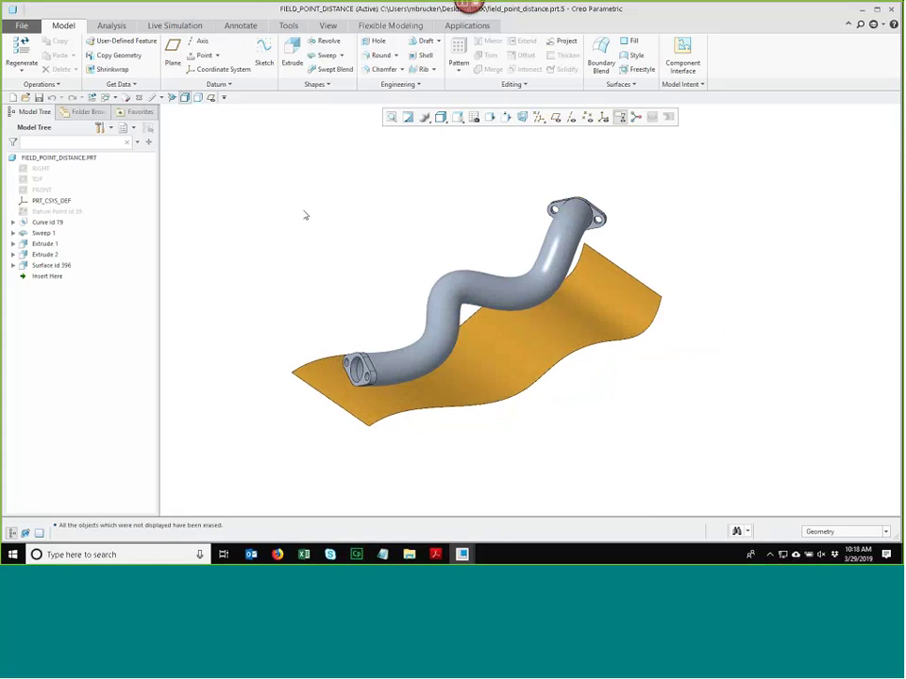
Step: Create field datum point FPNT0 on the bent pipe surface of FIELD_POINT_DISTANCE
{"action": "left_click", "coordinate": [218, 57]}
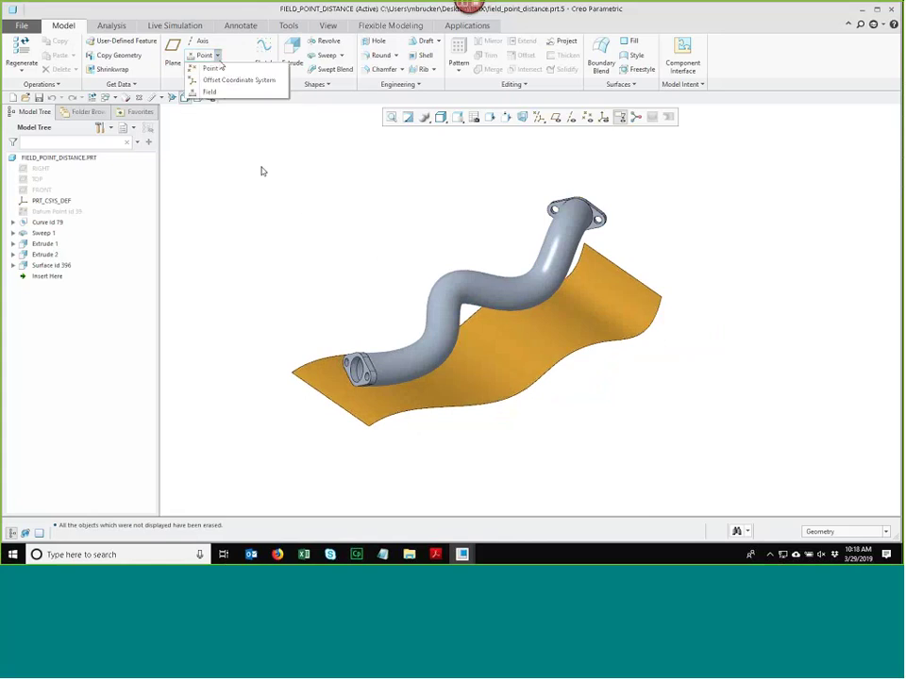
{"action": "left_click", "coordinate": [235, 94]}
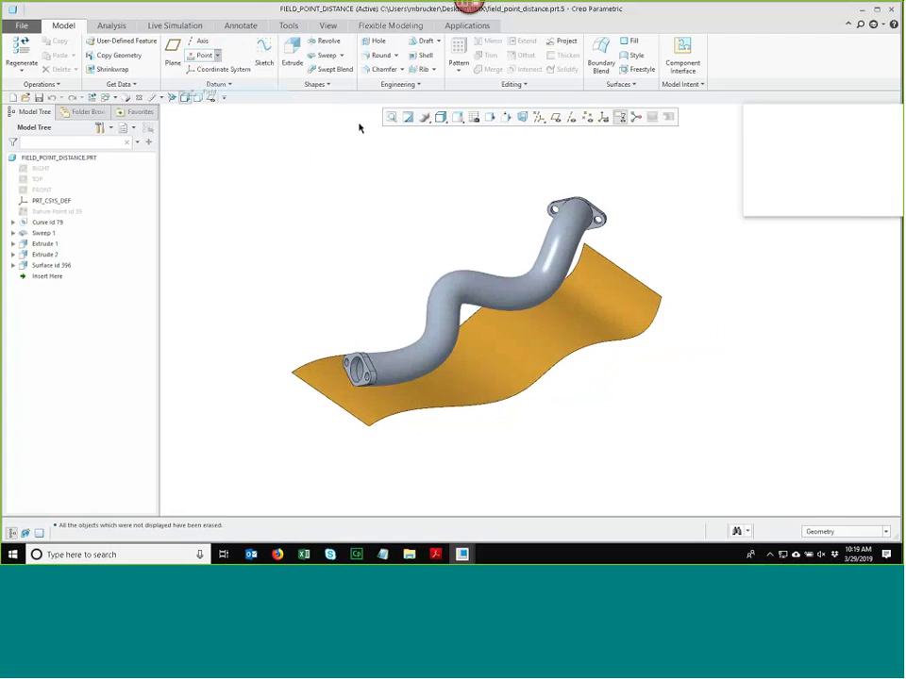
{"action": "left_click", "coordinate": [525, 284]}
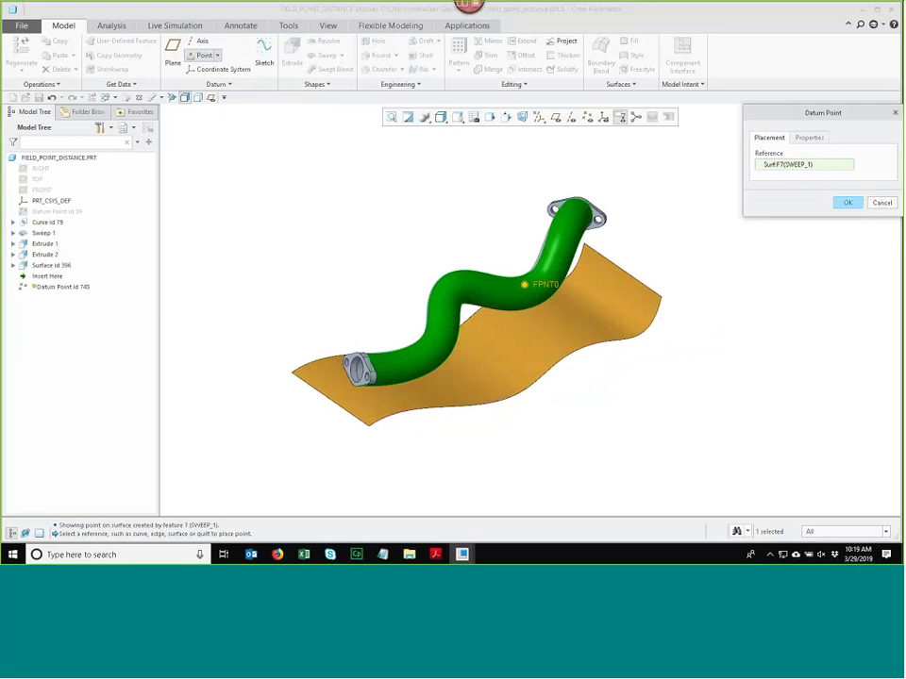
{"action": "left_click", "coordinate": [846, 203]}
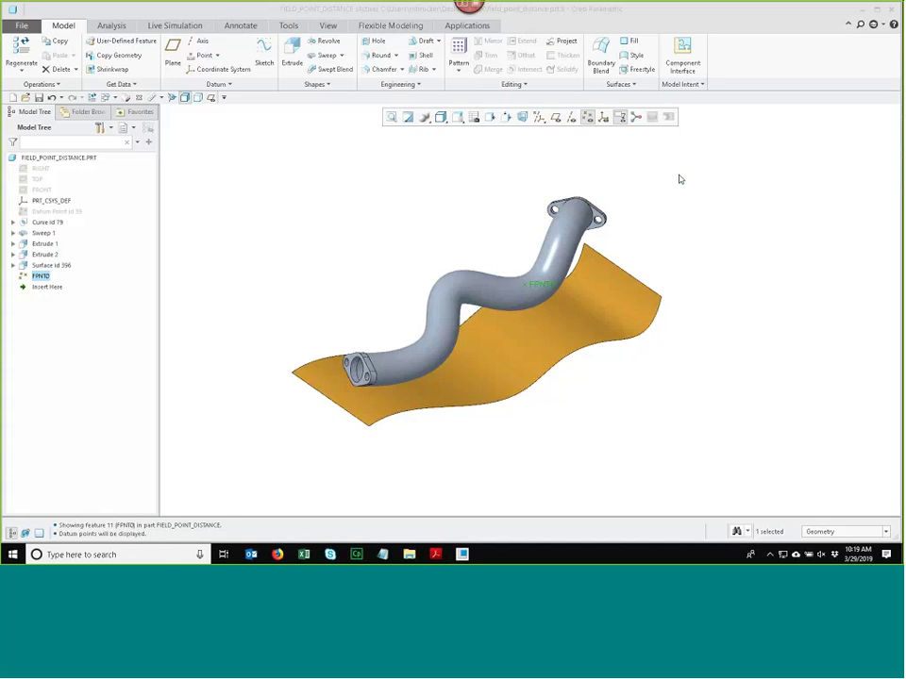
{"action": "left_click", "coordinate": [290, 145]}
{"action": "left_click", "coordinate": [111, 27]}
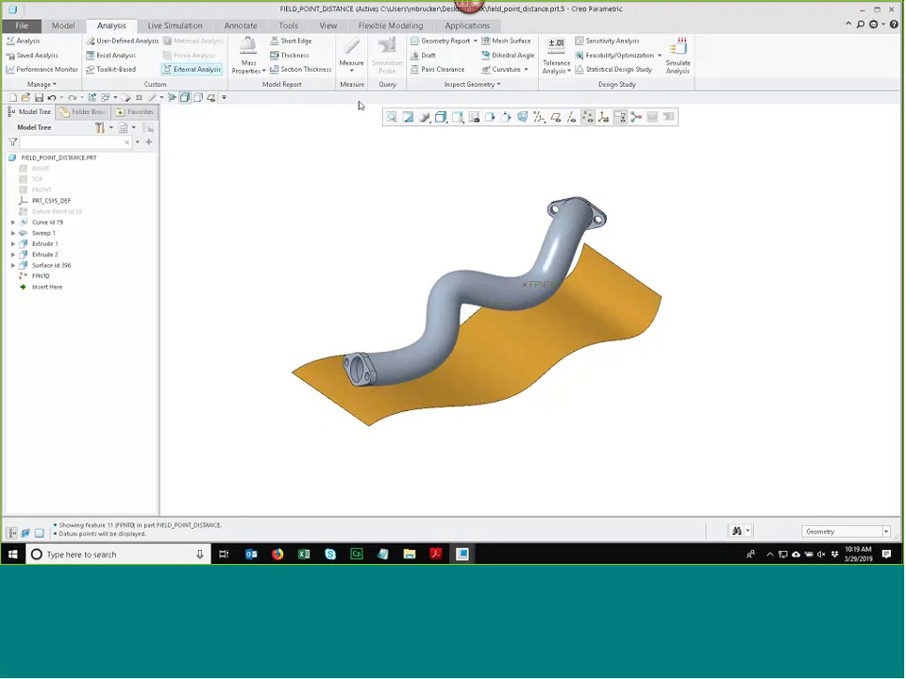
Step: Measure the 37.4008 mm distance from FPNT0 to the orange surface and begin saving it as a feature
{"action": "left_click", "coordinate": [353, 72]}
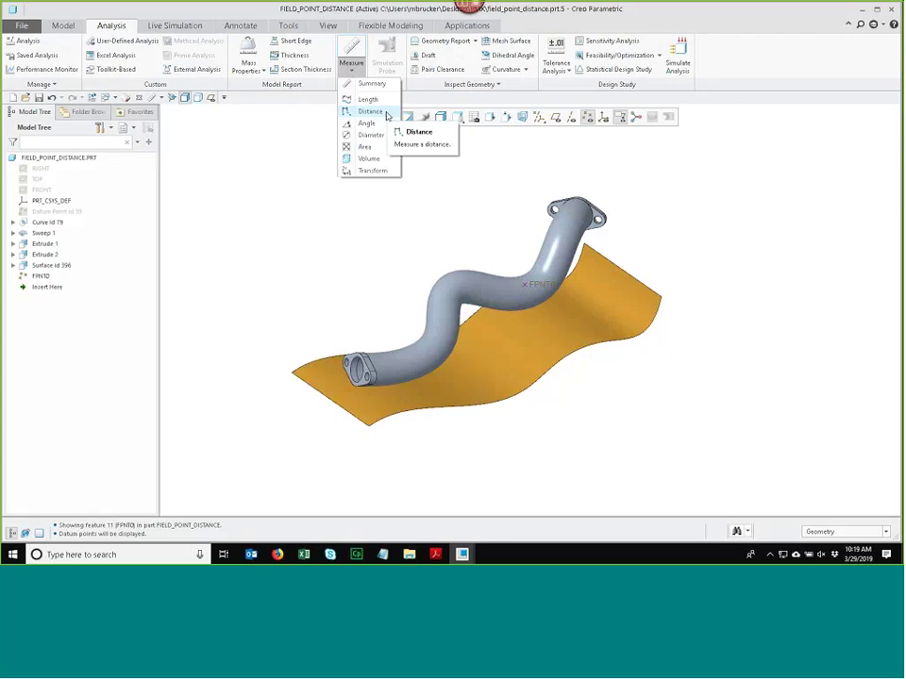
{"action": "left_click", "coordinate": [369, 111]}
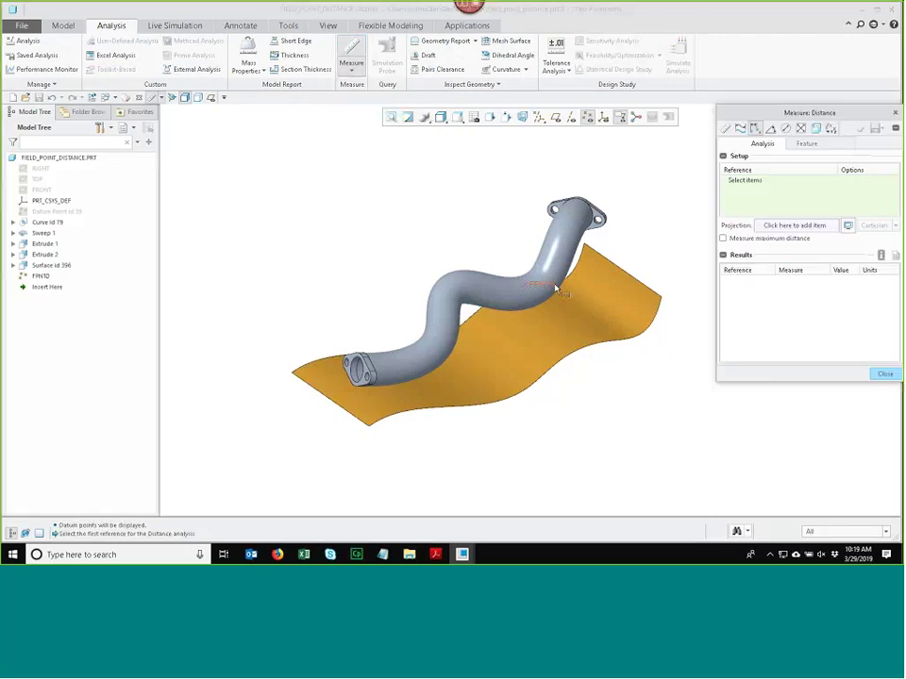
{"action": "left_click", "coordinate": [552, 283]}
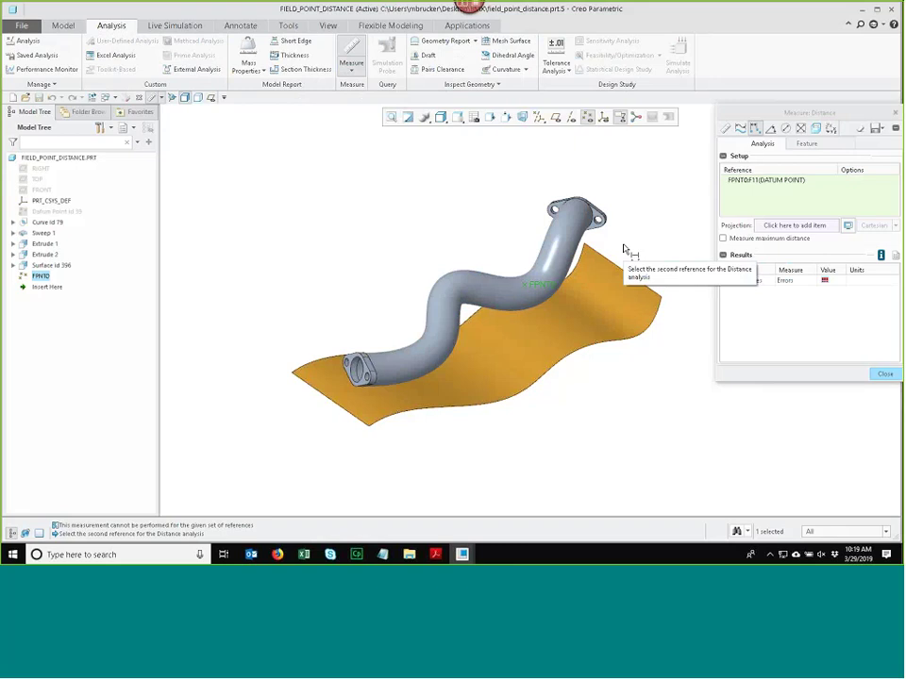
{"action": "left_click", "coordinate": [580, 292]}
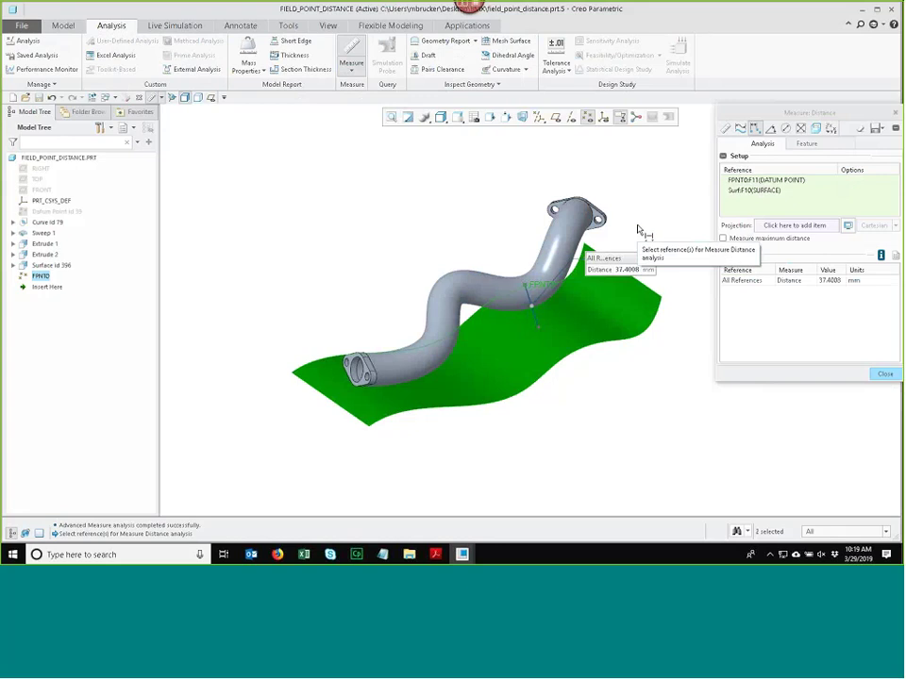
{"action": "left_click_drag", "start_coordinate": [754, 112], "coordinate": [702, 120]}
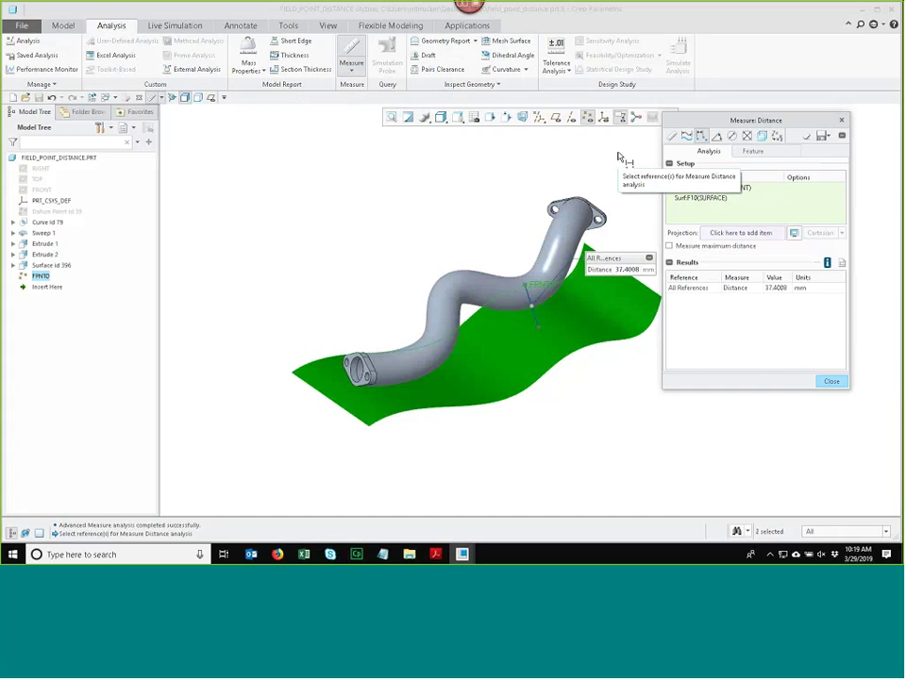
{"action": "left_click", "coordinate": [822, 136]}
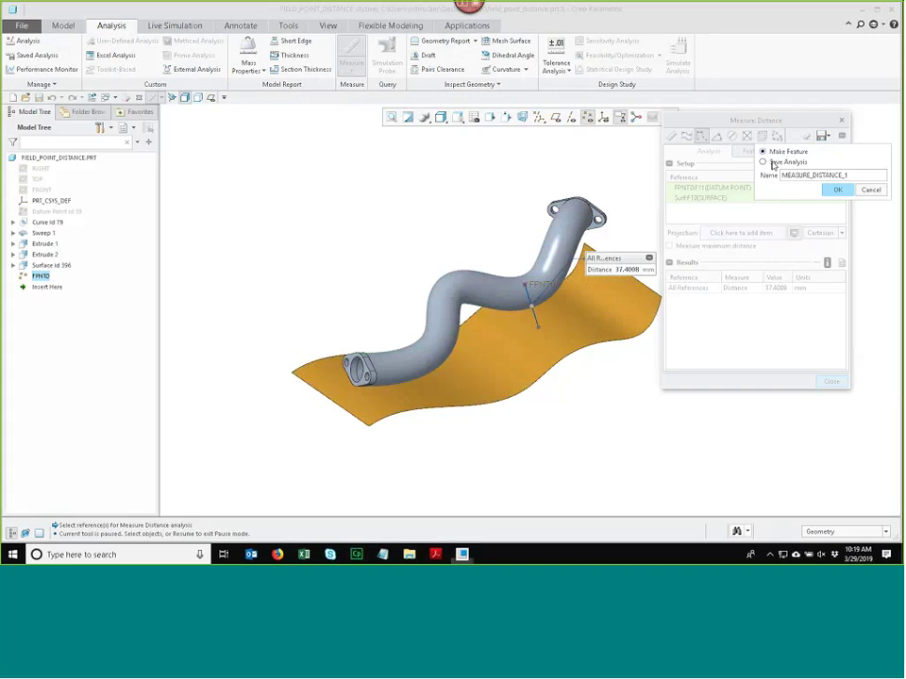
Step: Save the measurement as feature MEASURE_DISTANCE_1 and close the distance measurement
{"action": "left_click", "coordinate": [820, 189]}
{"action": "left_click", "coordinate": [752, 152]}
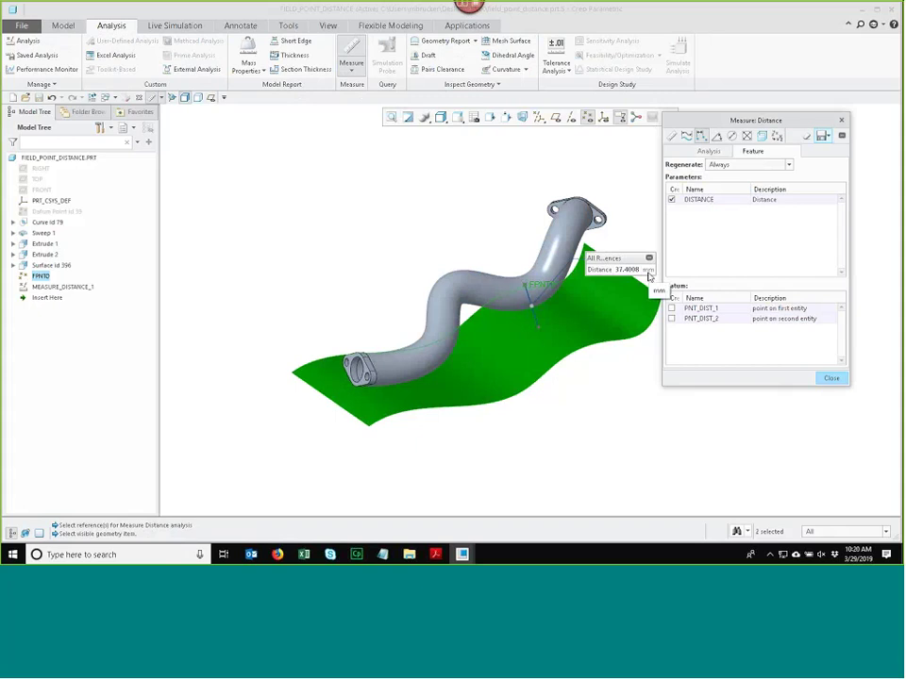
{"action": "middle_click", "coordinate": [755, 267]}
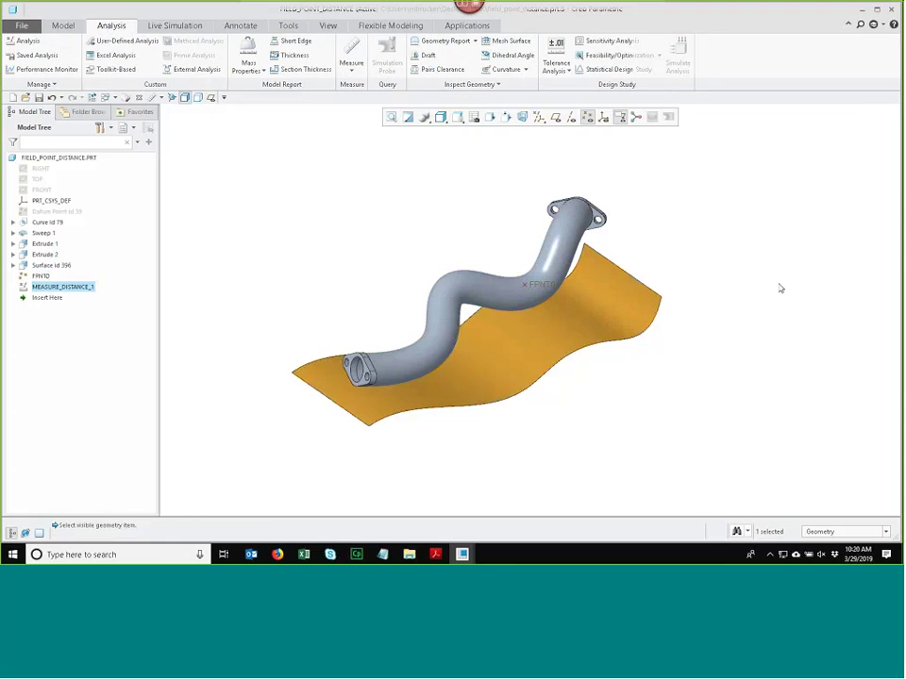
Step: Group FPNT0 and MEASURE_DISTANCE_1, rename the group SURF_OFFSET, and turn off datum point display
{"action": "left_click", "coordinate": [299, 222]}
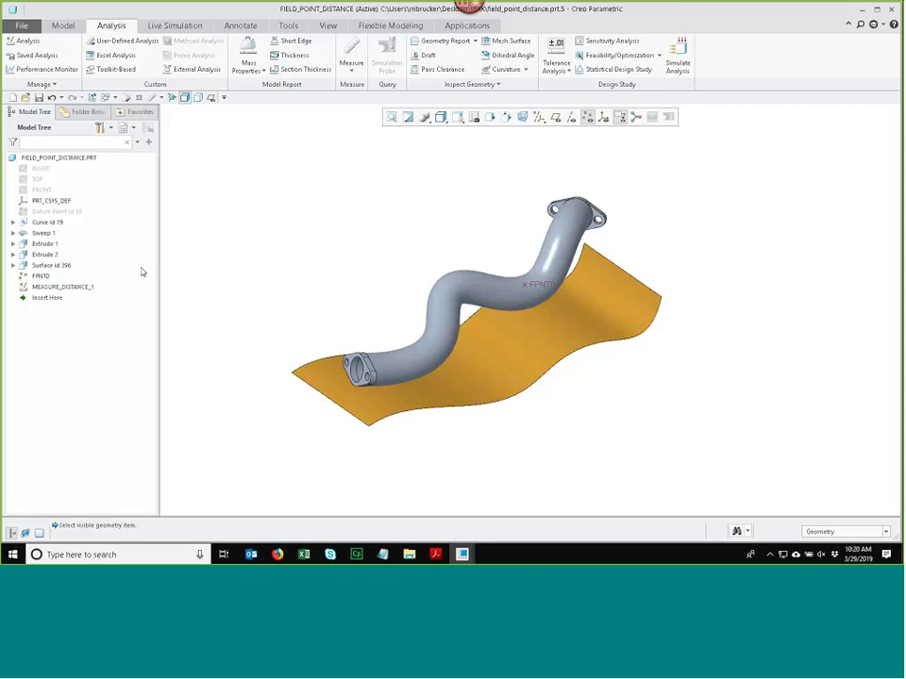
{"action": "left_click", "coordinate": [40, 277]}
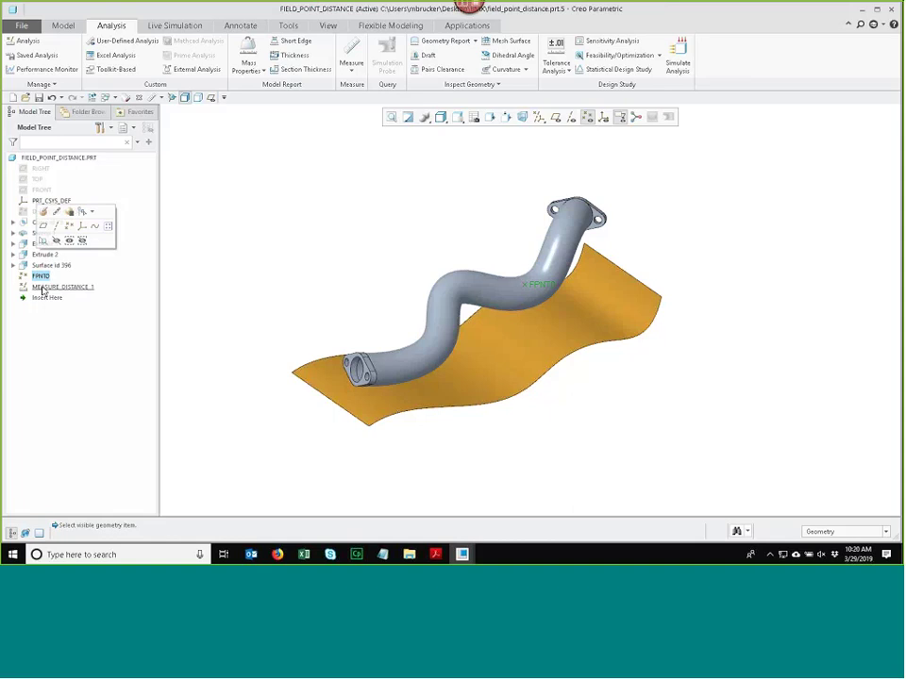
{"action": "left_click", "coordinate": [42, 287], "text": "ctrl"}
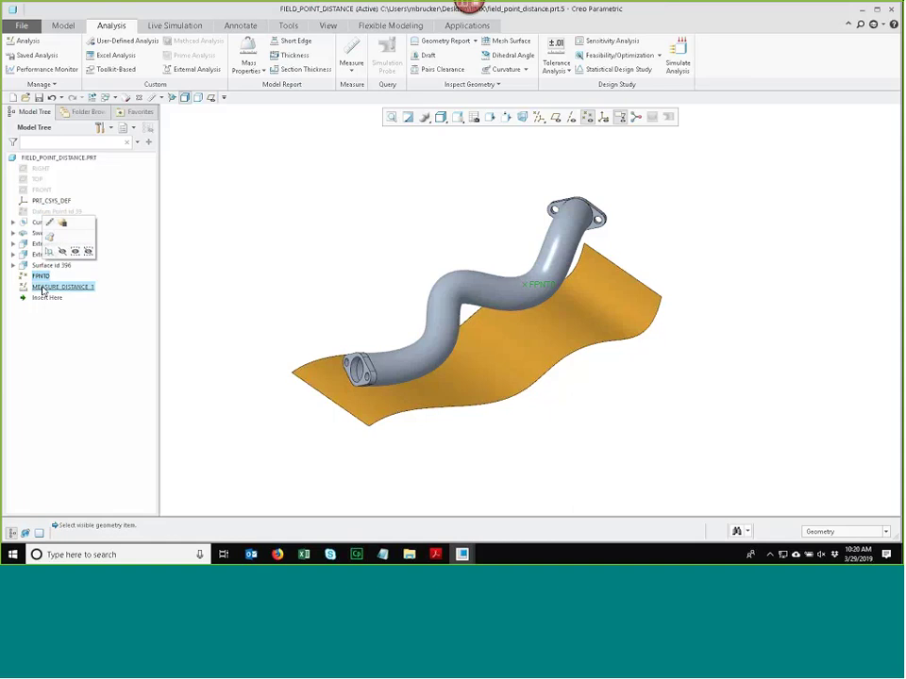
{"action": "left_click", "coordinate": [50, 237]}
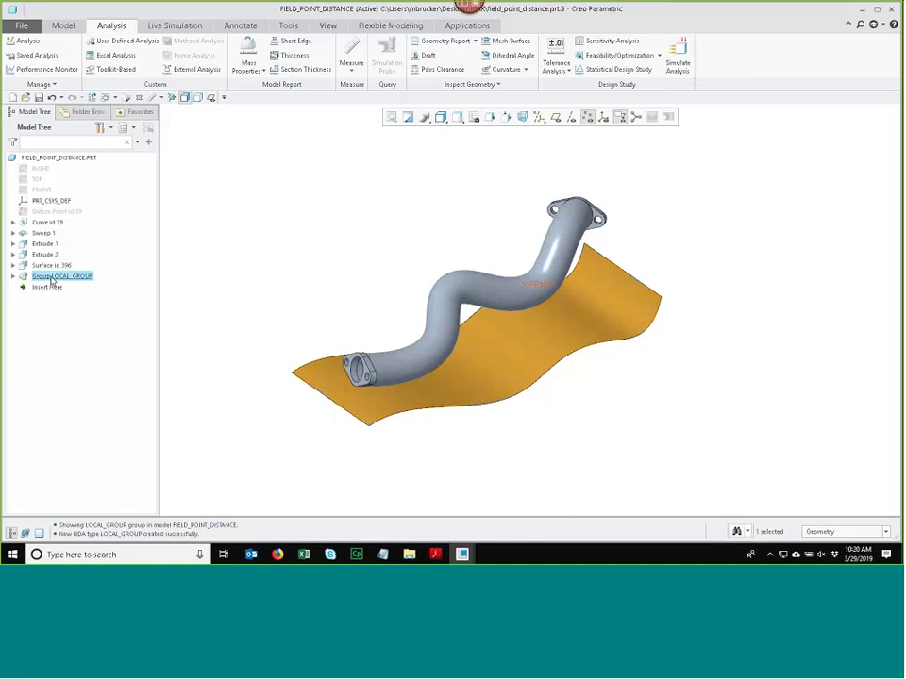
{"action": "left_click", "coordinate": [53, 277]}
{"action": "left_click", "coordinate": [87, 277]}
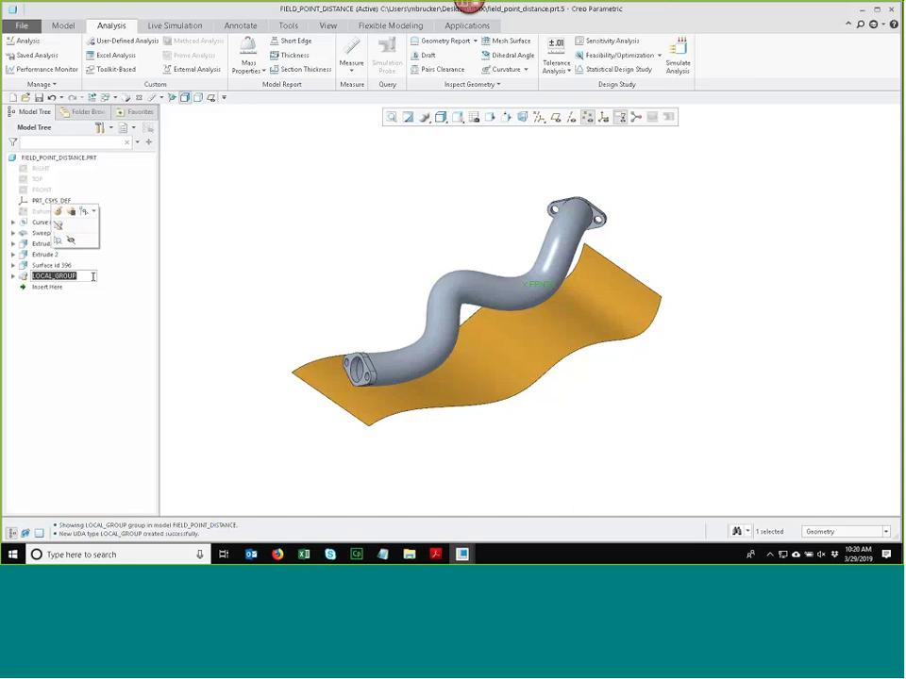
{"action": "type", "text": "furf_offset"}
{"action": "key", "text": "Return"}
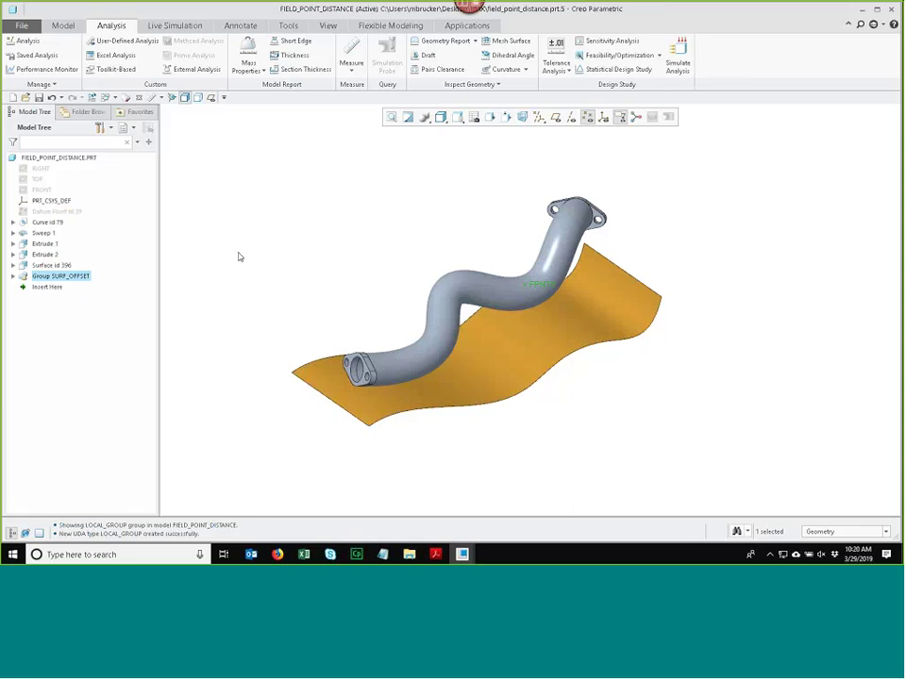
{"action": "left_click", "coordinate": [240, 254]}
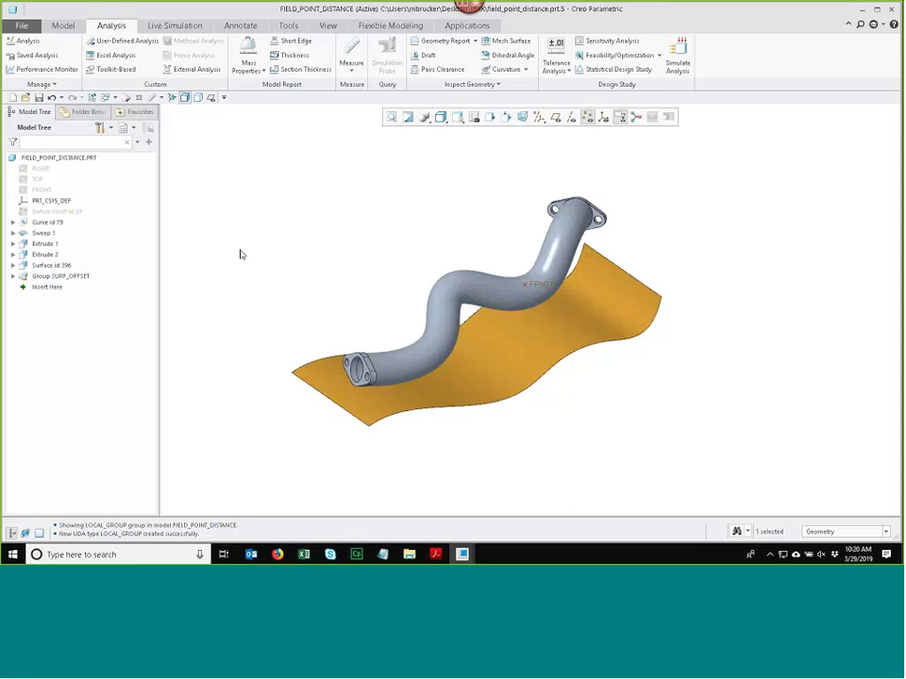
{"action": "left_click", "coordinate": [587, 116]}
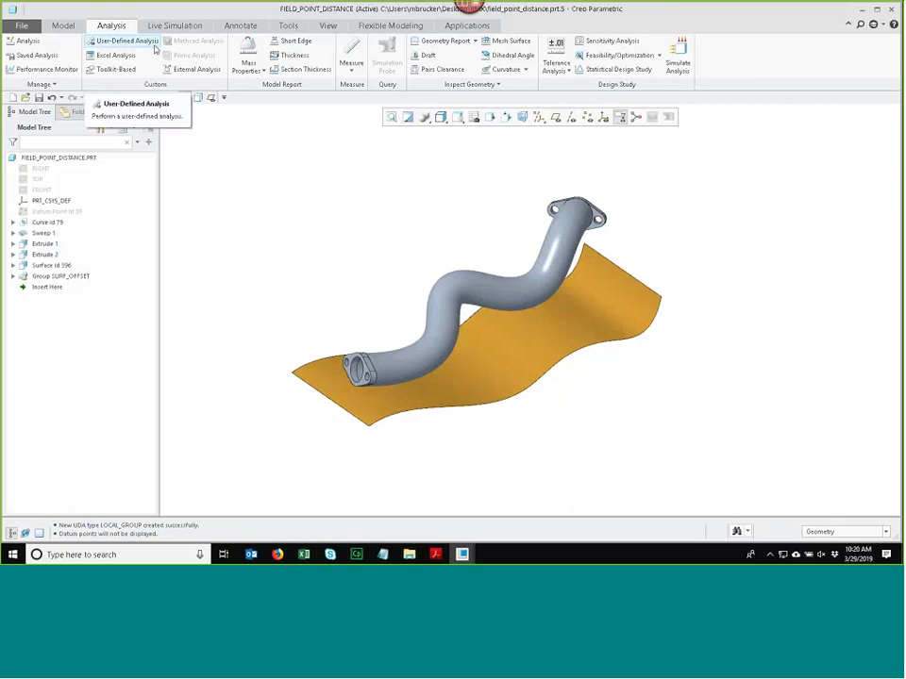
Step: Compute the SURF_OFFSET distance analysis over the entire field, giving values from 12.9 to 78.2
{"action": "left_click", "coordinate": [125, 41]}
{"action": "left_click_drag", "start_coordinate": [739, 164], "coordinate": [611, 163]}
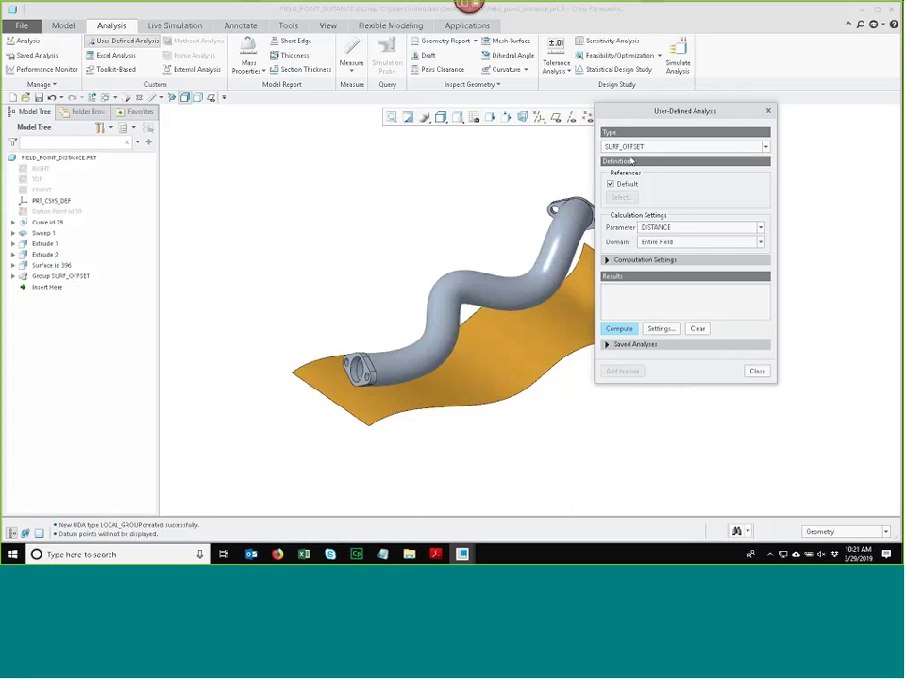
{"action": "left_click_drag", "start_coordinate": [650, 112], "coordinate": [723, 88]}
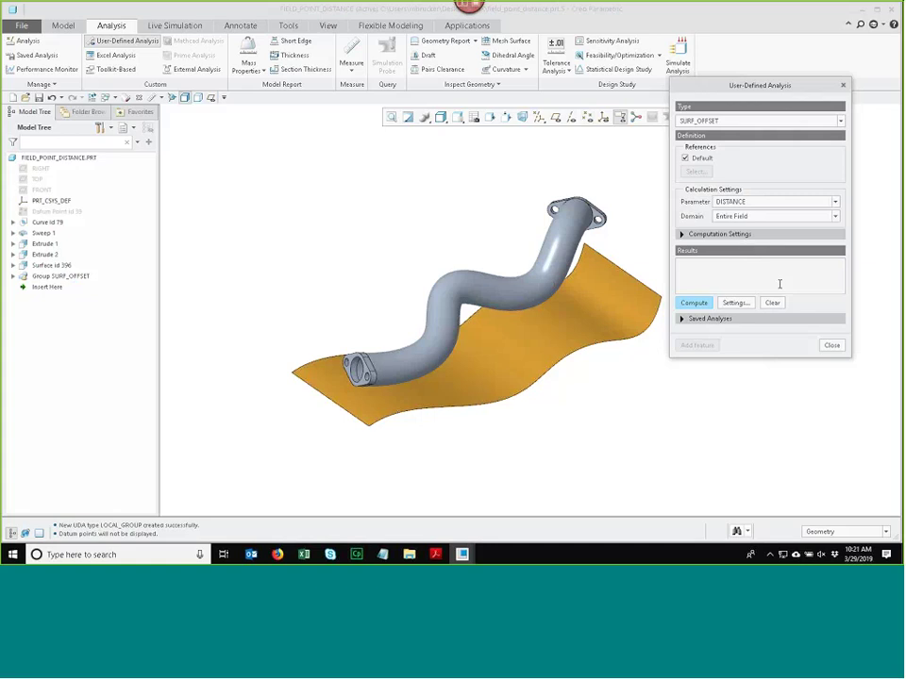
{"action": "left_click", "coordinate": [695, 303]}
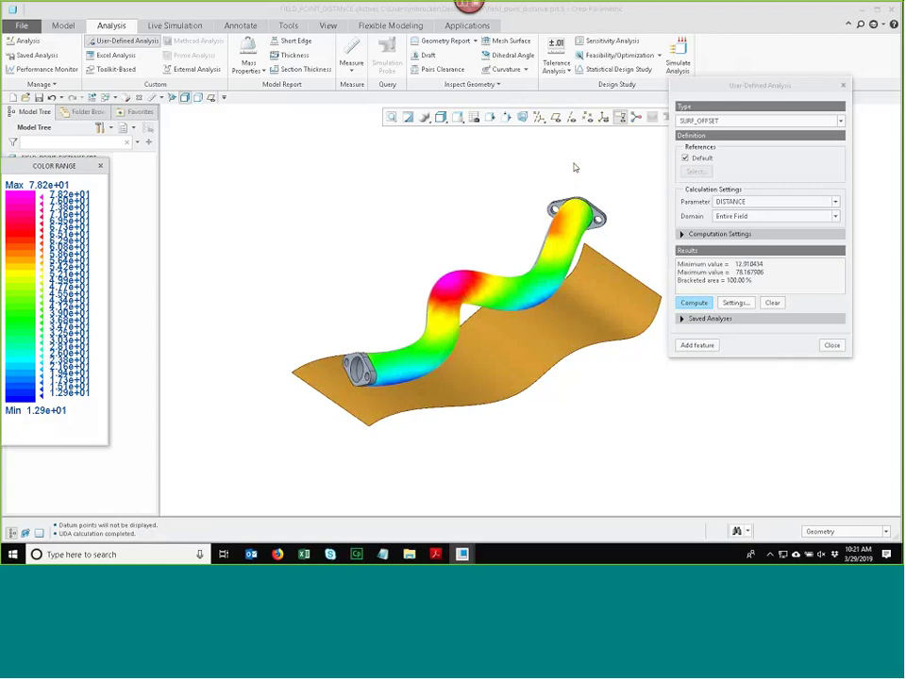
{"action": "left_click", "coordinate": [831, 346]}
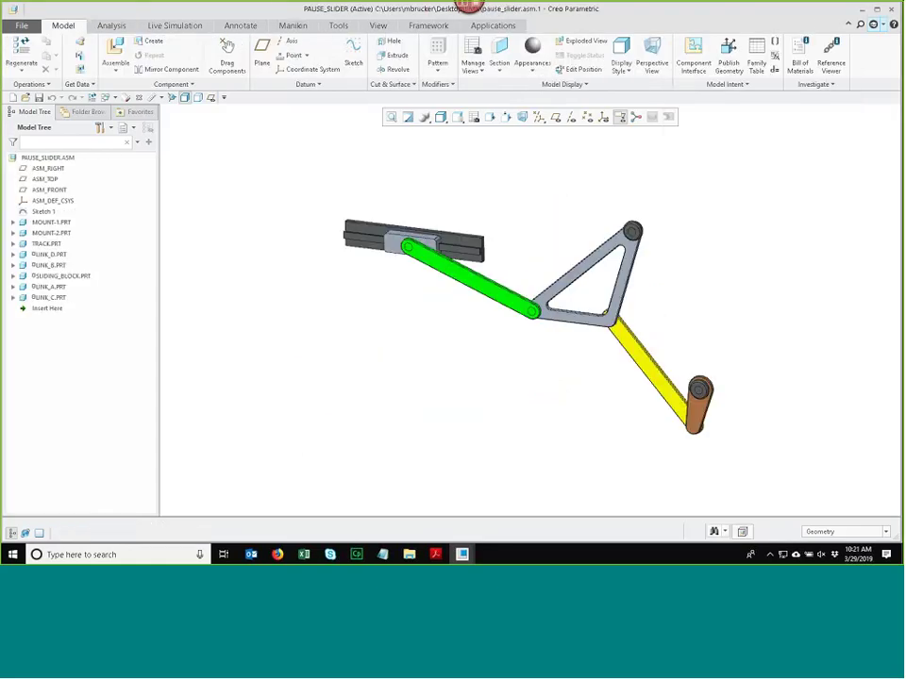
Step: Switch to the BUCKET.PRT window and turn on datum plane display
{"action": "left_click", "coordinate": [110, 97]}
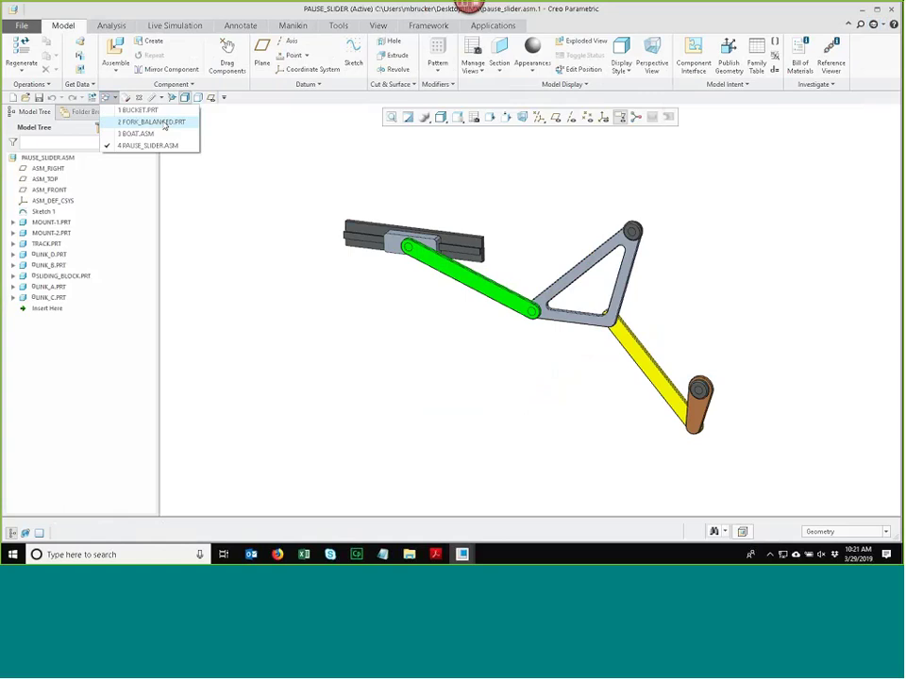
{"action": "left_click", "coordinate": [140, 110]}
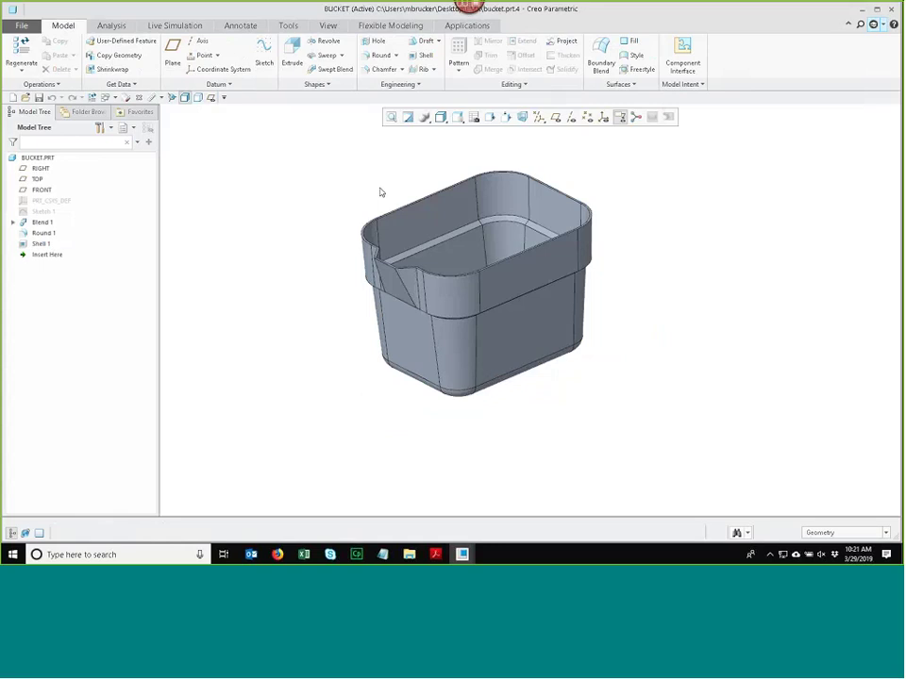
{"action": "left_click", "coordinate": [555, 117]}
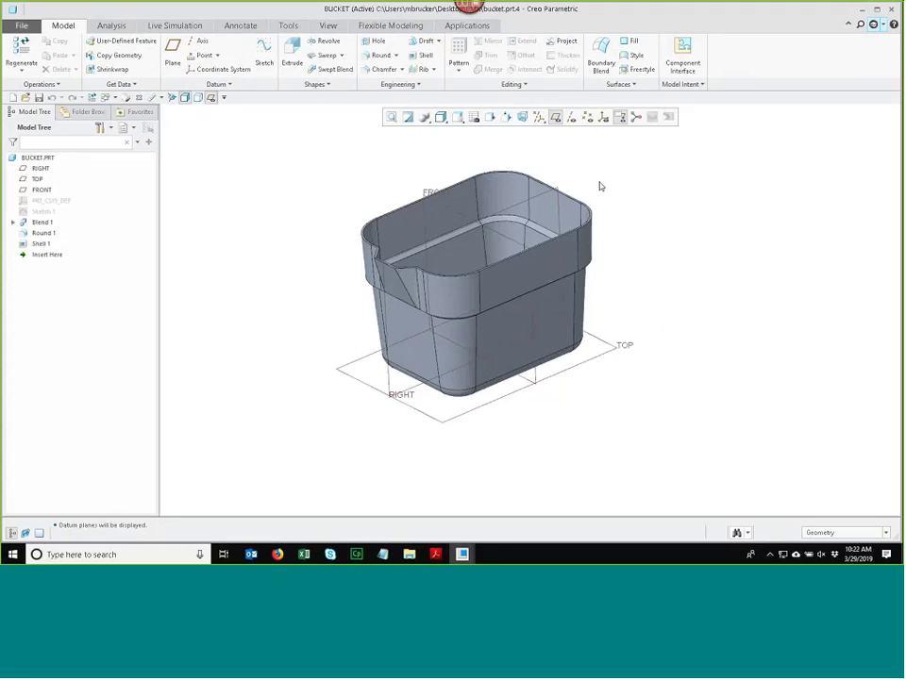
{"action": "left_click", "coordinate": [288, 26]}
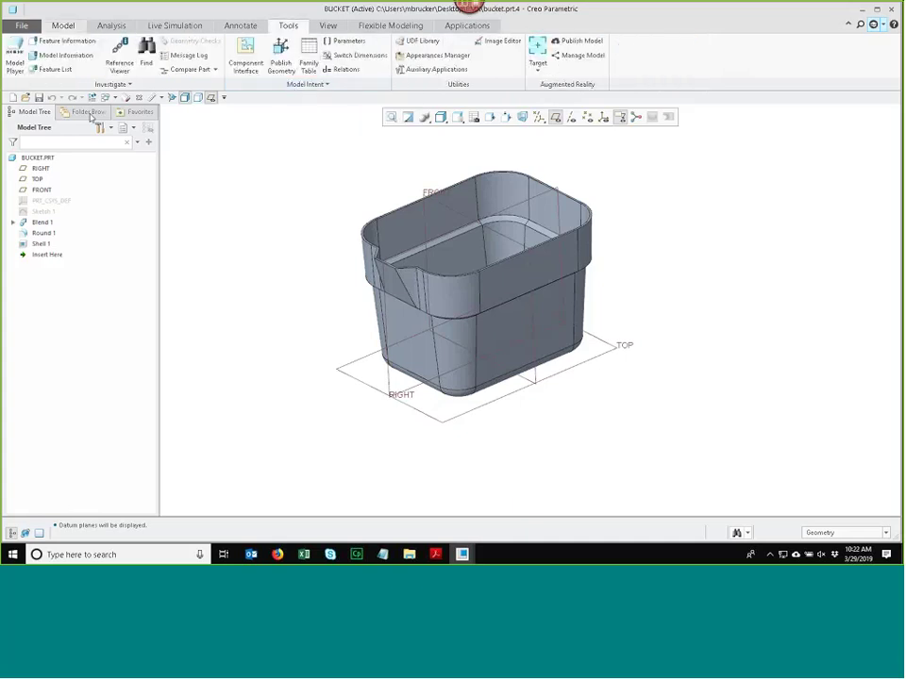
Step: Replay the bucket's features in Model Player from the start through the blend solid
{"action": "left_click", "coordinate": [14, 56]}
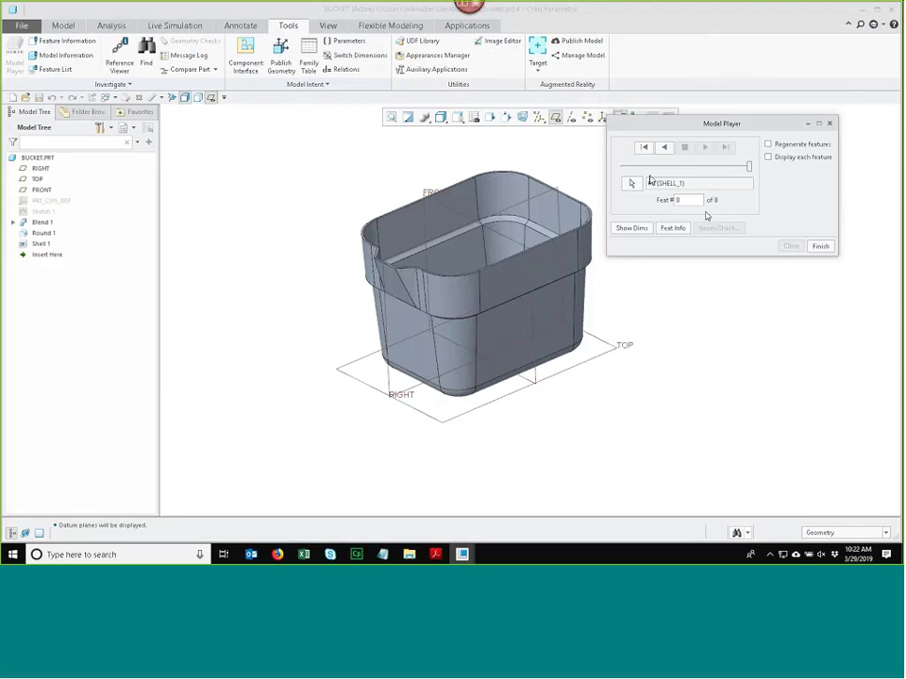
{"action": "left_click", "coordinate": [643, 148]}
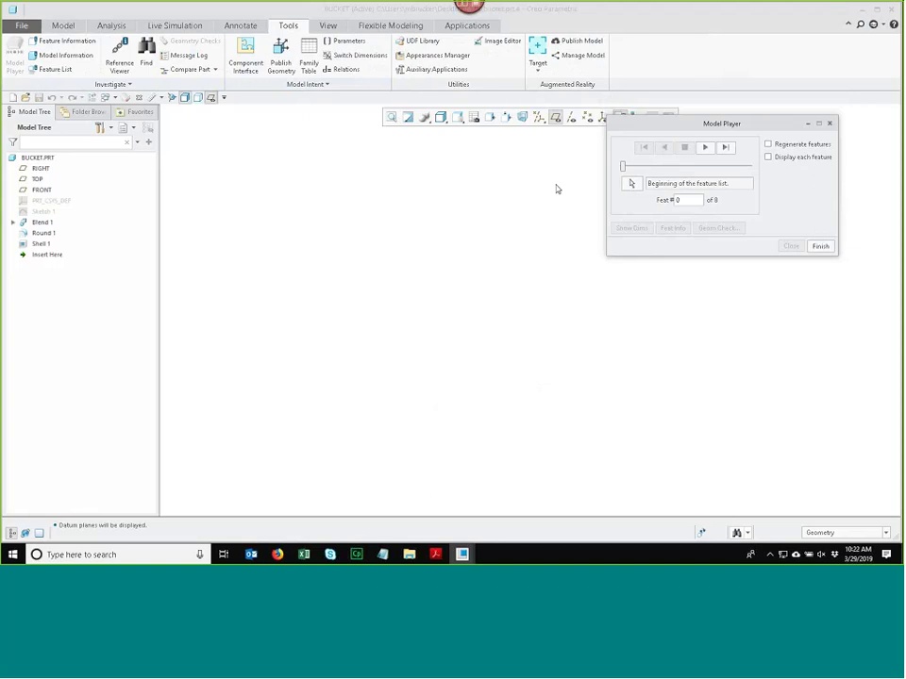
{"action": "left_click", "coordinate": [706, 148]}
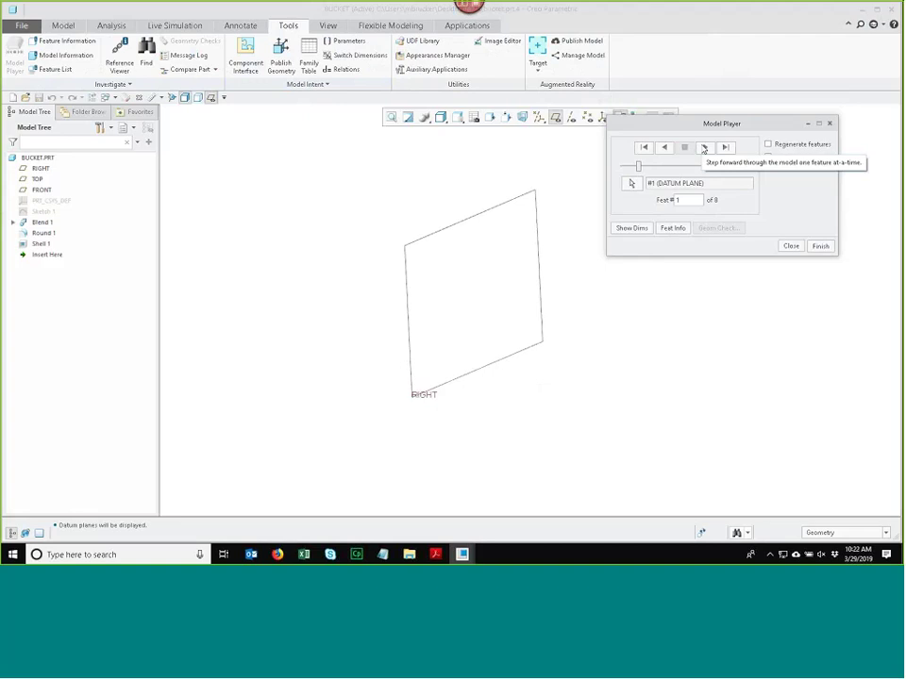
{"action": "left_click", "coordinate": [705, 148]}
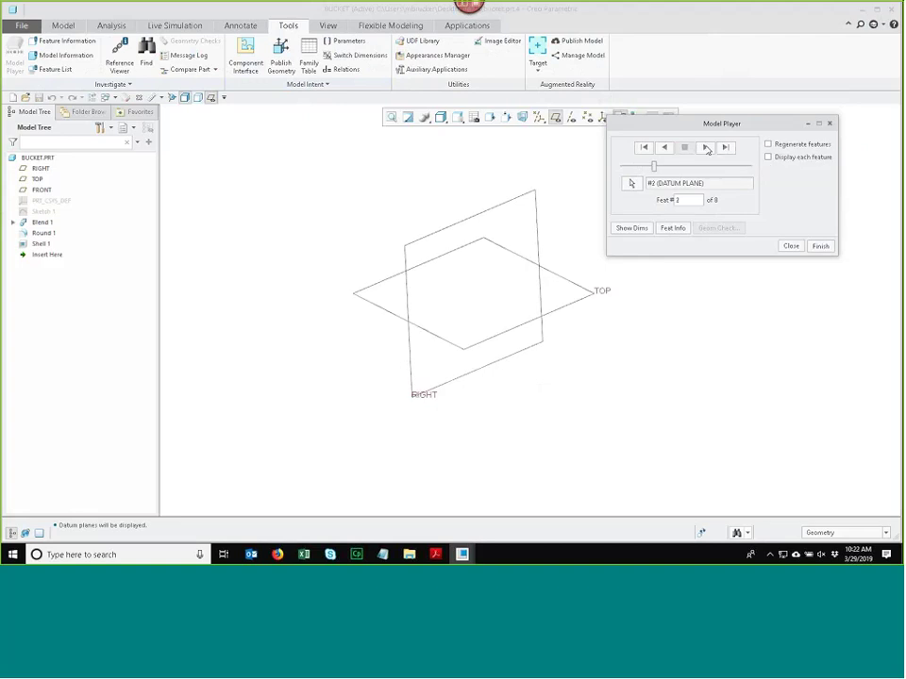
{"action": "left_click", "coordinate": [704, 148]}
{"action": "left_click", "coordinate": [706, 148]}
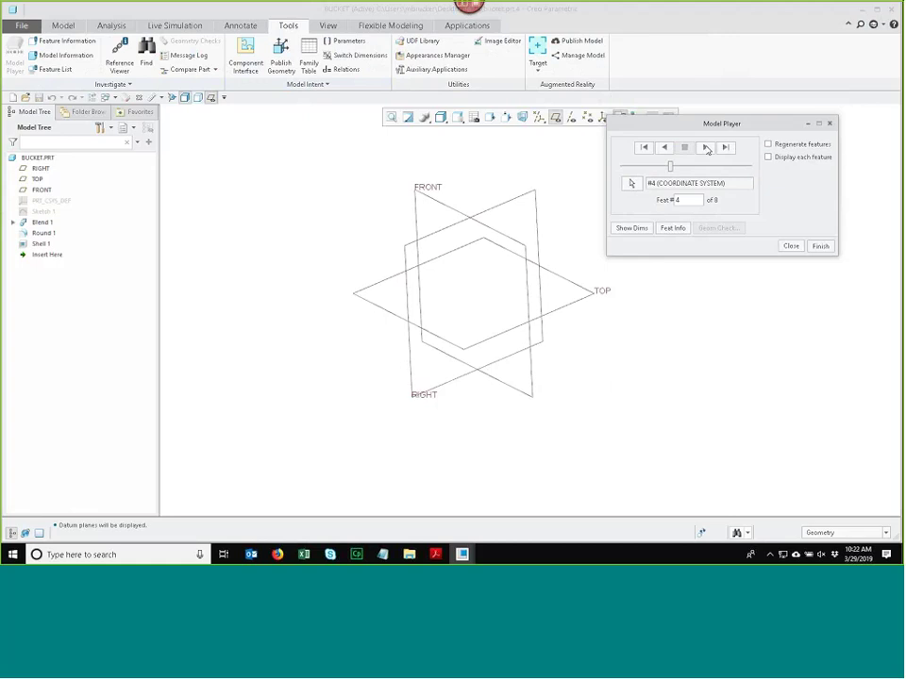
{"action": "left_click", "coordinate": [705, 148]}
{"action": "left_click", "coordinate": [706, 148]}
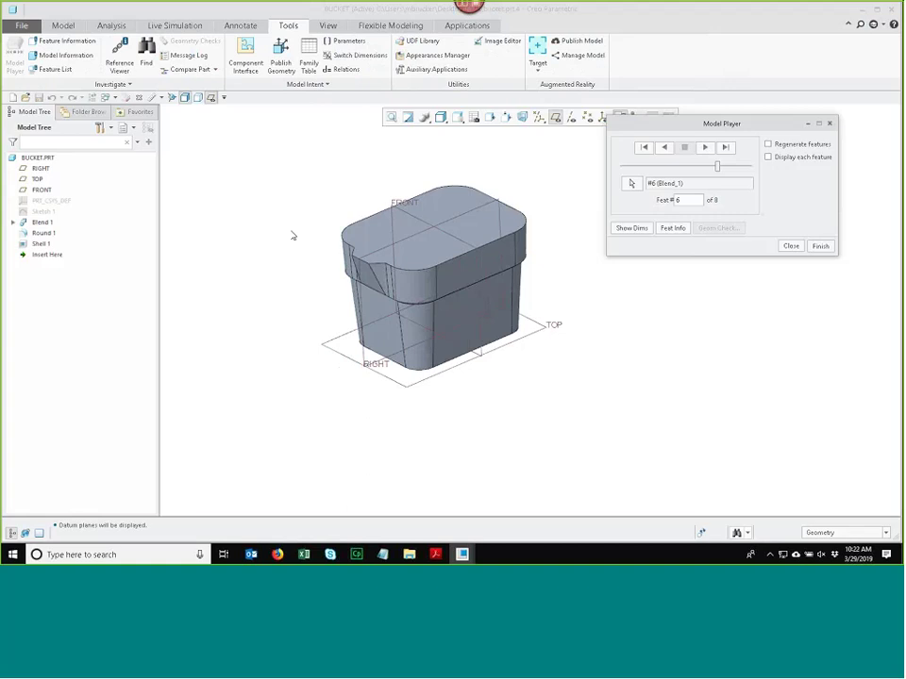
Step: Hide datum planes, step through the round and shell features, and finish the replay
{"action": "left_click", "coordinate": [555, 120]}
{"action": "middle_click_drag", "start_coordinate": [534, 172], "coordinate": [536, 220]}
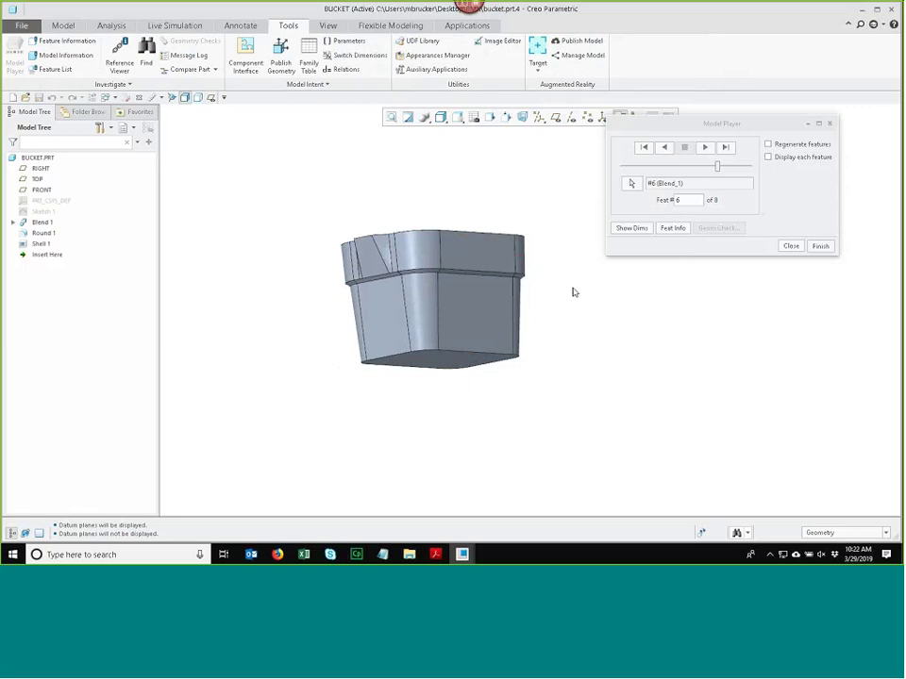
{"action": "left_click", "coordinate": [704, 147]}
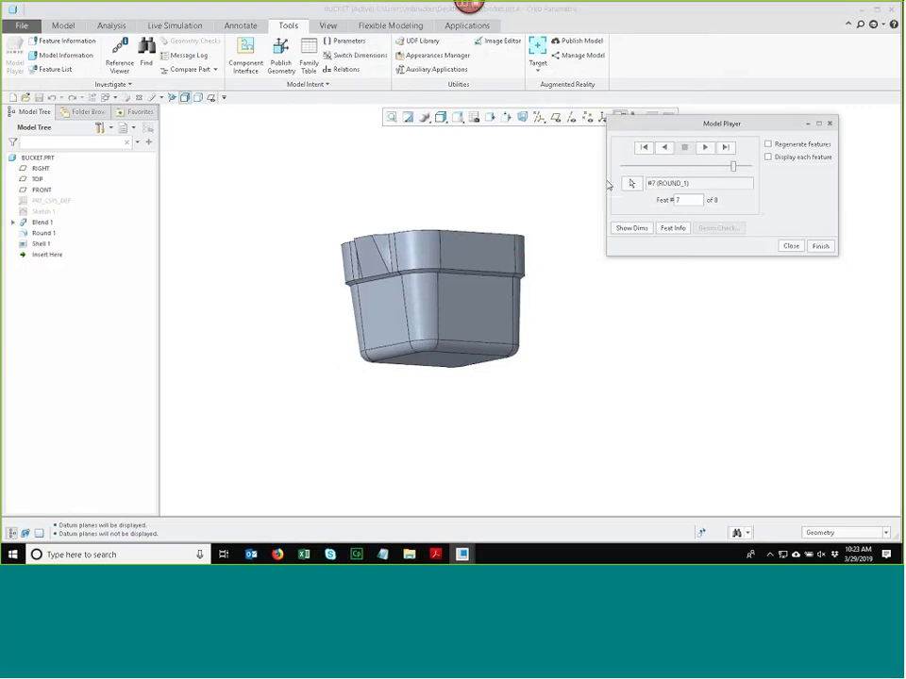
{"action": "middle_click_drag", "start_coordinate": [494, 202], "coordinate": [552, 198]}
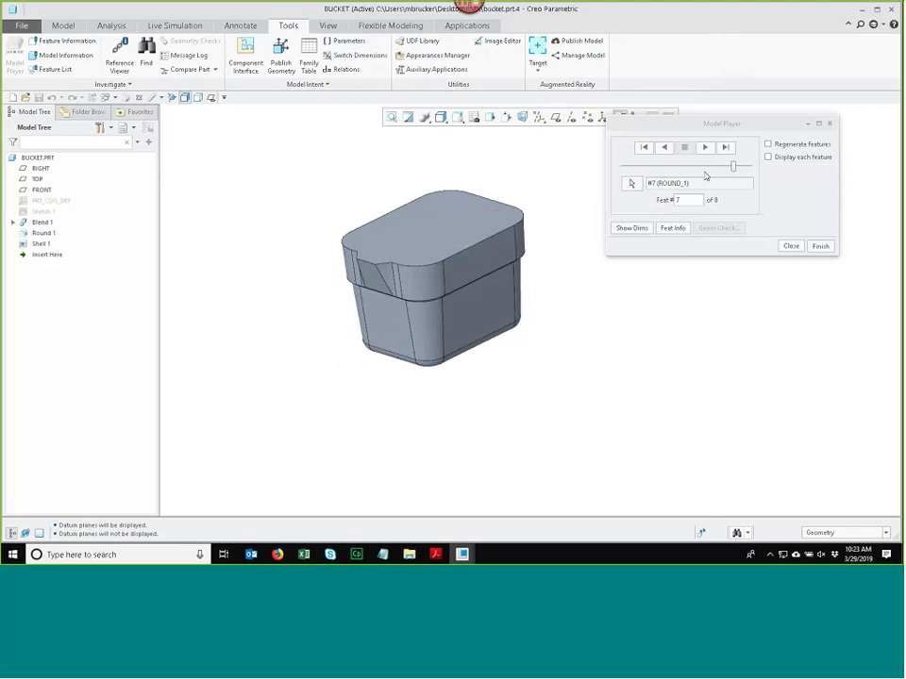
{"action": "left_click", "coordinate": [705, 147]}
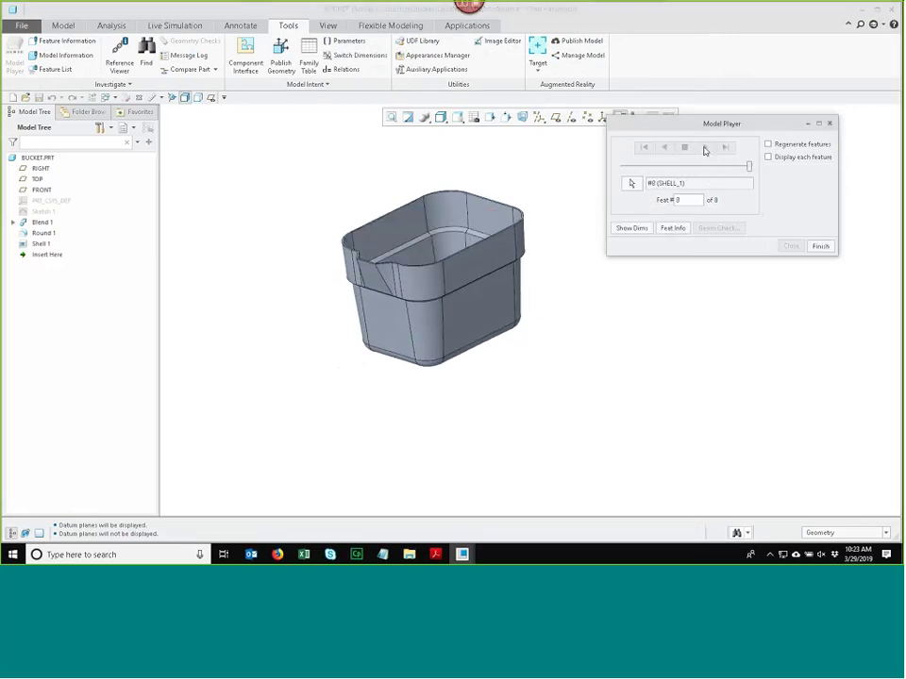
{"action": "left_click", "coordinate": [820, 245]}
{"action": "scroll", "coordinate": [390, 199], "scroll_direction": "down", "scroll_amount": 2}
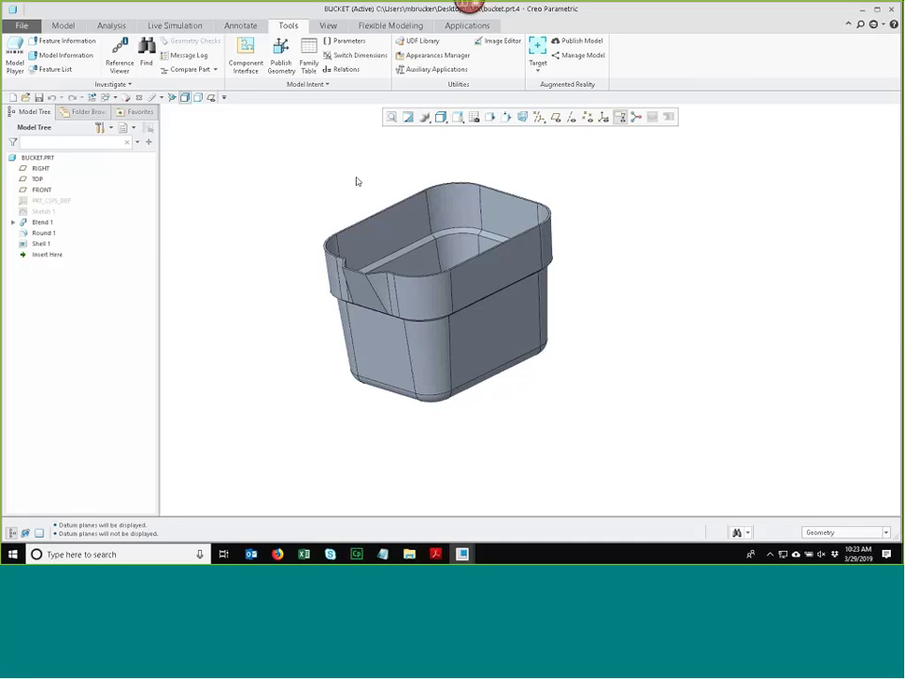
Step: Open Mass Properties for the bucket and set the density to 0.03
{"action": "left_click", "coordinate": [118, 28]}
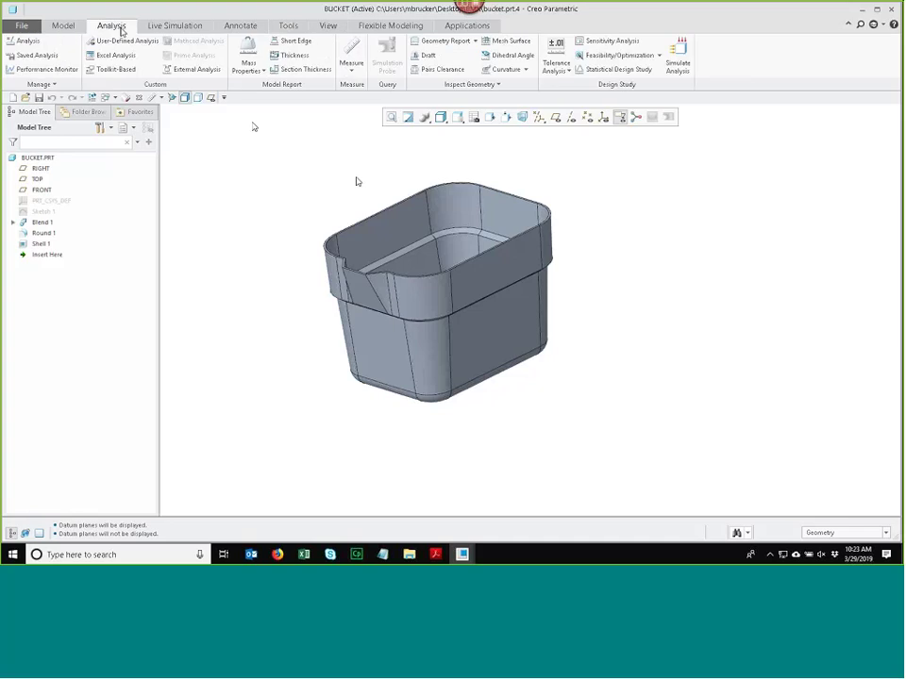
{"action": "left_click", "coordinate": [249, 62]}
{"action": "left_click_drag", "start_coordinate": [797, 153], "coordinate": [710, 92]}
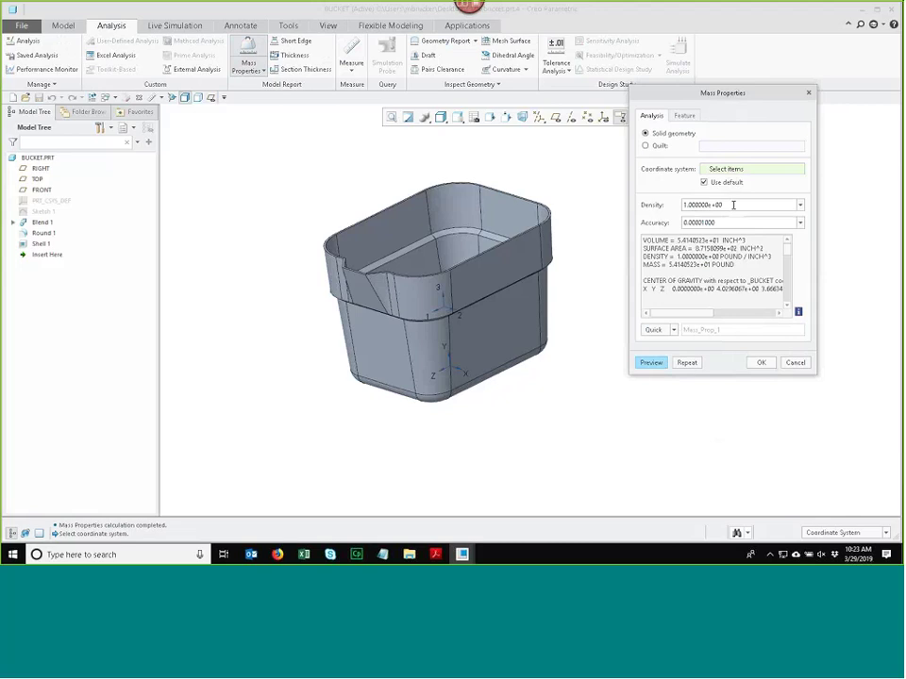
{"action": "triple_click", "coordinate": [733, 205]}
{"action": "key", "text": "BackSpace"}
{"action": "key", "text": "ctrl+z"}
{"action": "left_click", "coordinate": [666, 279]}
Step: Save the analysis as a feature recording only volume, with surface area and mass unchecked
{"action": "left_click", "coordinate": [674, 330]}
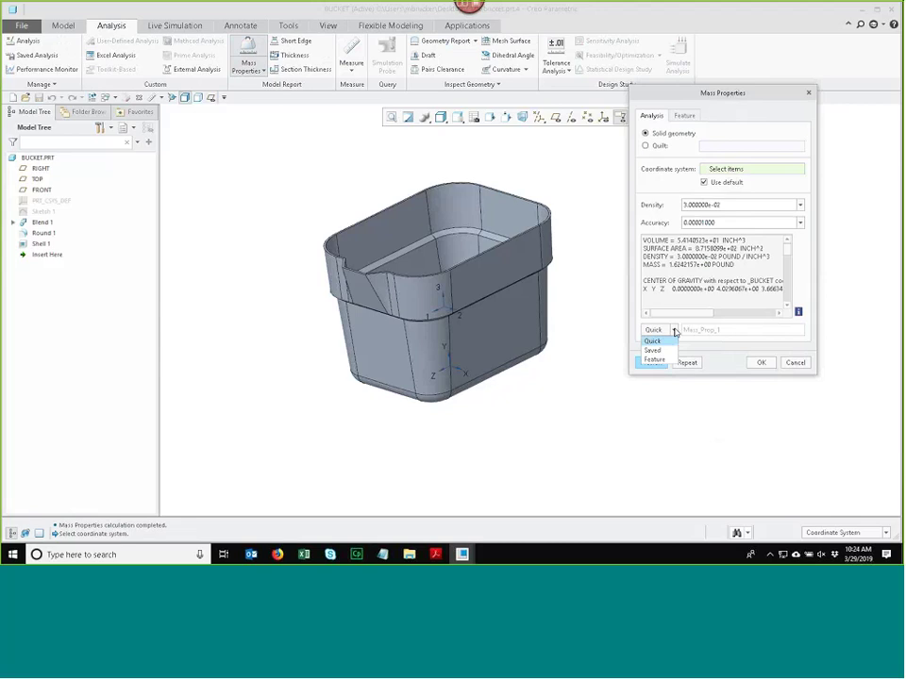
{"action": "left_click", "coordinate": [653, 359]}
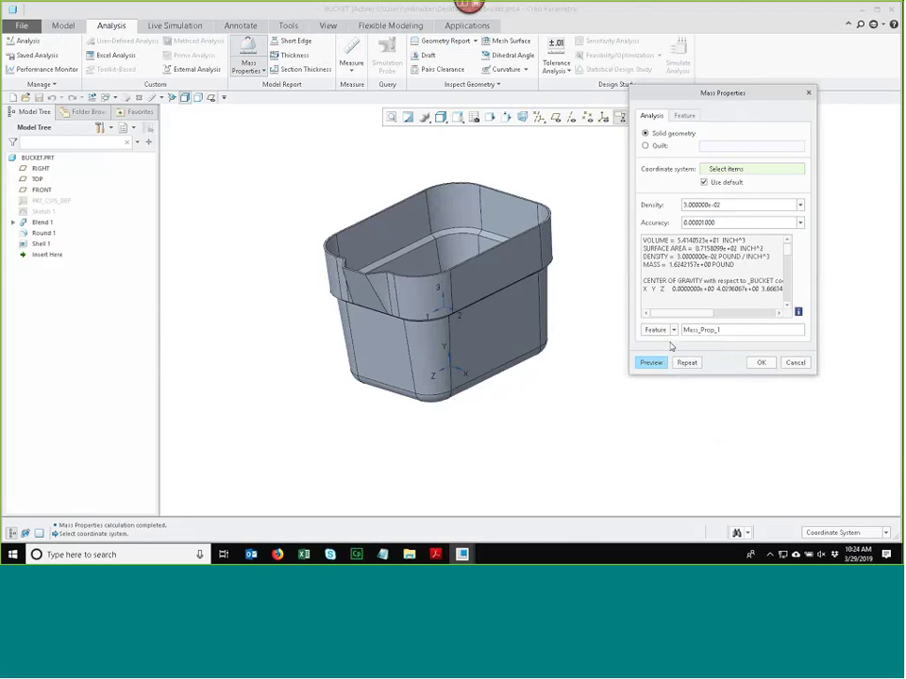
{"action": "left_click", "coordinate": [684, 115]}
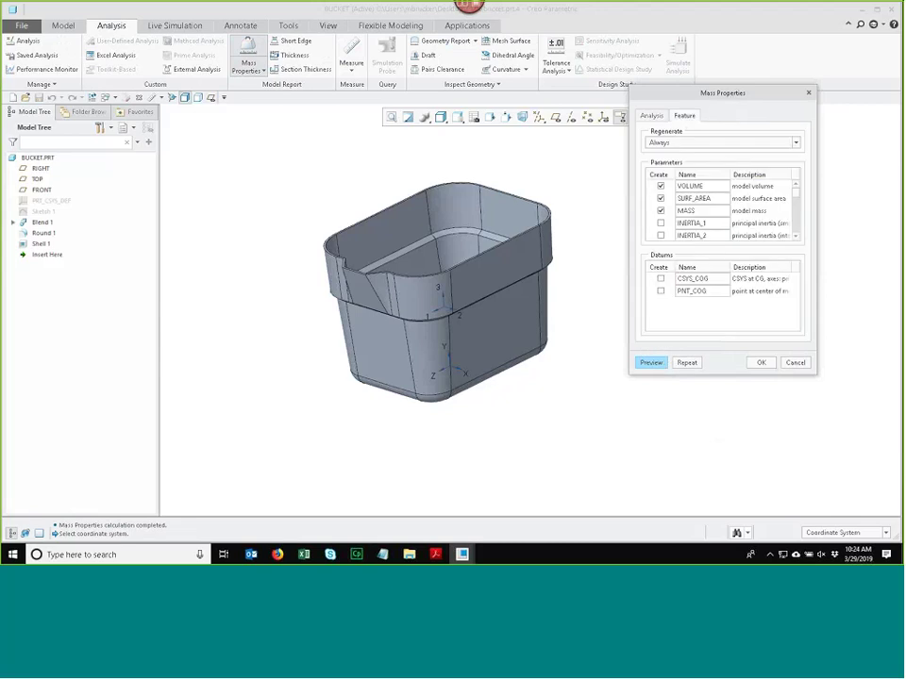
{"action": "left_click", "coordinate": [660, 199]}
{"action": "left_click", "coordinate": [660, 211]}
{"action": "left_click", "coordinate": [761, 363]}
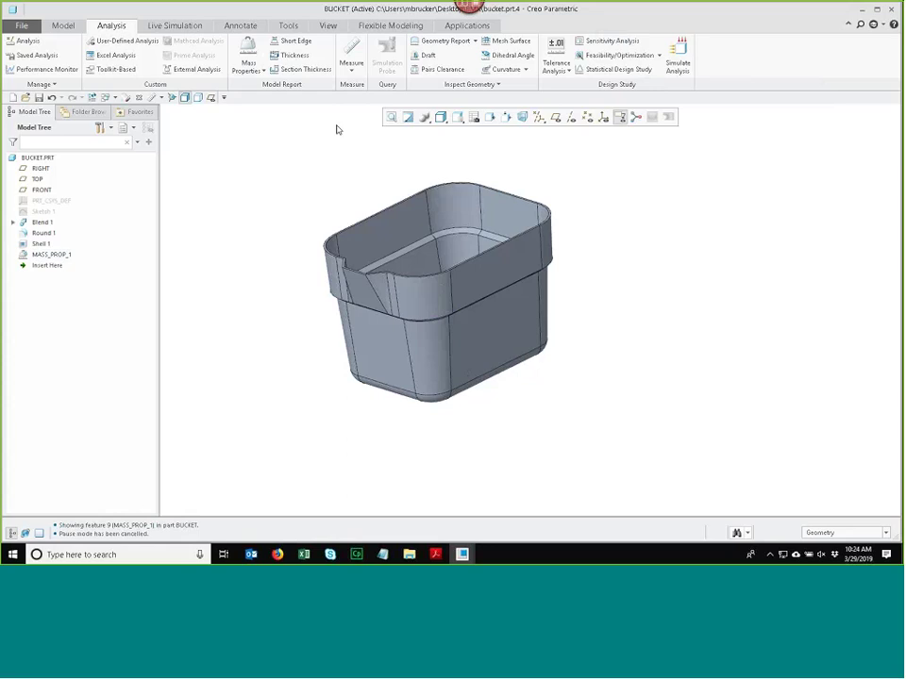
Step: Add a Feat Params 'volume' column to the model tree
{"action": "left_click", "coordinate": [112, 127]}
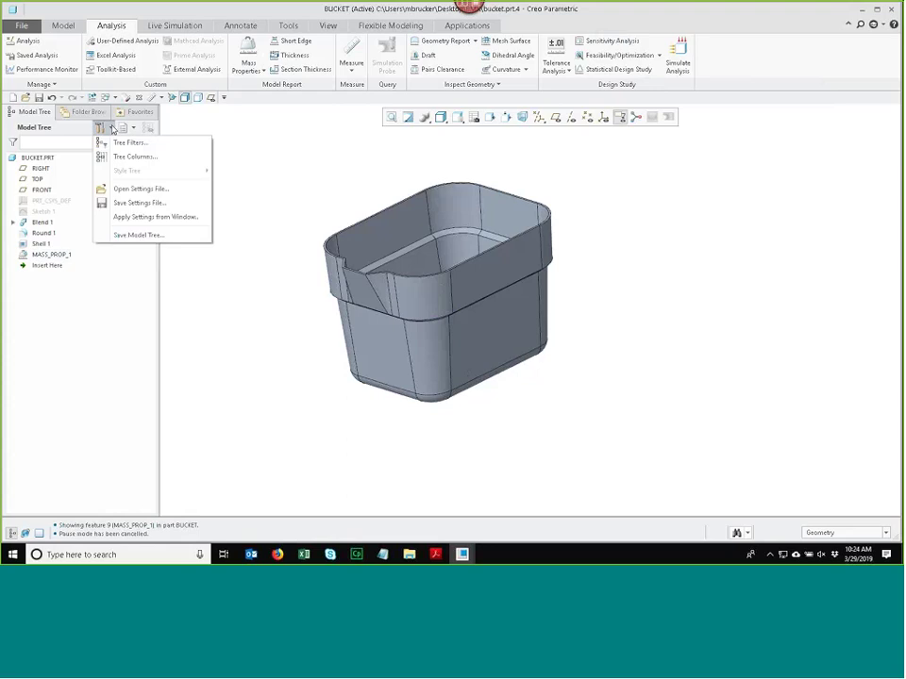
{"action": "left_click", "coordinate": [154, 156]}
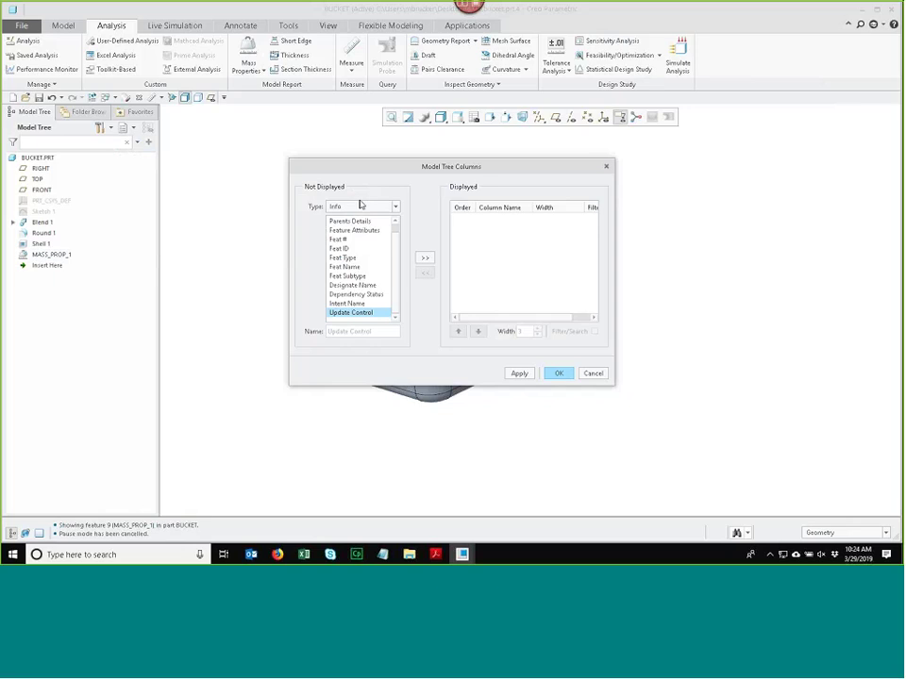
{"action": "left_click", "coordinate": [360, 206]}
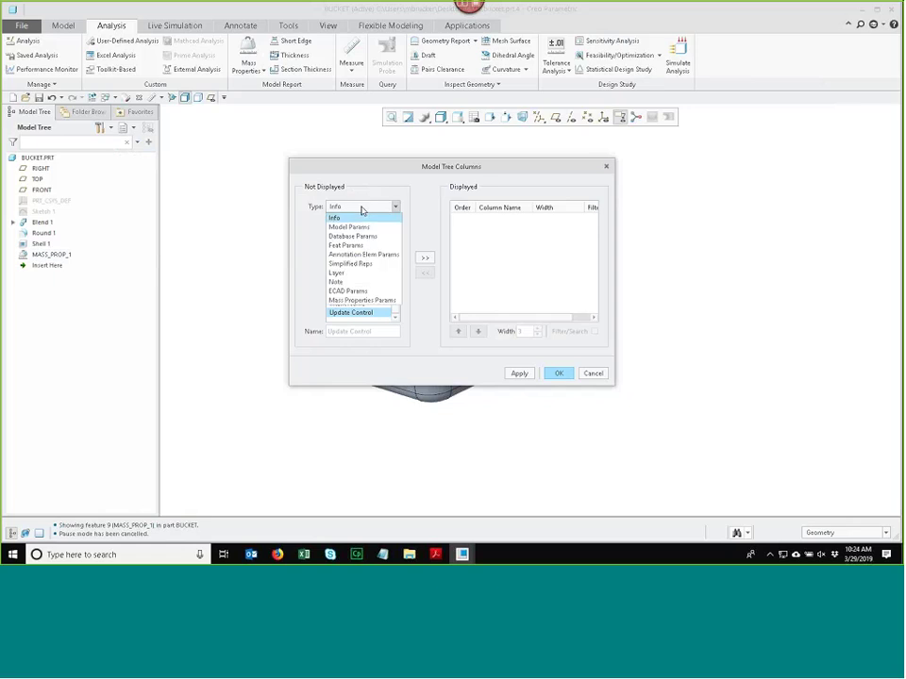
{"action": "left_click", "coordinate": [369, 246]}
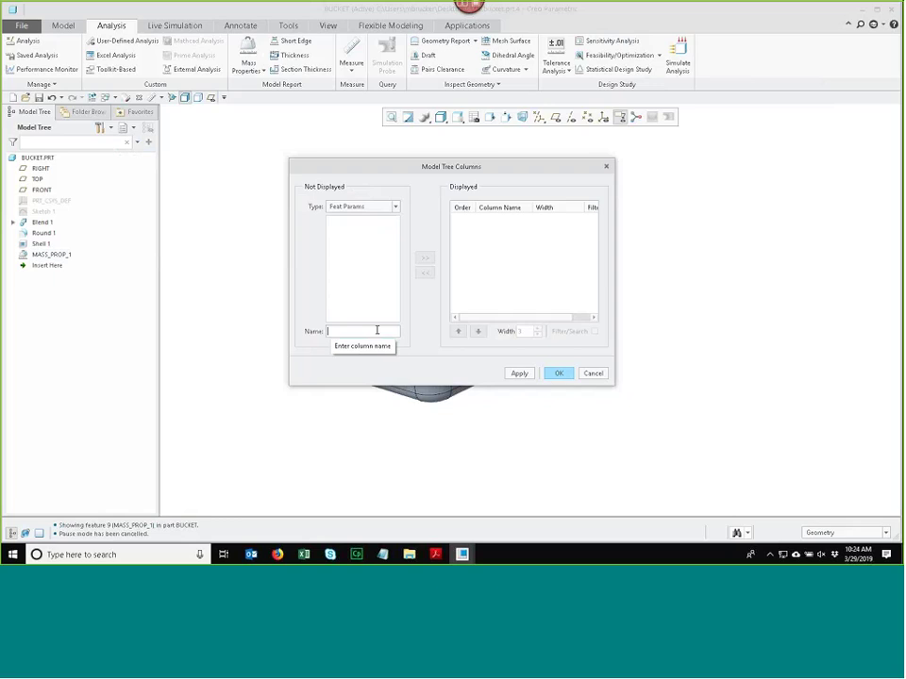
{"action": "type", "text": "volum"}
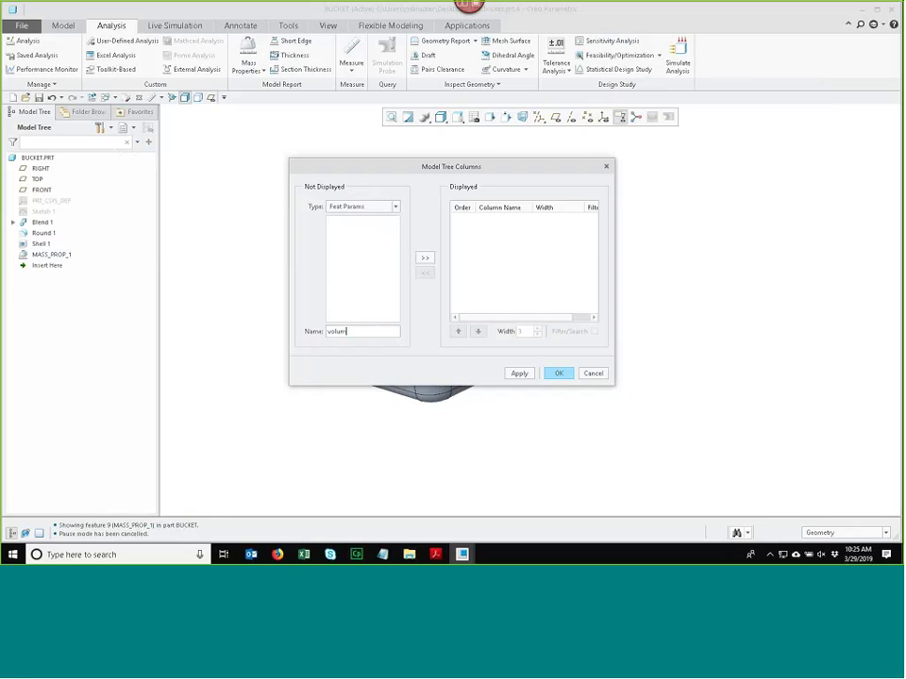
{"action": "type", "text": "e"}
{"action": "key", "text": "Return"}
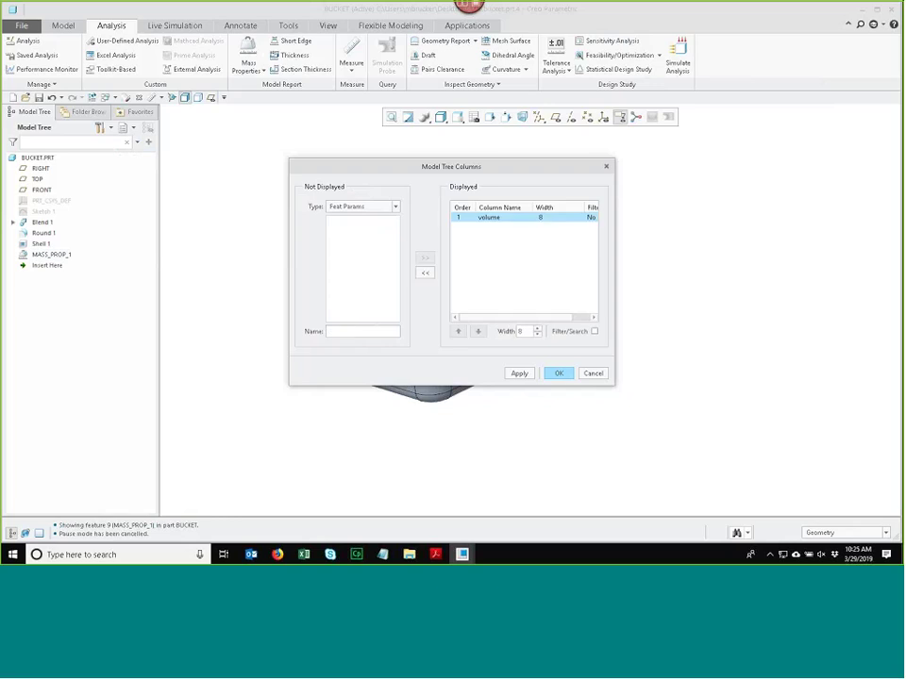
{"action": "left_click", "coordinate": [557, 373]}
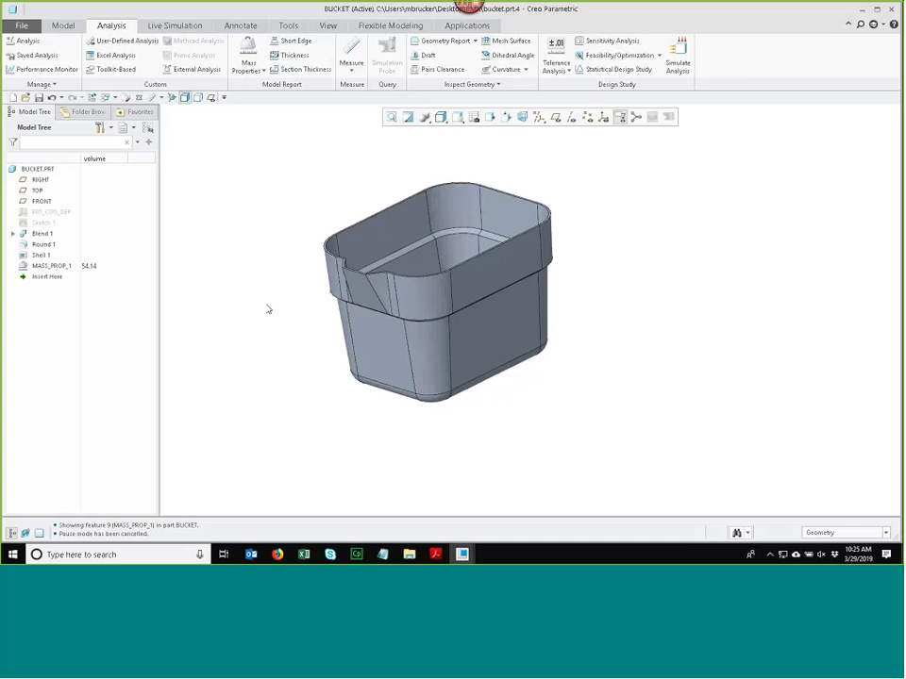
Step: Sketch a center-point circle on the bucket's side wall for an extrusion
{"action": "scroll", "coordinate": [274, 288], "scroll_direction": "up", "scroll_amount": 2}
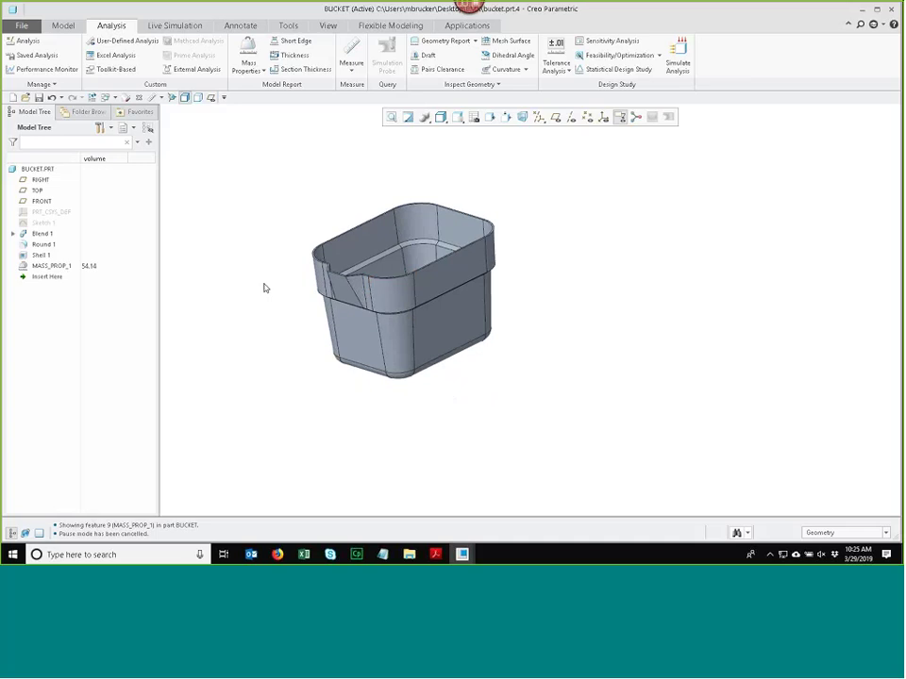
{"action": "left_click", "coordinate": [446, 287]}
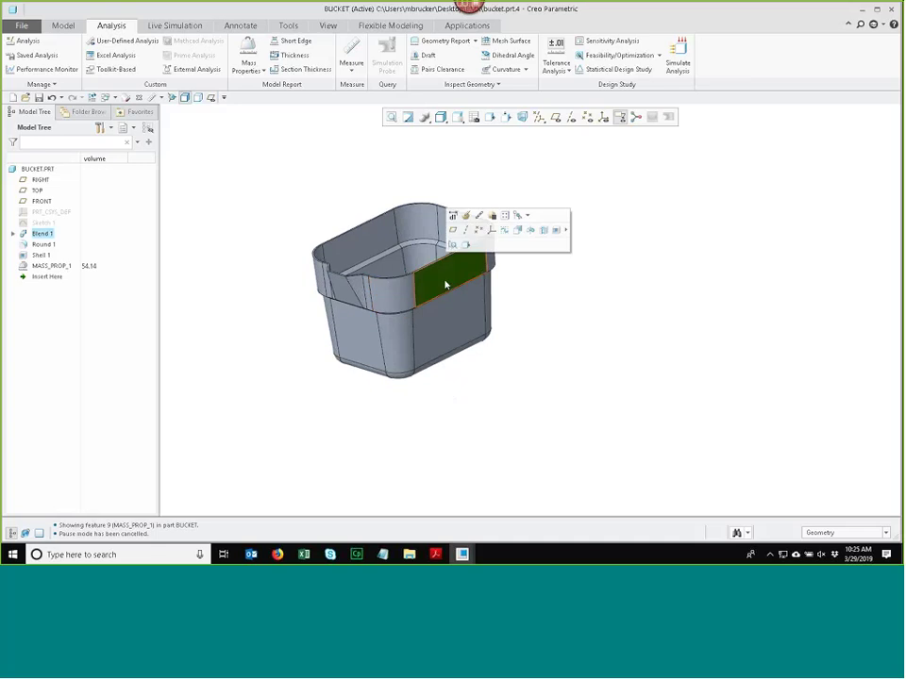
{"action": "left_click", "coordinate": [517, 230]}
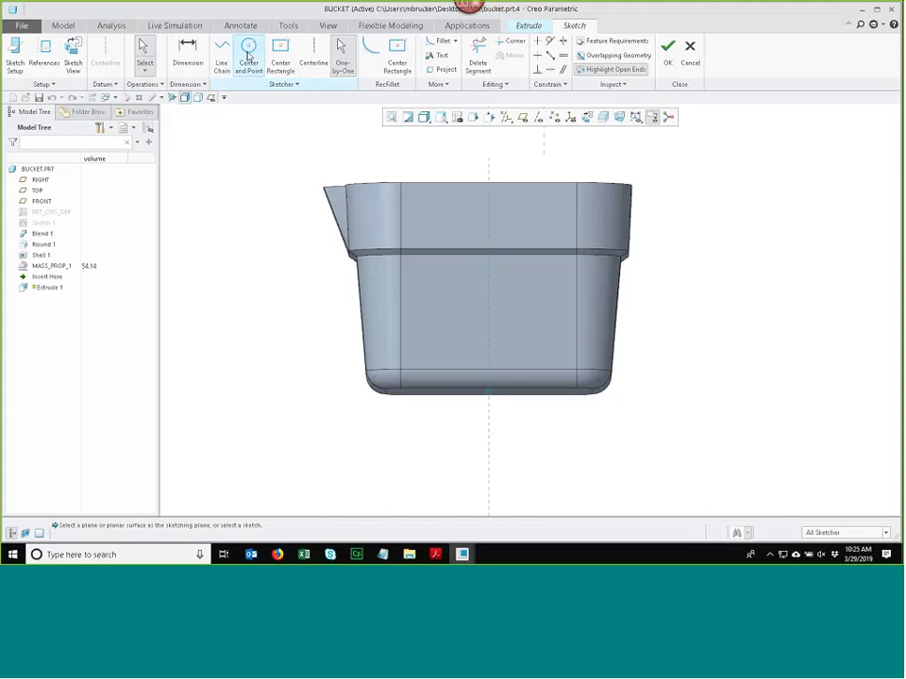
{"action": "left_click", "coordinate": [248, 59]}
{"action": "left_click", "coordinate": [488, 242]}
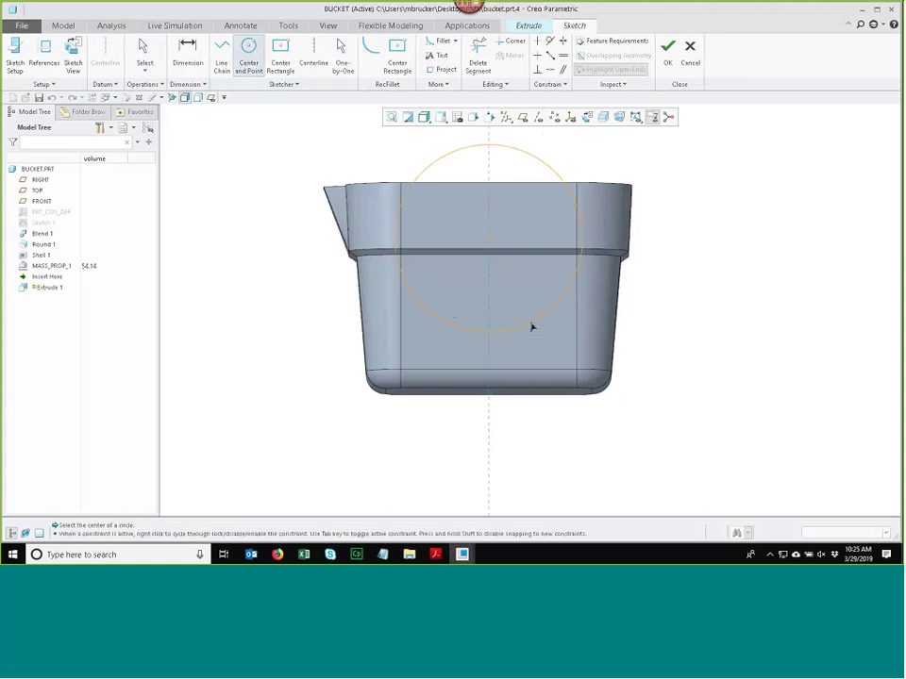
{"action": "middle_click_drag", "start_coordinate": [532, 326], "coordinate": [406, 347]}
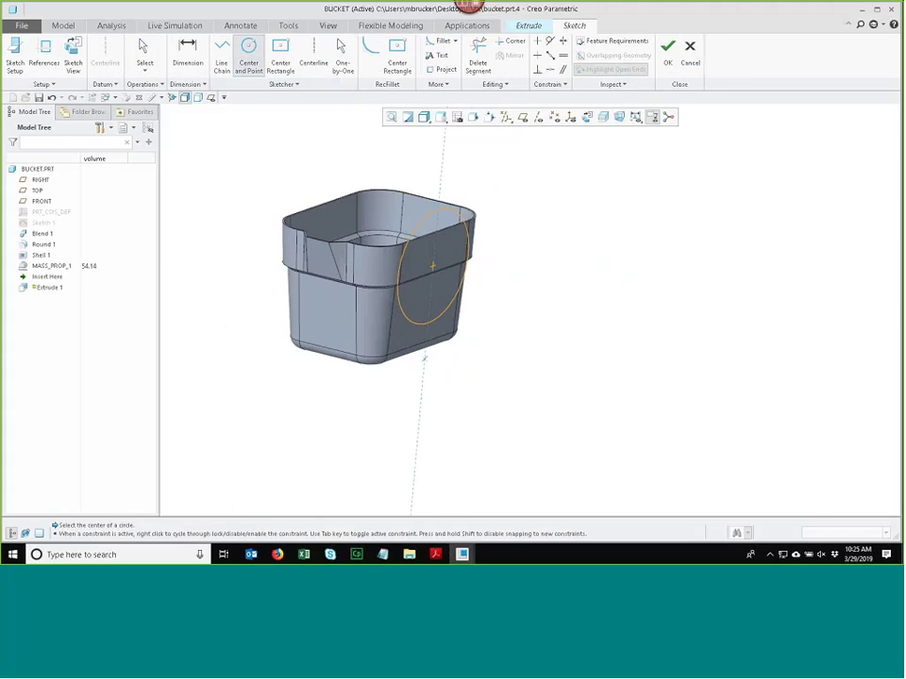
{"action": "left_click", "coordinate": [667, 52]}
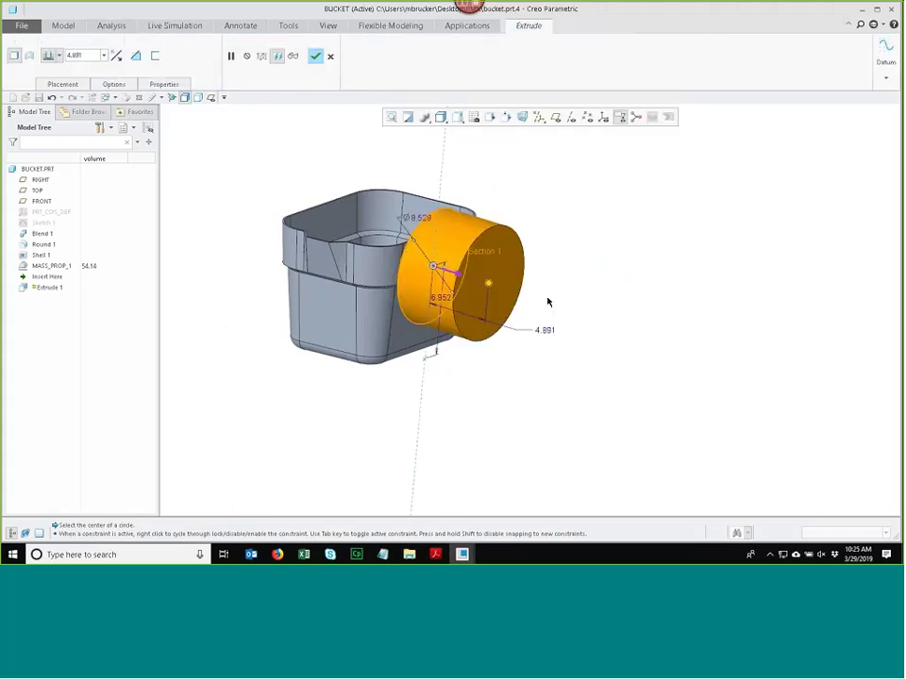
Step: Extrude the circle to depth 13 and select Extrude 1 in the model tree
{"action": "left_click_drag", "start_coordinate": [488, 283], "coordinate": [579, 312]}
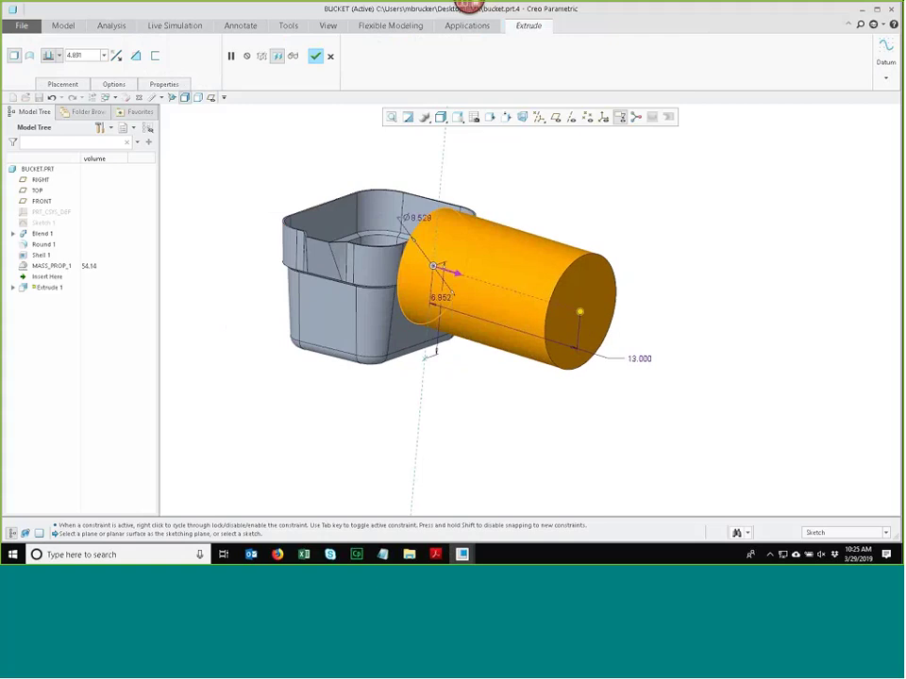
{"action": "middle_click", "coordinate": [571, 200]}
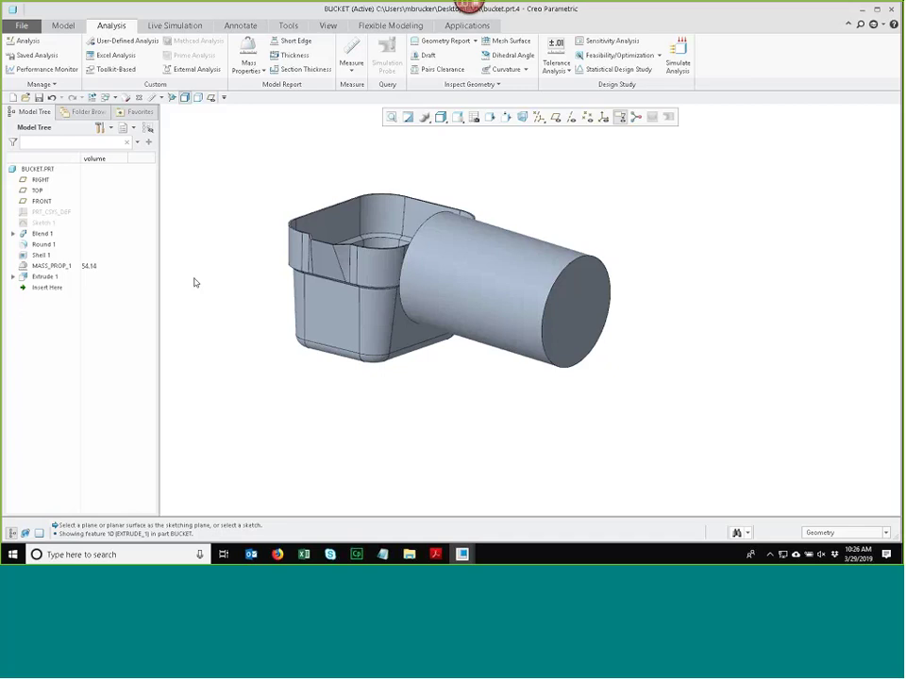
{"action": "left_click", "coordinate": [43, 277]}
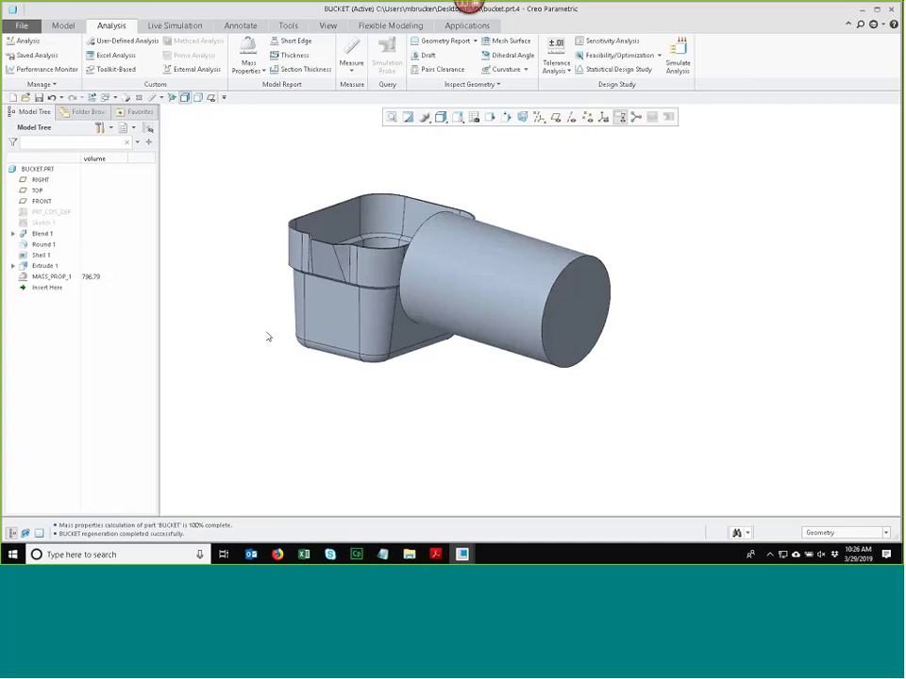
Step: Delete the Extrude 1 cylinder feature from the bucket and confirm the deletion
{"action": "right_click", "coordinate": [44, 266]}
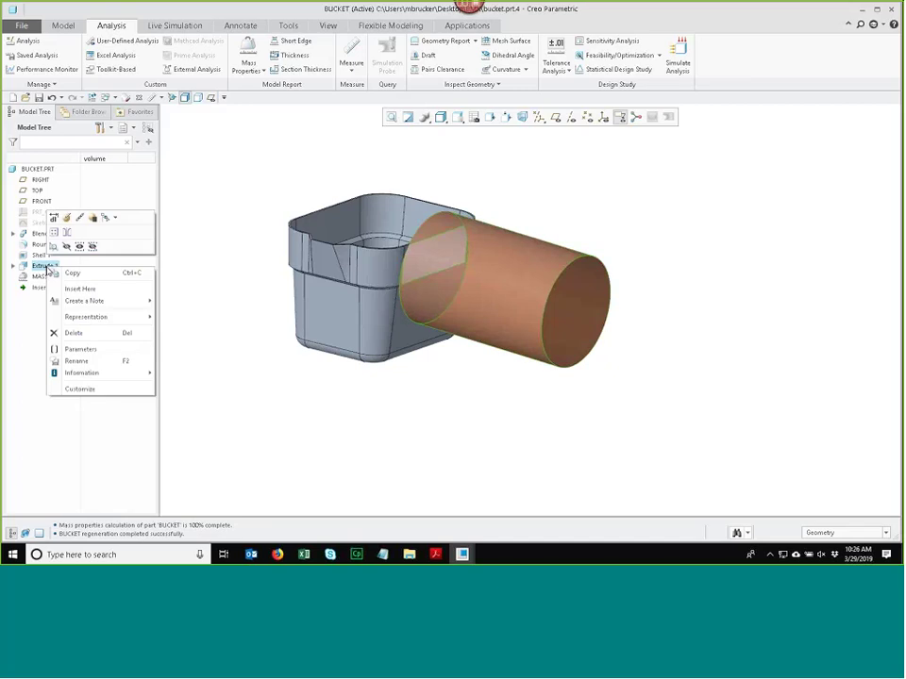
{"action": "left_click", "coordinate": [85, 332]}
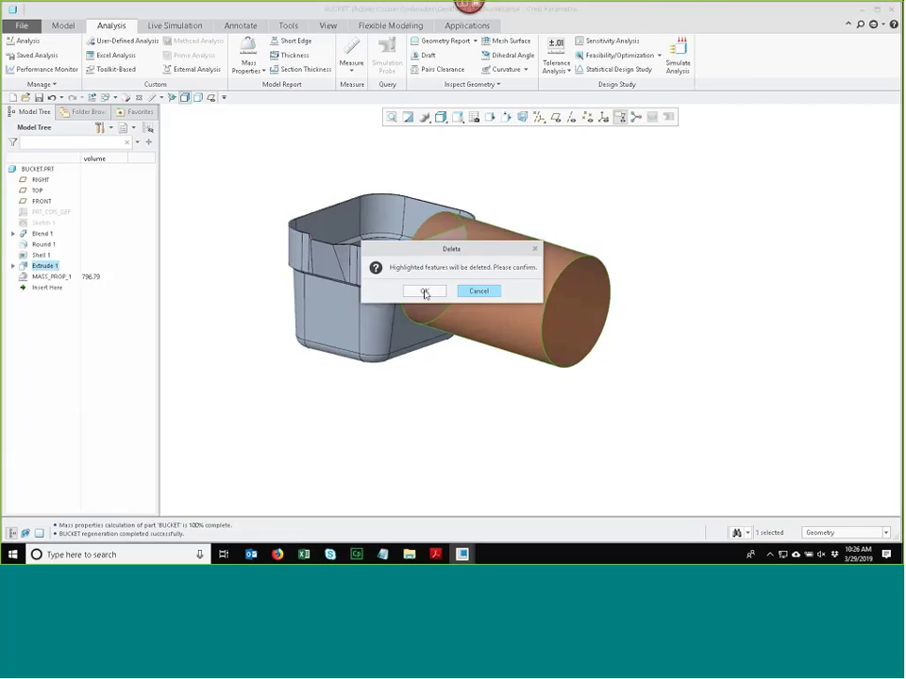
{"action": "left_click", "coordinate": [425, 289]}
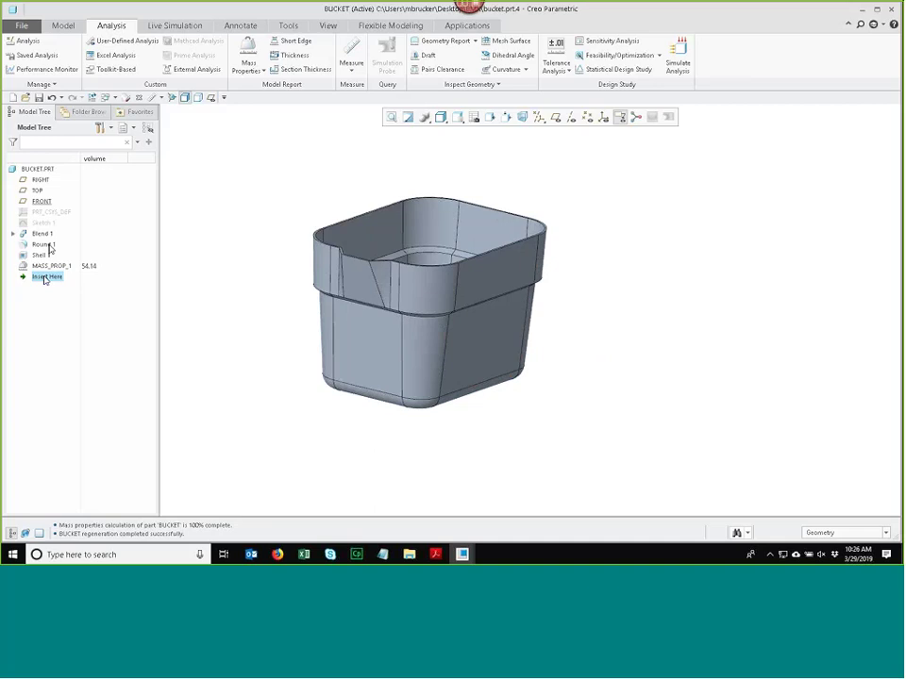
Step: Insert a volume-only MASS_PROP_2 feature before Shell 1, reading 963.66, then roll forward to the end
{"action": "left_click_drag", "start_coordinate": [46, 279], "coordinate": [43, 250]}
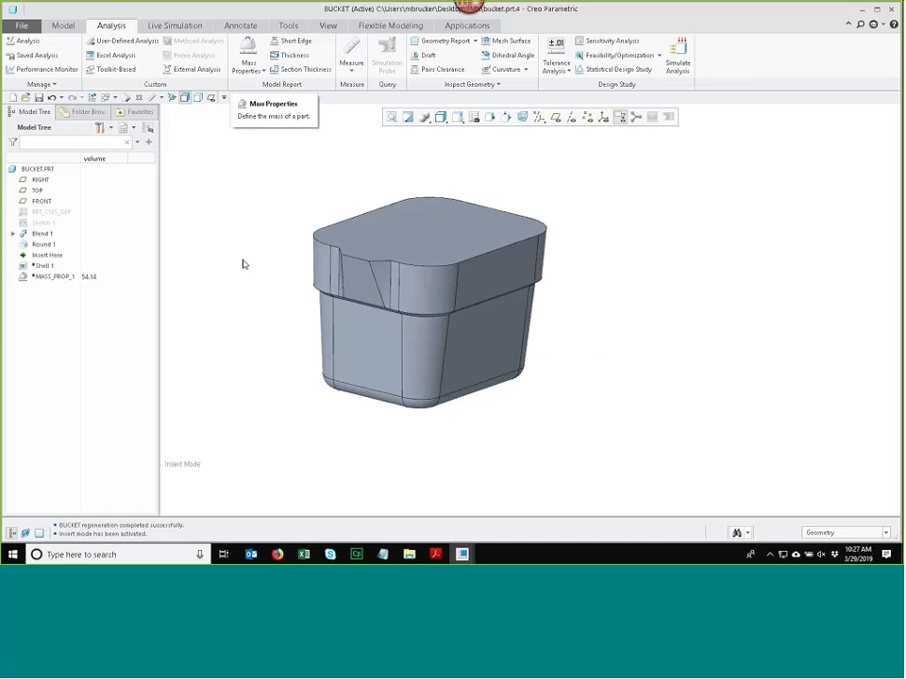
{"action": "left_click", "coordinate": [248, 59]}
{"action": "left_click", "coordinate": [658, 329]}
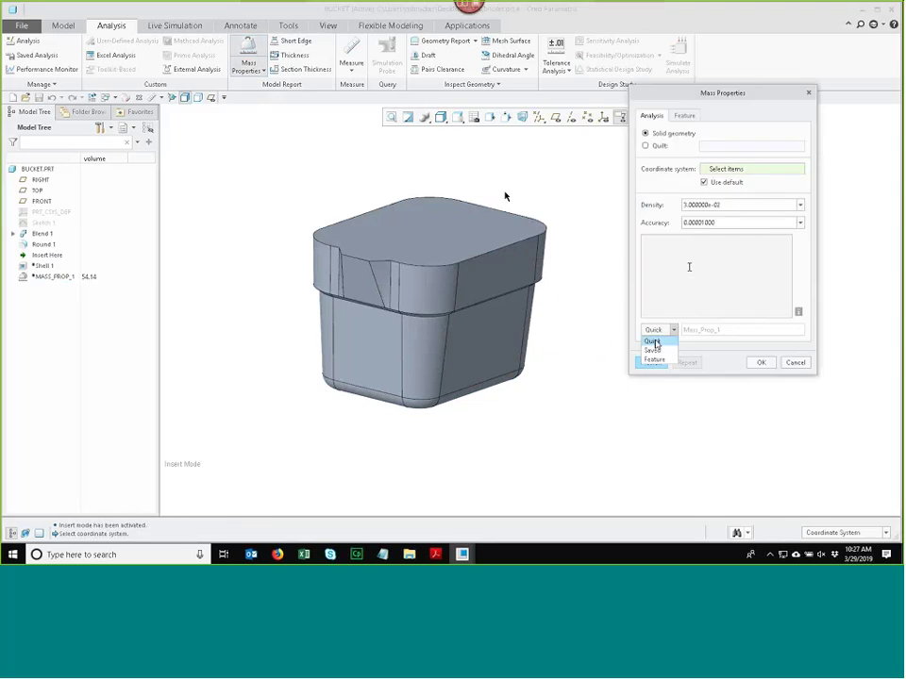
{"action": "left_click", "coordinate": [653, 360]}
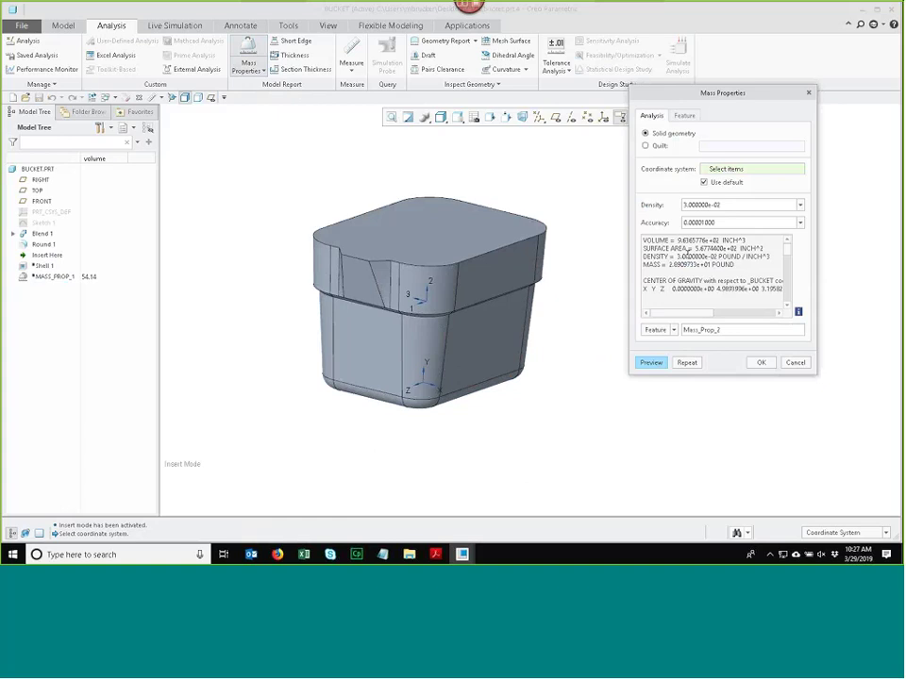
{"action": "left_click", "coordinate": [687, 117]}
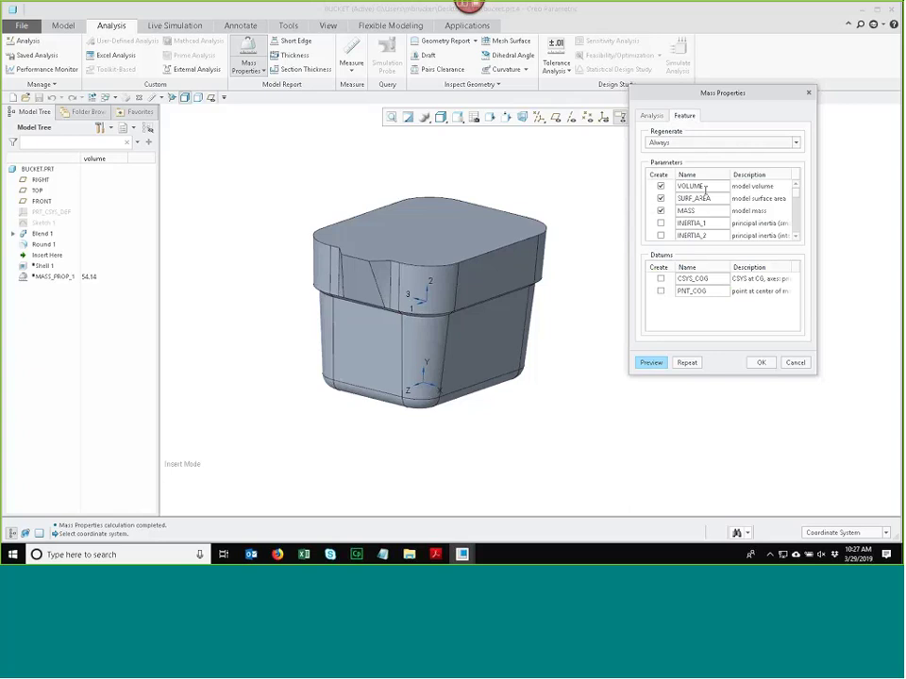
{"action": "left_click", "coordinate": [661, 198]}
{"action": "left_click", "coordinate": [661, 211]}
{"action": "left_click", "coordinate": [768, 361]}
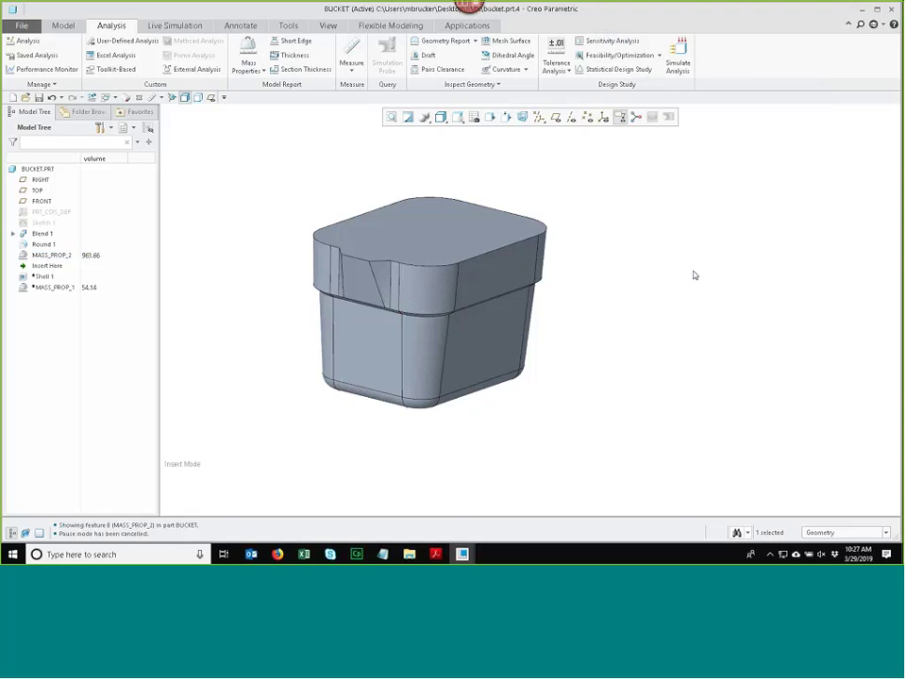
{"action": "left_click", "coordinate": [467, 167]}
{"action": "left_click_drag", "start_coordinate": [47, 266], "coordinate": [52, 294]}
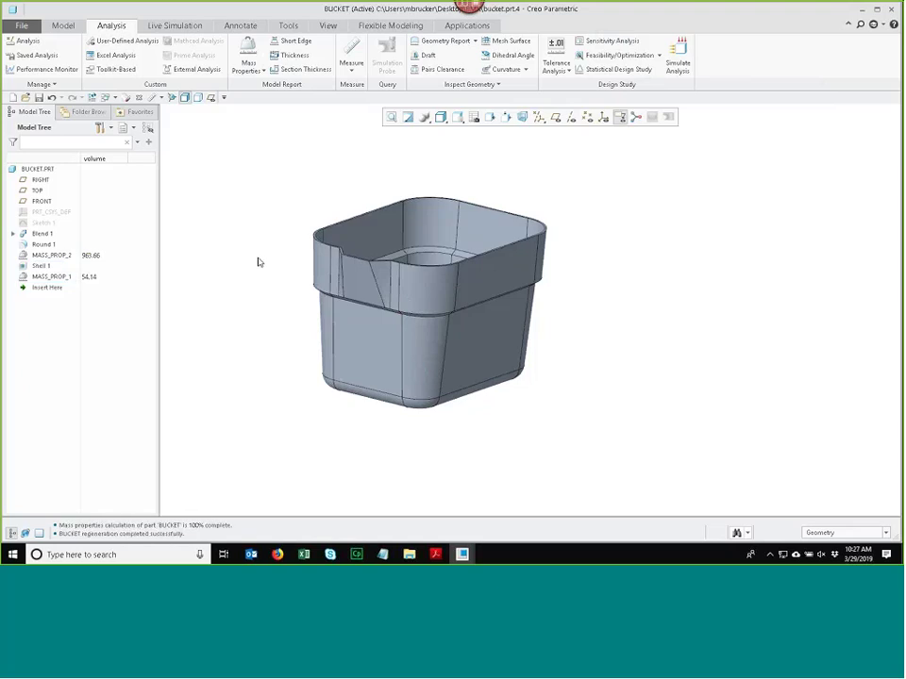
Step: Create a Relation-type analysis feature and start its relation with 'volume ='
{"action": "key", "text": "alt+a"}
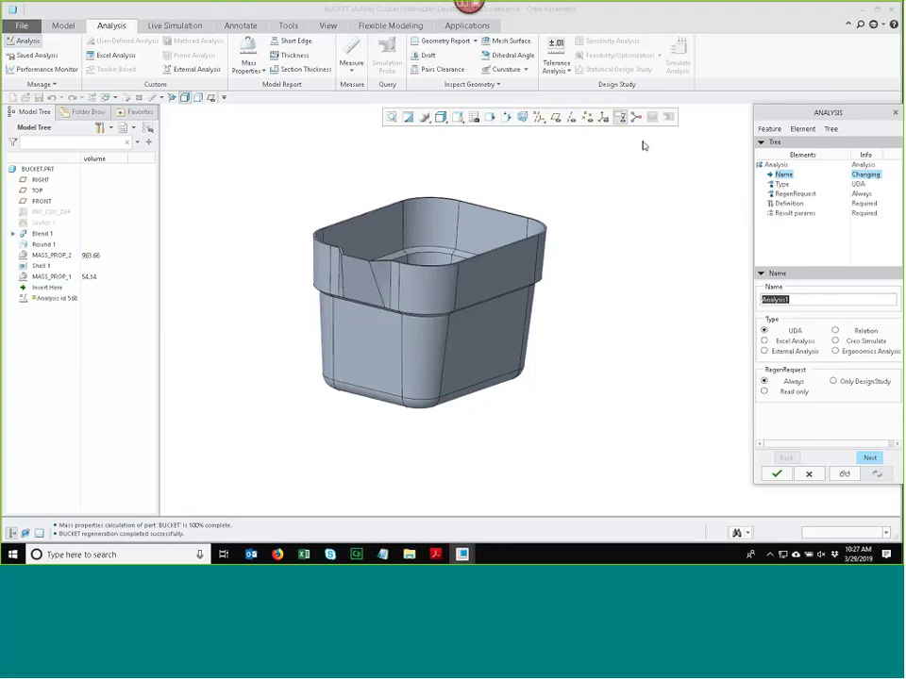
{"action": "left_click_drag", "start_coordinate": [756, 112], "coordinate": [622, 82]}
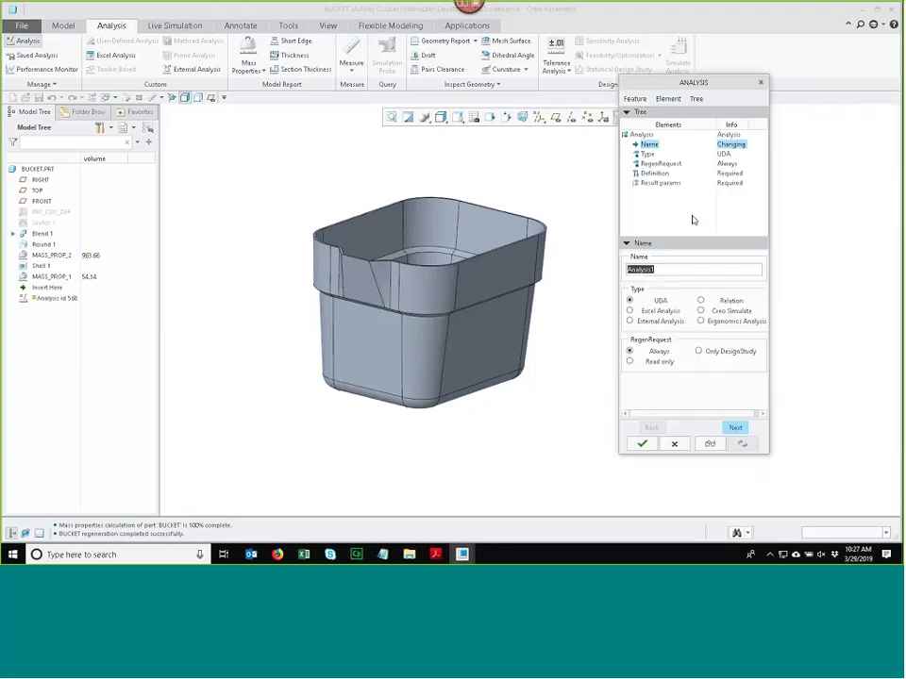
{"action": "left_click", "coordinate": [700, 300]}
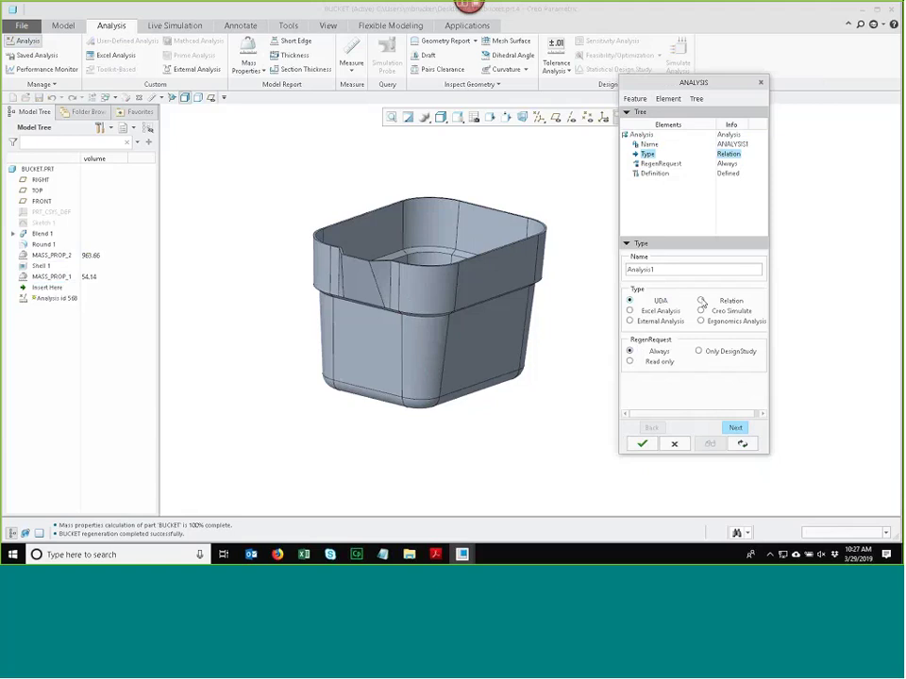
{"action": "left_click", "coordinate": [736, 427]}
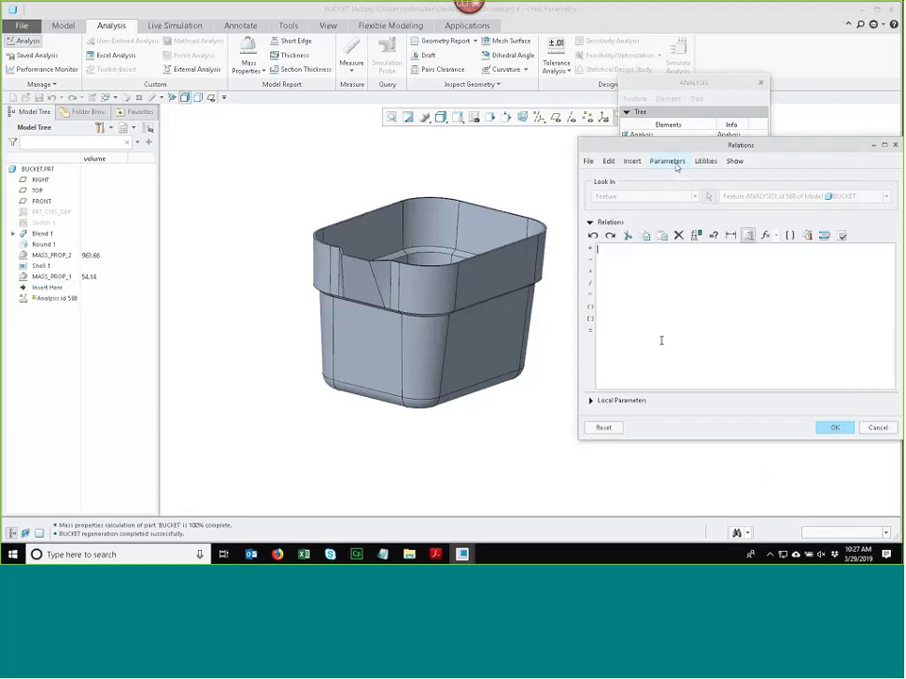
{"action": "left_click_drag", "start_coordinate": [655, 207], "coordinate": [566, 189]}
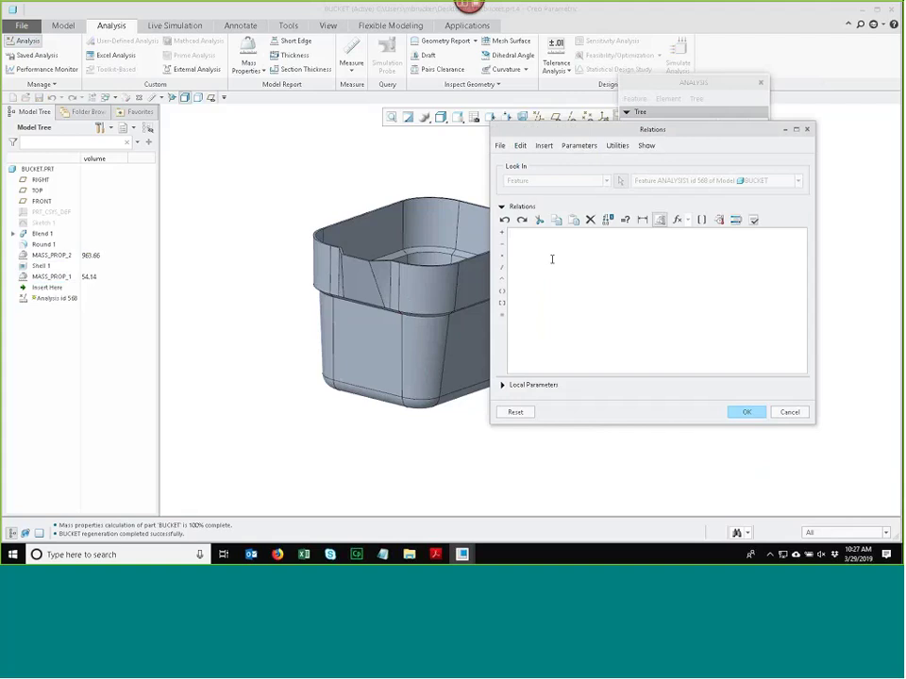
{"action": "type", "text": "volume ="}
Step: Insert MASS_PROP_2's VOLUME parameter into the relation, followed by a minus sign
{"action": "left_click", "coordinate": [702, 220]}
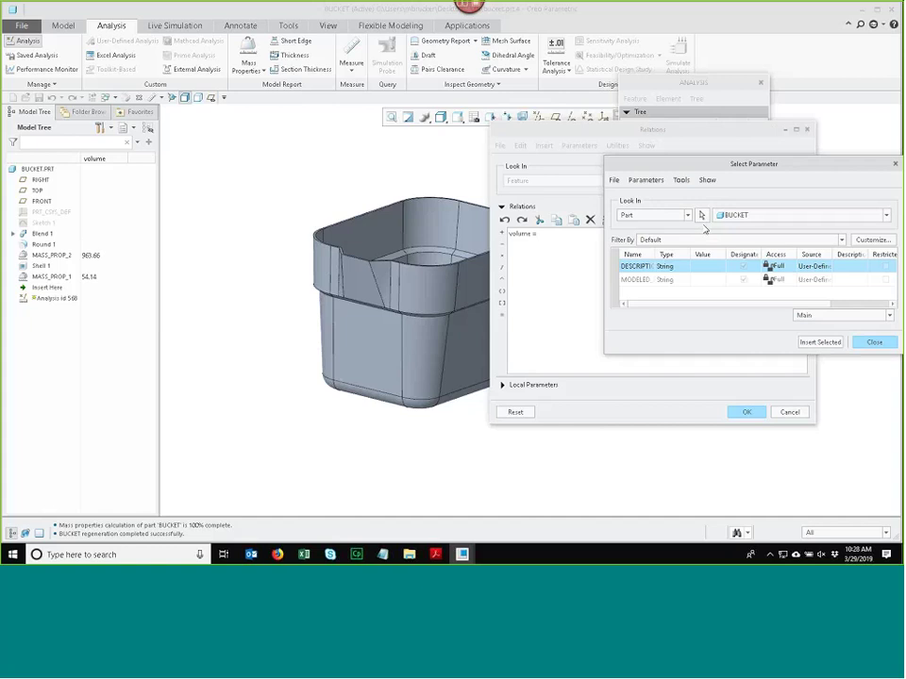
{"action": "left_click_drag", "start_coordinate": [671, 165], "coordinate": [555, 173]}
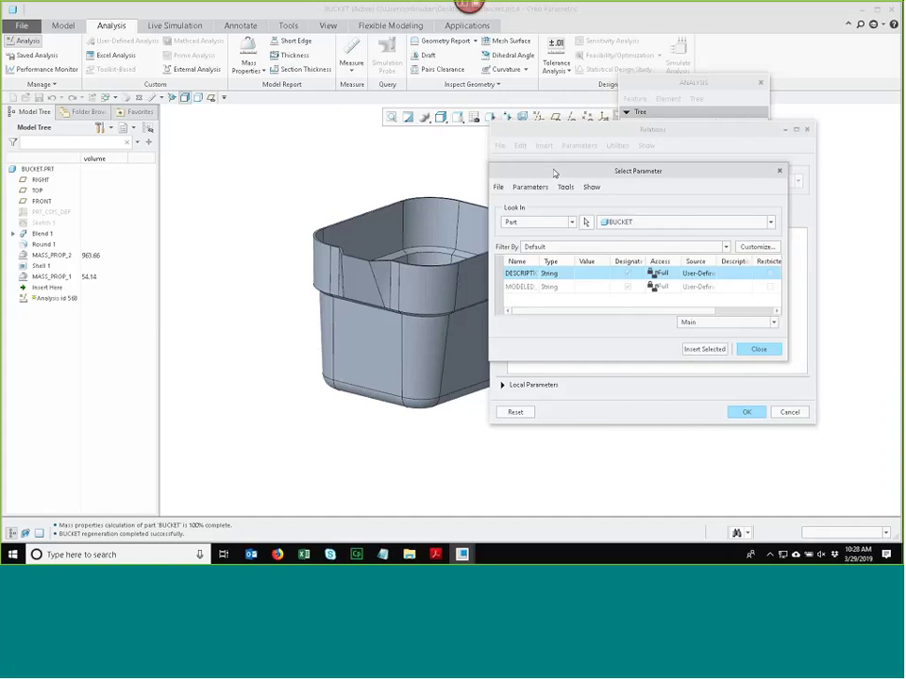
{"action": "left_click", "coordinate": [554, 222]}
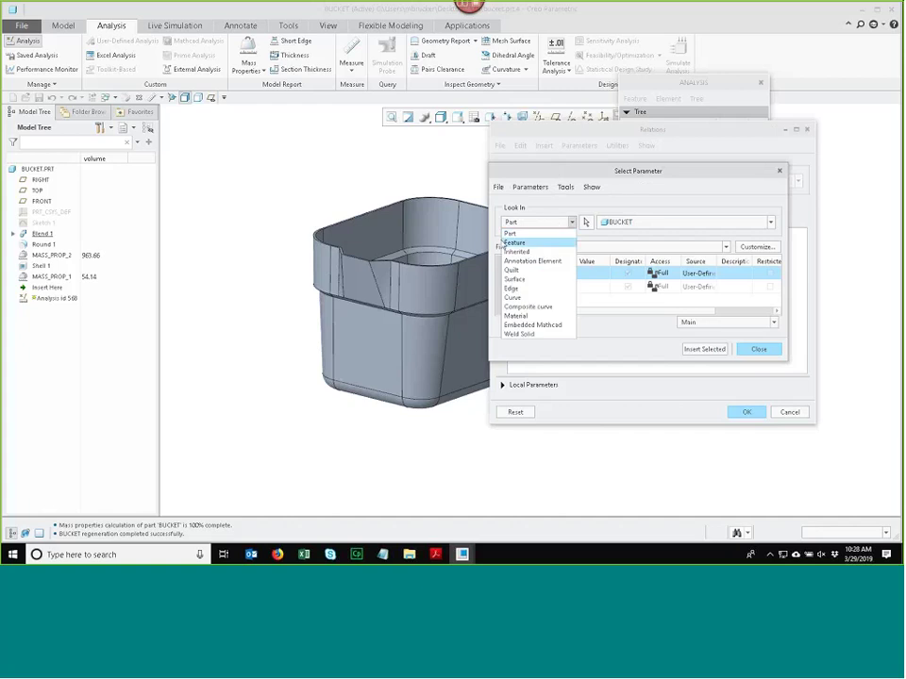
{"action": "left_click", "coordinate": [503, 244]}
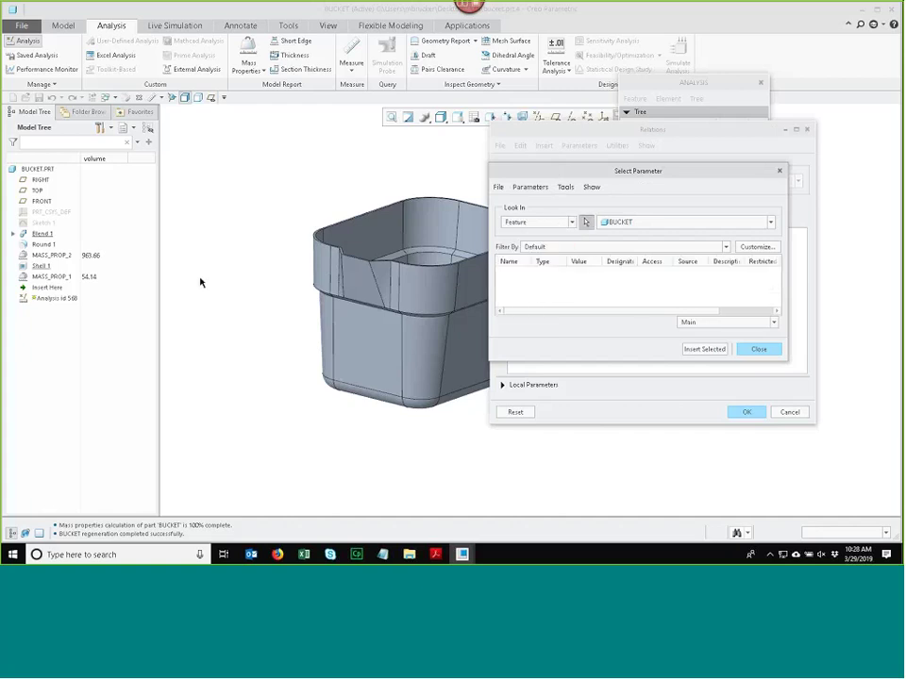
{"action": "left_click", "coordinate": [55, 256]}
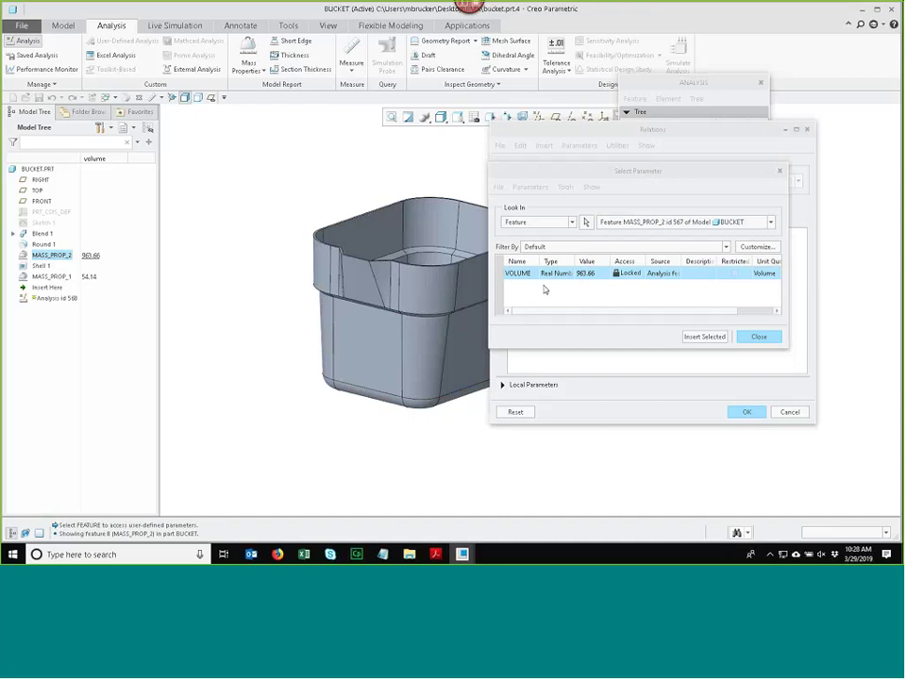
{"action": "left_click", "coordinate": [687, 337]}
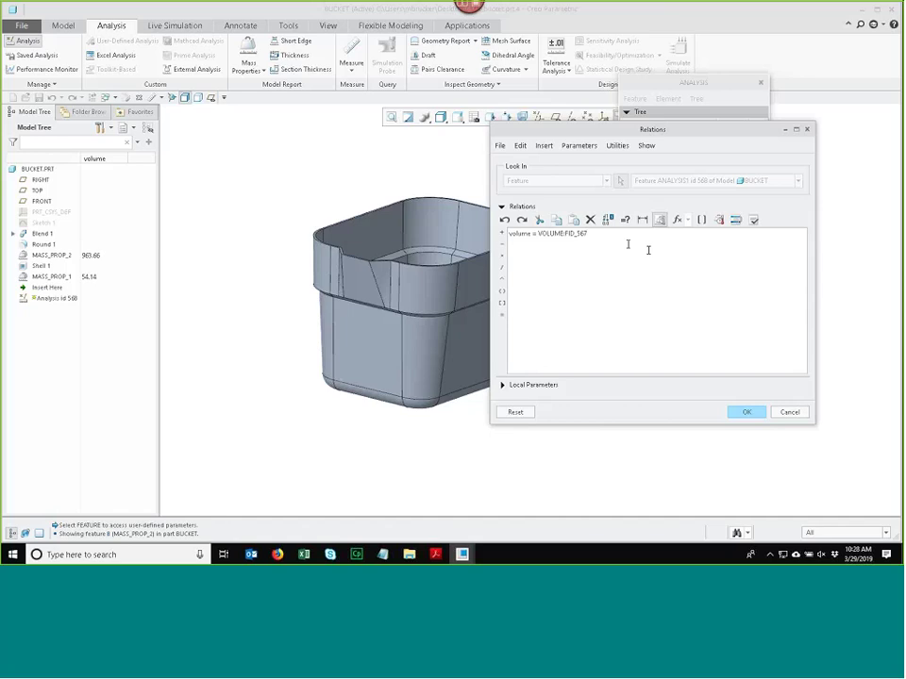
{"action": "type", "text": "-"}
Step: Subtract MASS_PROP_1's VOLUME and finish ANALYSIS1 with this volume-difference relation
{"action": "left_click", "coordinate": [700, 220]}
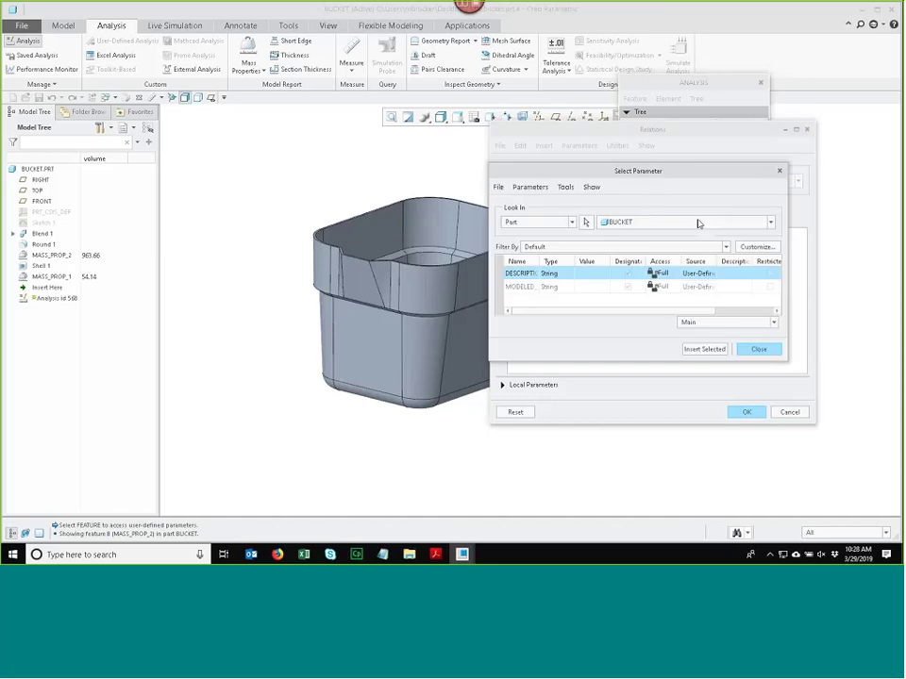
{"action": "left_click", "coordinate": [541, 222]}
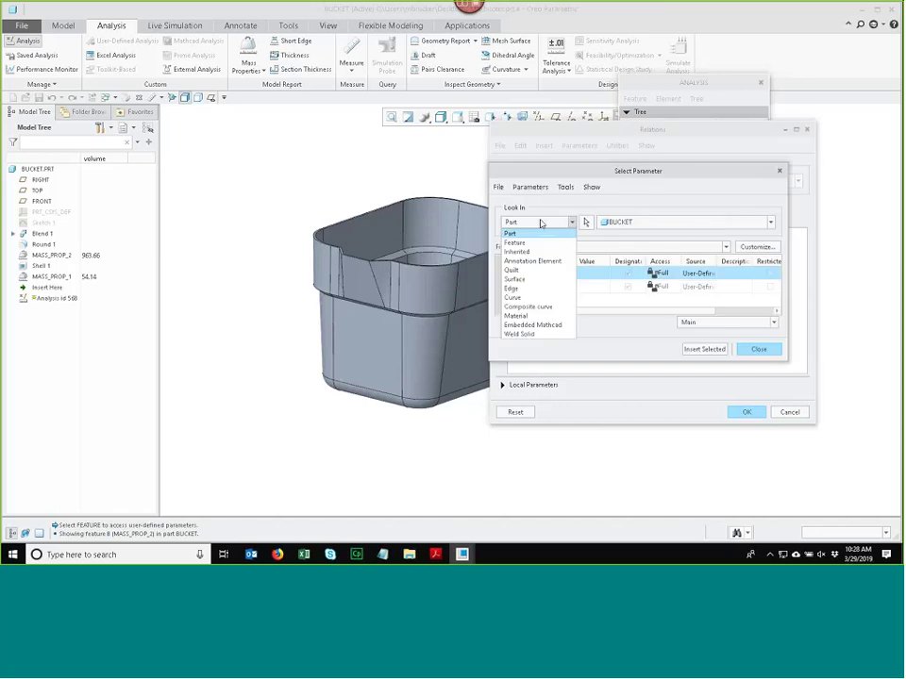
{"action": "left_click", "coordinate": [541, 242]}
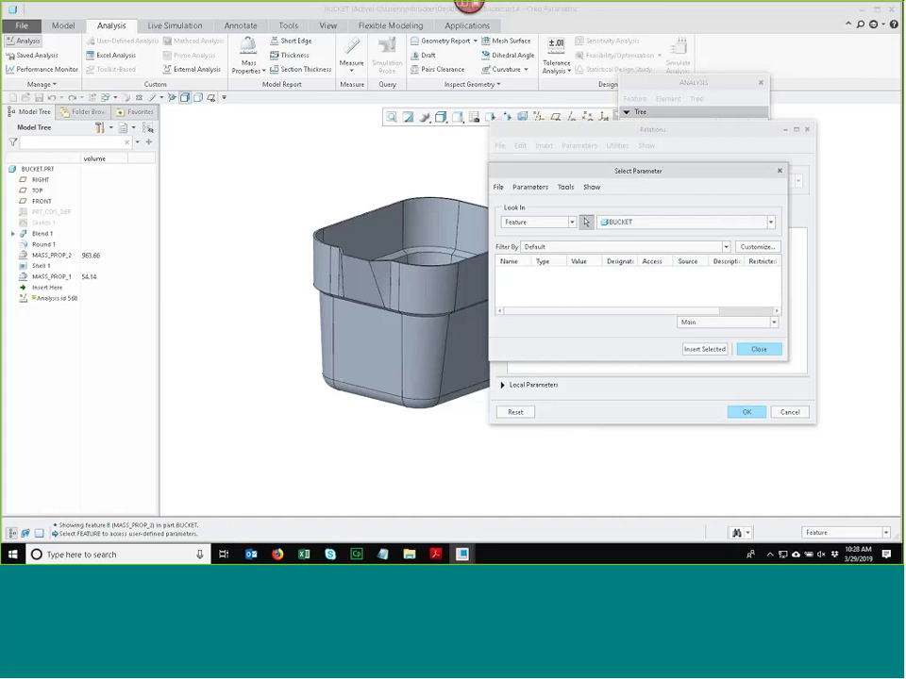
{"action": "left_click", "coordinate": [585, 221]}
{"action": "left_click", "coordinate": [51, 276]}
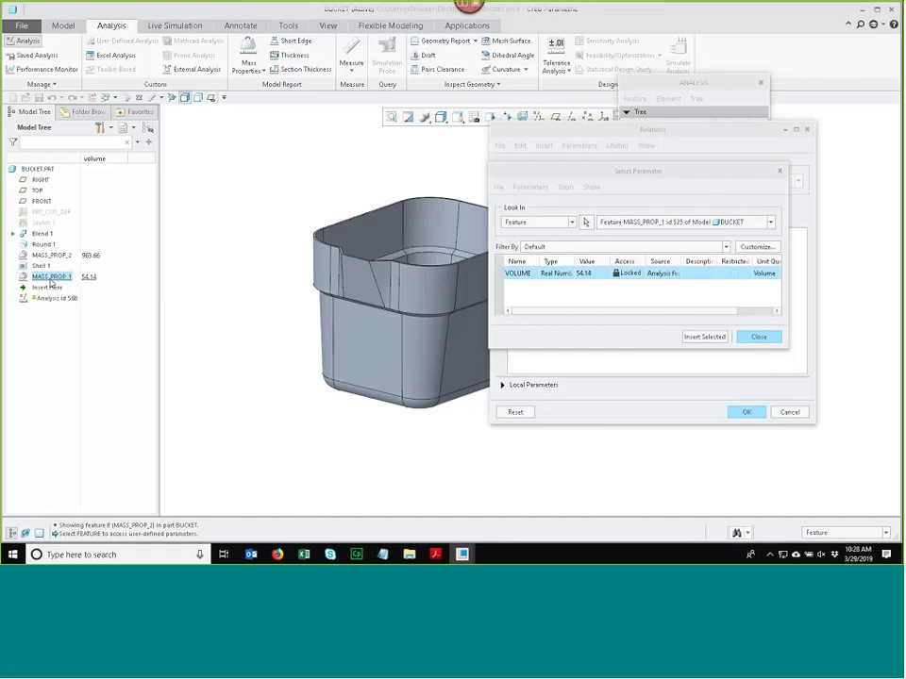
{"action": "left_click", "coordinate": [698, 337]}
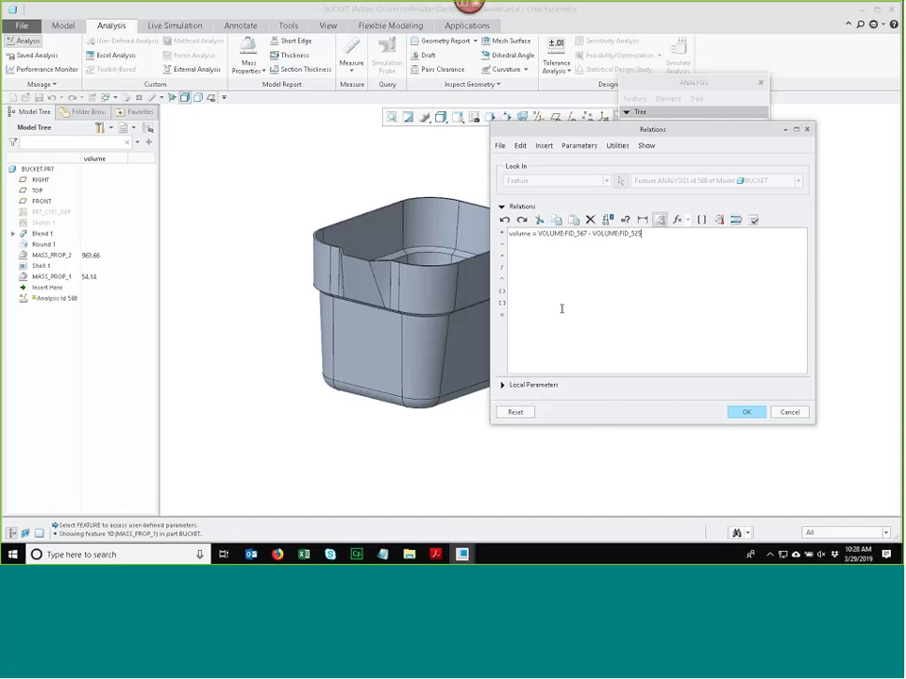
{"action": "left_click", "coordinate": [744, 411]}
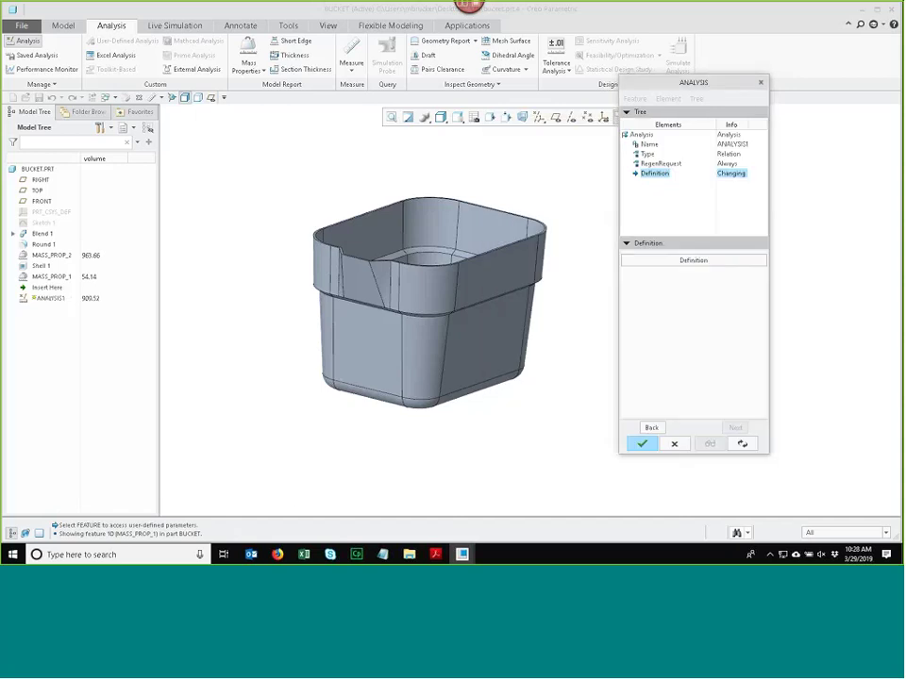
{"action": "left_click", "coordinate": [642, 443]}
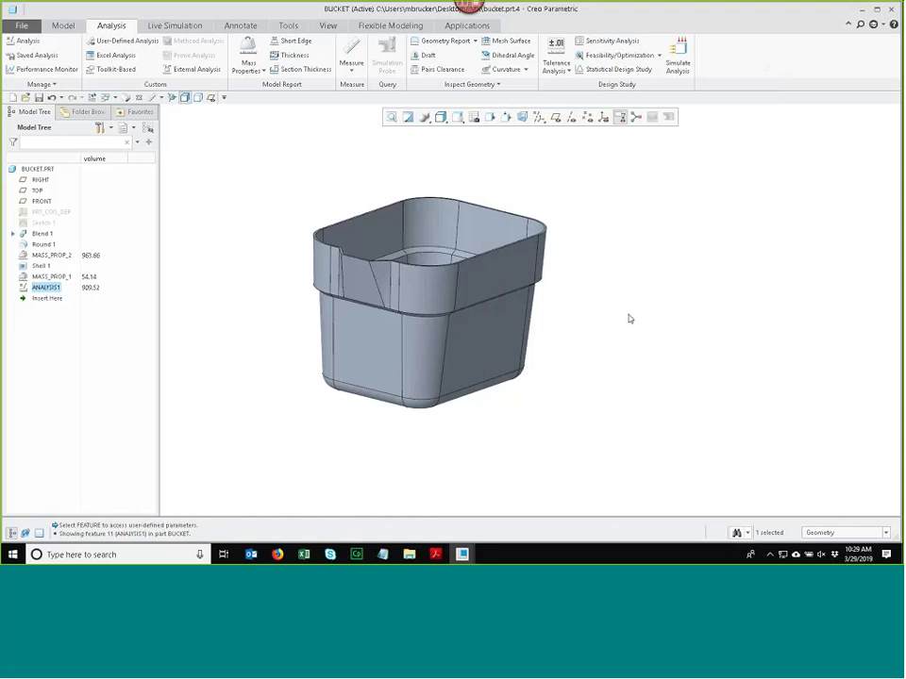
Step: Change the bucket's Blend 1 height from 6.000 to 6.5 and regenerate the part
{"action": "left_click", "coordinate": [629, 305]}
{"action": "left_click", "coordinate": [481, 350]}
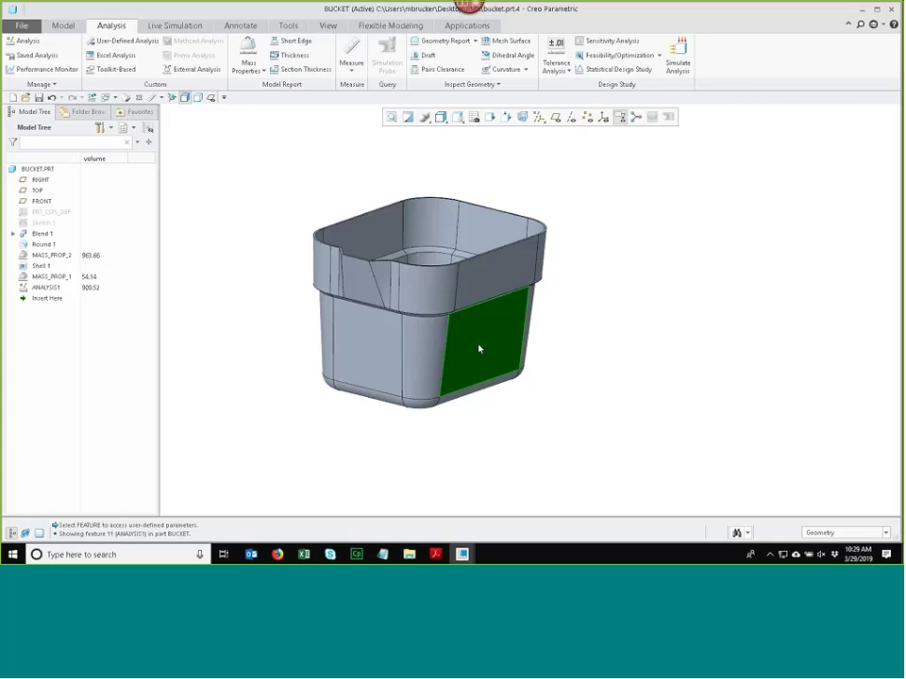
{"action": "double_click", "coordinate": [480, 350]}
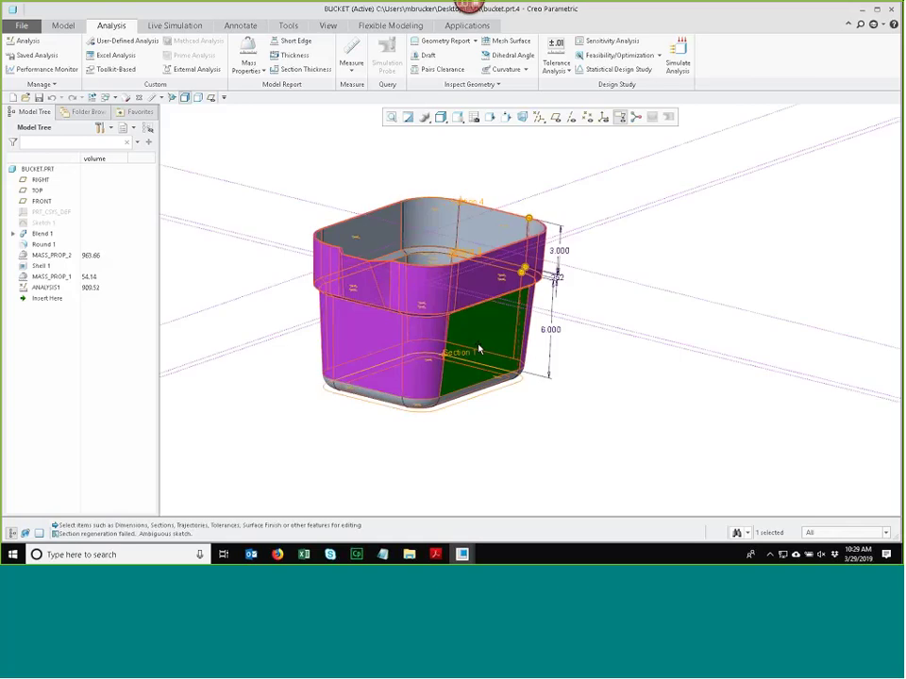
{"action": "left_click", "coordinate": [557, 331]}
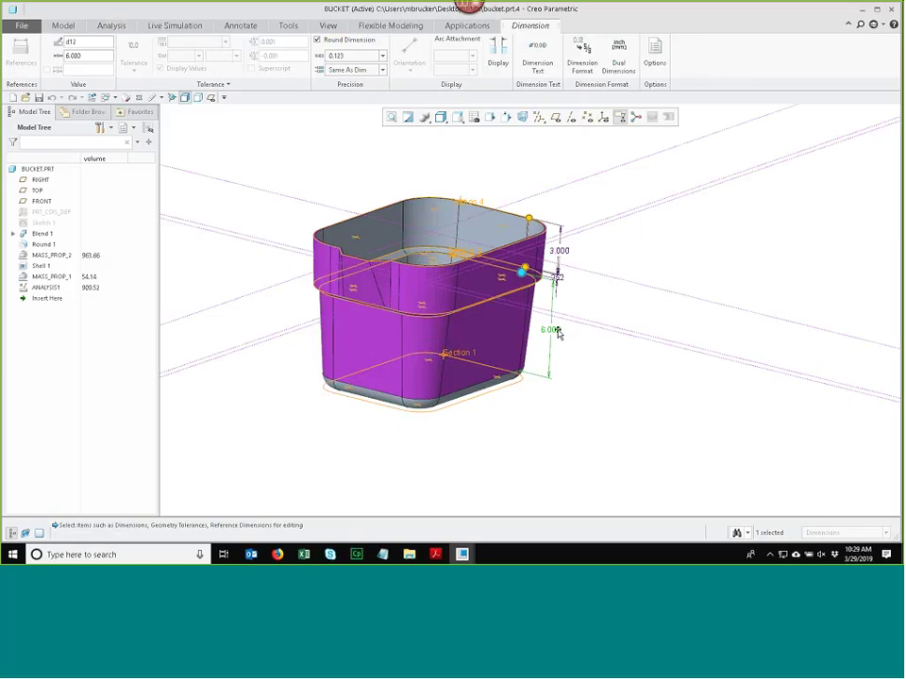
{"action": "double_click", "coordinate": [554, 330]}
{"action": "type", "text": "6.5"}
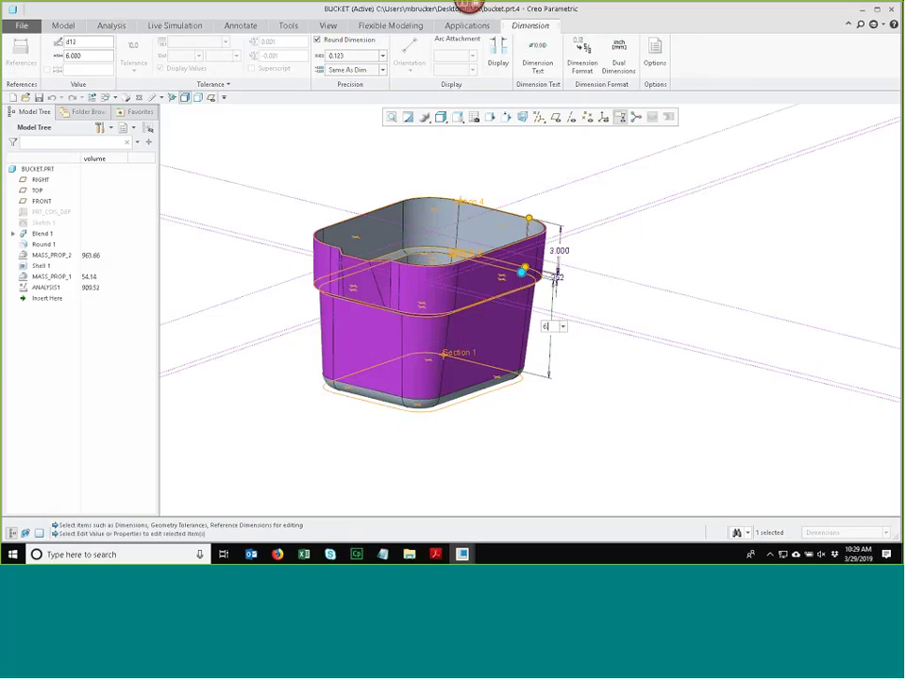
{"action": "key", "text": "Return"}
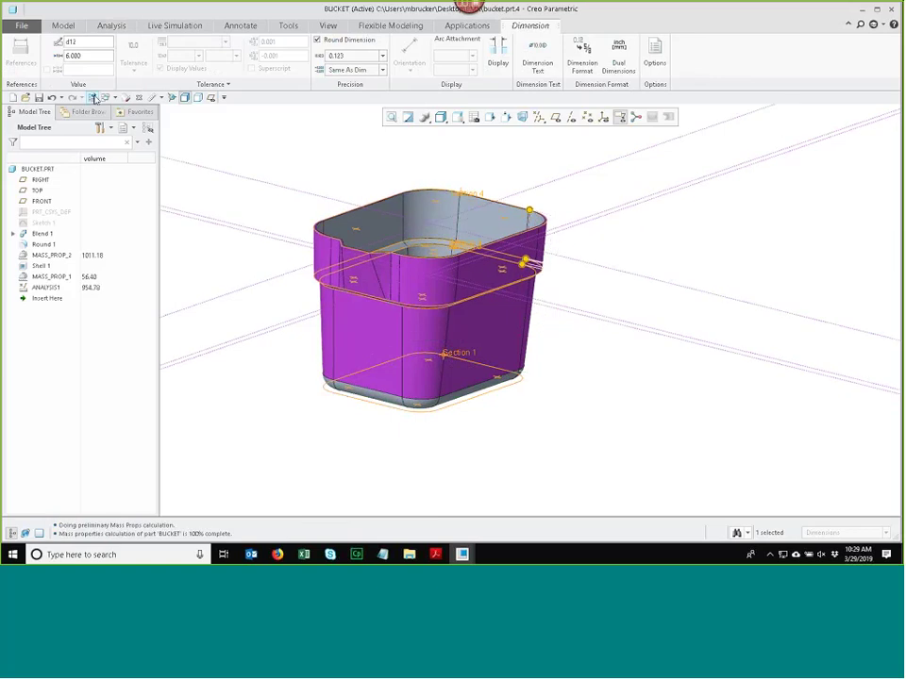
{"action": "left_click", "coordinate": [324, 163]}
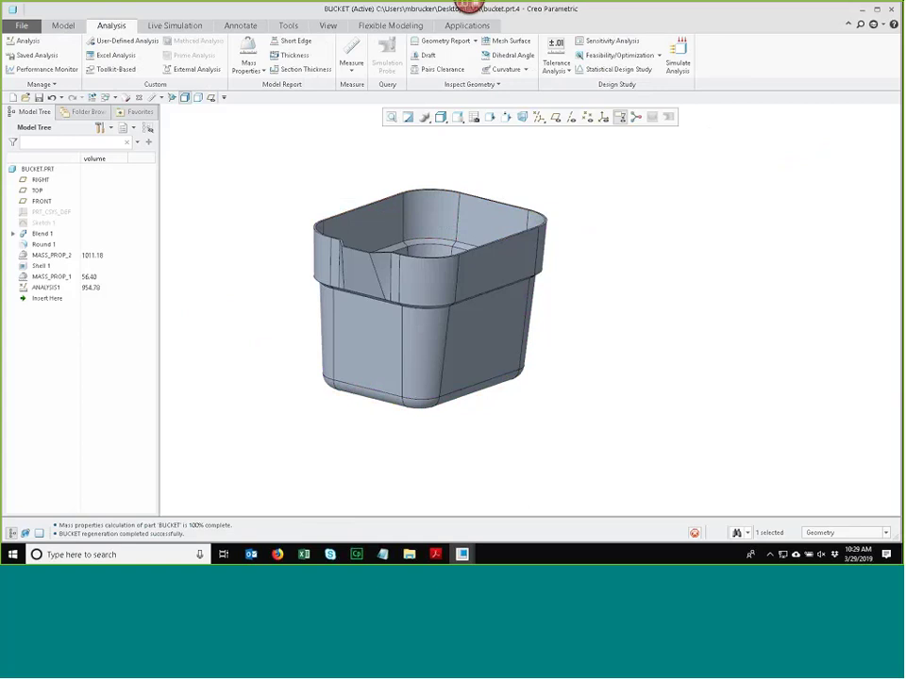
{"action": "key", "text": "ctrl+g"}
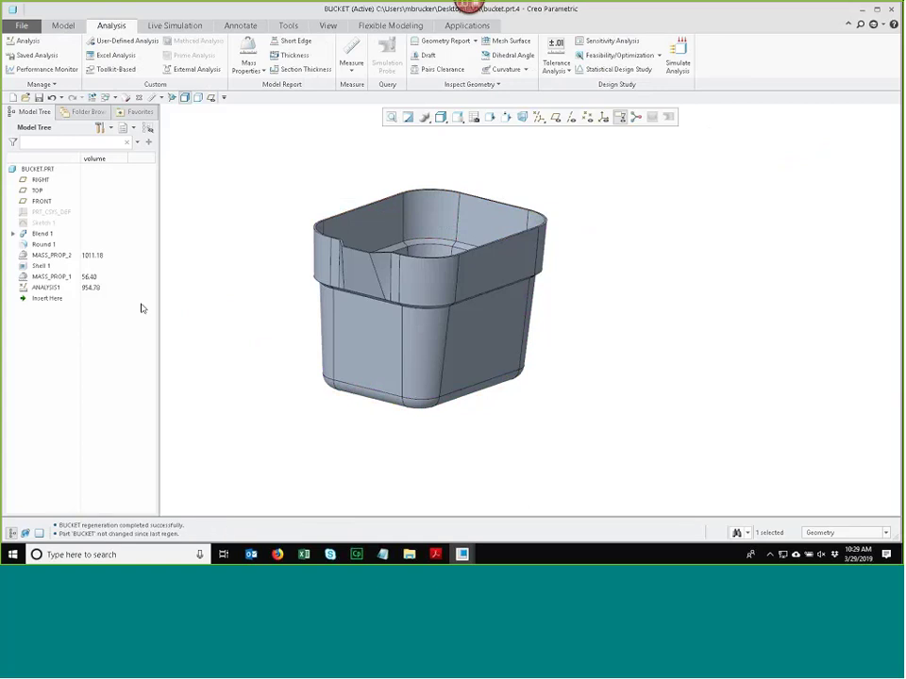
Step: Open a Feasibility/Optimization study FEAS1 and set its type to Feasibility
{"action": "left_click", "coordinate": [216, 310]}
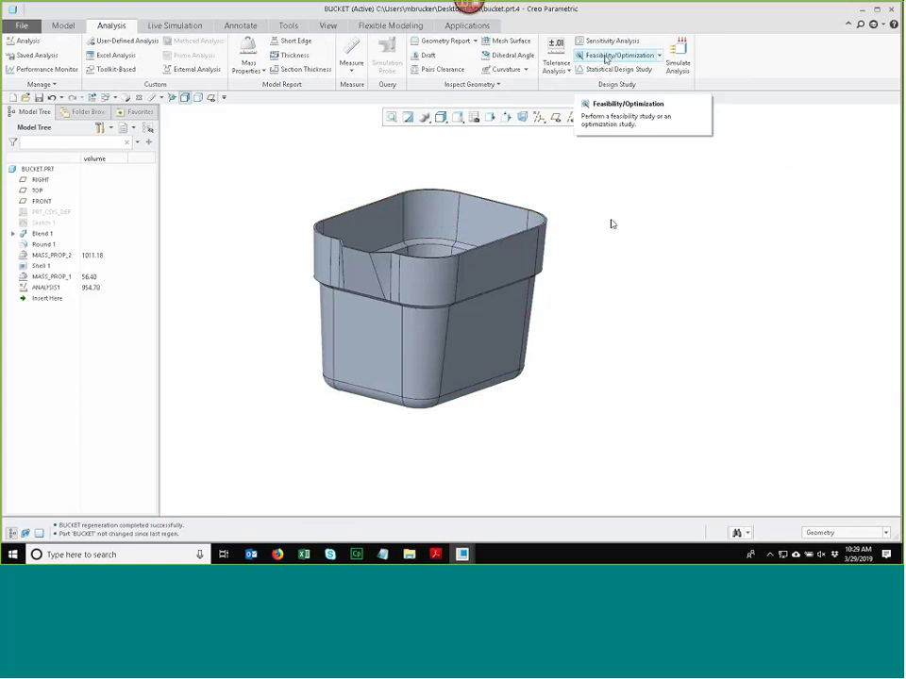
{"action": "left_click", "coordinate": [618, 55]}
{"action": "left_click_drag", "start_coordinate": [683, 106], "coordinate": [590, 78]}
{"action": "left_click", "coordinate": [708, 146]}
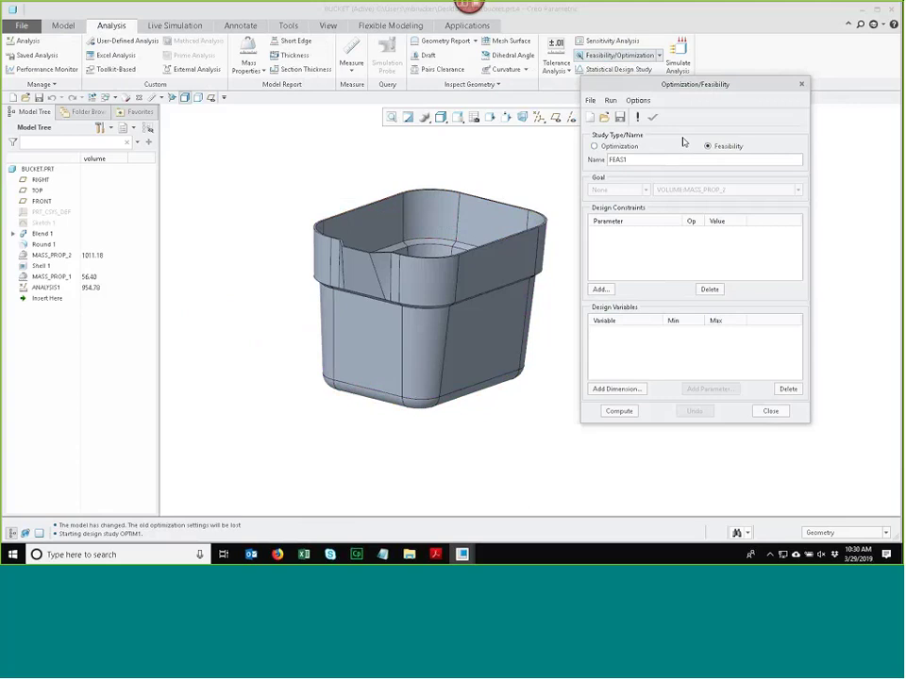
Step: Add a design constraint requiring VOLUME:ANALYSIS1 to equal 1000
{"action": "left_click", "coordinate": [600, 289]}
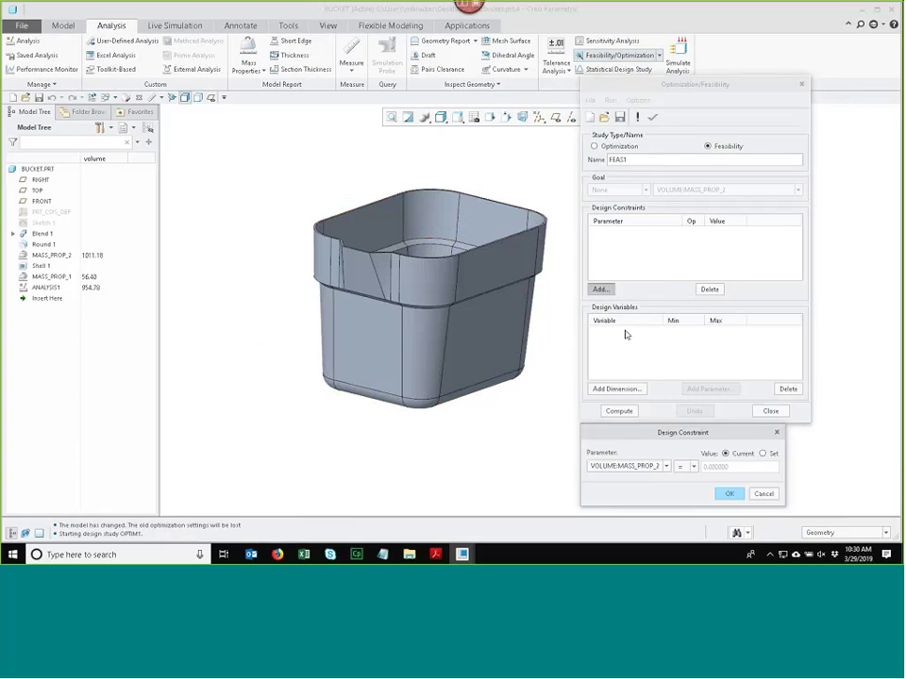
{"action": "left_click_drag", "start_coordinate": [682, 432], "coordinate": [633, 199]}
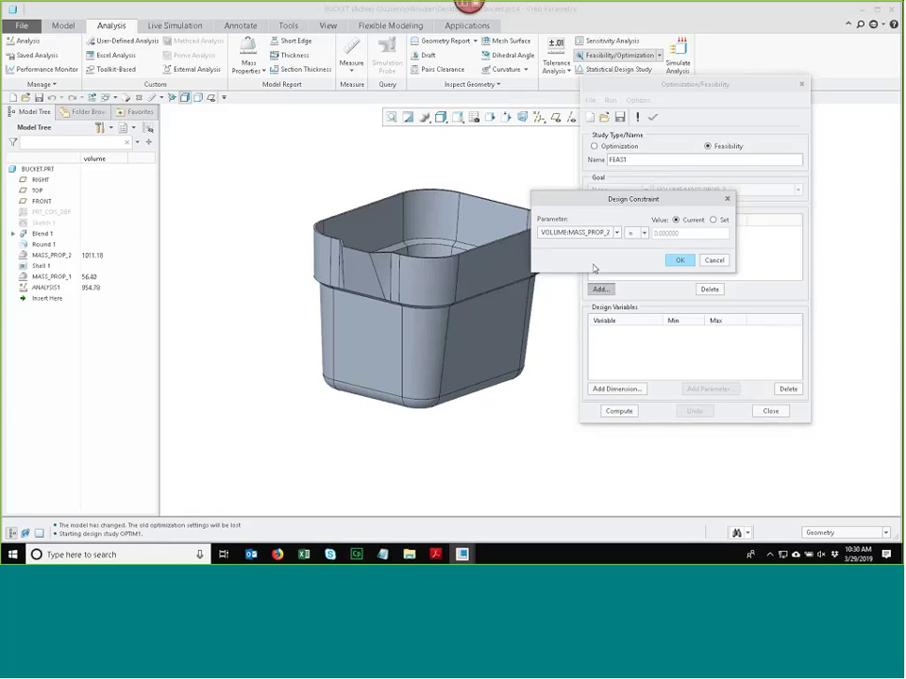
{"action": "left_click", "coordinate": [616, 232]}
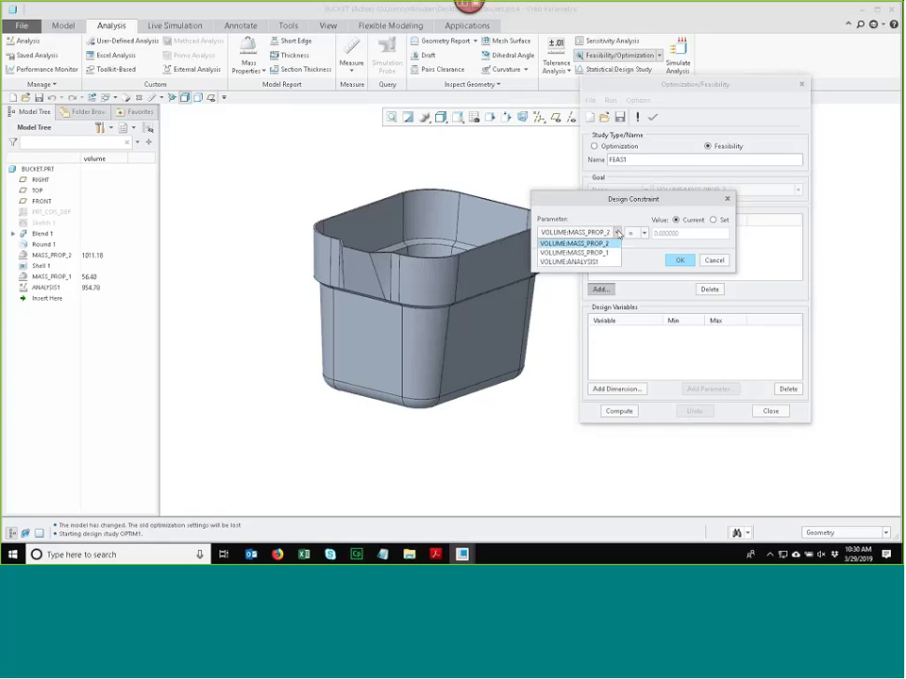
{"action": "left_click", "coordinate": [566, 262]}
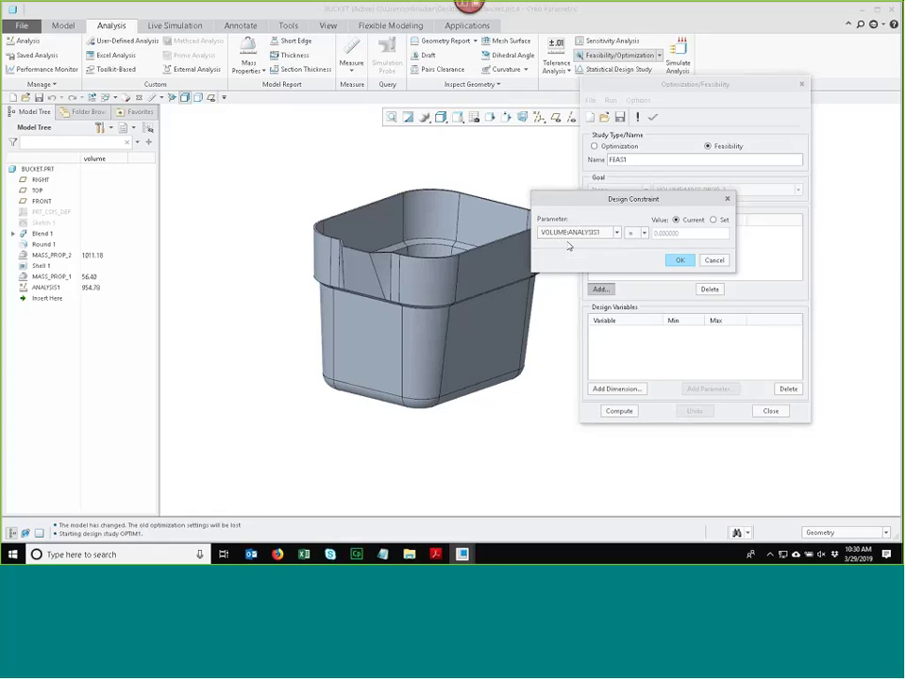
{"action": "left_click", "coordinate": [714, 220]}
{"action": "left_click_drag", "start_coordinate": [685, 233], "coordinate": [649, 232]}
{"action": "type", "text": "1000"}
{"action": "left_click", "coordinate": [683, 259]}
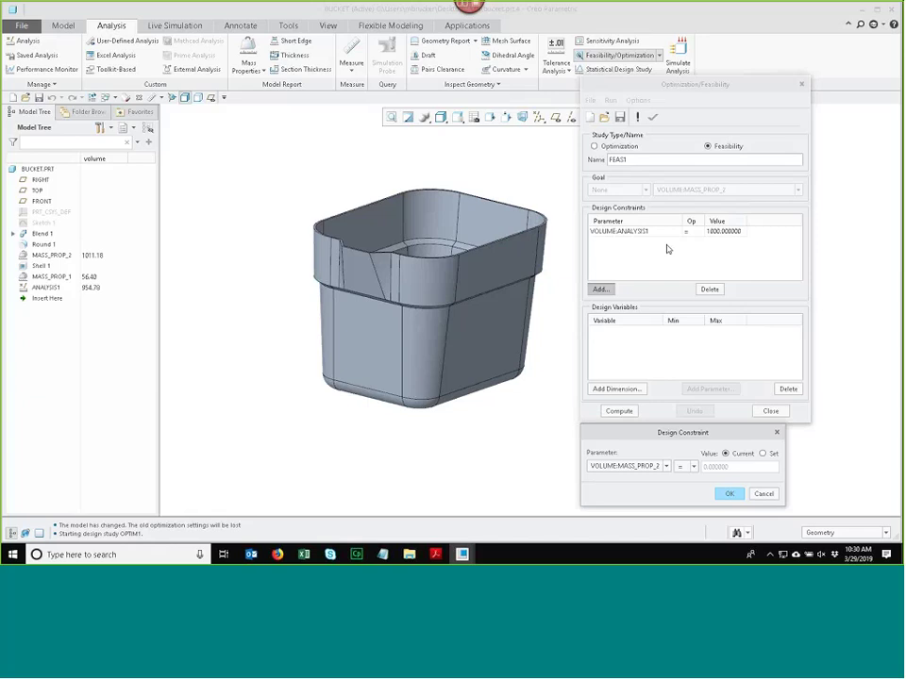
{"action": "left_click", "coordinate": [728, 493]}
Step: Add the 6.500 blend height as a design variable ranging 5.5 to 7, then compute
{"action": "left_click", "coordinate": [616, 389]}
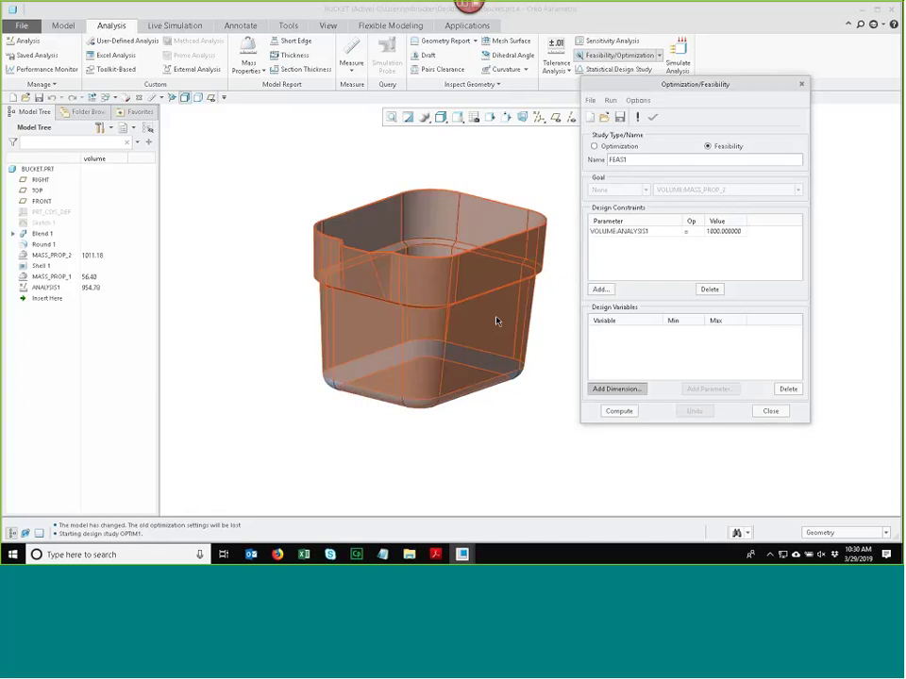
{"action": "left_click", "coordinate": [498, 322]}
{"action": "left_click", "coordinate": [555, 326]}
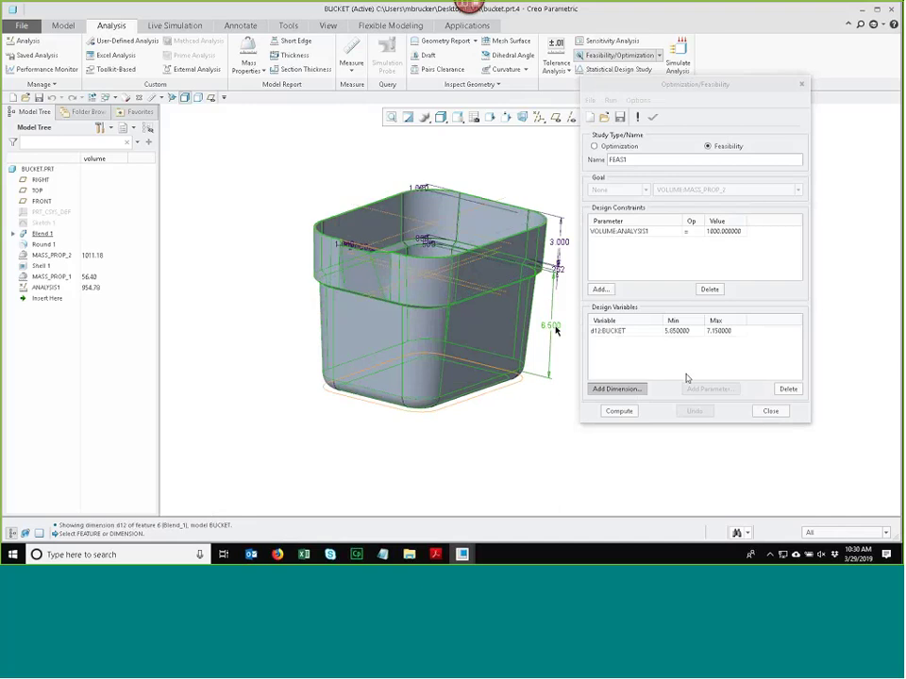
{"action": "left_click", "coordinate": [677, 331]}
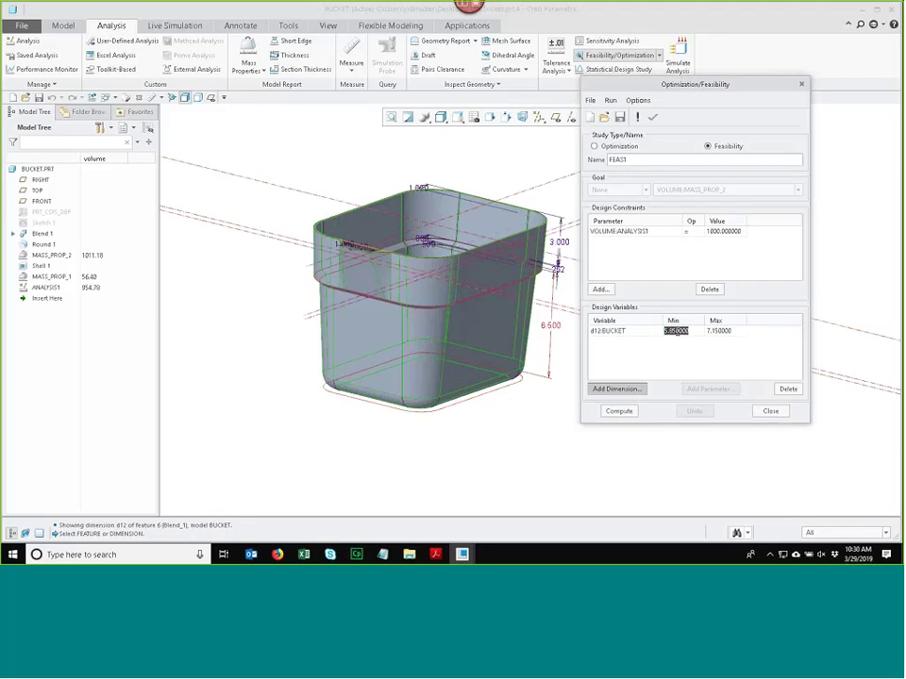
{"action": "type", "text": "5.5"}
{"action": "left_click", "coordinate": [718, 331]}
{"action": "type", "text": "7"}
{"action": "left_click", "coordinate": [657, 351]}
{"action": "left_click", "coordinate": [609, 411]}
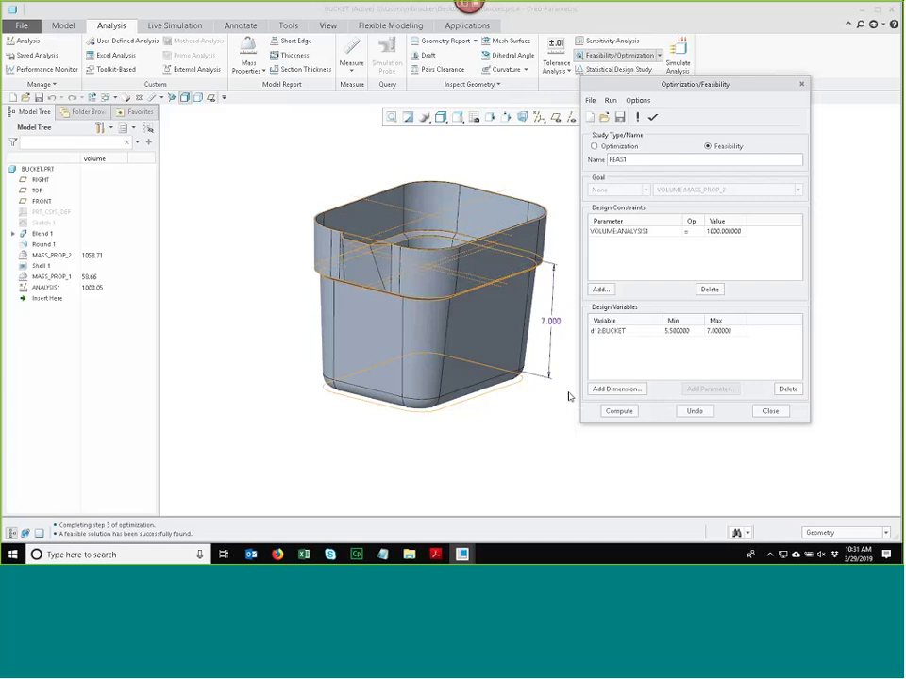
Step: Close the feasibility study and confirm keeping the resulting bucket dimensions
{"action": "left_click", "coordinate": [770, 412]}
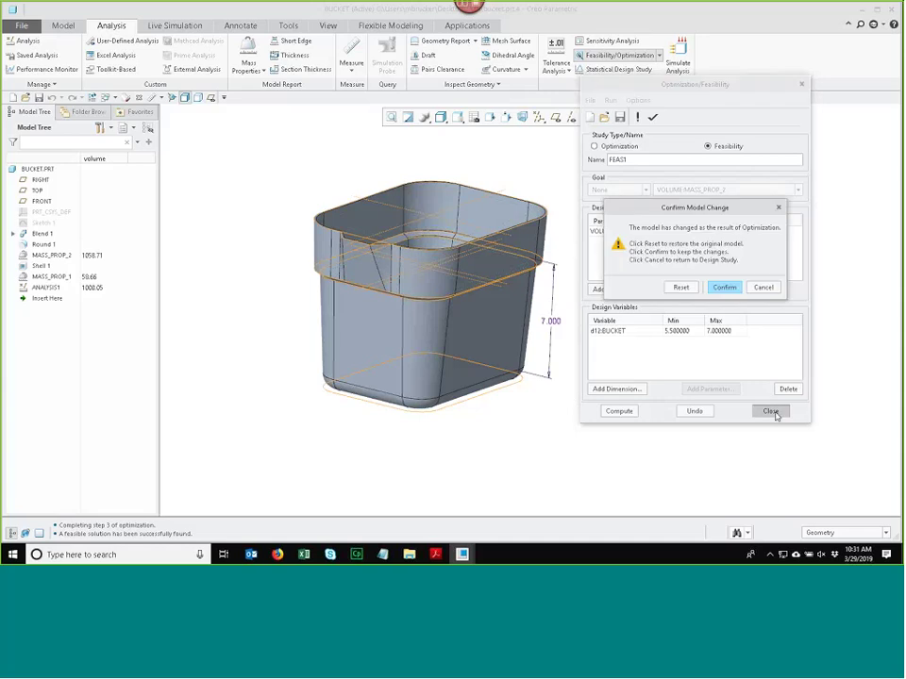
{"action": "left_click", "coordinate": [725, 288]}
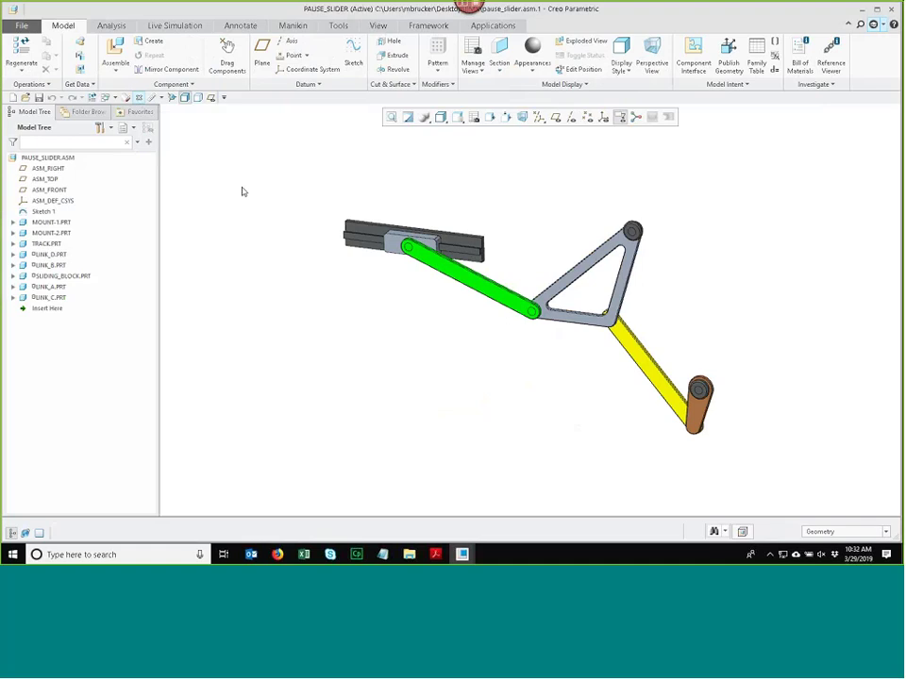
Step: Activate the FORK_BALANCED.PRT window and turn on datum axis display
{"action": "left_click", "coordinate": [111, 97]}
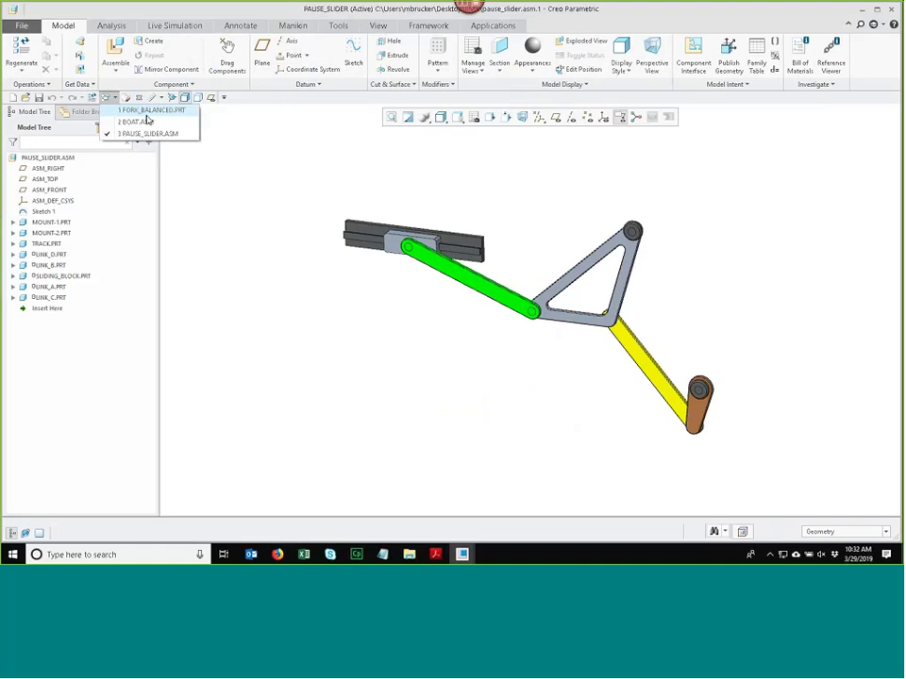
{"action": "left_click", "coordinate": [149, 110]}
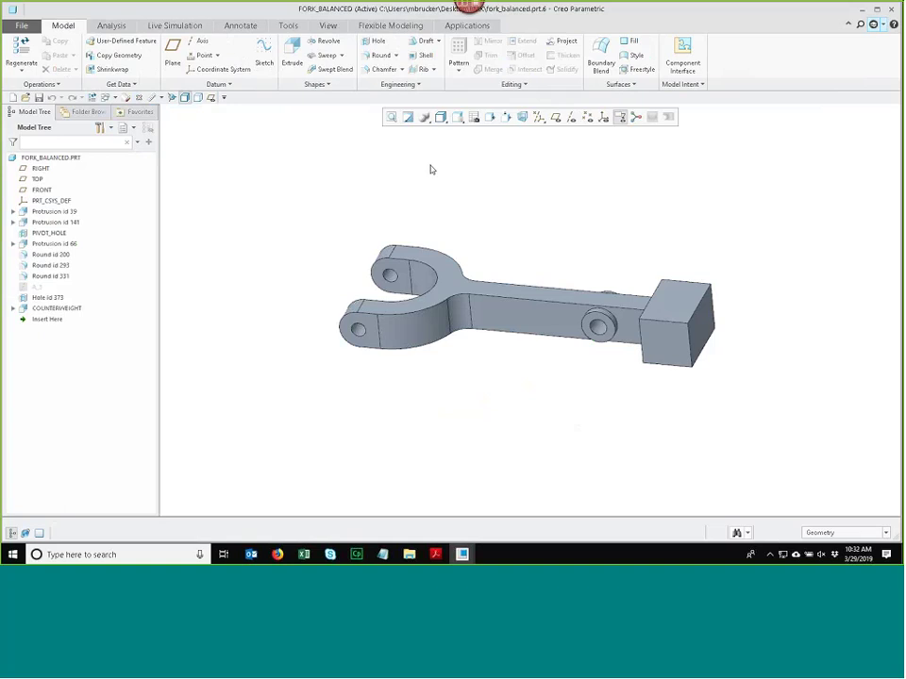
{"action": "left_click", "coordinate": [571, 117]}
{"action": "scroll", "coordinate": [768, 350], "scroll_direction": "down", "scroll_amount": 2}
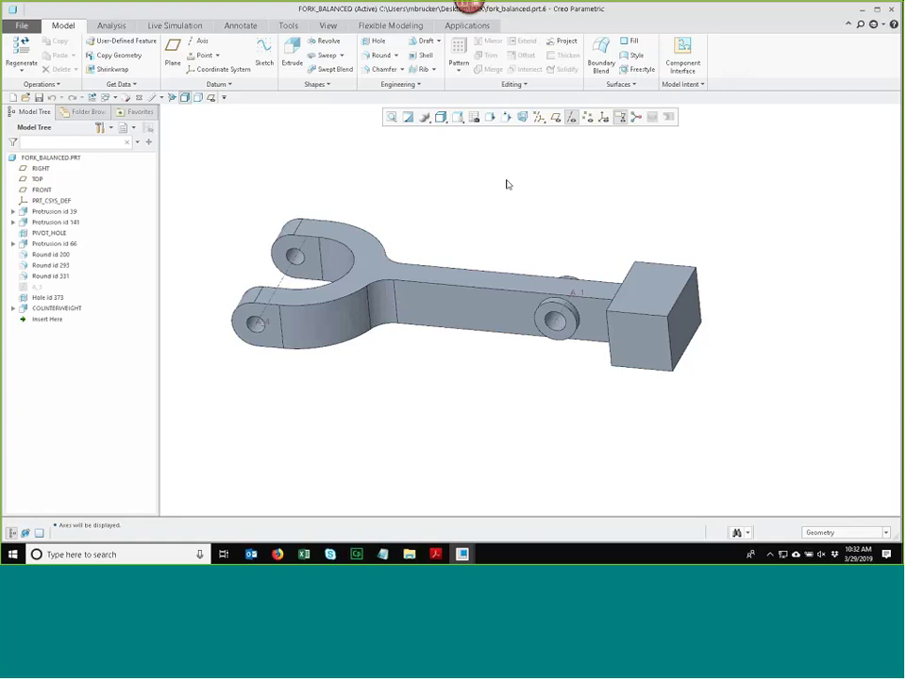
{"action": "left_click", "coordinate": [110, 26]}
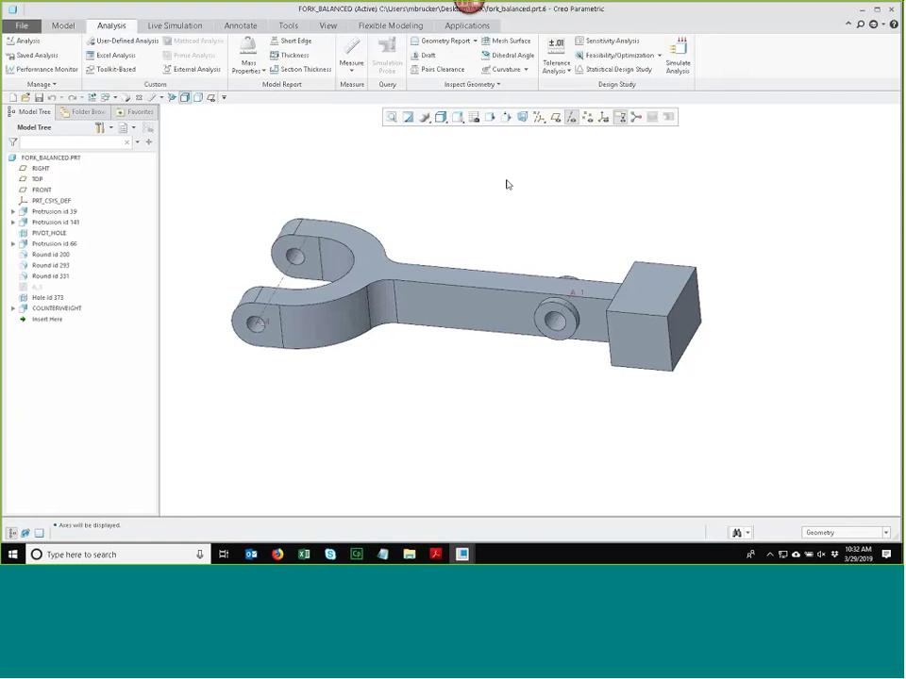
Step: Create the mass properties as a Feature, dropping VOLUME and SURF_AREA and adding a PNT_COG point
{"action": "left_click", "coordinate": [248, 53]}
{"action": "left_click", "coordinate": [672, 329]}
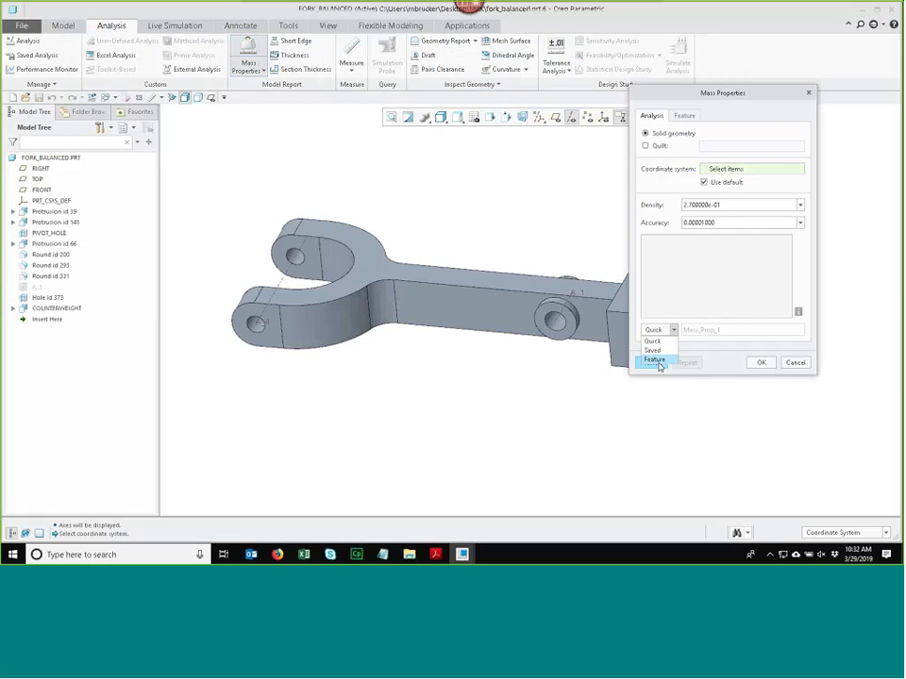
{"action": "left_click", "coordinate": [656, 362]}
{"action": "left_click", "coordinate": [651, 363]}
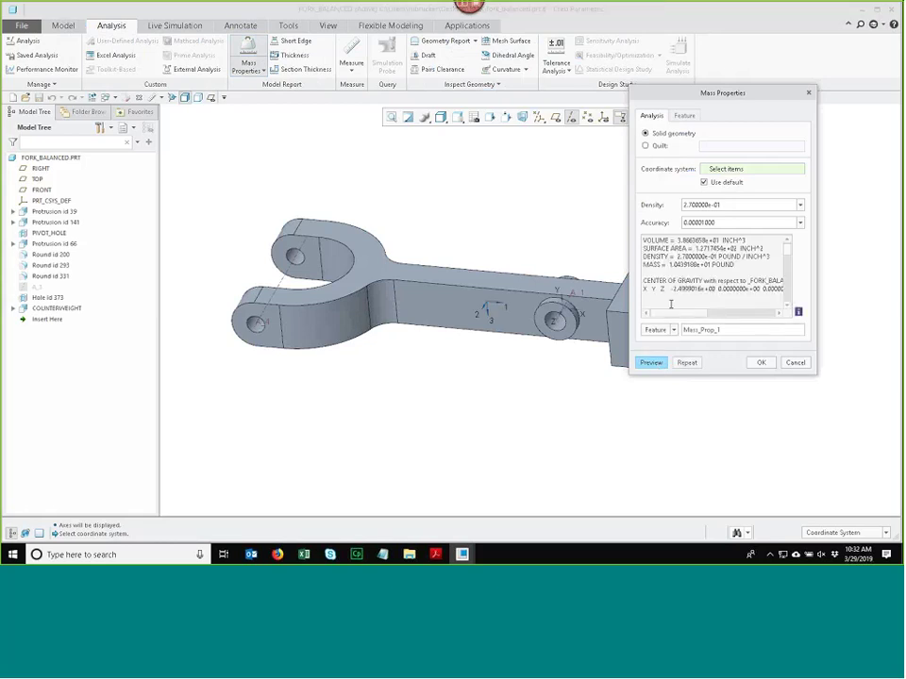
{"action": "scroll", "coordinate": [278, 181], "scroll_direction": "up", "scroll_amount": 3}
{"action": "scroll", "coordinate": [344, 175], "scroll_direction": "down", "scroll_amount": 4}
{"action": "left_click", "coordinate": [682, 115]}
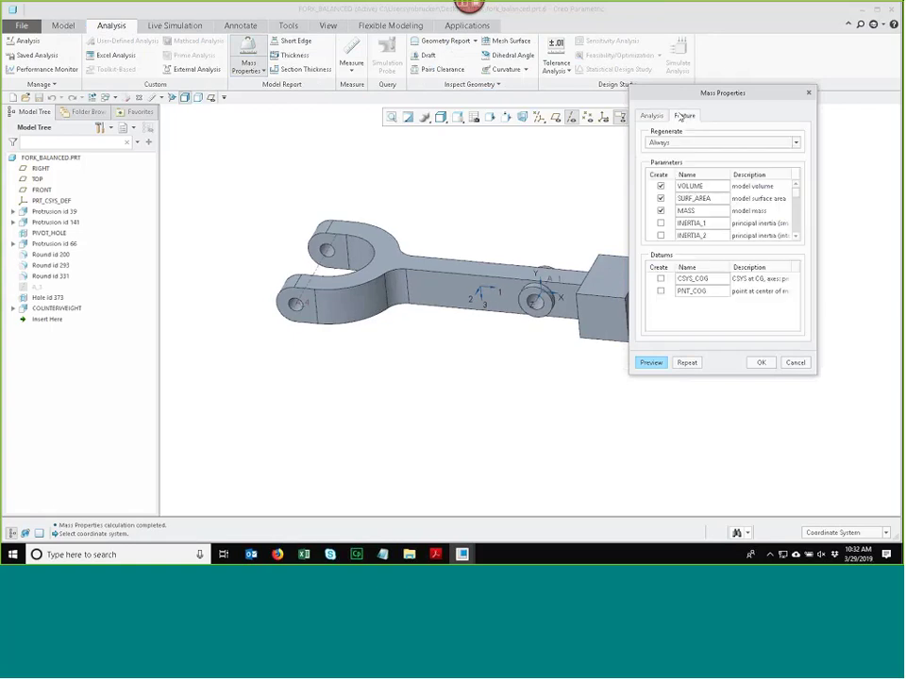
{"action": "left_click", "coordinate": [661, 186]}
{"action": "left_click", "coordinate": [661, 198]}
{"action": "left_click", "coordinate": [660, 291]}
{"action": "left_click", "coordinate": [760, 362]}
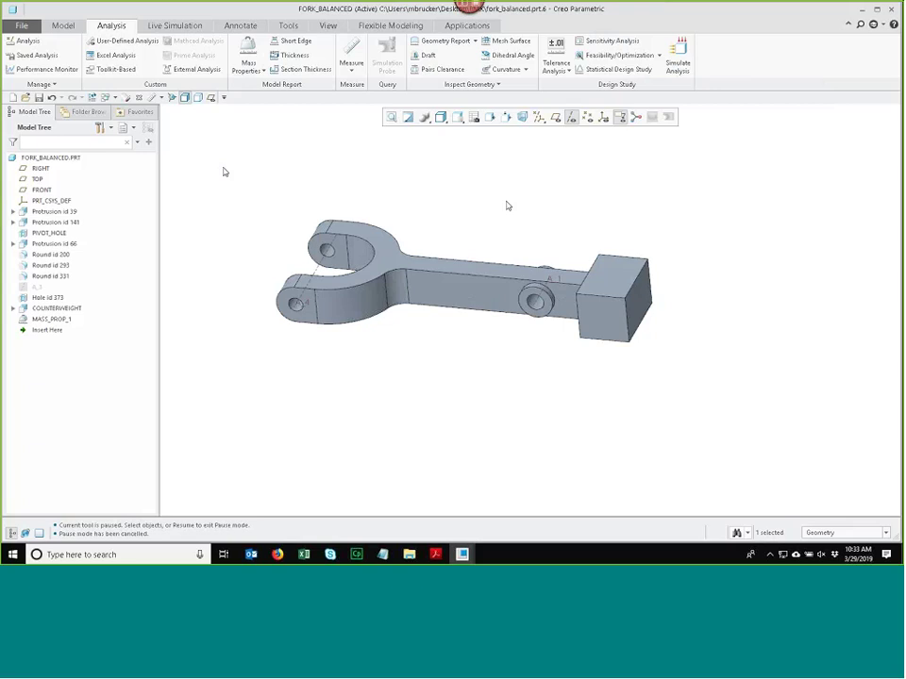
Step: Add a 'mass' Feat Params column to the model tree and turn on datum point display
{"action": "left_click", "coordinate": [103, 128]}
{"action": "left_click", "coordinate": [135, 156]}
{"action": "left_click", "coordinate": [363, 206]}
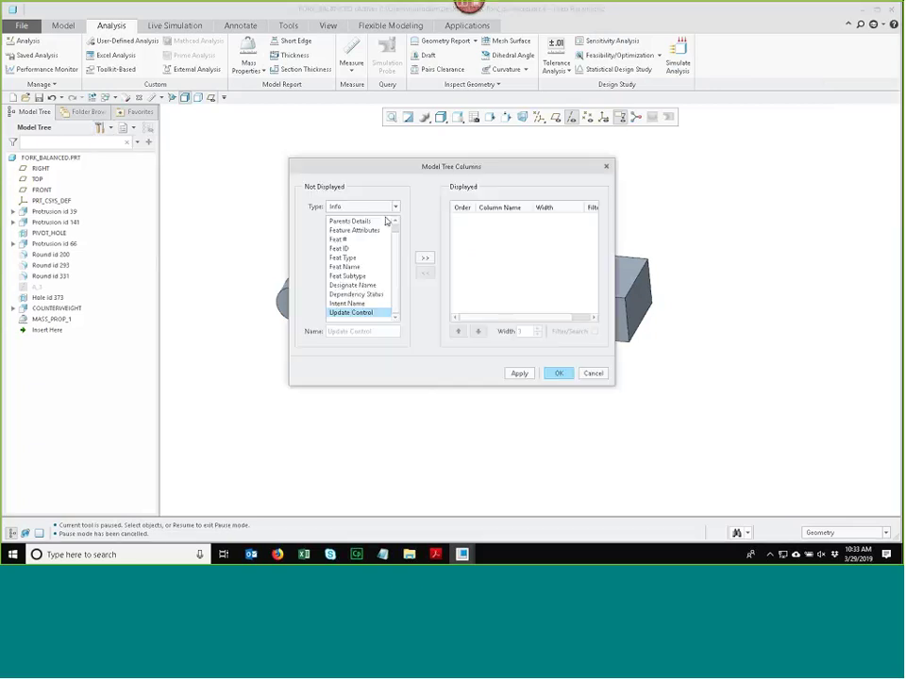
{"action": "left_click", "coordinate": [356, 247]}
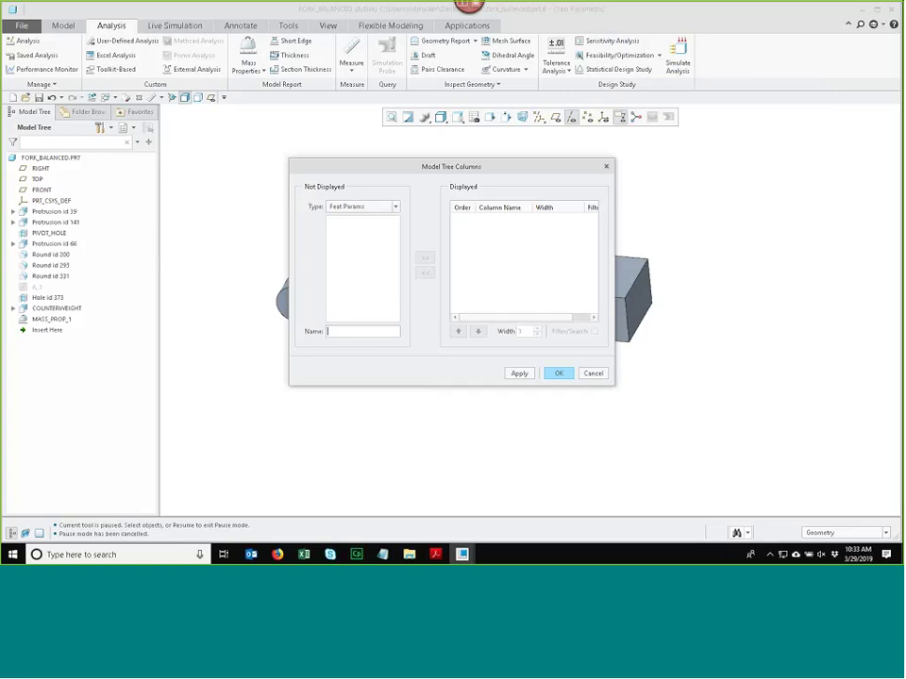
{"action": "type", "text": "mass"}
{"action": "key", "text": "Return"}
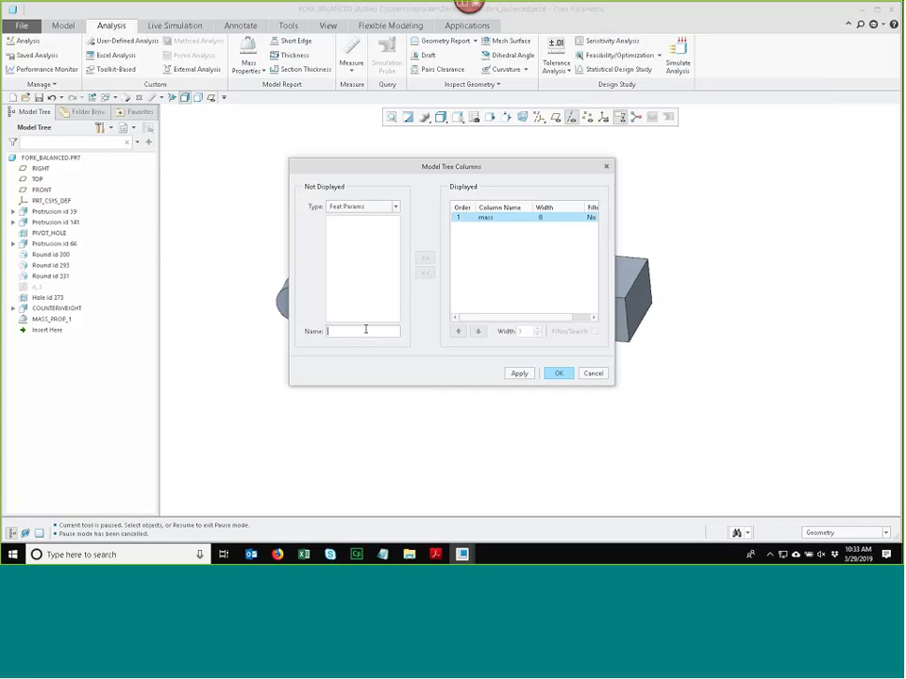
{"action": "left_click", "coordinate": [559, 373]}
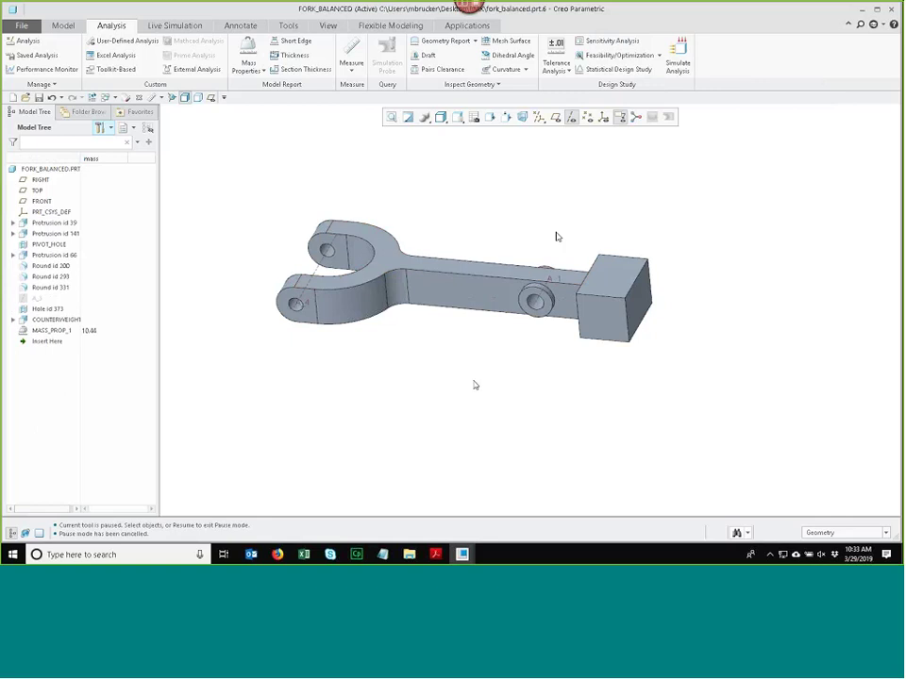
{"action": "left_click", "coordinate": [589, 120]}
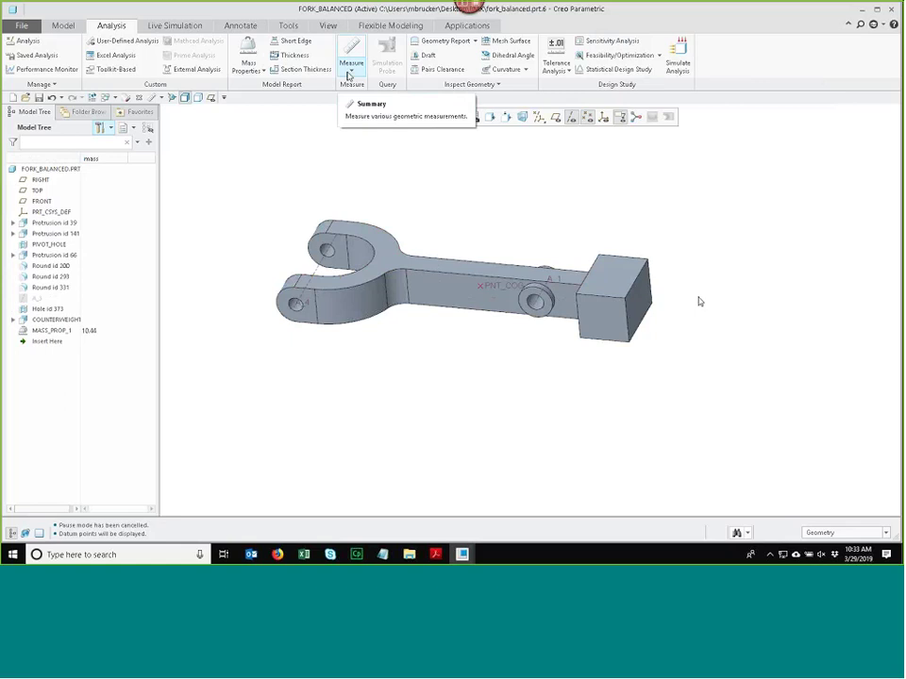
Step: Measure the 2.4999 distance from the COG point to axis A_1 and save it as a feature
{"action": "left_click", "coordinate": [349, 75]}
{"action": "left_click", "coordinate": [368, 112]}
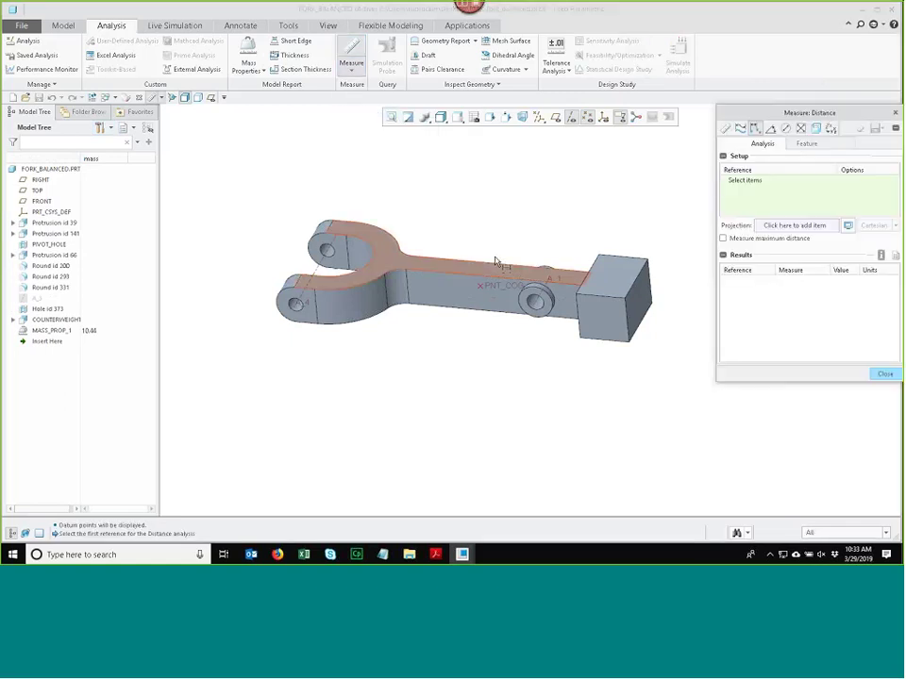
{"action": "left_click", "coordinate": [494, 291]}
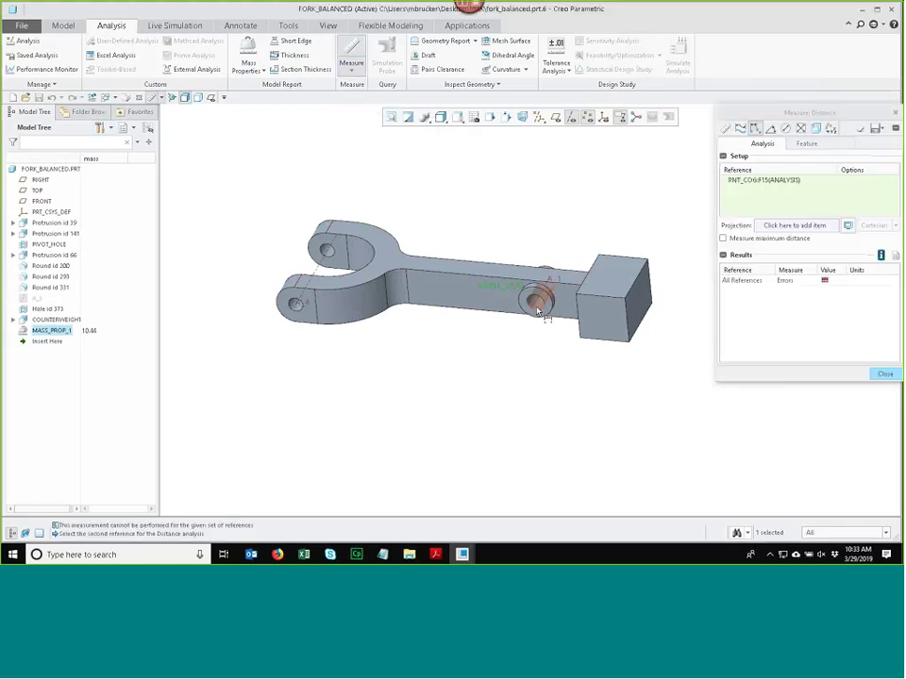
{"action": "left_click", "coordinate": [552, 280], "text": "ctrl"}
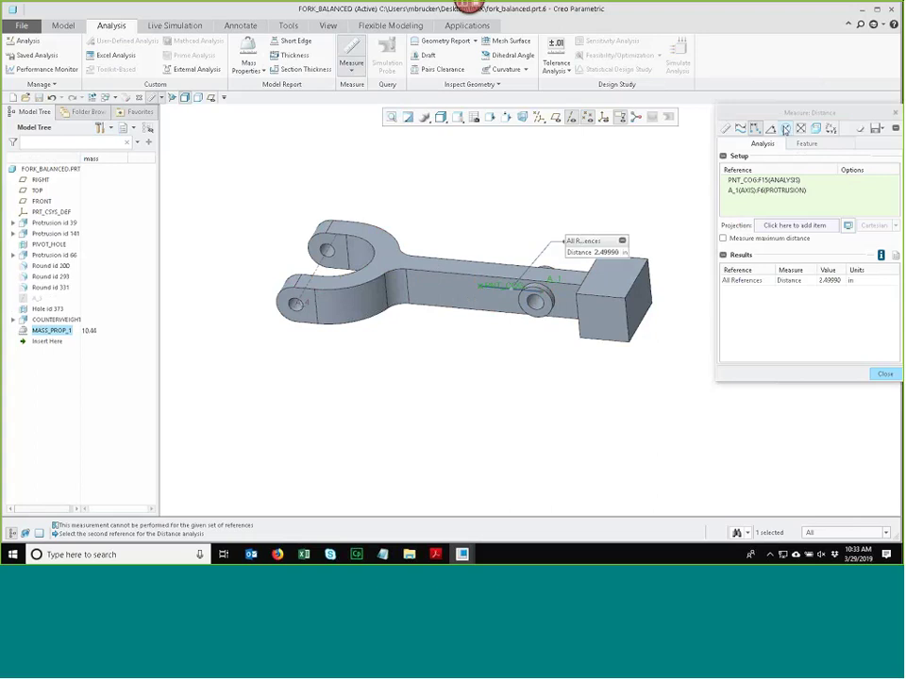
{"action": "left_click_drag", "start_coordinate": [690, 111], "coordinate": [689, 111]}
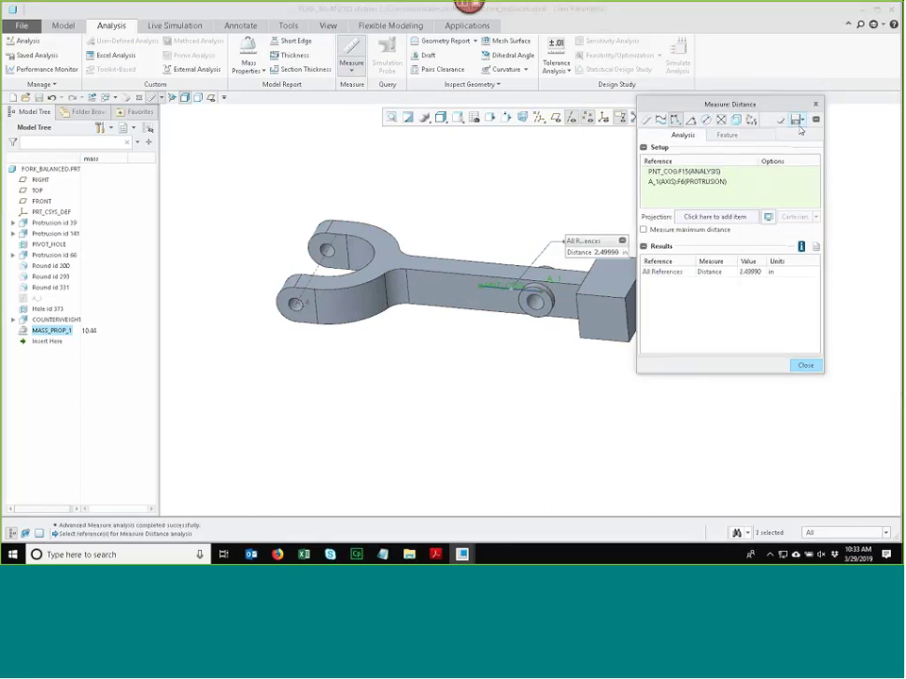
{"action": "left_click", "coordinate": [797, 121]}
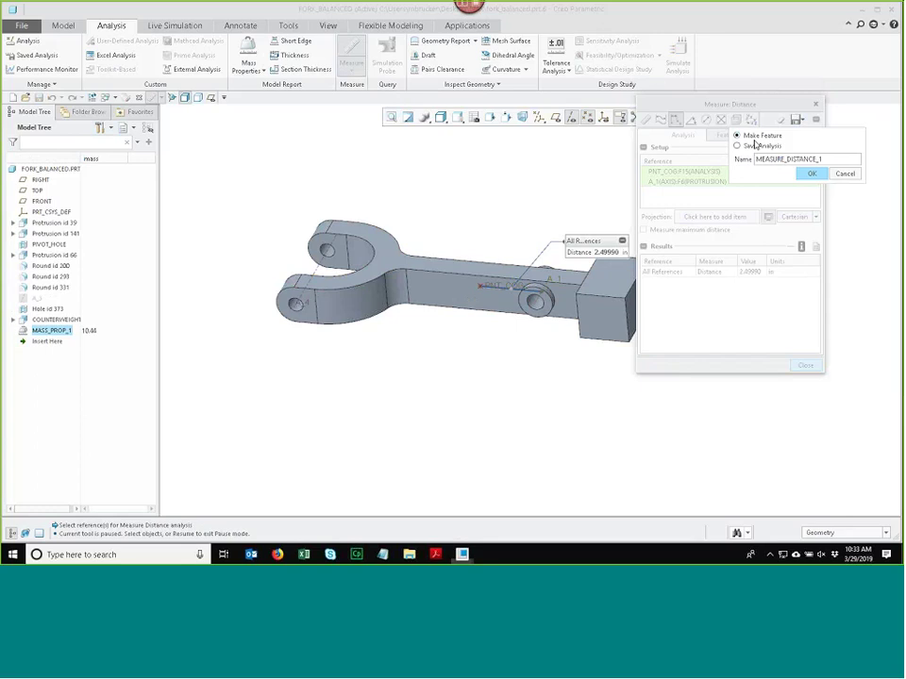
{"action": "left_click", "coordinate": [811, 174]}
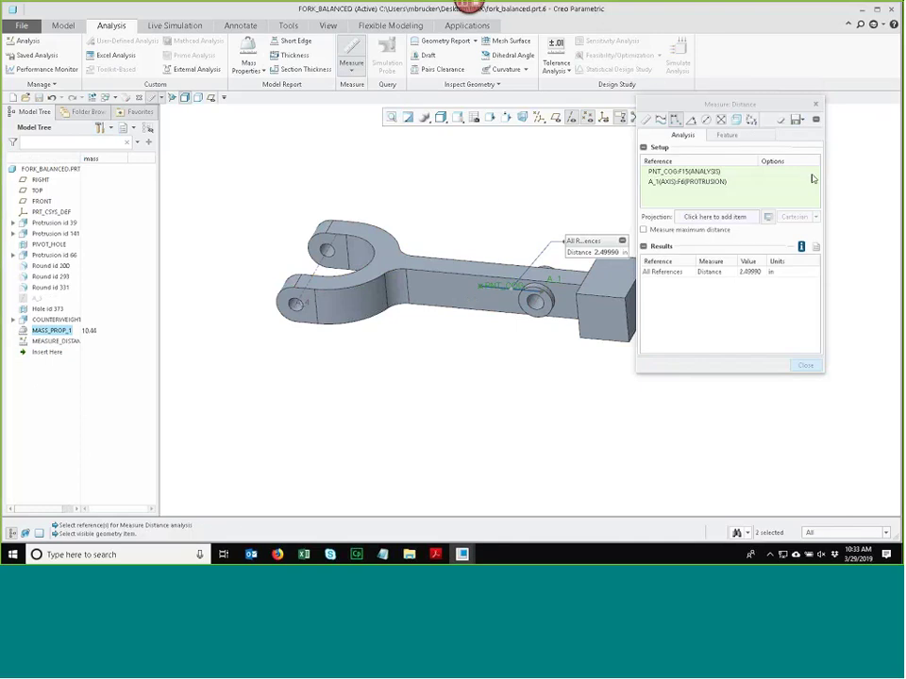
{"action": "left_click", "coordinate": [808, 366]}
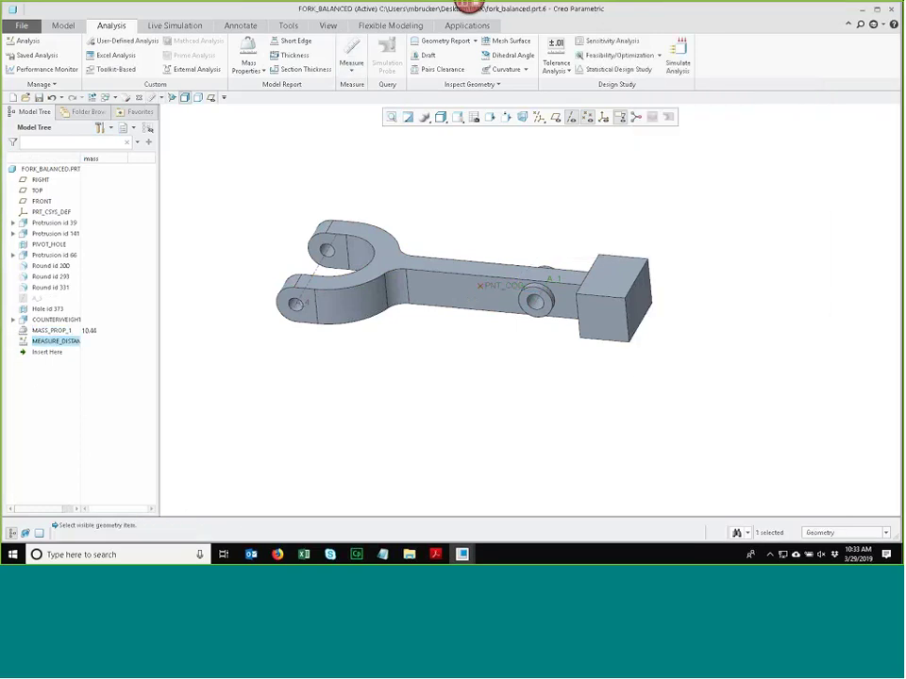
{"action": "left_click", "coordinate": [584, 227]}
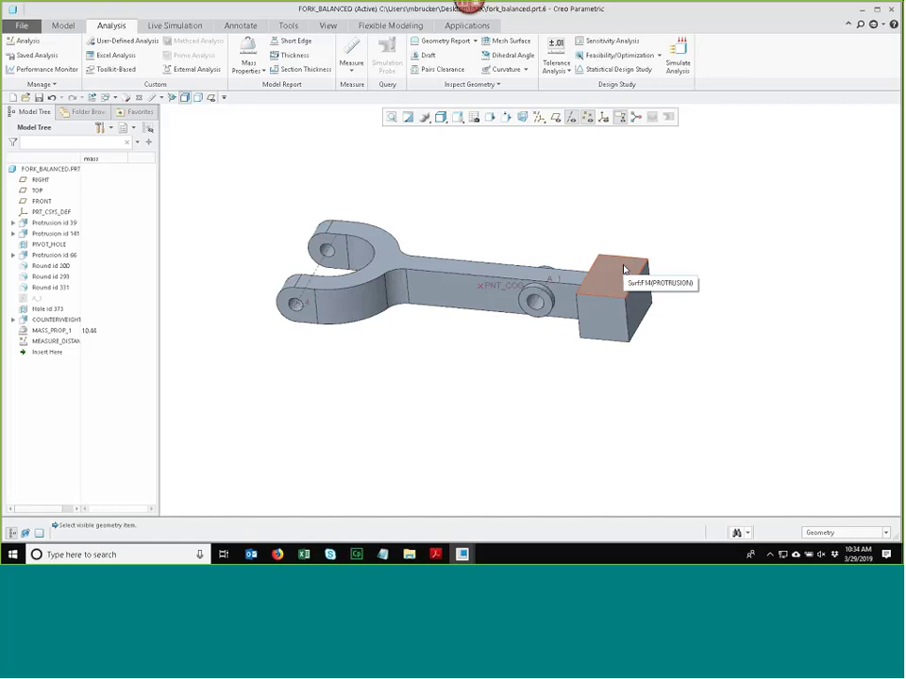
{"action": "scroll", "coordinate": [683, 254], "scroll_direction": "up", "scroll_amount": 2}
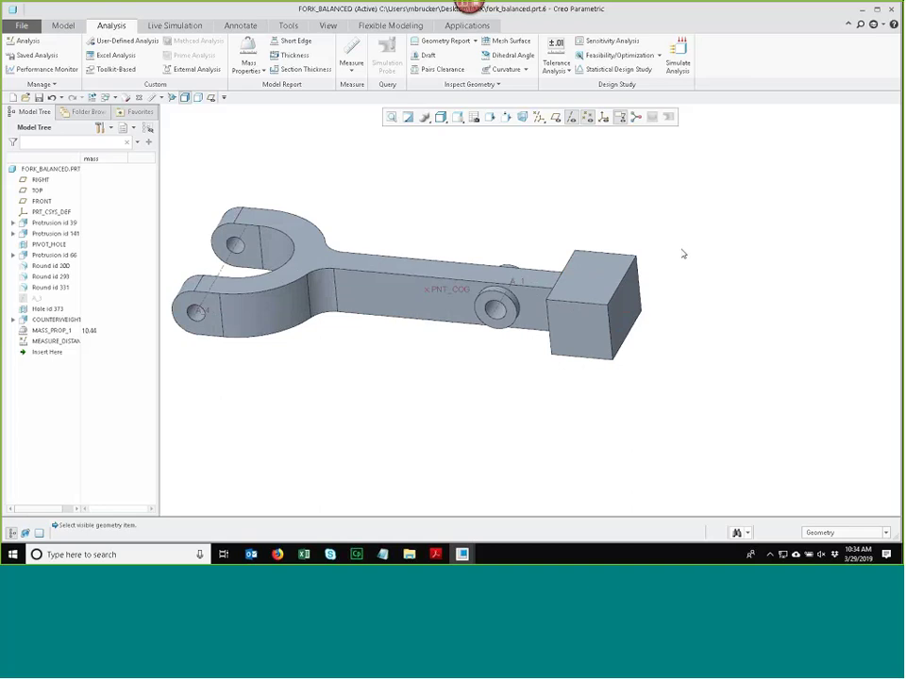
Step: Create feasibility study FEAS1 constraining DISTANCE:MEASURE_DISTANCE_1 to equal 0
{"action": "left_click", "coordinate": [613, 54]}
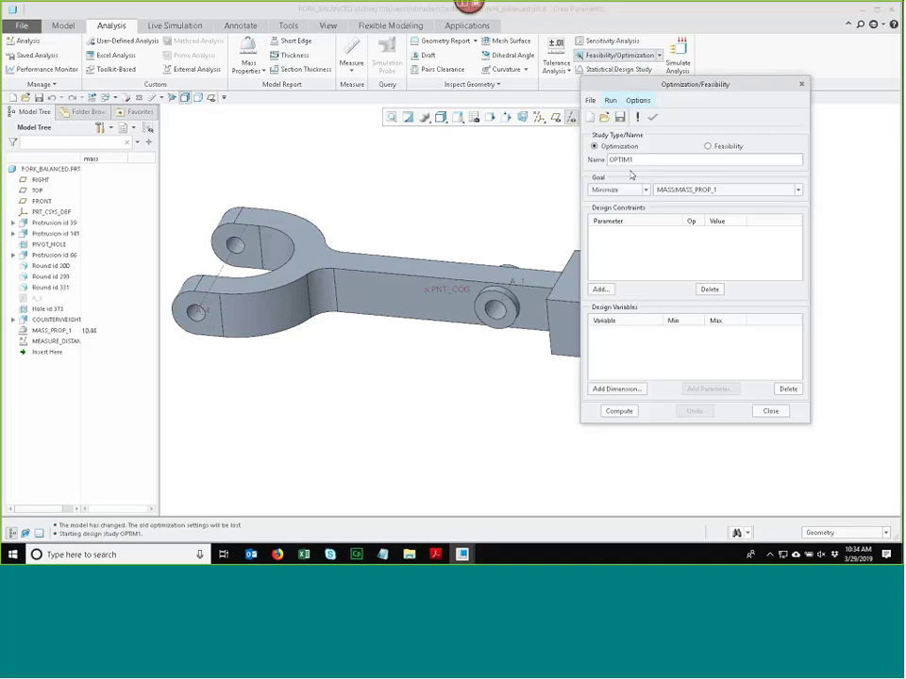
{"action": "left_click", "coordinate": [707, 146]}
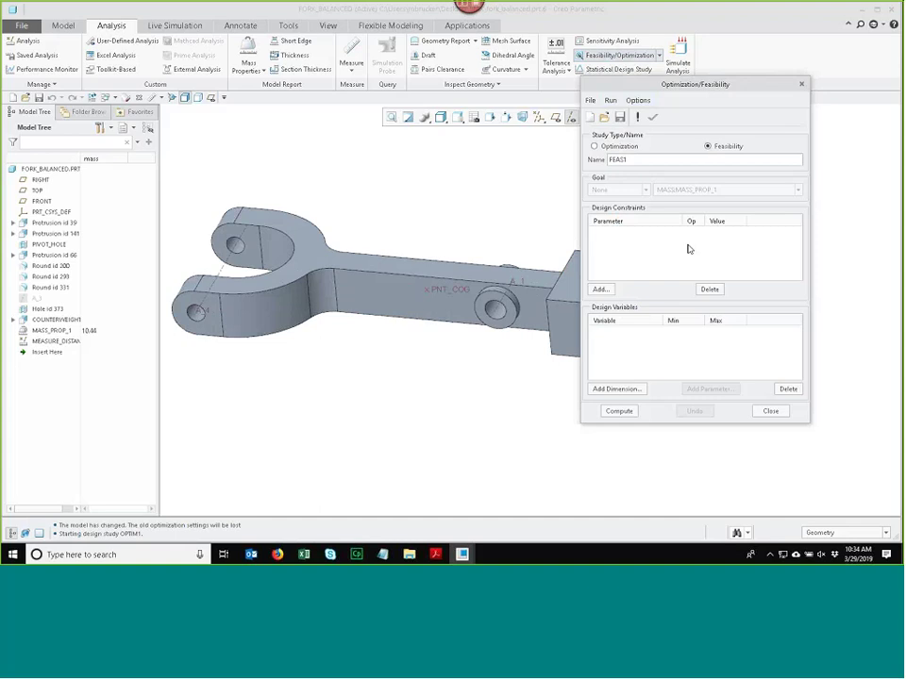
{"action": "left_click", "coordinate": [600, 288]}
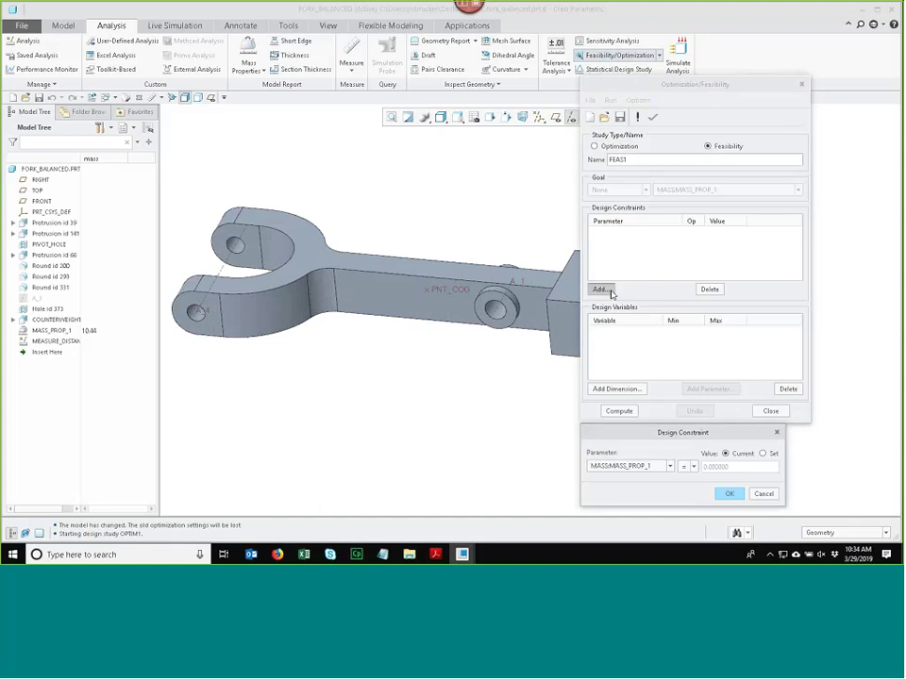
{"action": "left_click_drag", "start_coordinate": [652, 423], "coordinate": [619, 200]}
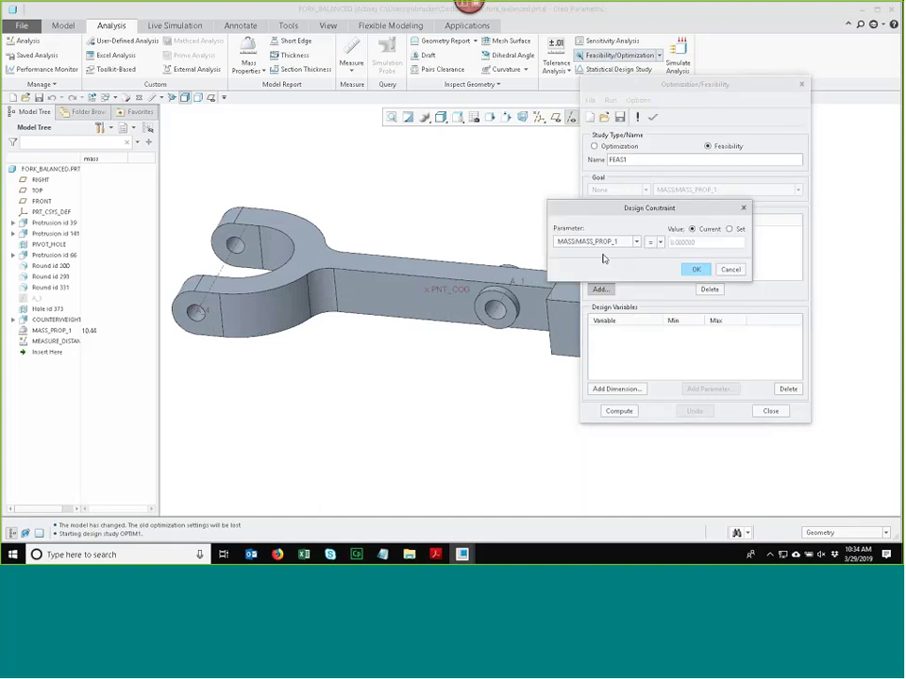
{"action": "left_click", "coordinate": [636, 242]}
{"action": "left_click", "coordinate": [593, 262]}
{"action": "left_click", "coordinate": [730, 229]}
{"action": "left_click", "coordinate": [696, 268]}
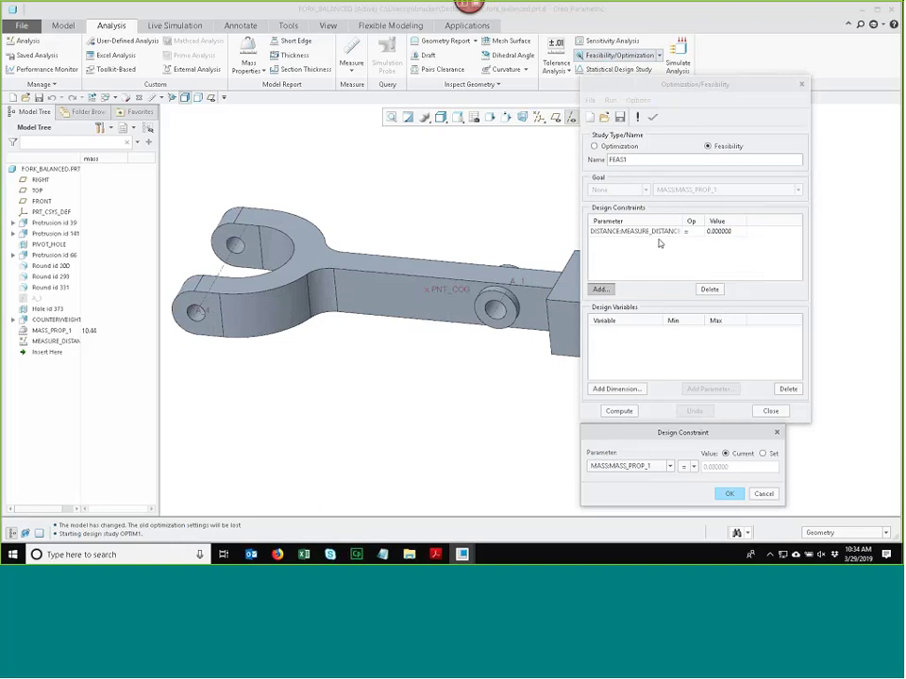
{"action": "left_click", "coordinate": [616, 388]}
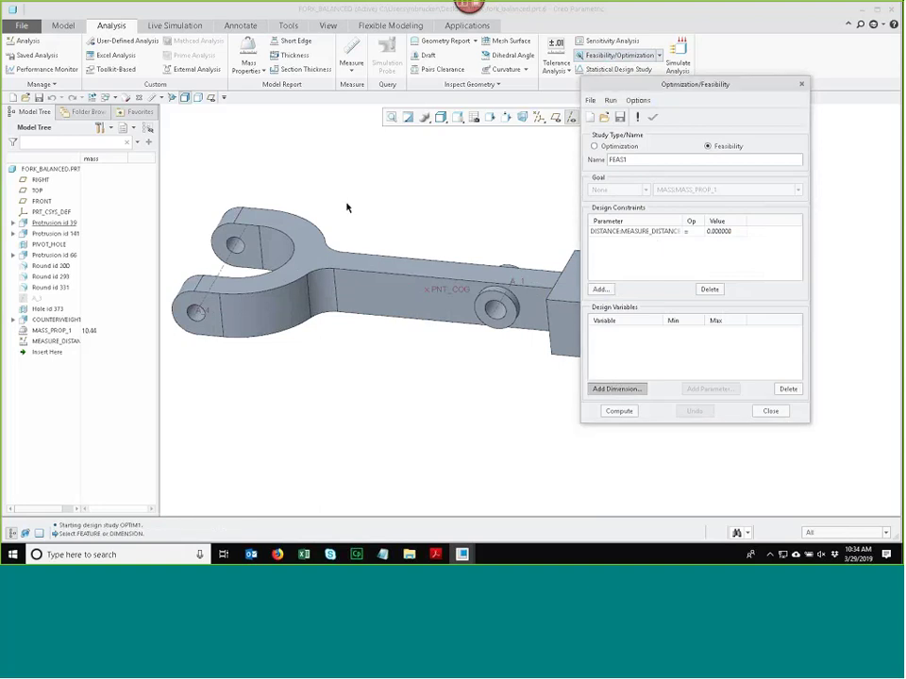
Step: Add the COUNTERWEIGHT dimensions d14, d15 and d16 as FEAS1 design variables
{"action": "scroll", "coordinate": [422, 228], "scroll_direction": "up", "scroll_amount": 2}
{"action": "scroll", "coordinate": [566, 258], "scroll_direction": "down", "scroll_amount": 4}
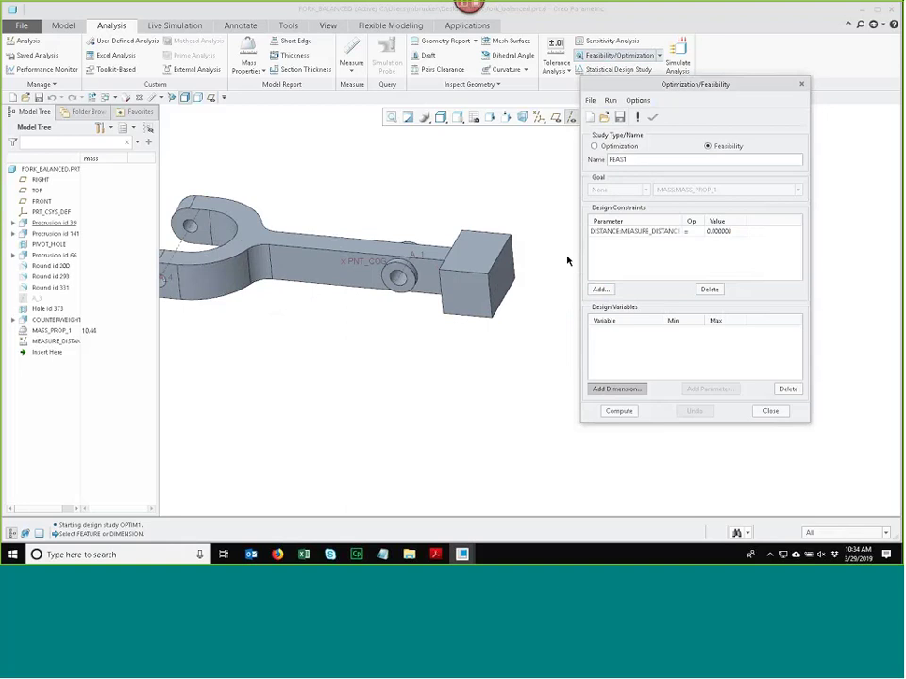
{"action": "left_click", "coordinate": [483, 290]}
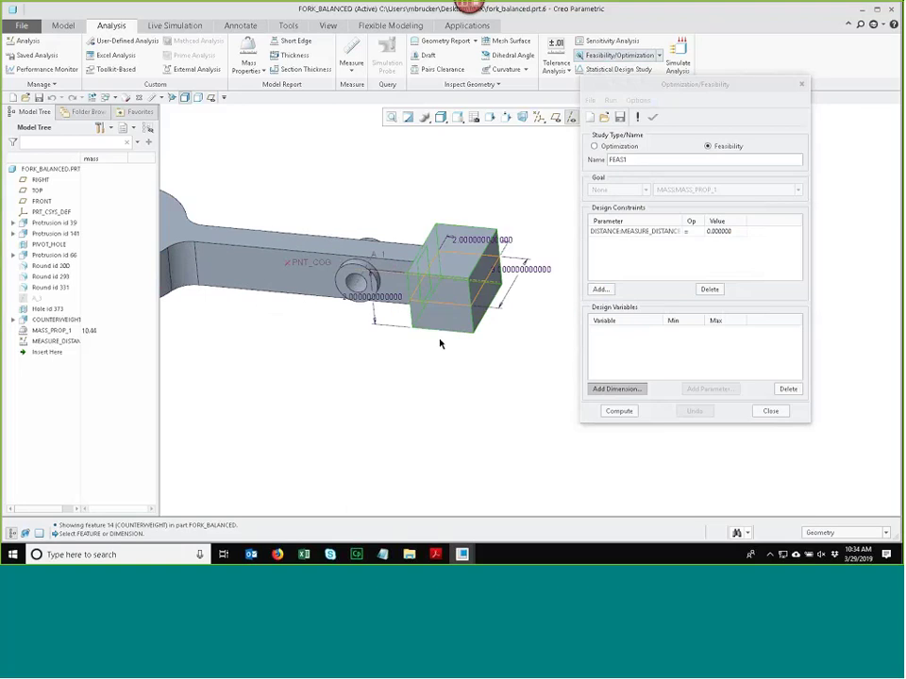
{"action": "left_click", "coordinate": [478, 242]}
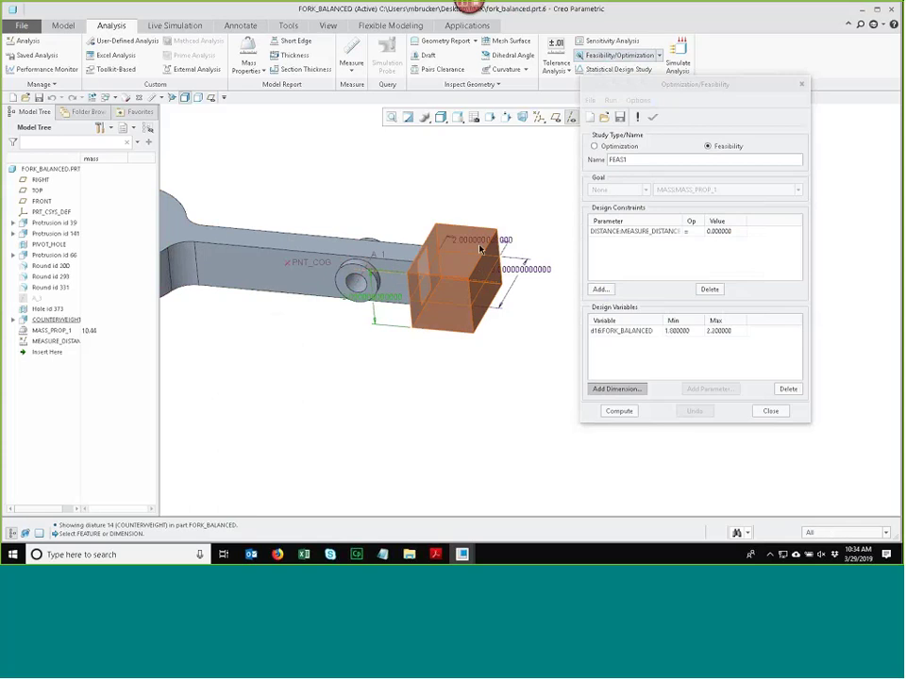
{"action": "left_click", "coordinate": [529, 269]}
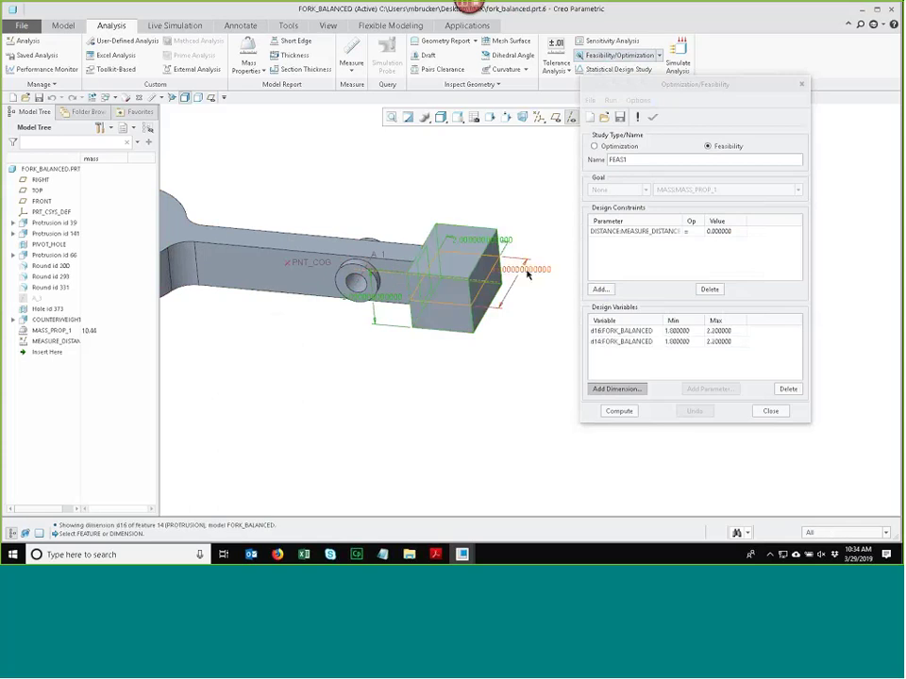
{"action": "left_click", "coordinate": [533, 264]}
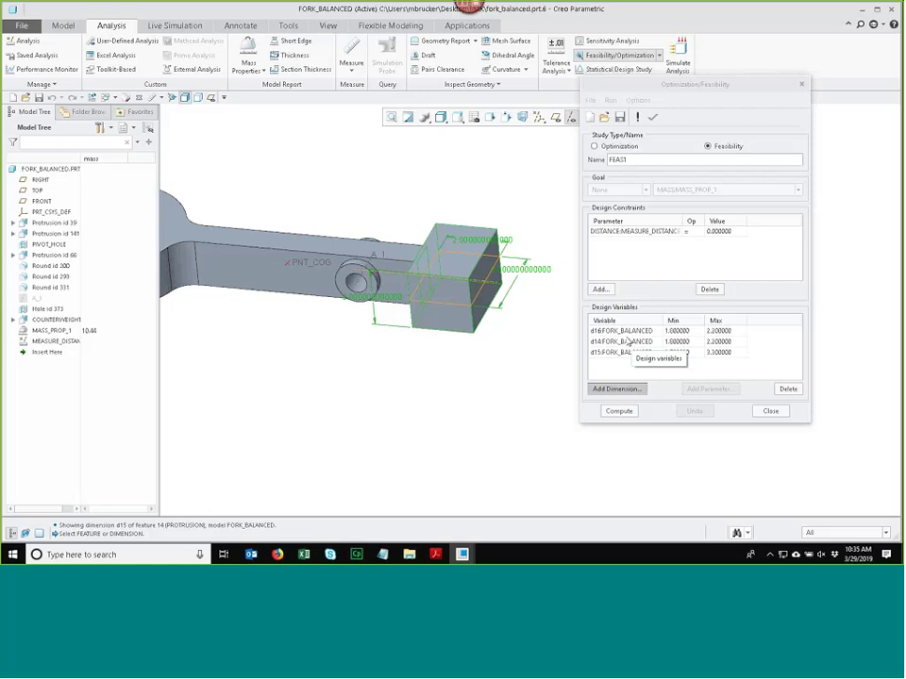
{"action": "left_click", "coordinate": [770, 410]}
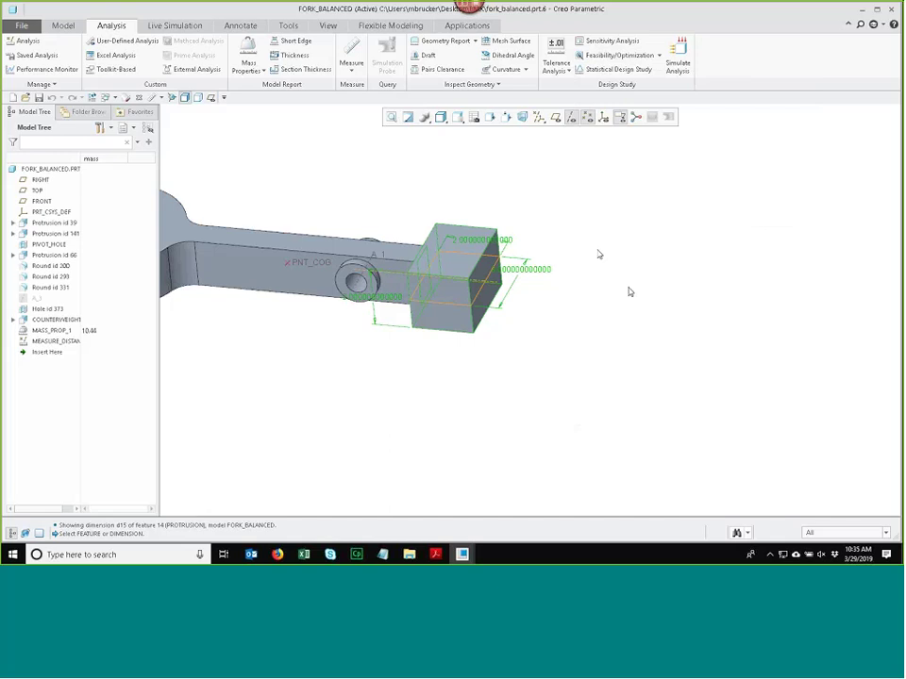
Step: Name the counterweight's dimensions width, depth and height in the Dimension tab
{"action": "left_click", "coordinate": [628, 293]}
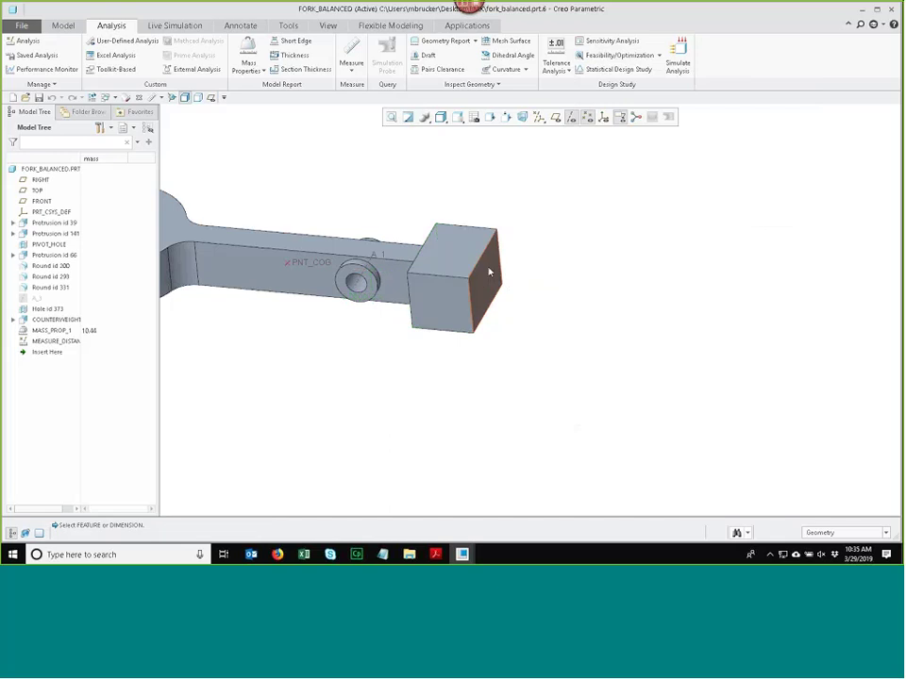
{"action": "double_click", "coordinate": [489, 273]}
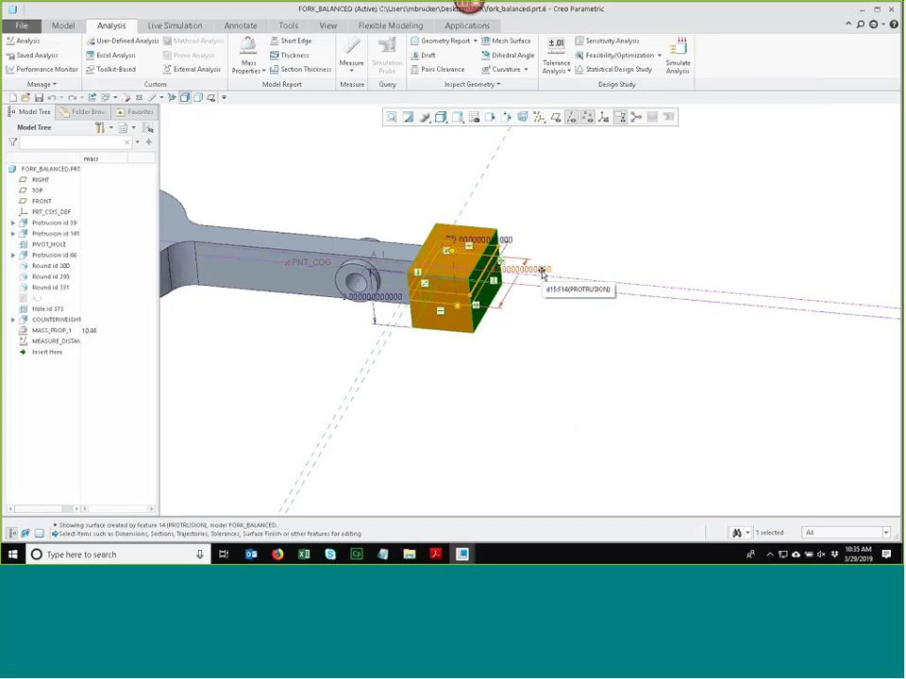
{"action": "left_click", "coordinate": [542, 272]}
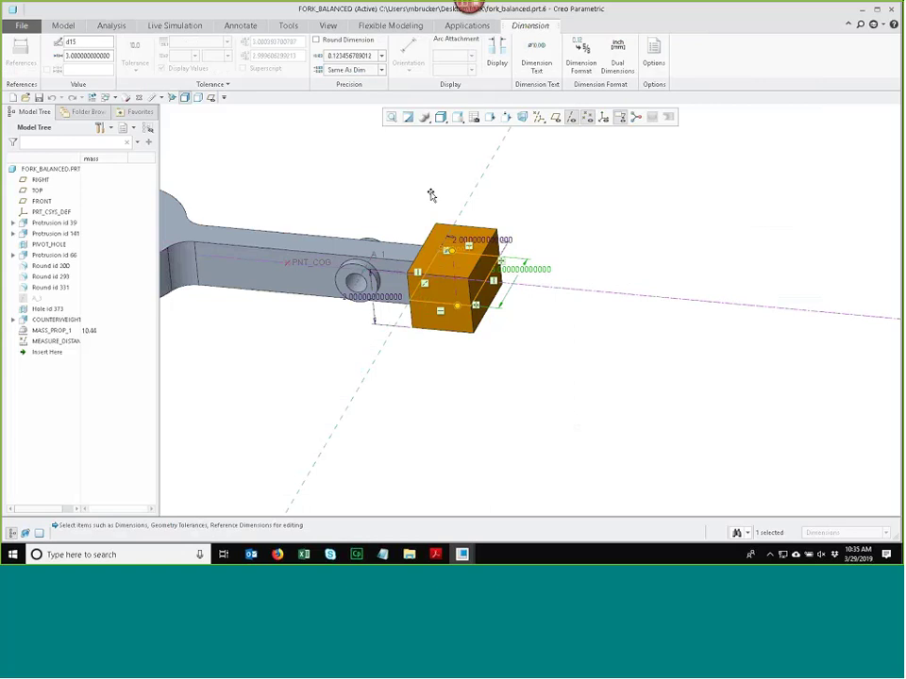
{"action": "double_click", "coordinate": [84, 44]}
{"action": "type", "text": "width"}
{"action": "left_click", "coordinate": [510, 245]}
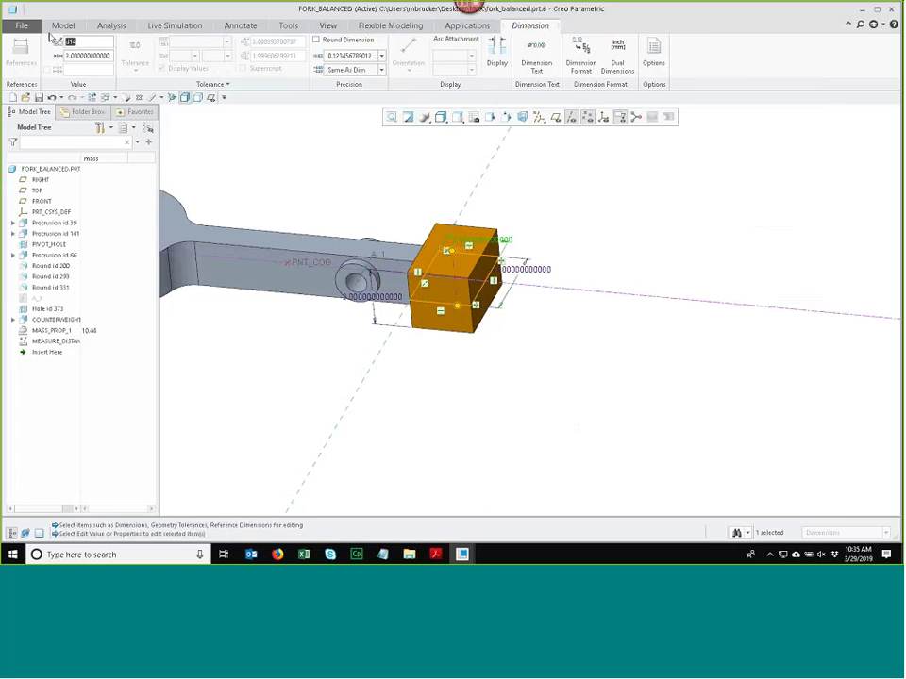
{"action": "type", "text": "depth"}
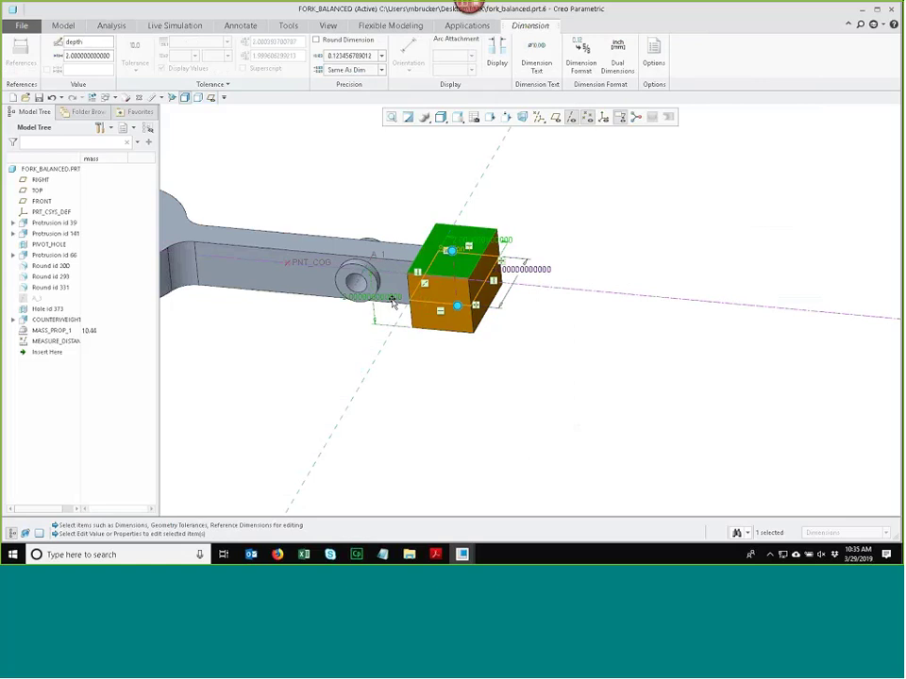
{"action": "double_click", "coordinate": [70, 42]}
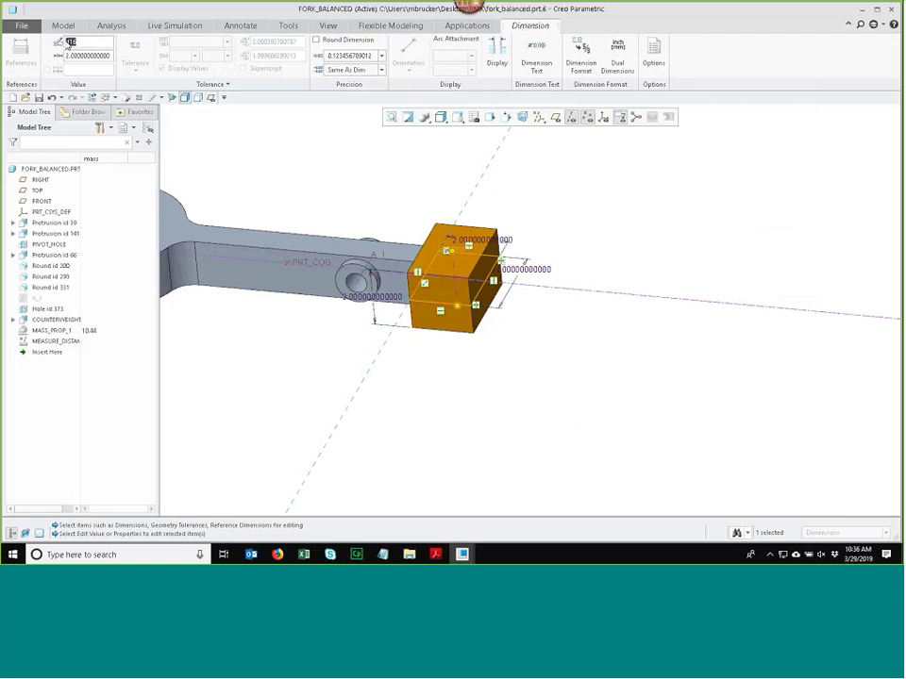
{"action": "type", "text": "N"}
{"action": "type", "text": "eight"}
{"action": "middle_click", "coordinate": [584, 203]}
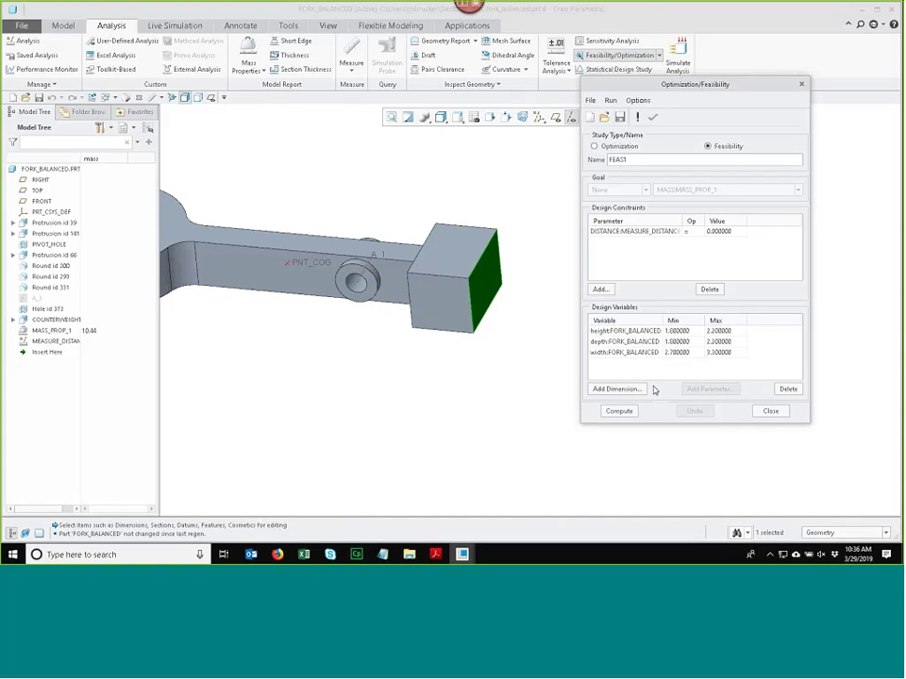
Step: Set height and depth maxima to 3 and width maximum to 4, then compute FEAS1
{"action": "left_click", "coordinate": [699, 332]}
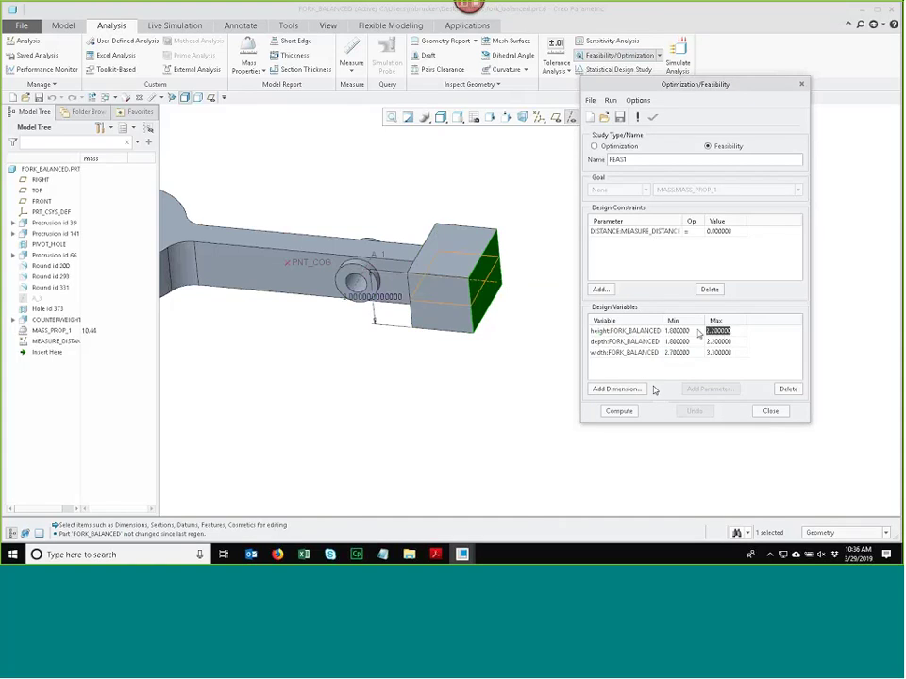
{"action": "type", "text": "3"}
{"action": "left_click", "coordinate": [717, 342]}
{"action": "type", "text": "3"}
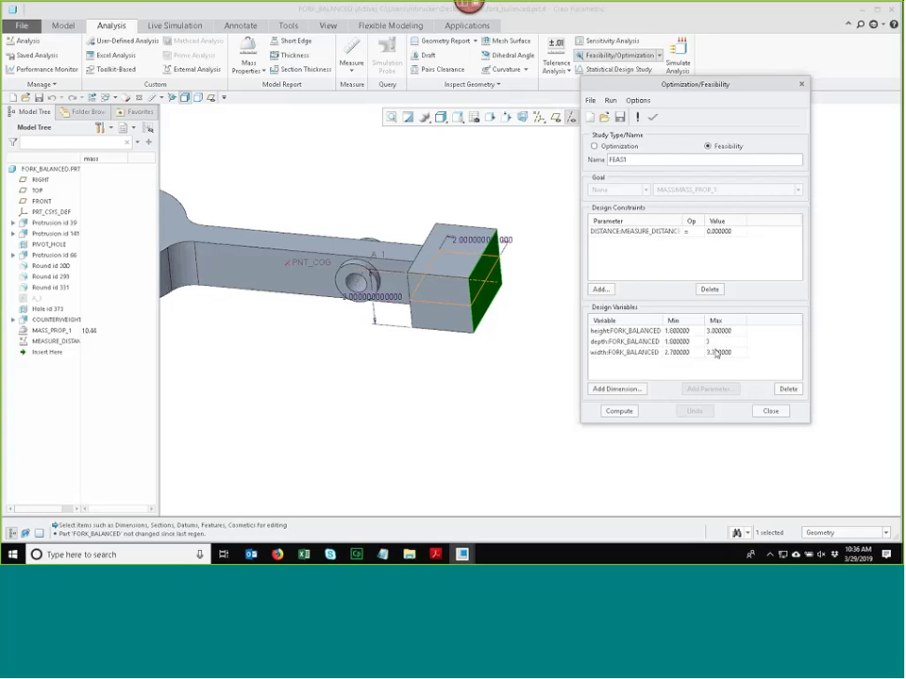
{"action": "left_click", "coordinate": [716, 352]}
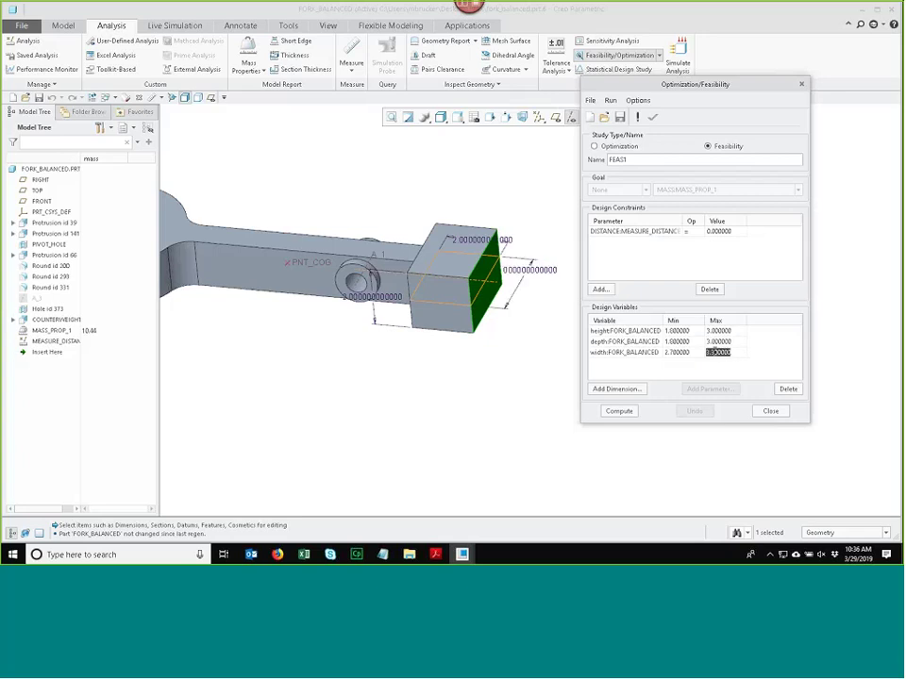
{"action": "type", "text": "4"}
{"action": "key", "text": "Return"}
{"action": "left_click", "coordinate": [618, 410]}
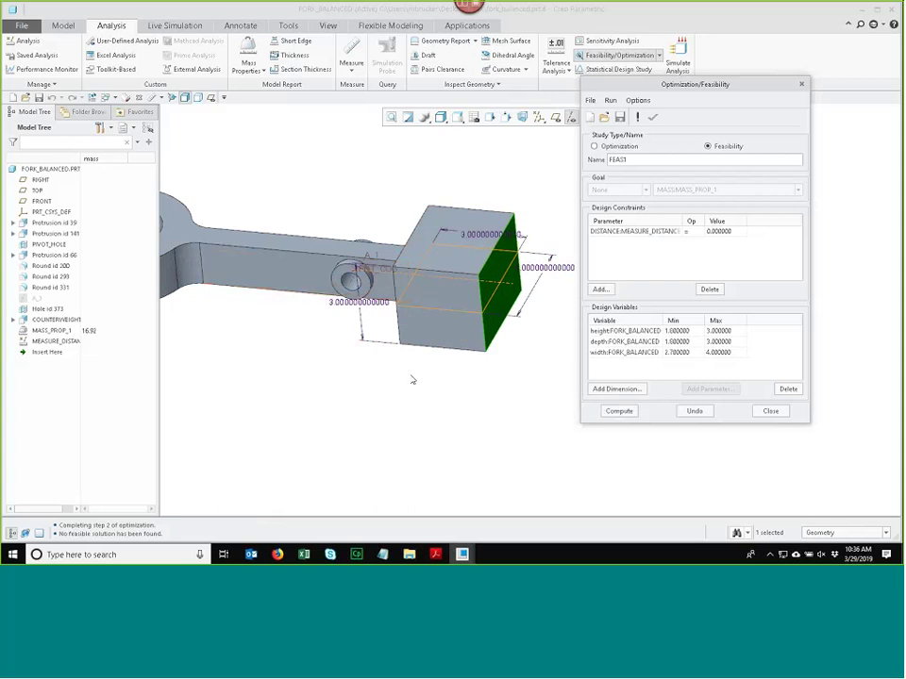
Step: Widen height and depth maxima to 3.5 and width to 4.5, rerun FEAS1 and close it
{"action": "scroll", "coordinate": [338, 281], "scroll_direction": "up", "scroll_amount": 8}
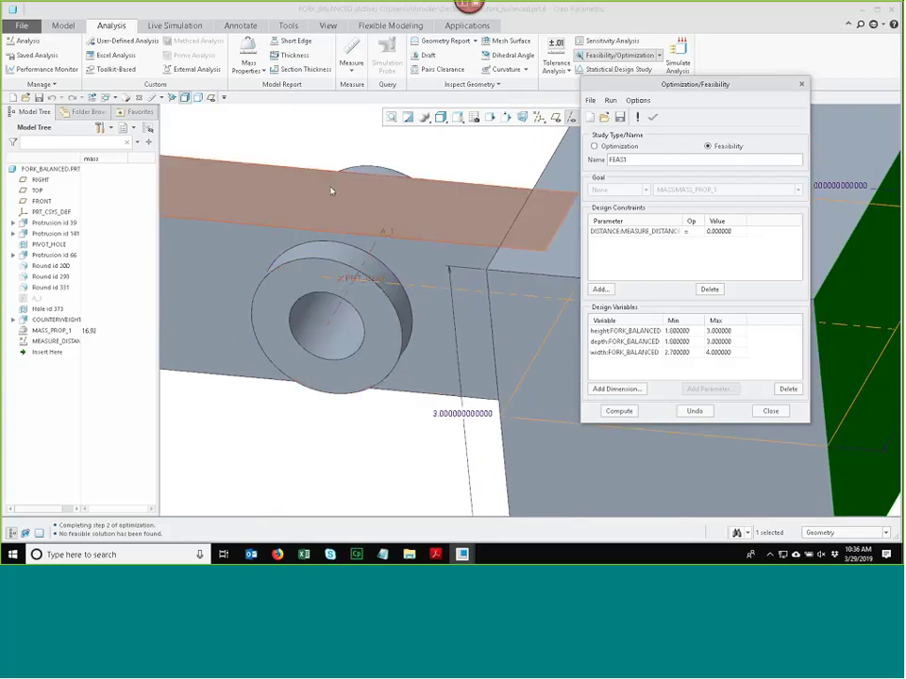
{"action": "scroll", "coordinate": [331, 191], "scroll_direction": "down", "scroll_amount": 10}
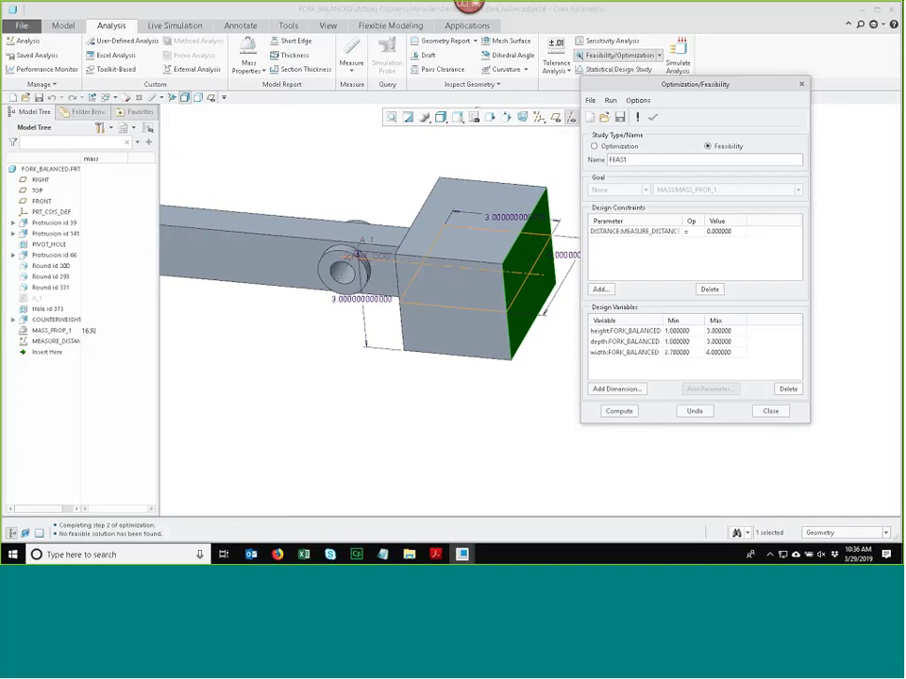
{"action": "double_click", "coordinate": [732, 331]}
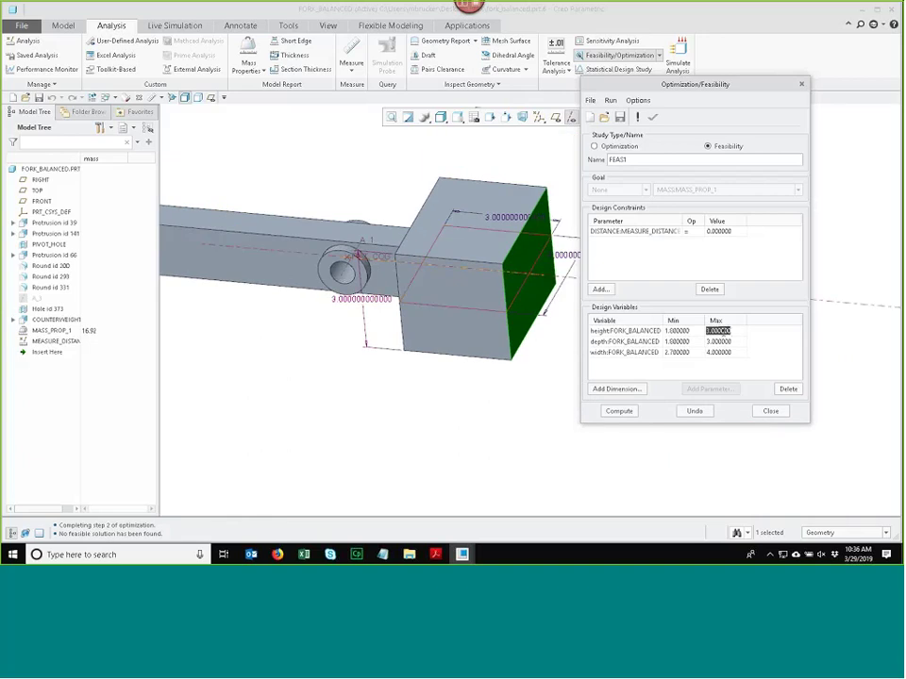
{"action": "type", "text": "3.5"}
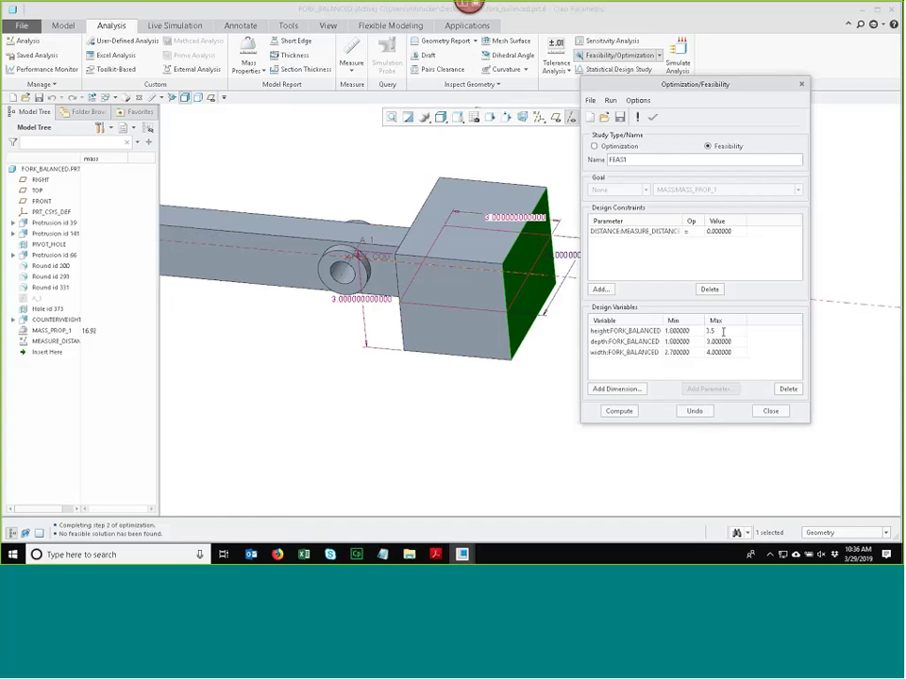
{"action": "left_click", "coordinate": [720, 342]}
{"action": "type", "text": "3.5"}
{"action": "left_click", "coordinate": [717, 353]}
{"action": "type", "text": "4.5"}
{"action": "left_click", "coordinate": [714, 363]}
{"action": "left_click", "coordinate": [619, 412]}
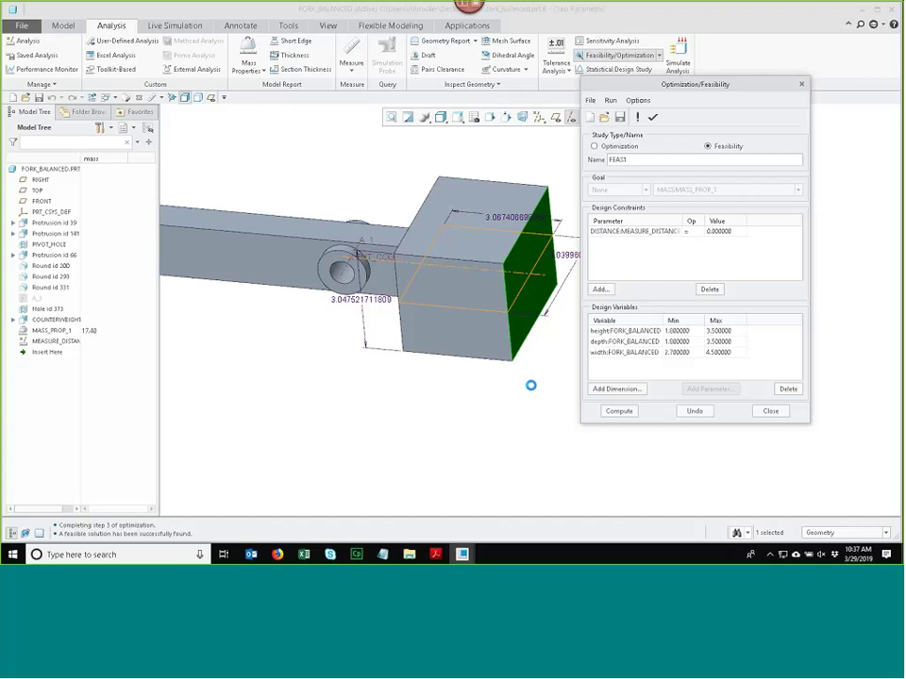
{"action": "left_click", "coordinate": [777, 411]}
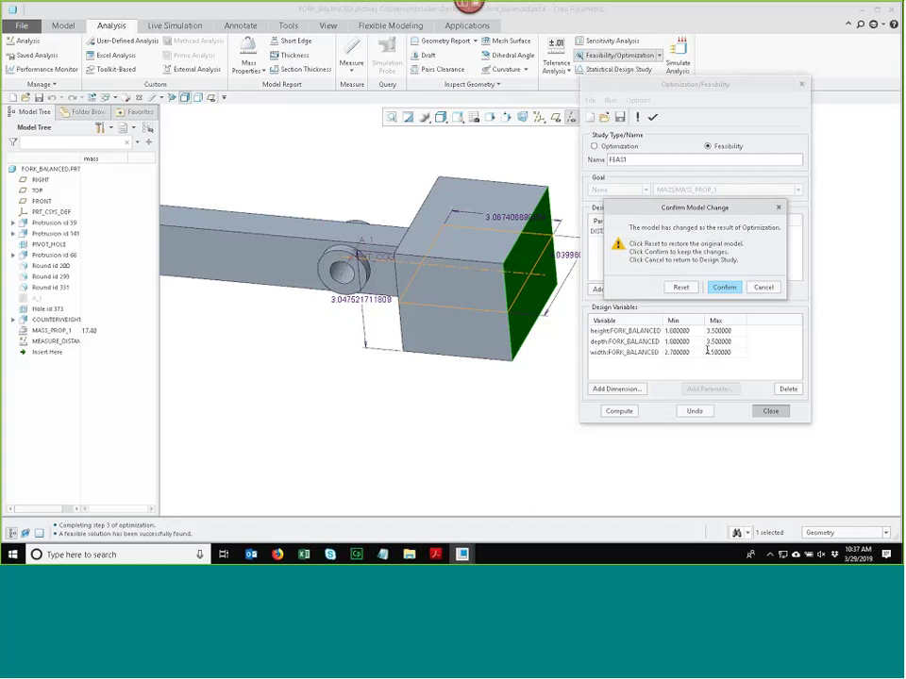
Step: Confirm the model change to keep the feasible counterweight sizes of about 3.07 and 3.05
{"action": "left_click", "coordinate": [723, 288]}
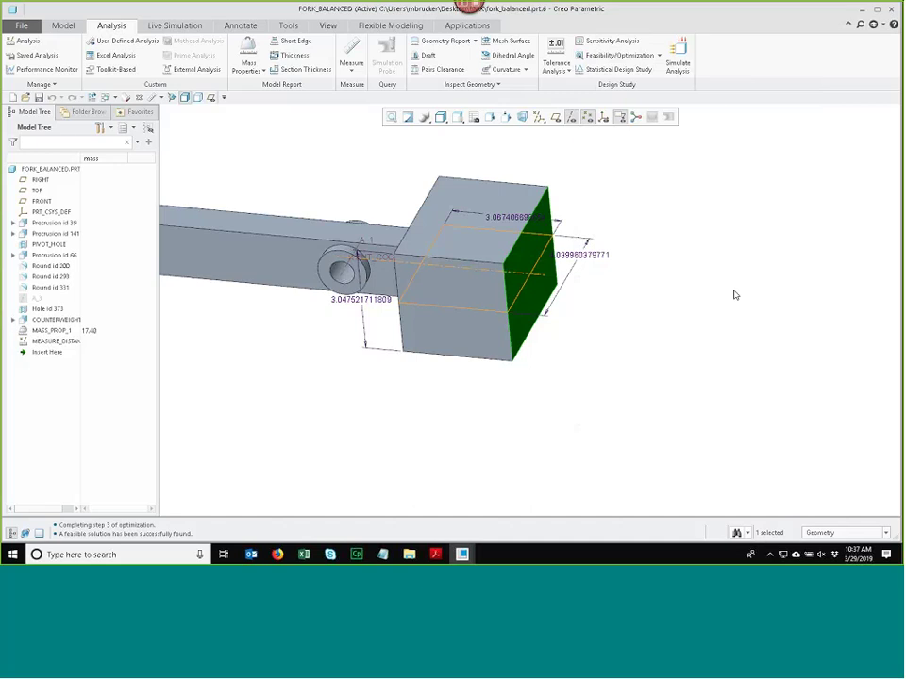
Step: Run an optimization minimizing MASS_PROP_1 and keep the result, bringing the mass to 17.18
{"action": "left_click", "coordinate": [616, 54]}
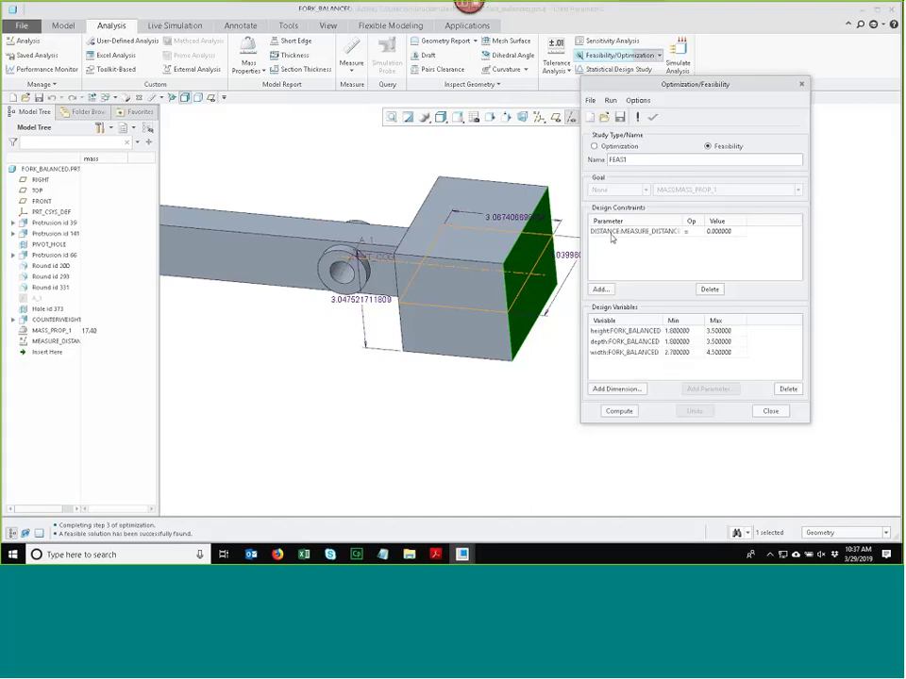
{"action": "left_click", "coordinate": [611, 148]}
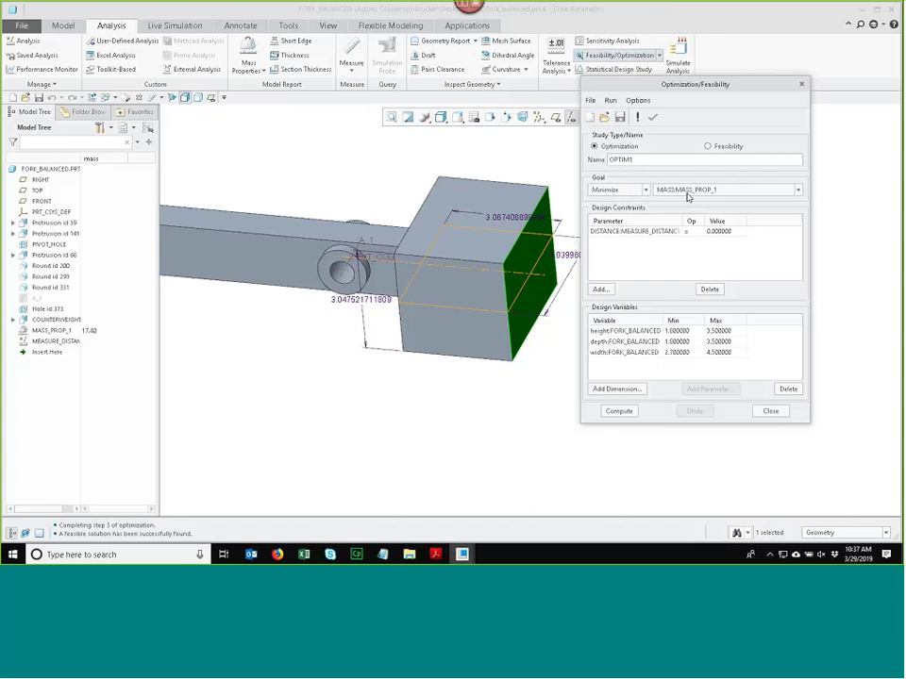
{"action": "left_click", "coordinate": [627, 412]}
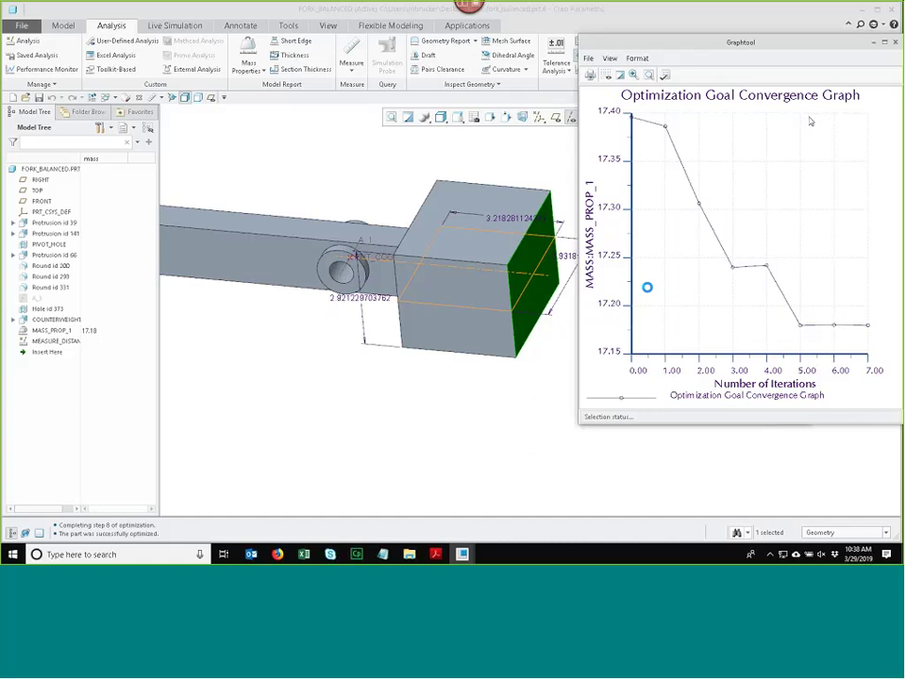
{"action": "left_click", "coordinate": [894, 41]}
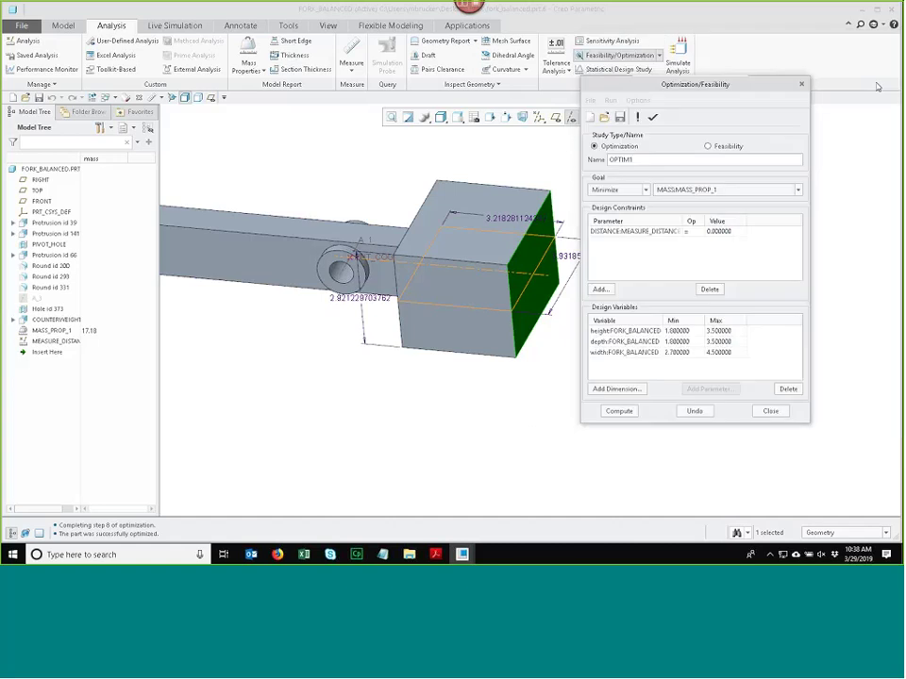
{"action": "left_click", "coordinate": [772, 411]}
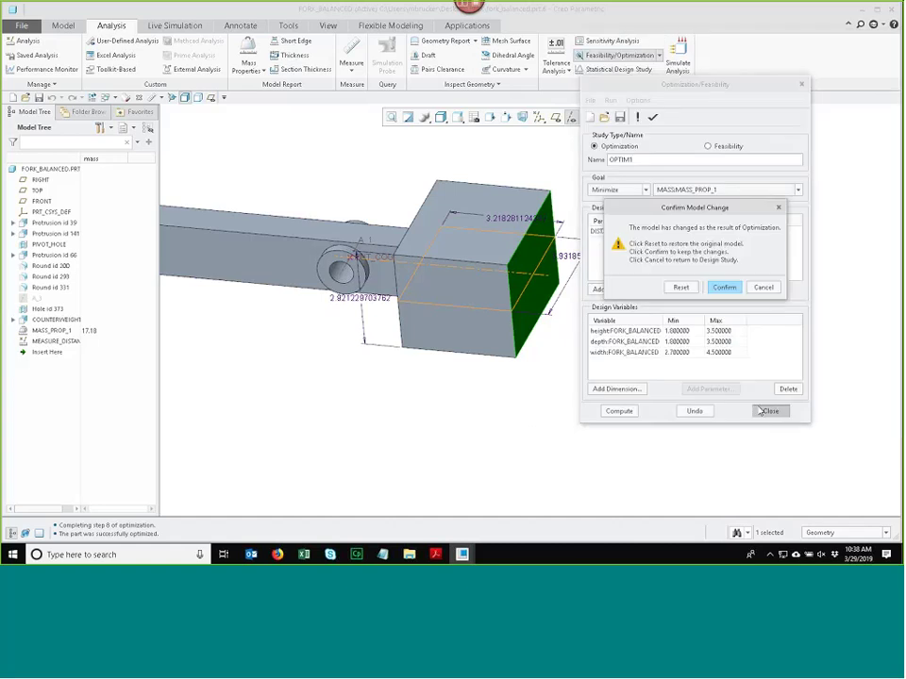
{"action": "left_click", "coordinate": [723, 287]}
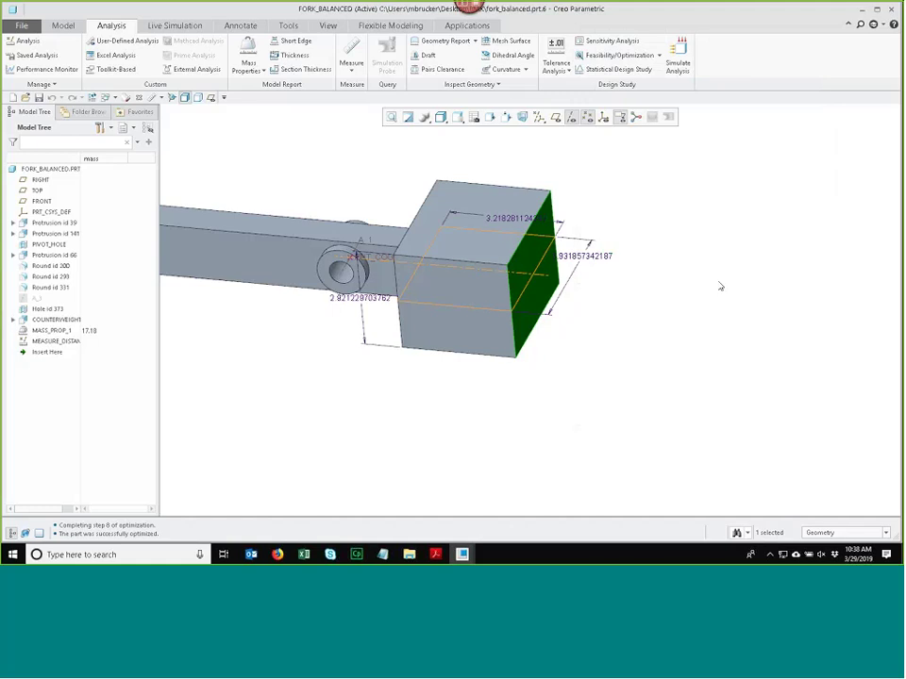
Step: Close the FORK_BALANCED part window to return to the PAUSE_SLIDER assembly
{"action": "left_click", "coordinate": [138, 97]}
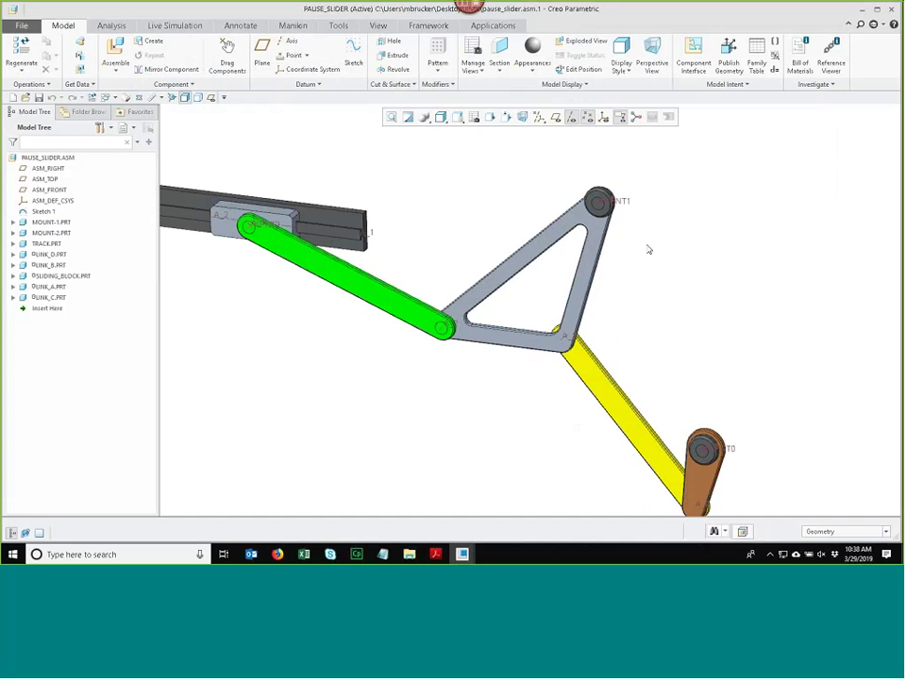
{"action": "scroll", "coordinate": [648, 250], "scroll_direction": "down", "scroll_amount": 2}
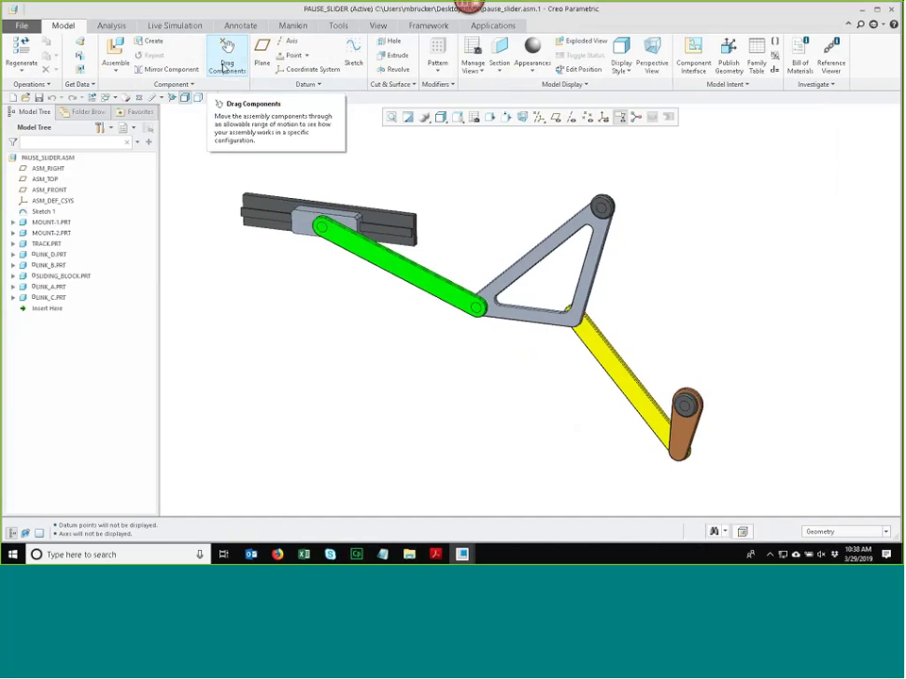
Step: Drag the orange crank so the linkage and slider block settle in a new pose
{"action": "left_click", "coordinate": [227, 46]}
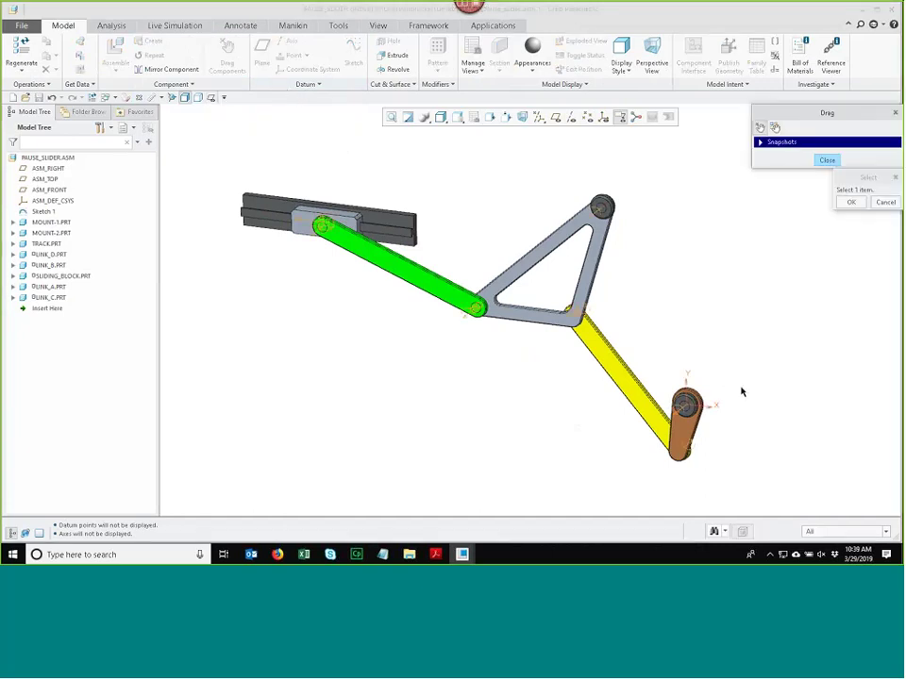
{"action": "left_click", "coordinate": [681, 465]}
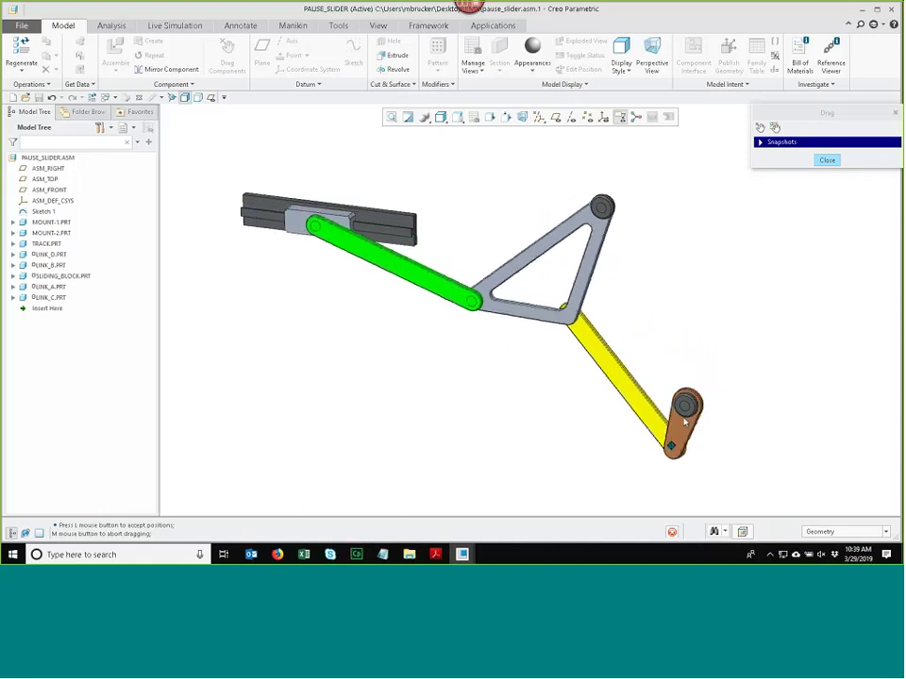
{"action": "left_click", "coordinate": [692, 427]}
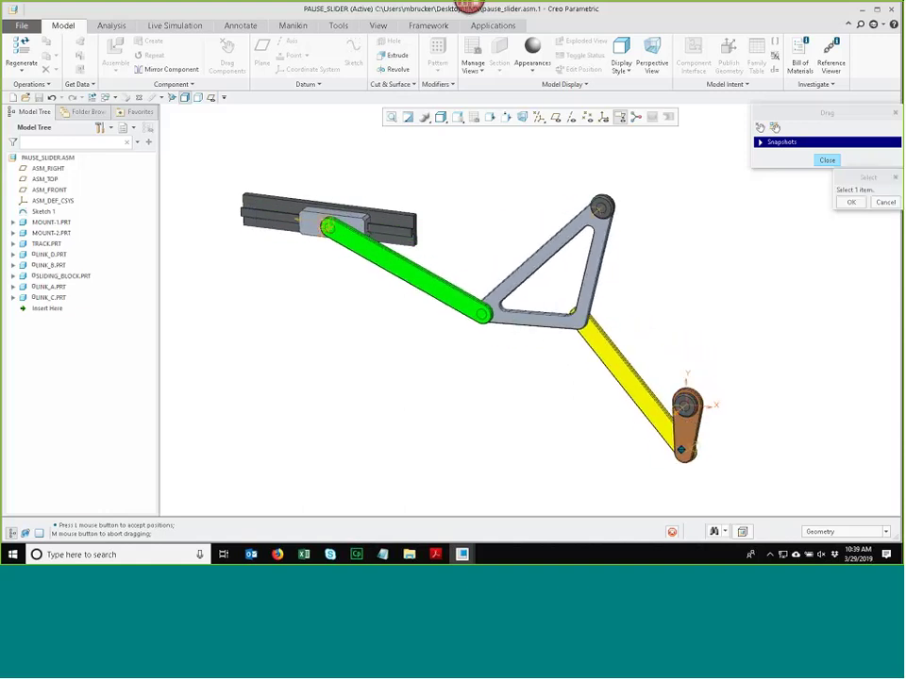
{"action": "left_click", "coordinate": [827, 162]}
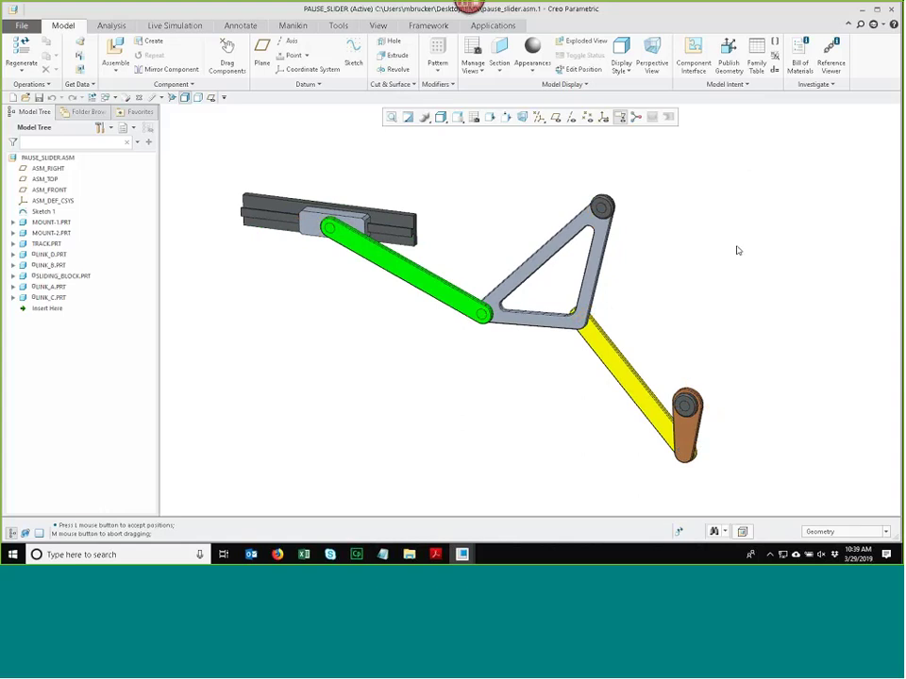
Step: Zoom in to inspect the slider block in its track, then bring up the Analysis measure types
{"action": "scroll", "coordinate": [497, 194], "scroll_direction": "down", "scroll_amount": 2}
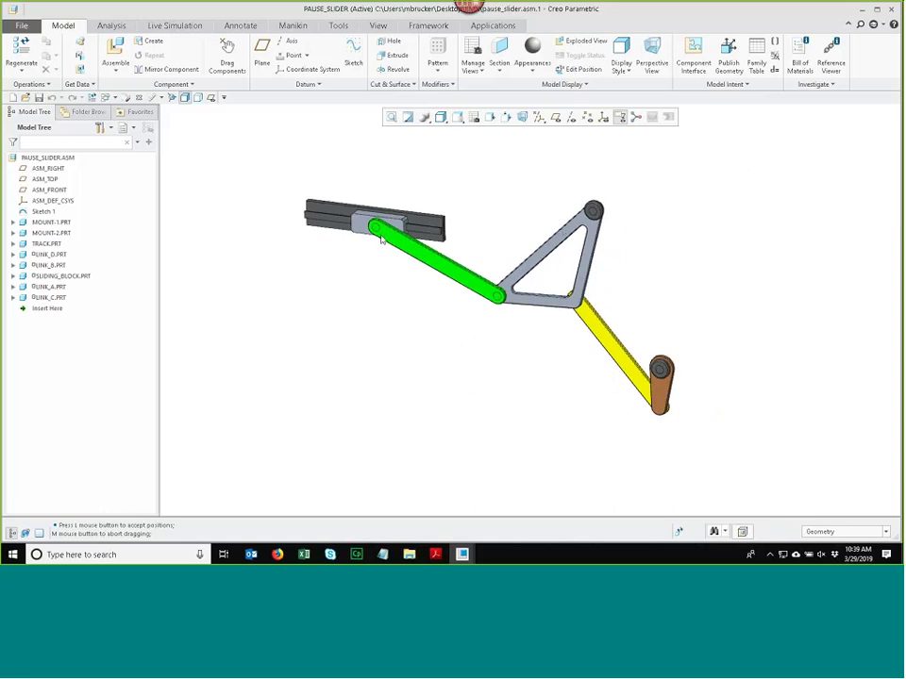
{"action": "scroll", "coordinate": [409, 232], "scroll_direction": "up", "scroll_amount": 3}
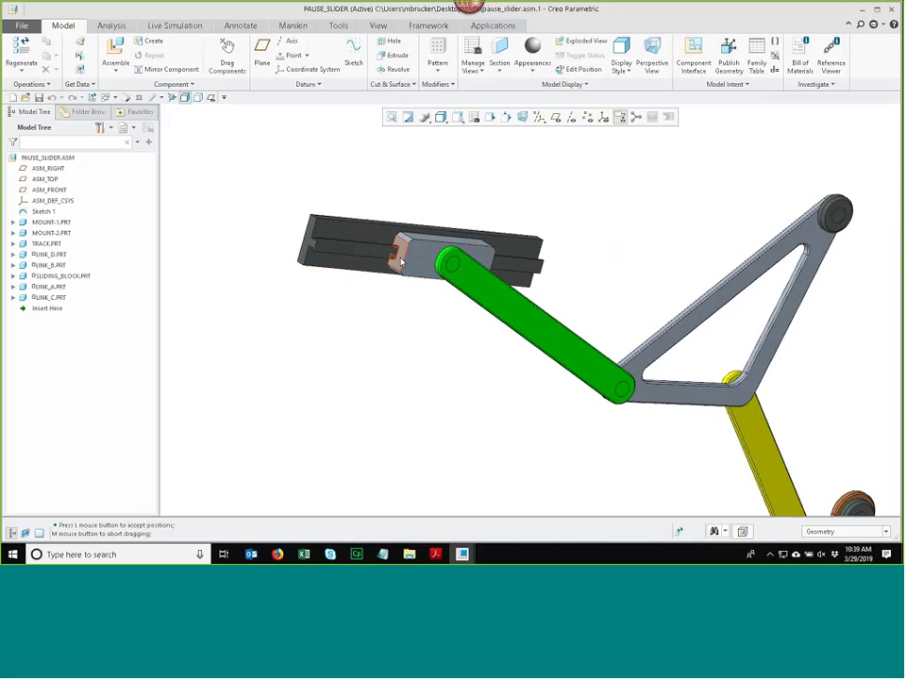
{"action": "scroll", "coordinate": [400, 266], "scroll_direction": "up", "scroll_amount": 2}
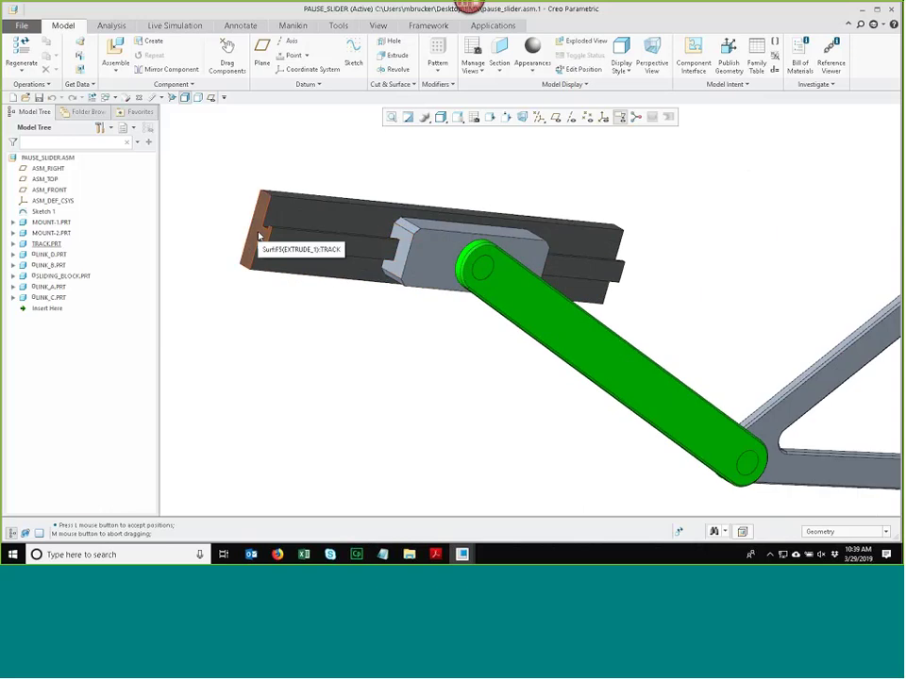
{"action": "scroll", "coordinate": [260, 235], "scroll_direction": "down", "scroll_amount": 5}
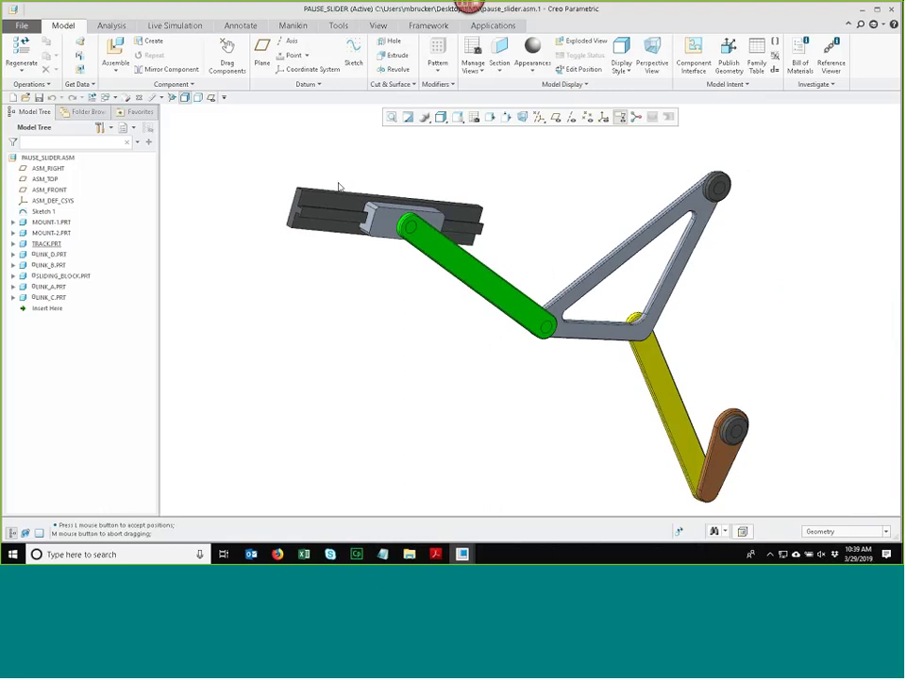
{"action": "left_click", "coordinate": [112, 26]}
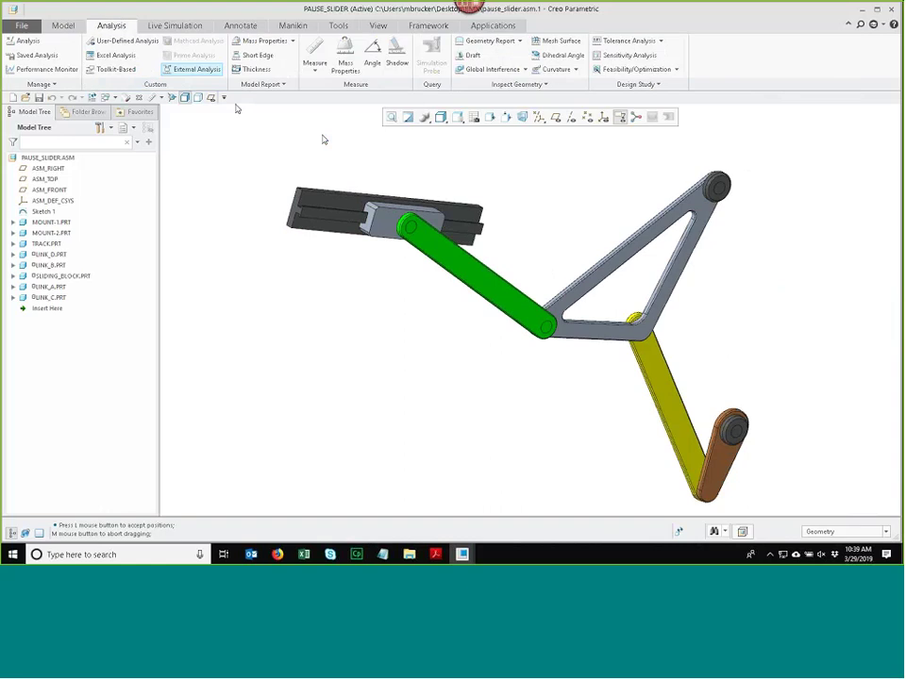
{"action": "left_click", "coordinate": [314, 70]}
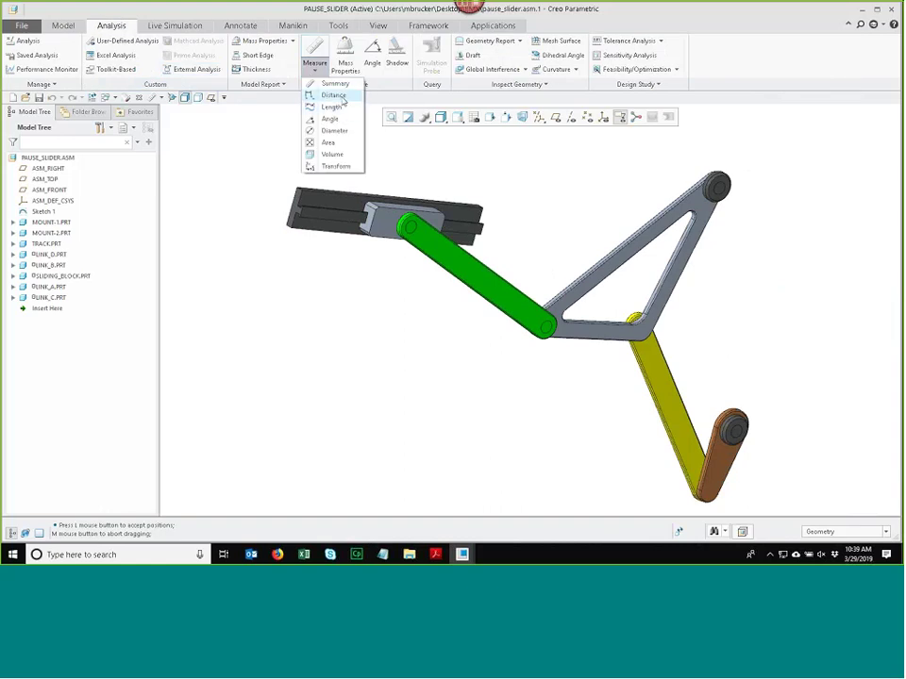
Step: Measure the 9.39187 in slider-to-track-end distance and save it as feature MEASURE_DISTANCE_1
{"action": "left_click", "coordinate": [333, 95]}
{"action": "scroll", "coordinate": [283, 184], "scroll_direction": "up", "scroll_amount": 5}
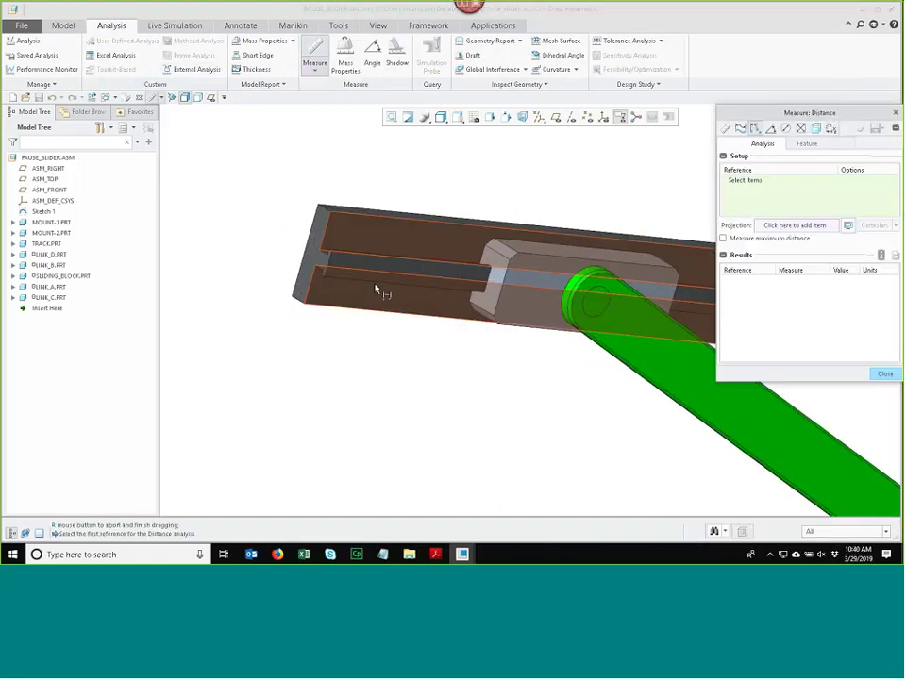
{"action": "left_click", "coordinate": [491, 293]}
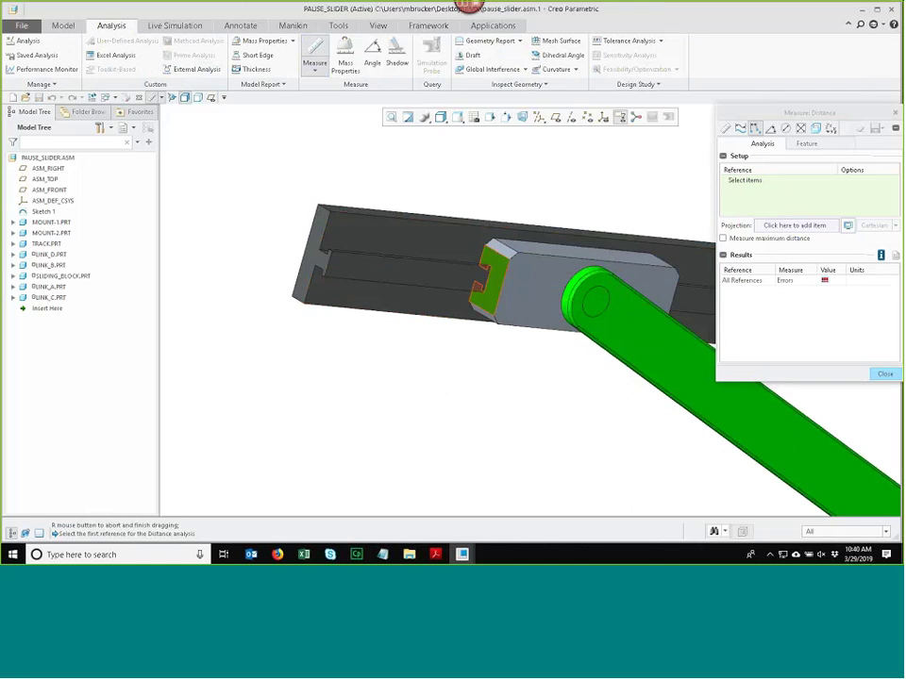
{"action": "left_click", "coordinate": [306, 264]}
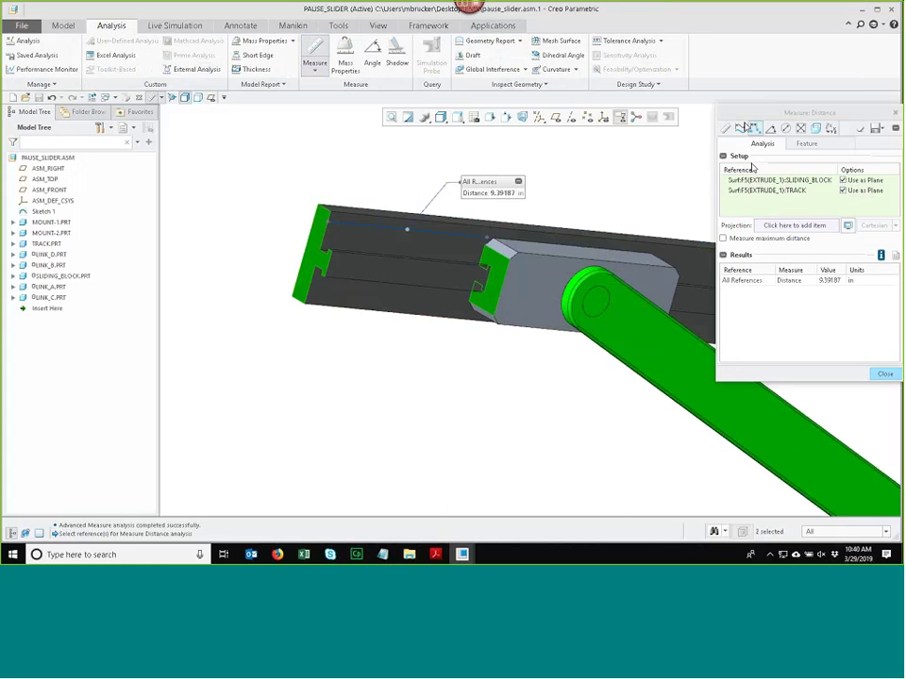
{"action": "left_click_drag", "start_coordinate": [792, 113], "coordinate": [711, 92]}
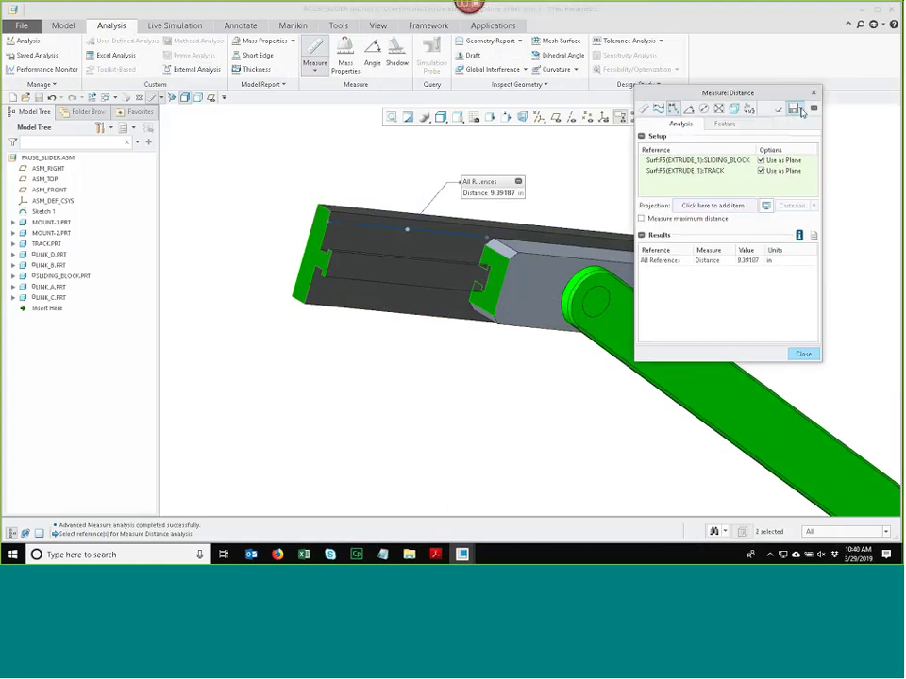
{"action": "left_click", "coordinate": [799, 111]}
{"action": "left_click", "coordinate": [805, 161]}
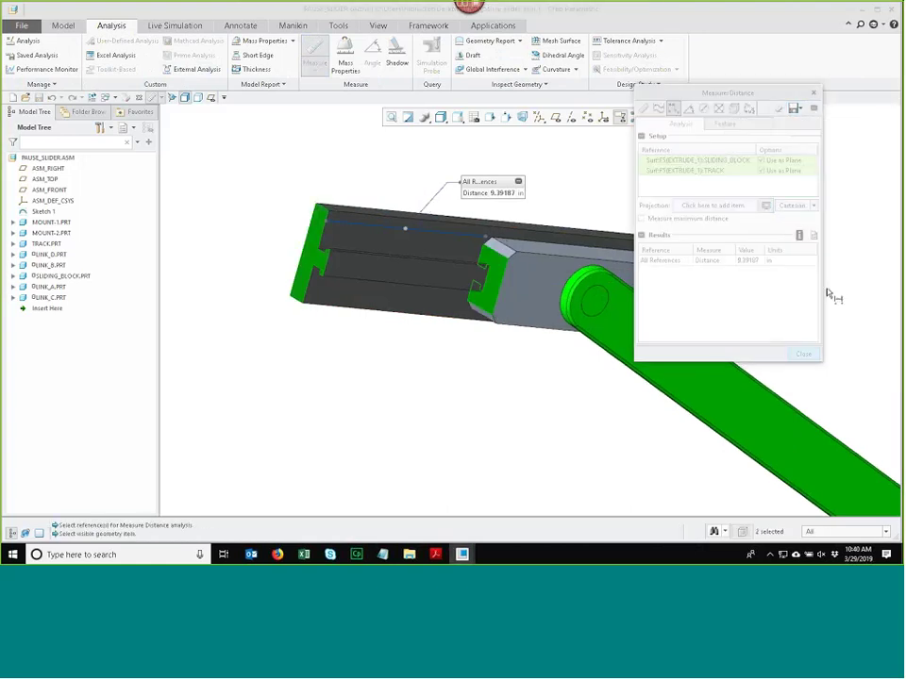
{"action": "left_click", "coordinate": [802, 354]}
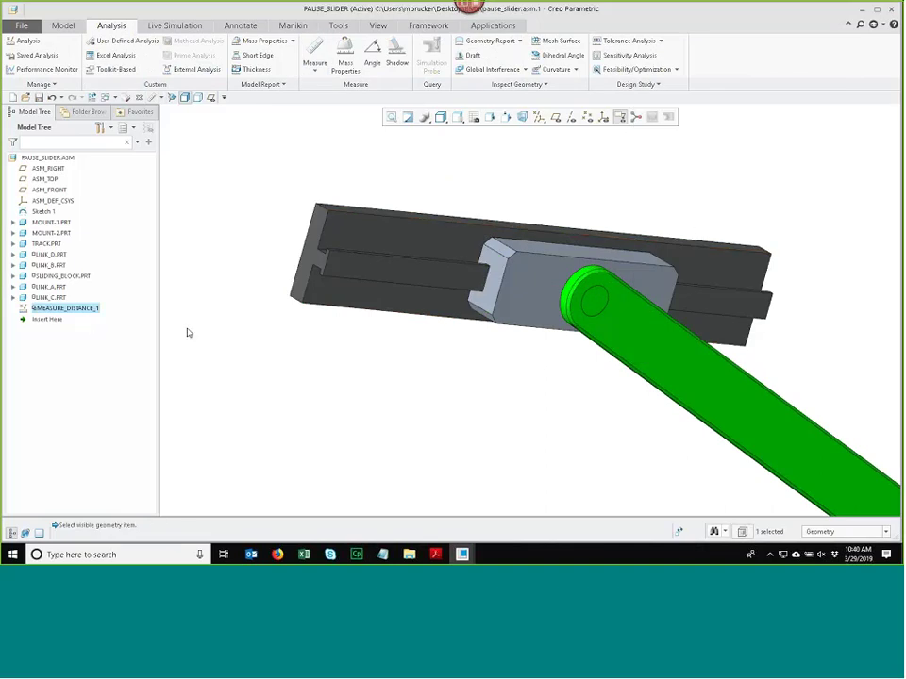
Step: Reorient the linkage view, clear the selection, and bring up the Applications tools
{"action": "scroll", "coordinate": [247, 265], "scroll_direction": "down", "scroll_amount": 8}
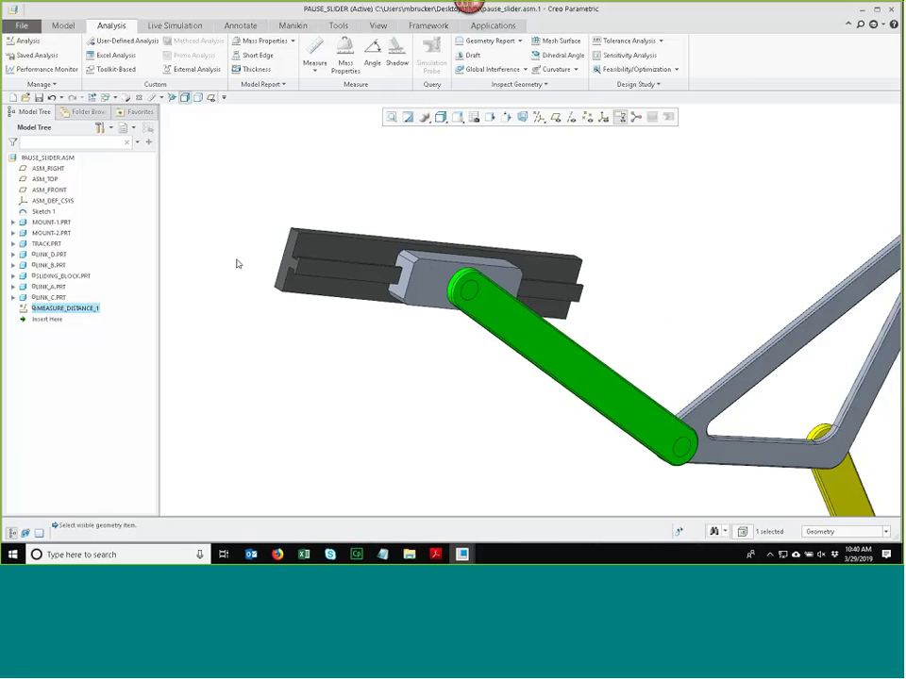
{"action": "middle_click_drag", "start_coordinate": [525, 275], "coordinate": [579, 299]}
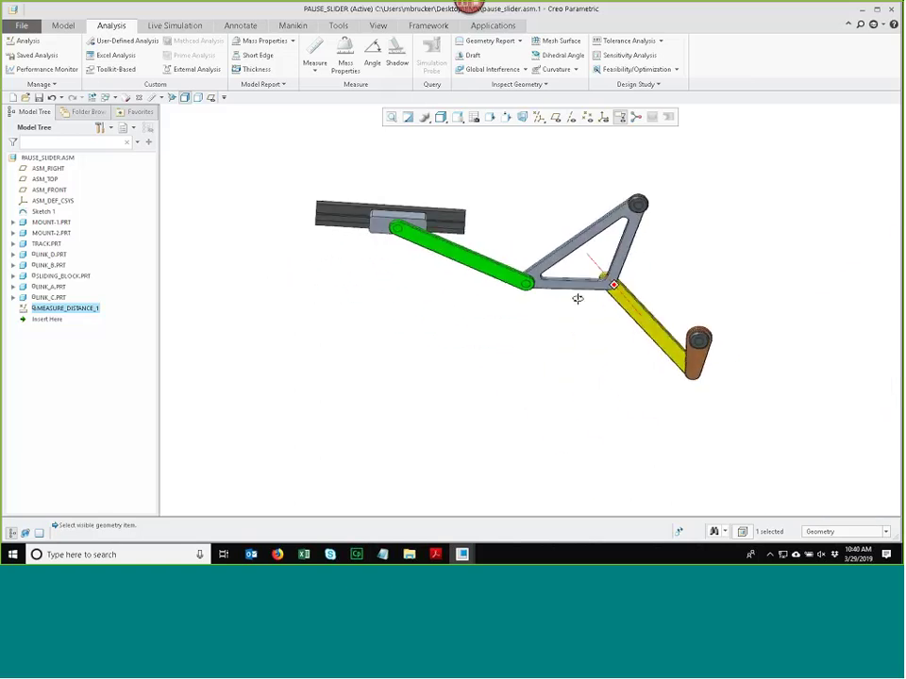
{"action": "scroll", "coordinate": [510, 220], "scroll_direction": "up", "scroll_amount": 2}
{"action": "left_click", "coordinate": [477, 188]}
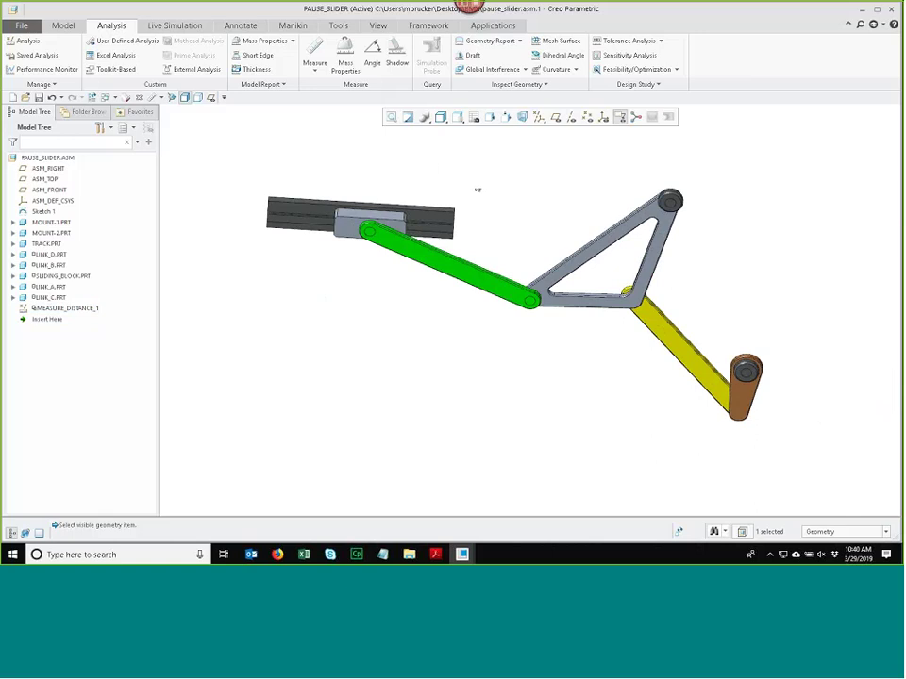
{"action": "left_click", "coordinate": [479, 27]}
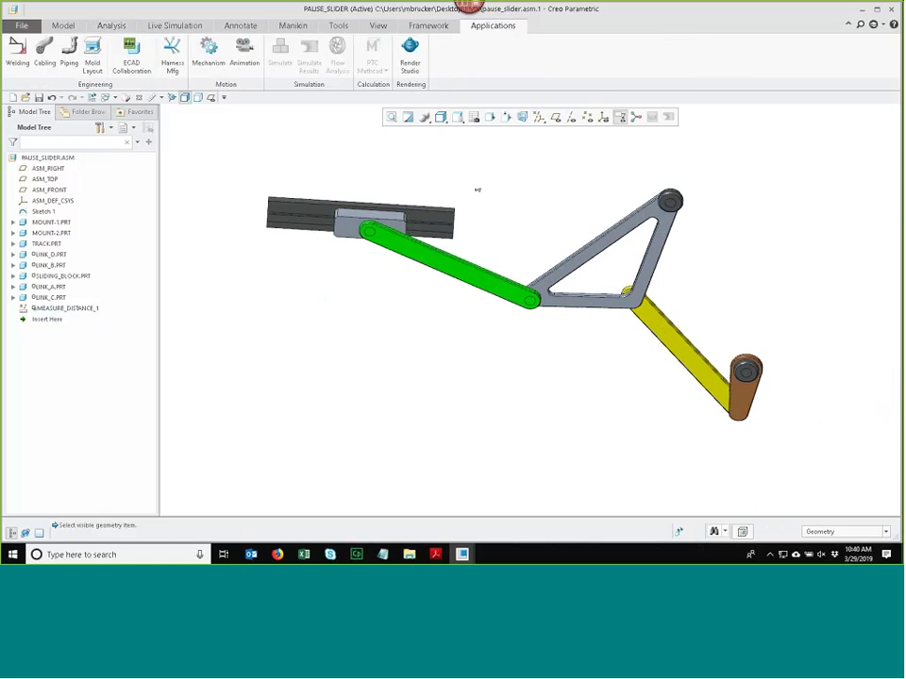
Step: In Mechanism, add a servo motor on the crank joint at constant angular velocity 36 deg/sec
{"action": "left_click", "coordinate": [209, 53]}
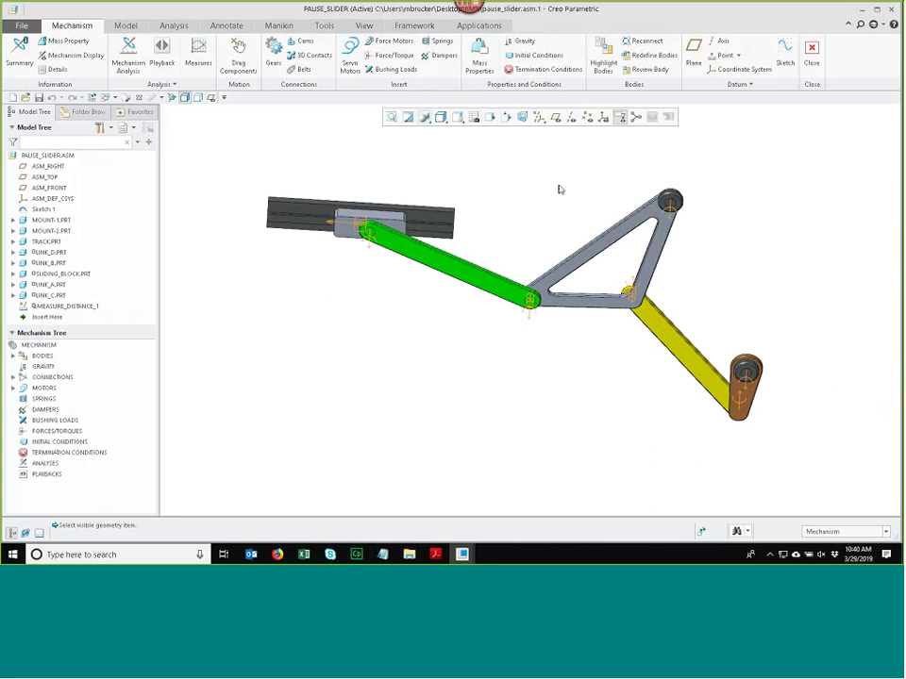
{"action": "left_click", "coordinate": [350, 54]}
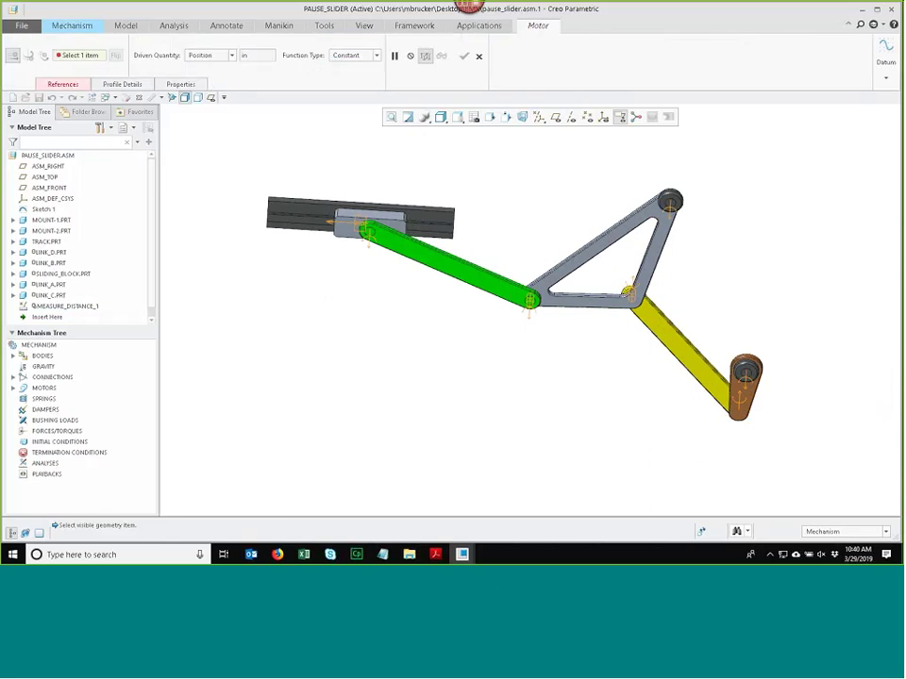
{"action": "left_click", "coordinate": [745, 372]}
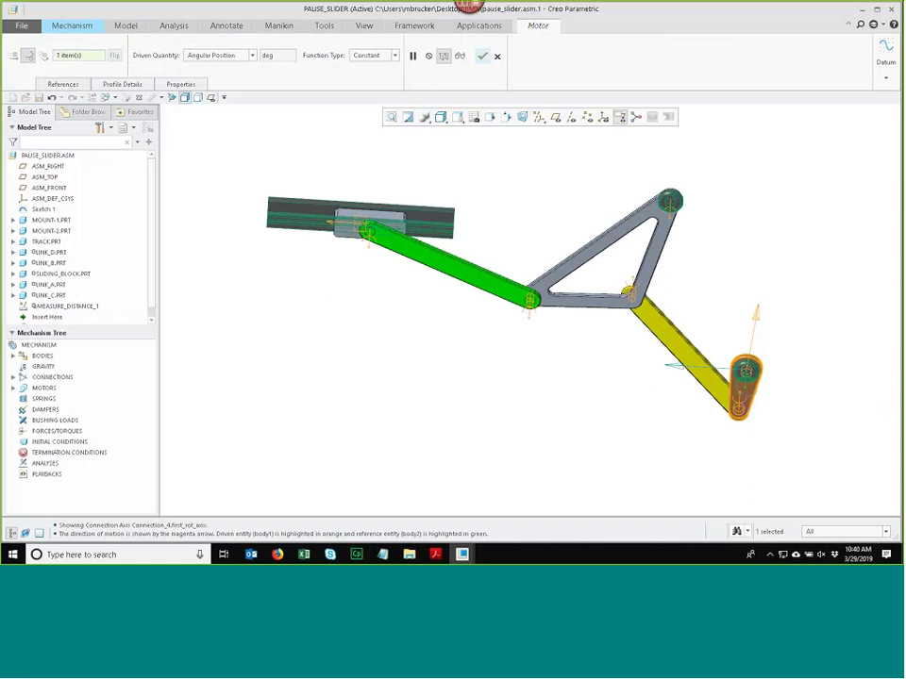
{"action": "left_click", "coordinate": [122, 84]}
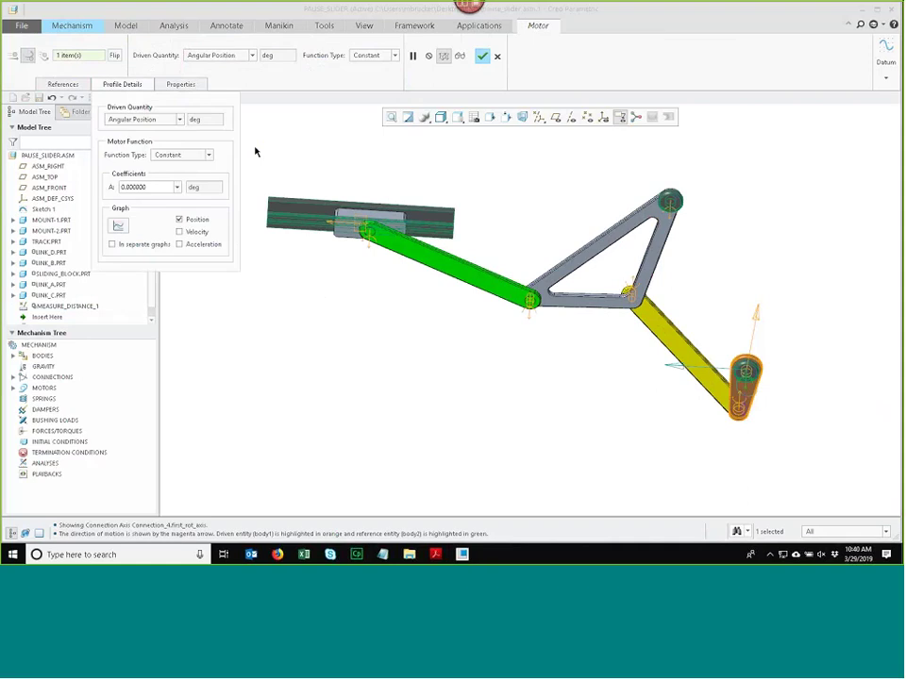
{"action": "left_click", "coordinate": [163, 120]}
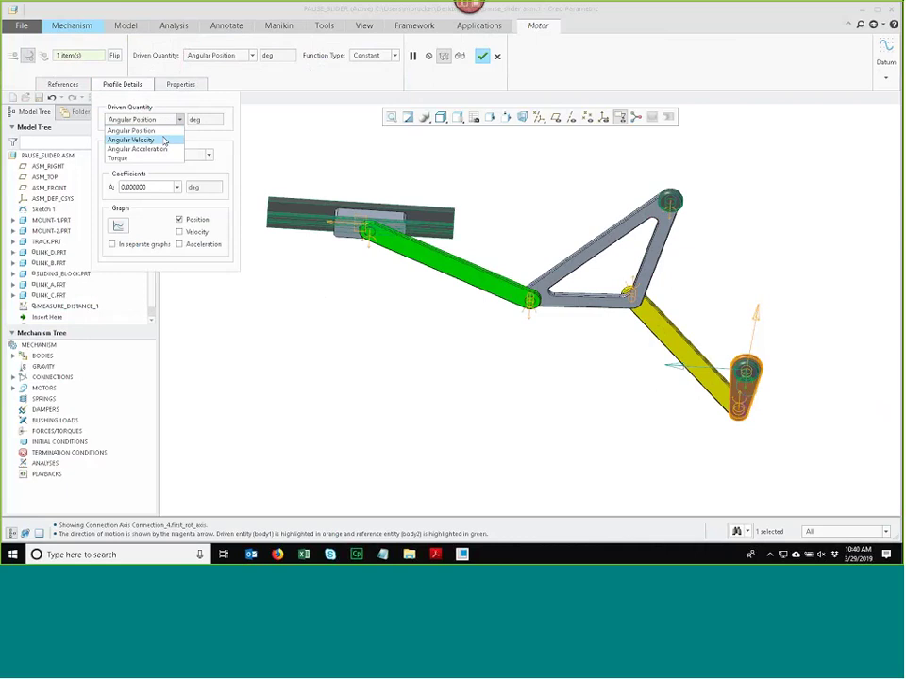
{"action": "left_click", "coordinate": [164, 141]}
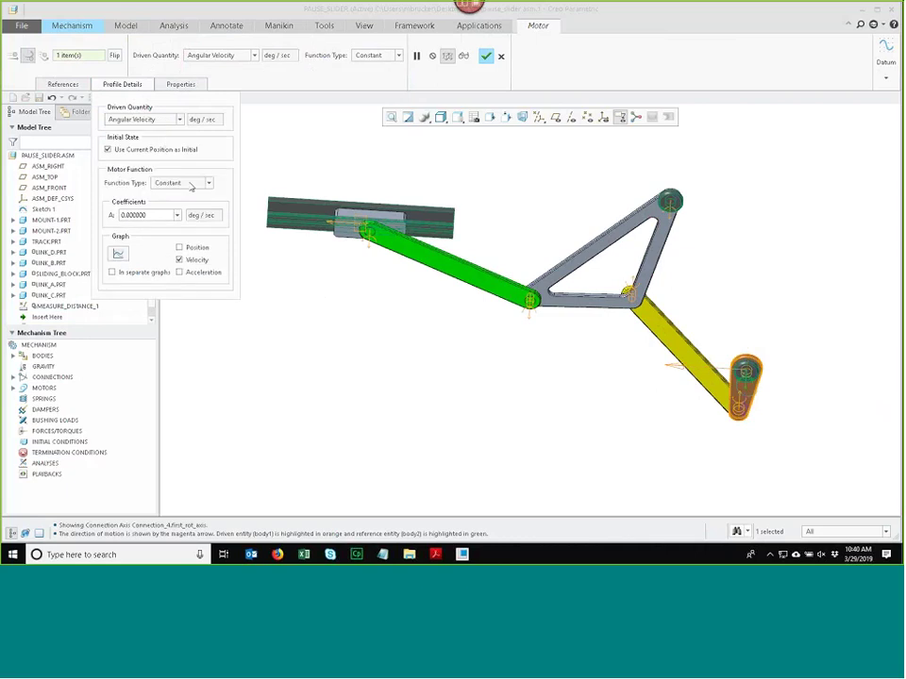
{"action": "double_click", "coordinate": [126, 214]}
{"action": "type", "text": "36"}
{"action": "key", "text": "Return"}
{"action": "left_click", "coordinate": [485, 58]}
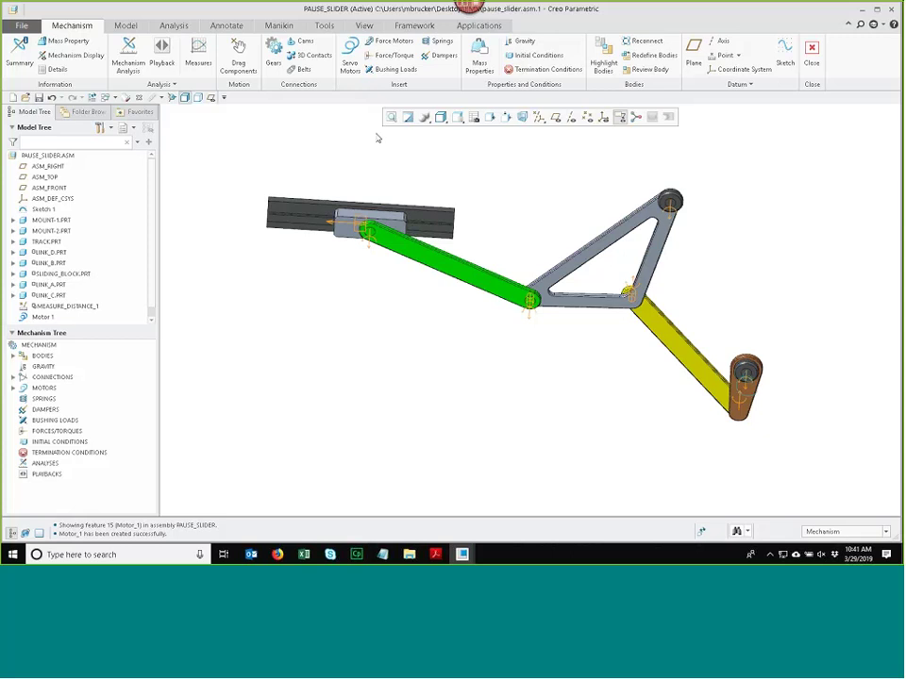
Step: Run AnalysisDefinition1, a position analysis driven by Motor 1 from start to end
{"action": "left_click", "coordinate": [127, 64]}
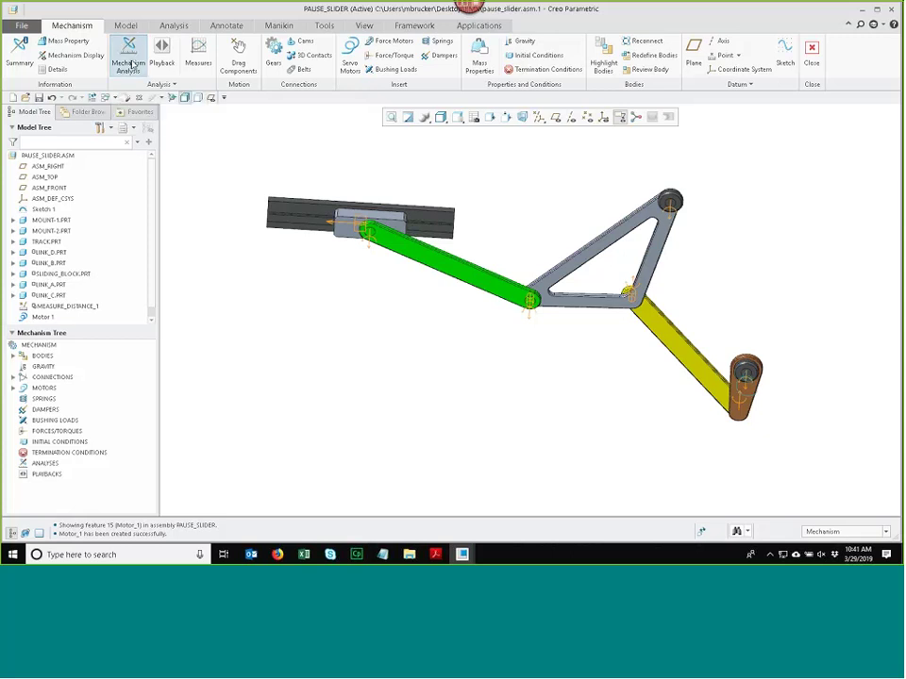
{"action": "left_click_drag", "start_coordinate": [811, 113], "coordinate": [710, 79]}
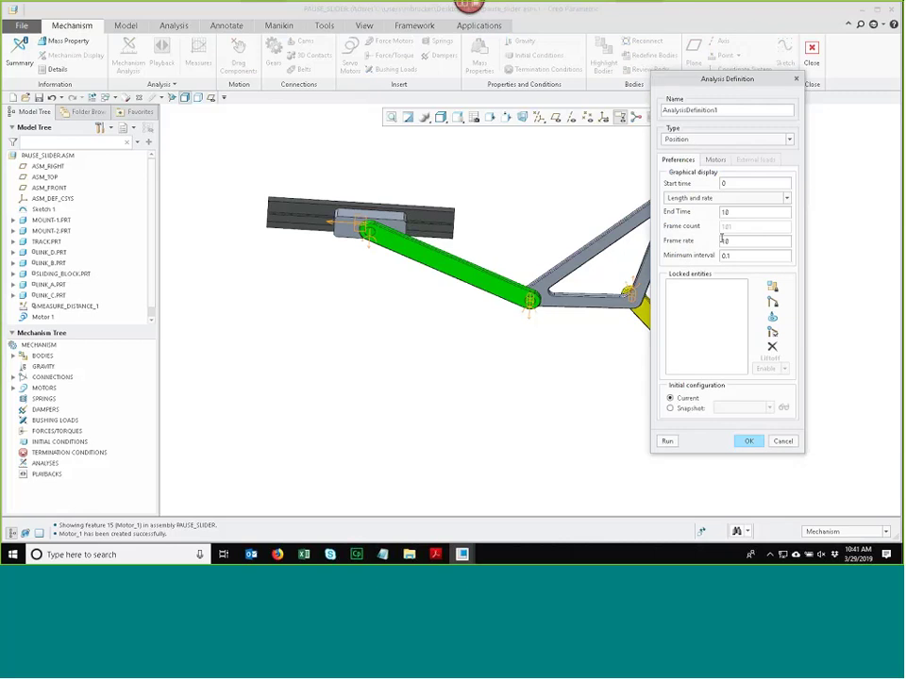
{"action": "left_click", "coordinate": [715, 161]}
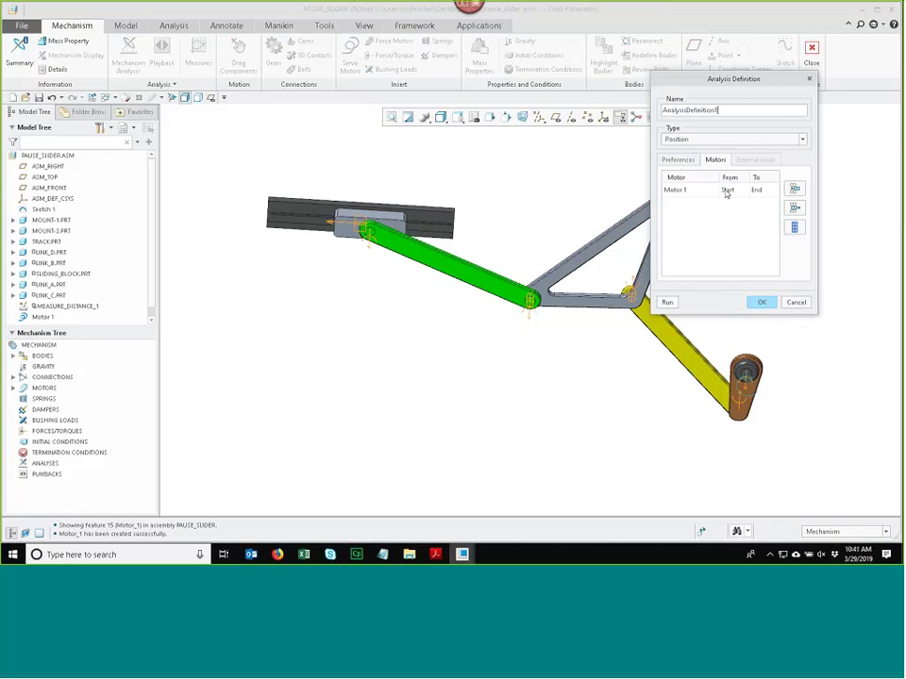
{"action": "left_click", "coordinate": [667, 302]}
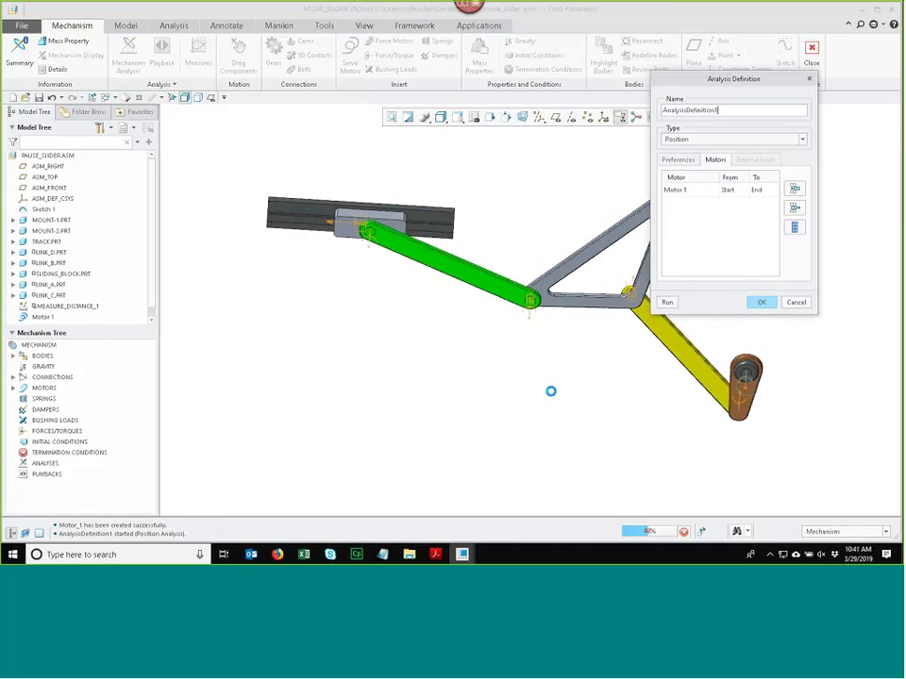
{"action": "left_click", "coordinate": [795, 303]}
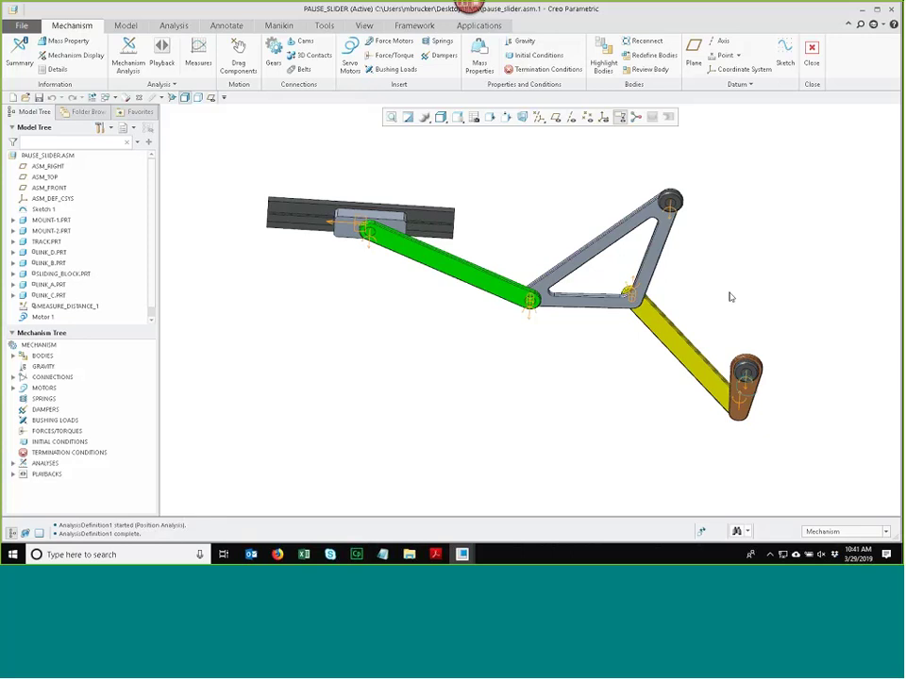
Step: Play back AnalysisDefinition1's motion at increased speed, then close the playback windows
{"action": "left_click", "coordinate": [162, 56]}
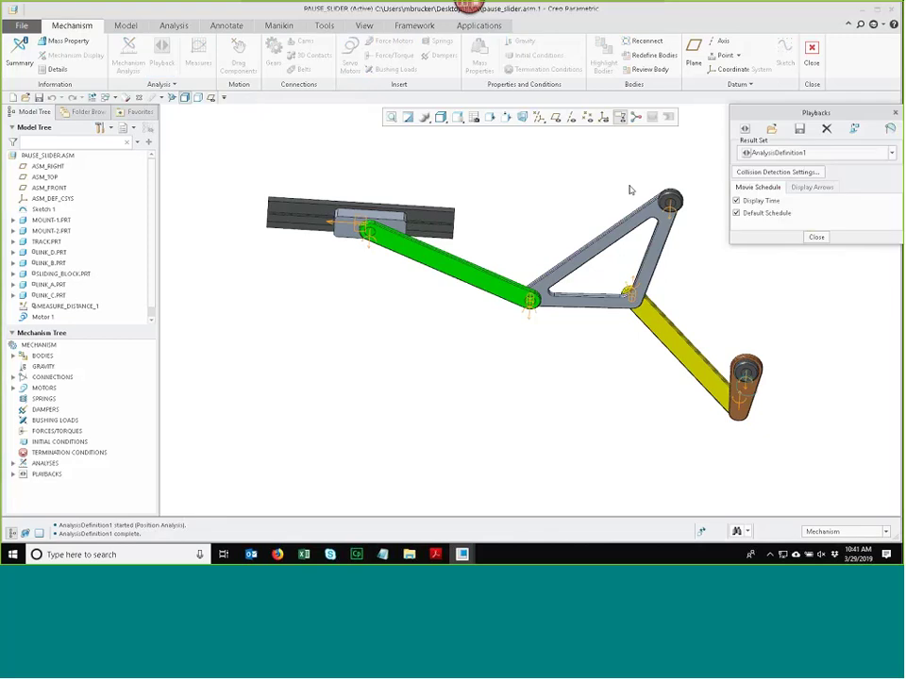
{"action": "left_click", "coordinate": [744, 129]}
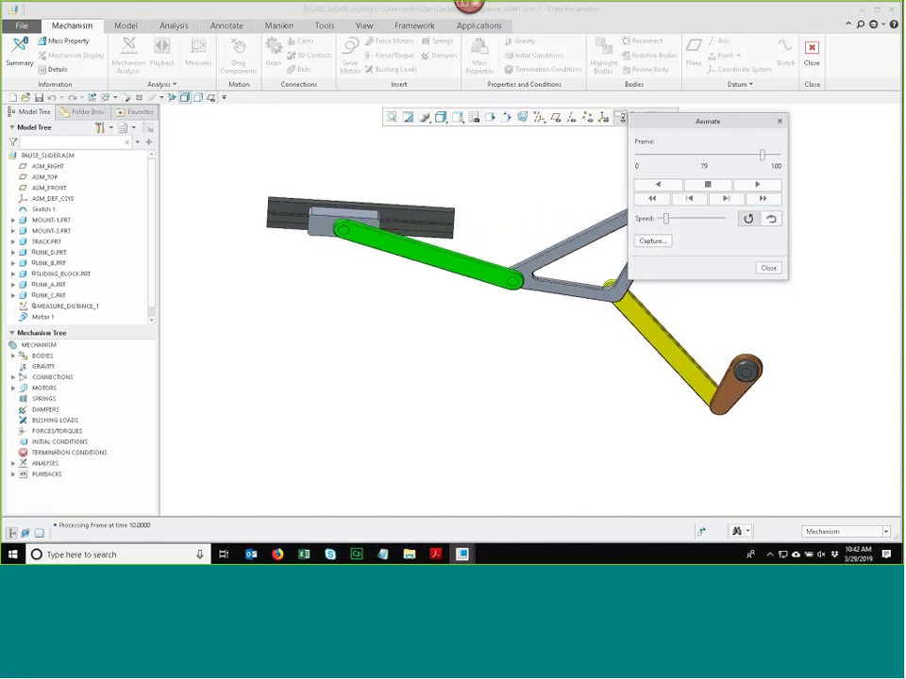
{"action": "left_click_drag", "start_coordinate": [666, 219], "coordinate": [715, 221]}
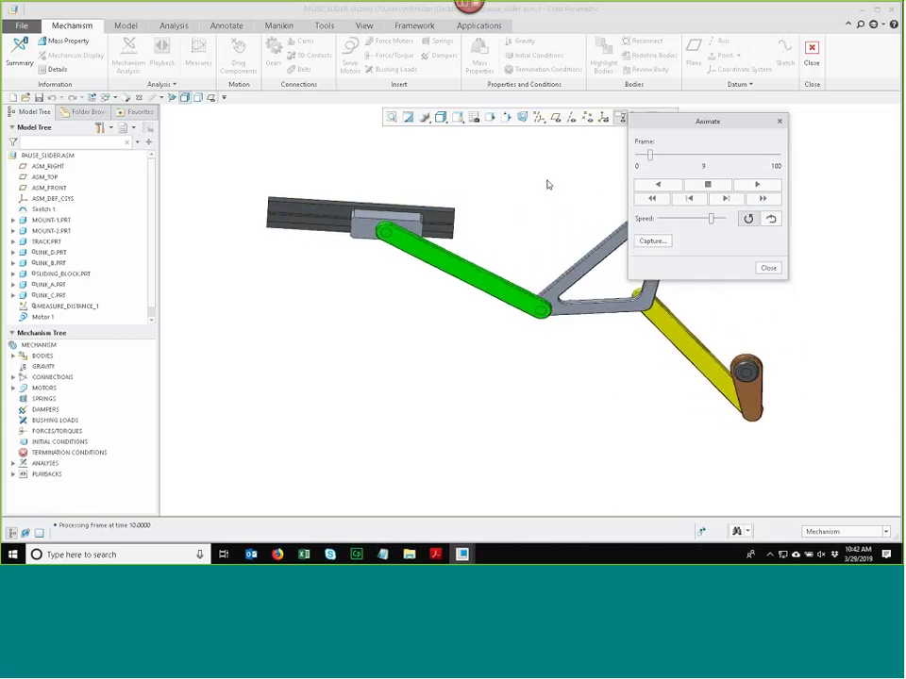
{"action": "left_click", "coordinate": [768, 268]}
{"action": "left_click", "coordinate": [816, 237]}
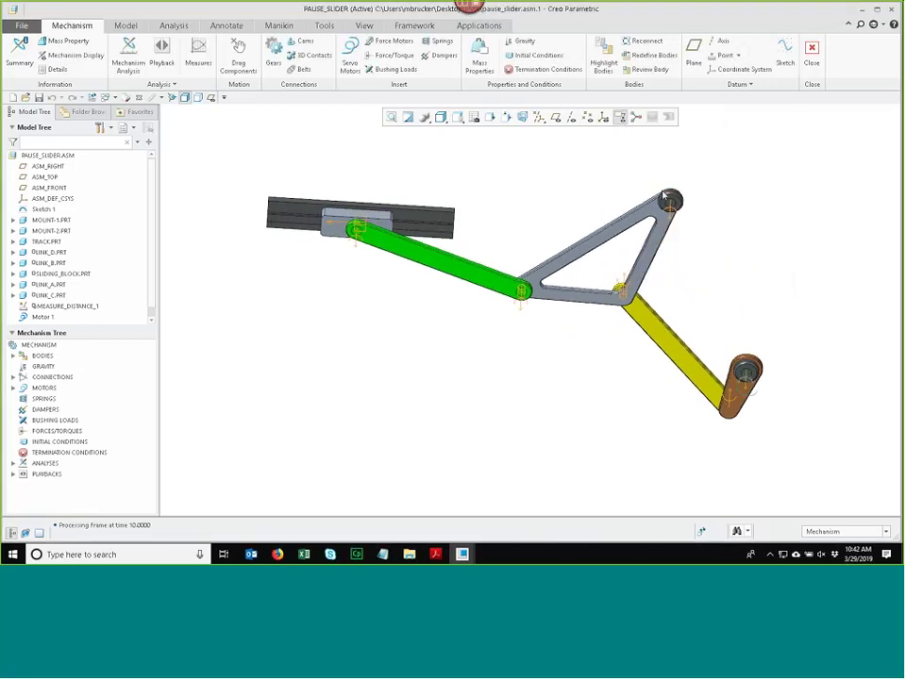
Step: Leave the mechanism environment, saving the results as AnalysisDefinition1.pbk
{"action": "left_click", "coordinate": [811, 54]}
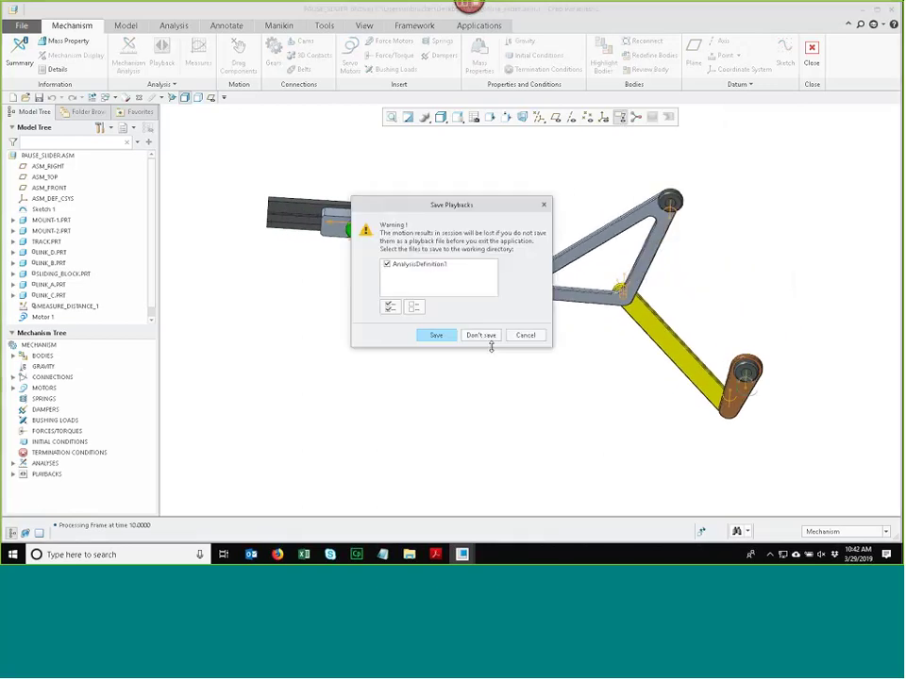
{"action": "left_click", "coordinate": [450, 332]}
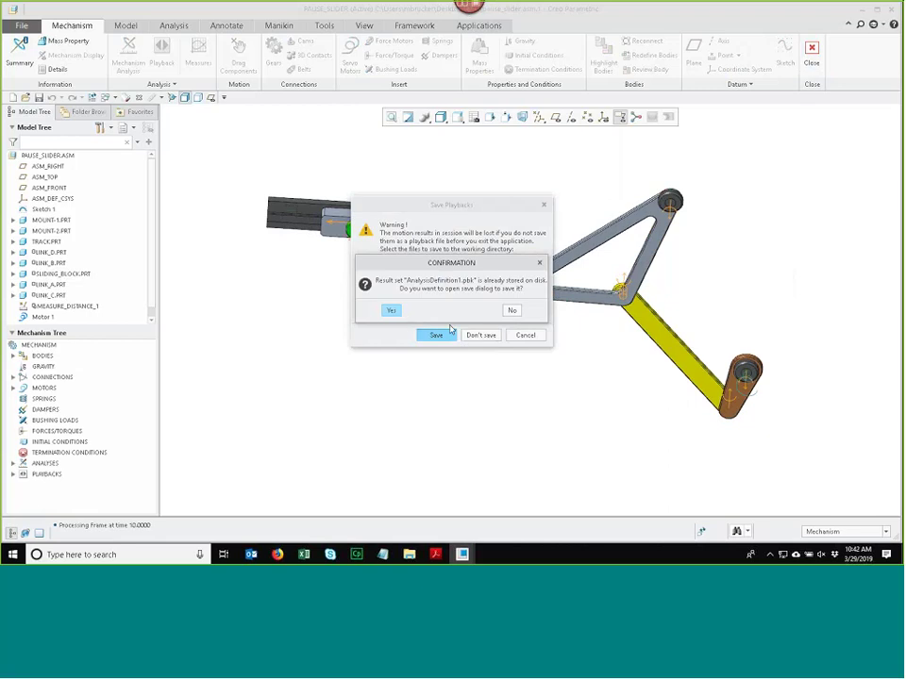
{"action": "left_click", "coordinate": [393, 311]}
{"action": "left_click", "coordinate": [558, 412]}
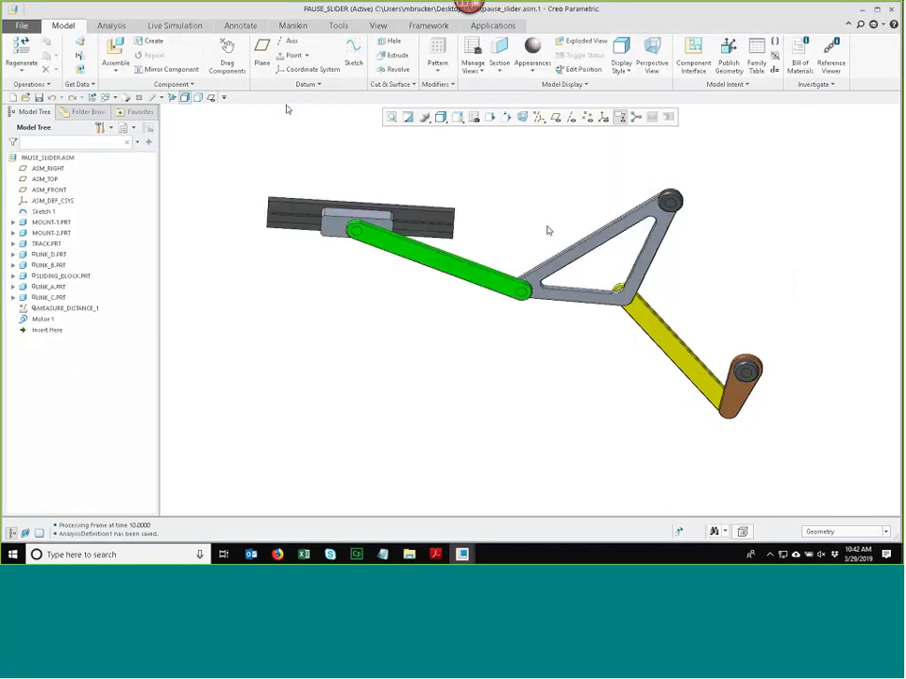
{"action": "left_click", "coordinate": [112, 26]}
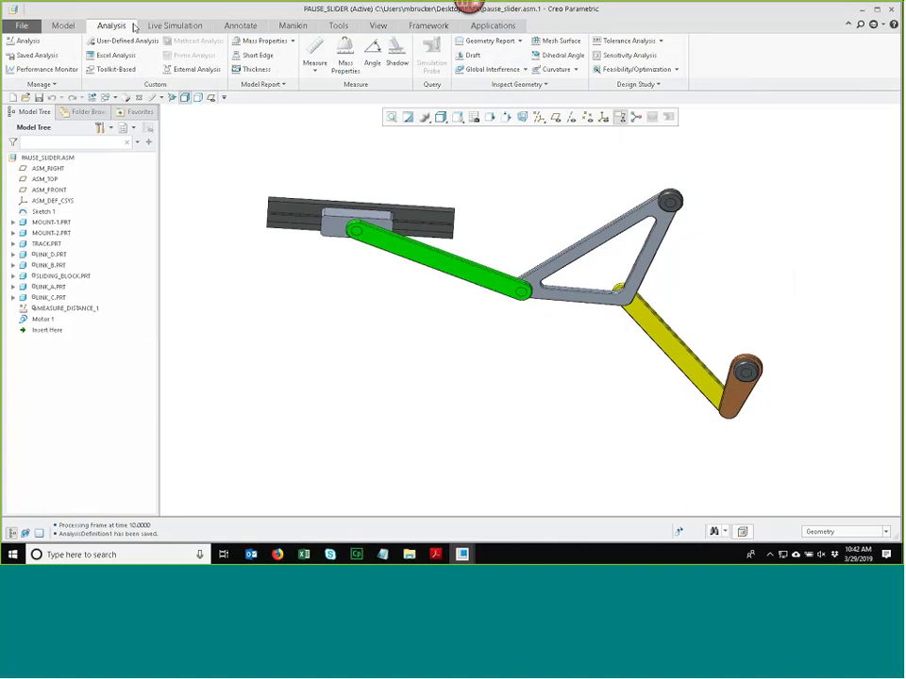
Step: Plot DISTANCE:MEASURE_DISTANCE_1 over time (0.62 to 15.02) in a motion analysis, then close it
{"action": "left_click", "coordinate": [659, 85]}
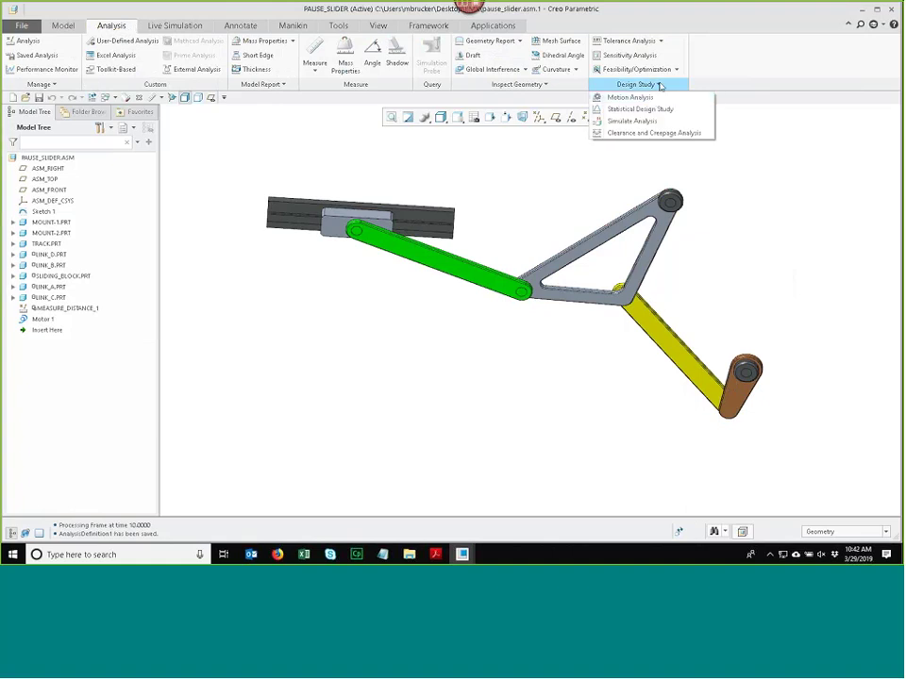
{"action": "left_click", "coordinate": [658, 99]}
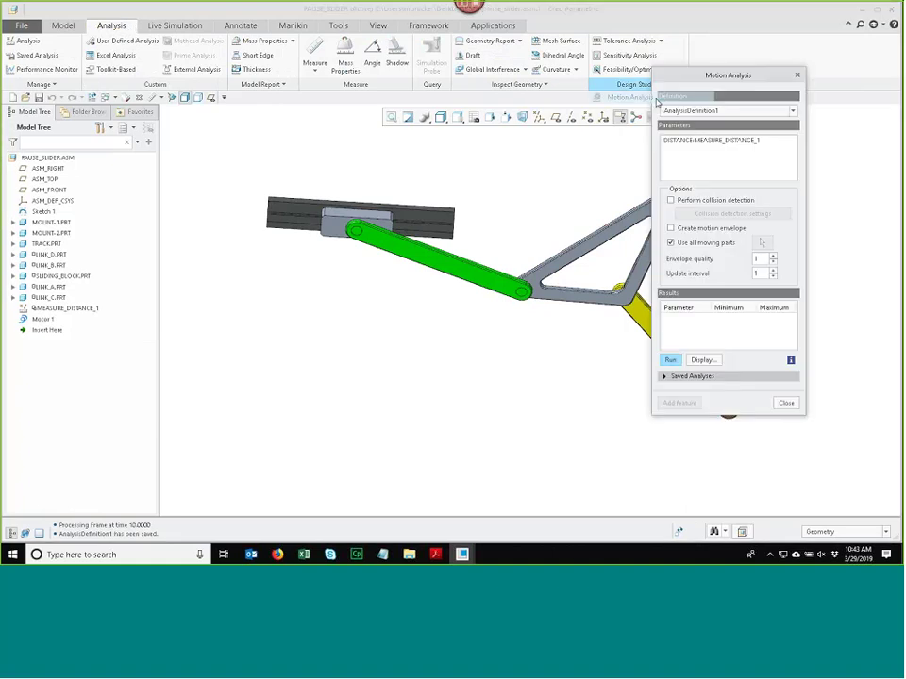
{"action": "left_click", "coordinate": [694, 139]}
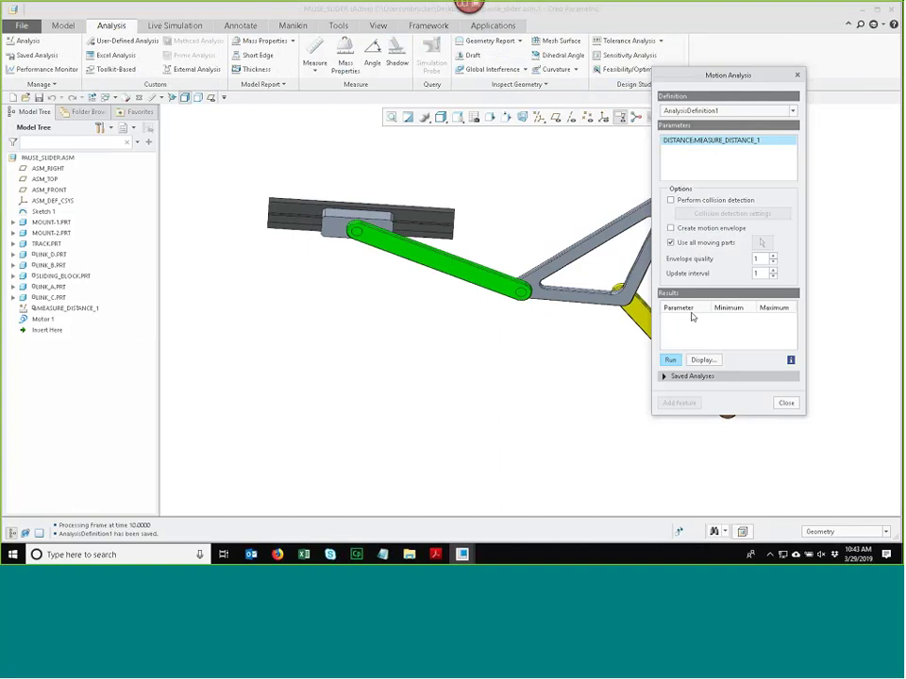
{"action": "left_click", "coordinate": [670, 360]}
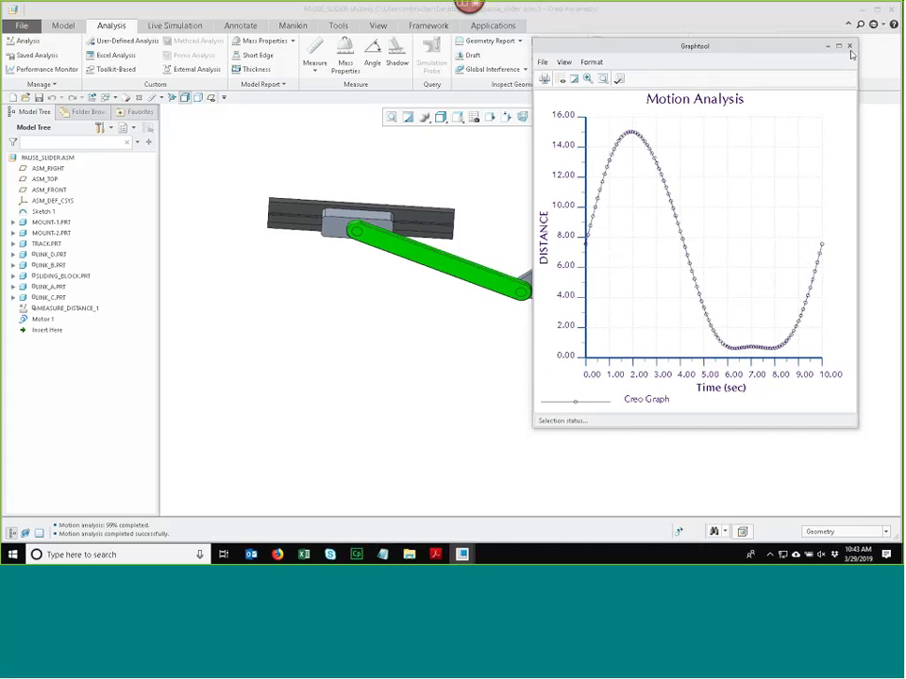
{"action": "left_click", "coordinate": [846, 42]}
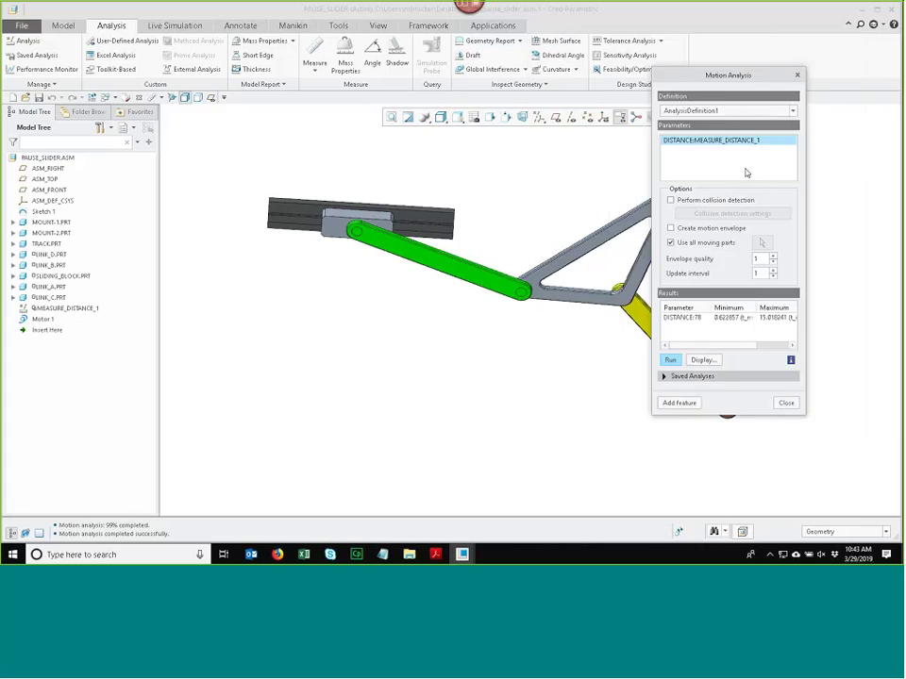
{"action": "left_click", "coordinate": [786, 404]}
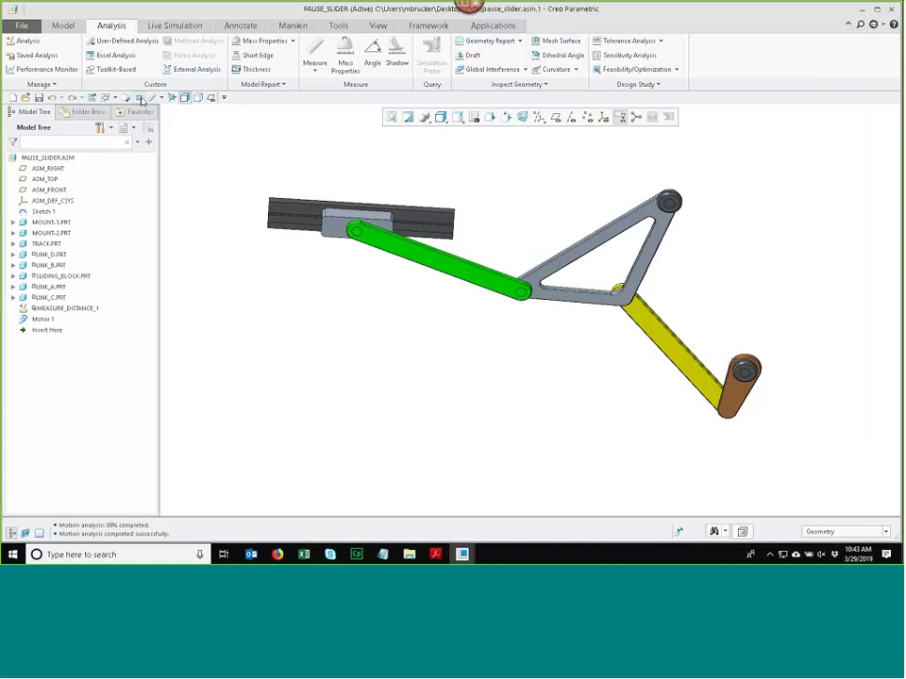
Step: Switch to BOAT.ASM, turn off its exploded view, and open HULL.PRT from the model tree
{"action": "left_click", "coordinate": [141, 100]}
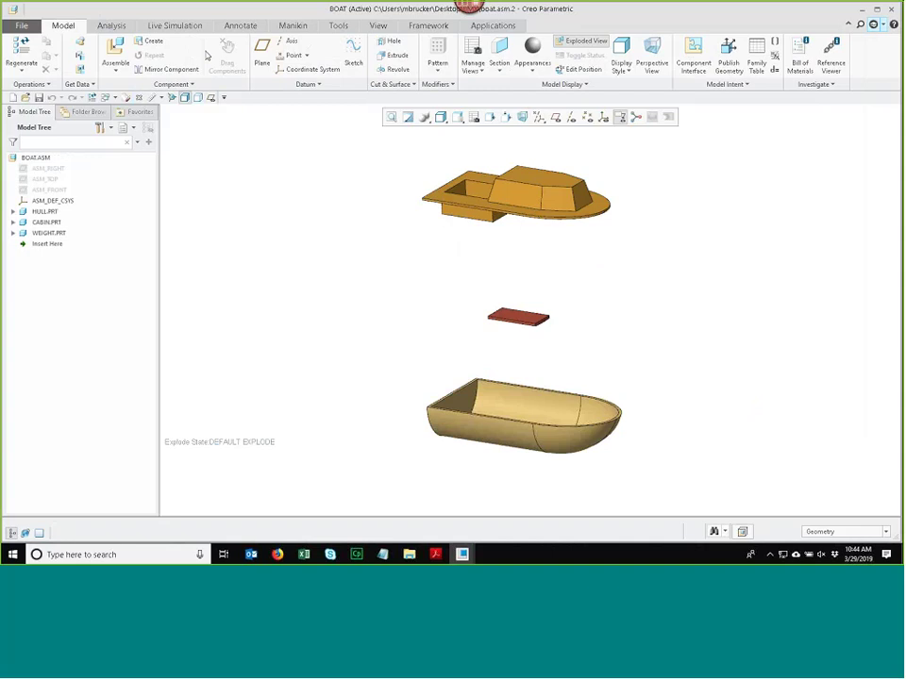
{"action": "left_click", "coordinate": [578, 40]}
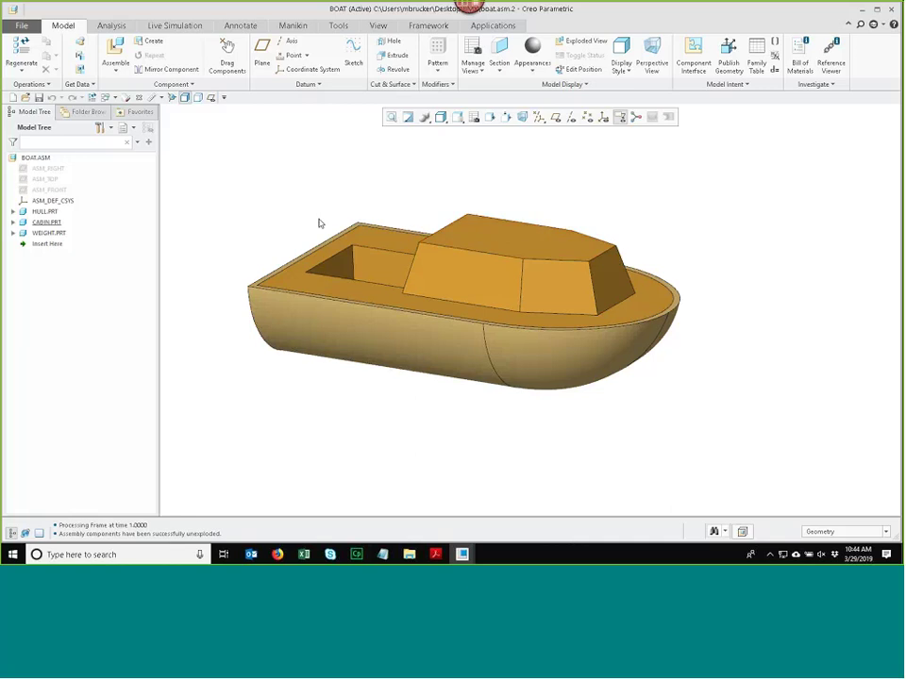
{"action": "left_click", "coordinate": [47, 211]}
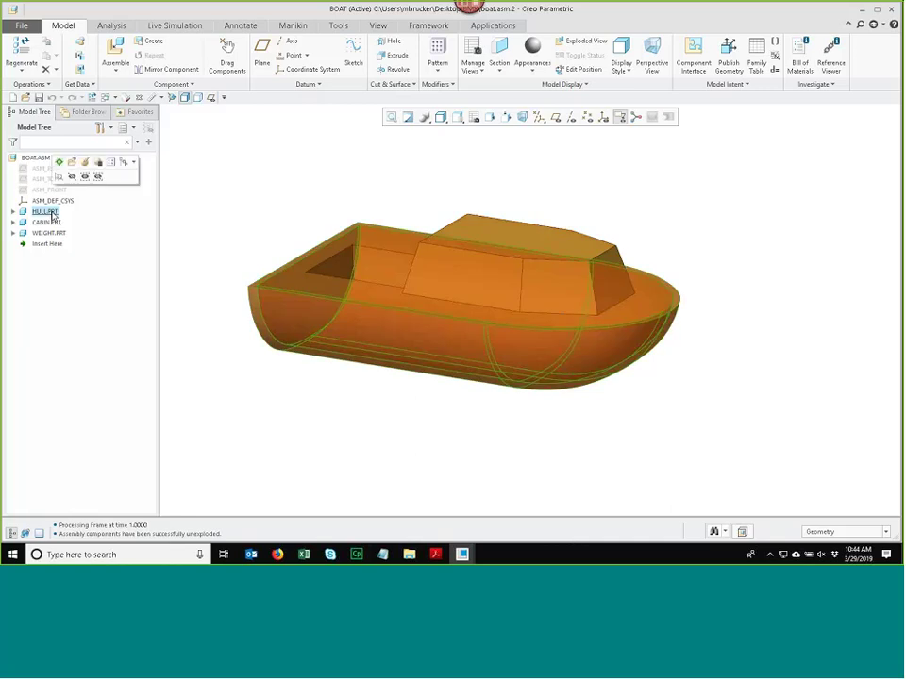
{"action": "right_click", "coordinate": [53, 215]}
{"action": "left_click", "coordinate": [67, 176]}
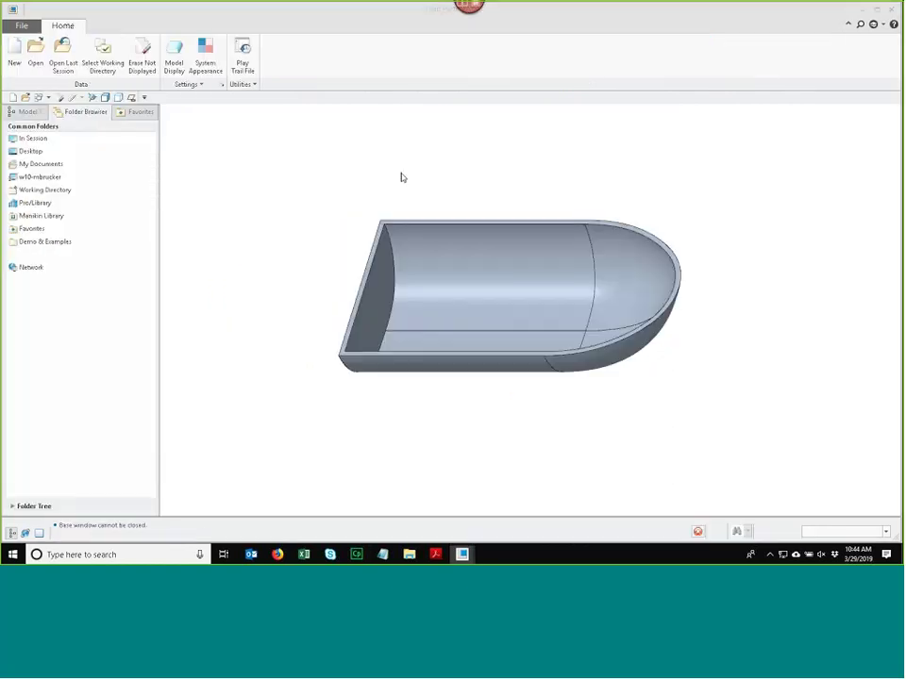
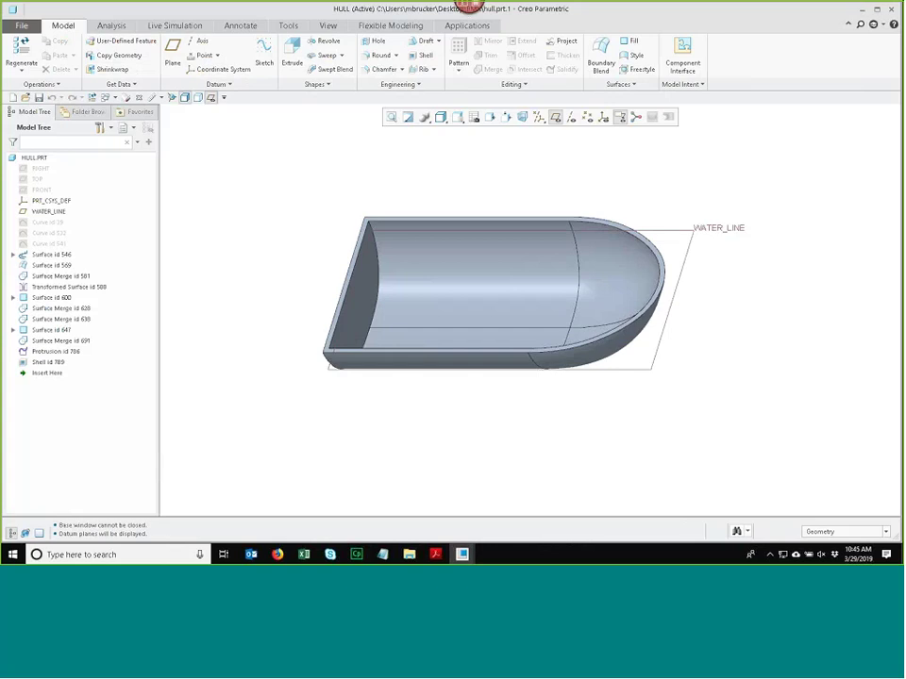
Step: Move the insert point above Shell id 789 so HULL displays as a solid, unshelled block
{"action": "left_click_drag", "start_coordinate": [44, 376], "coordinate": [45, 359]}
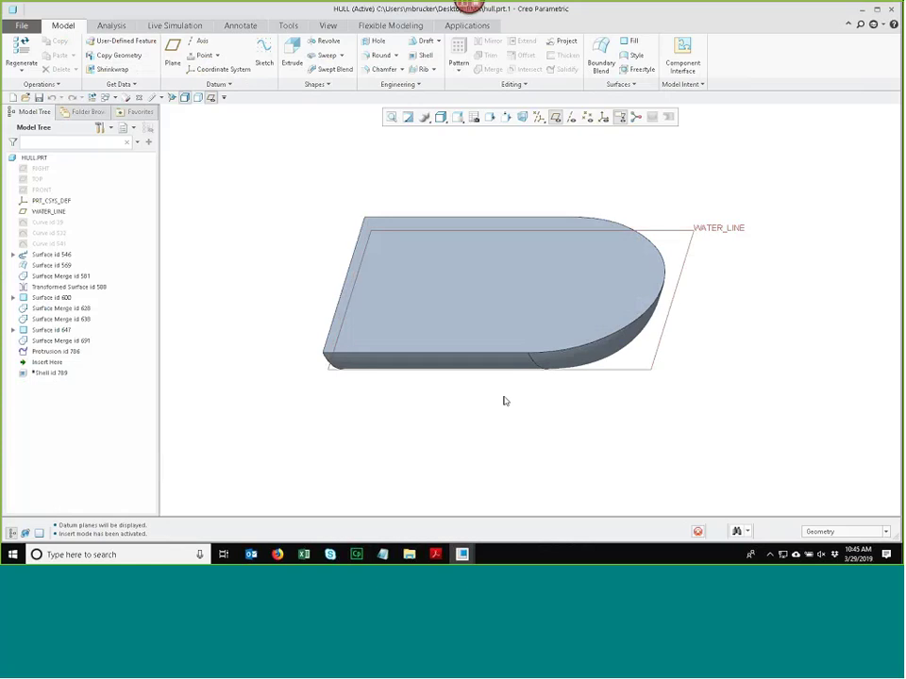
{"action": "scroll", "coordinate": [731, 328], "scroll_direction": "down", "scroll_amount": 1}
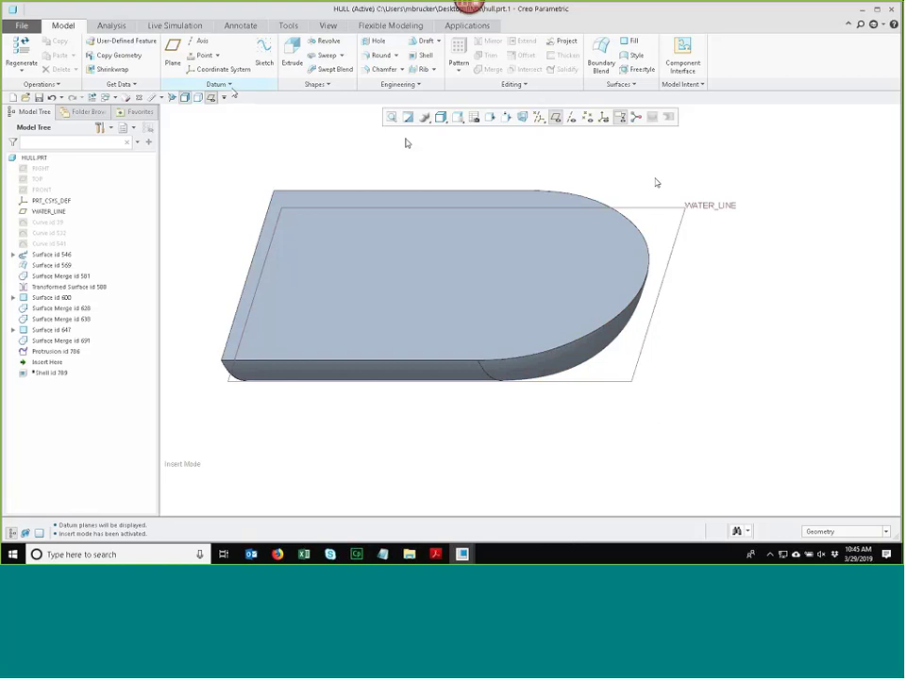
{"action": "scroll", "coordinate": [233, 92], "scroll_direction": "down", "scroll_amount": 1}
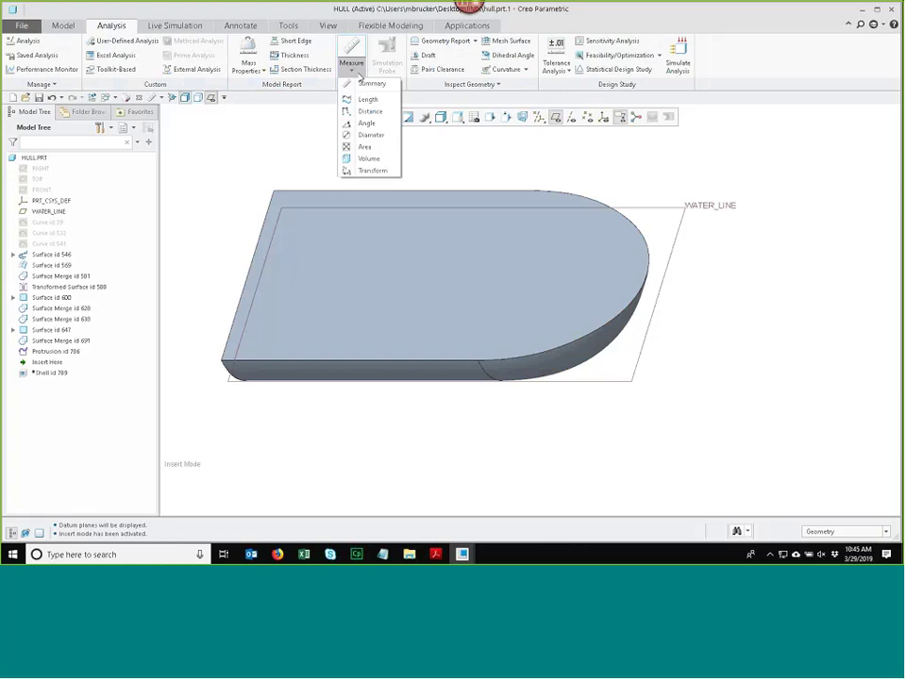
Step: Measure the hull's volume below WATER_LINE (15.3714) and save it as feature MEASURE_VOLUME_1
{"action": "left_click", "coordinate": [368, 159]}
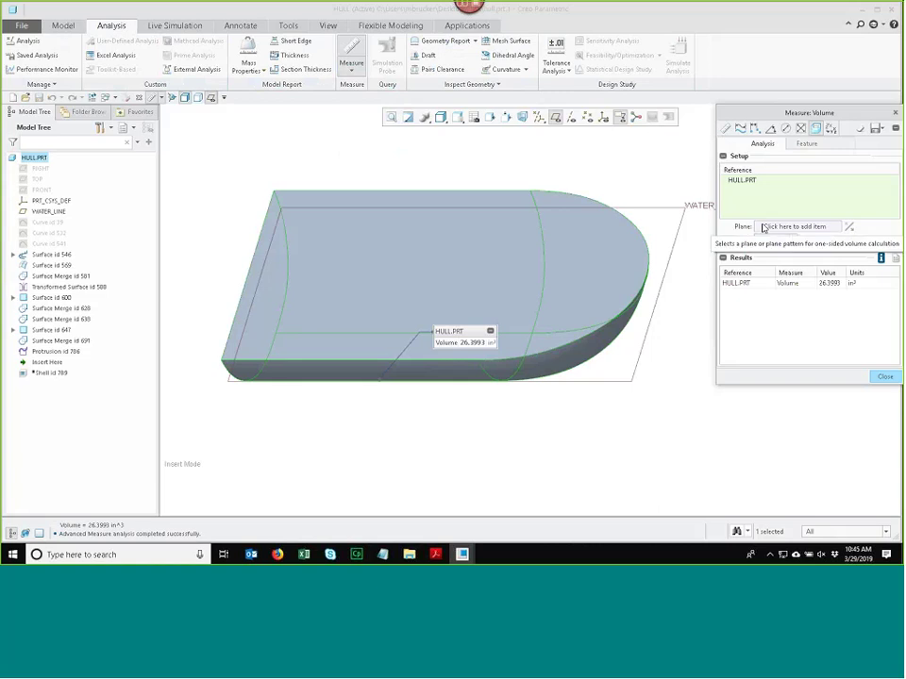
{"action": "left_click", "coordinate": [793, 226]}
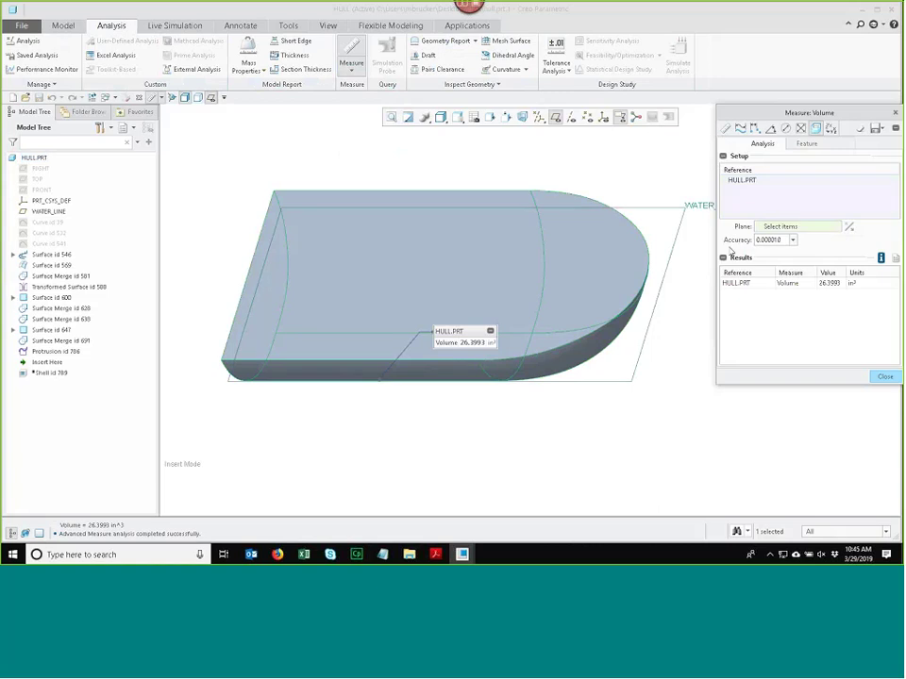
{"action": "left_click", "coordinate": [667, 269]}
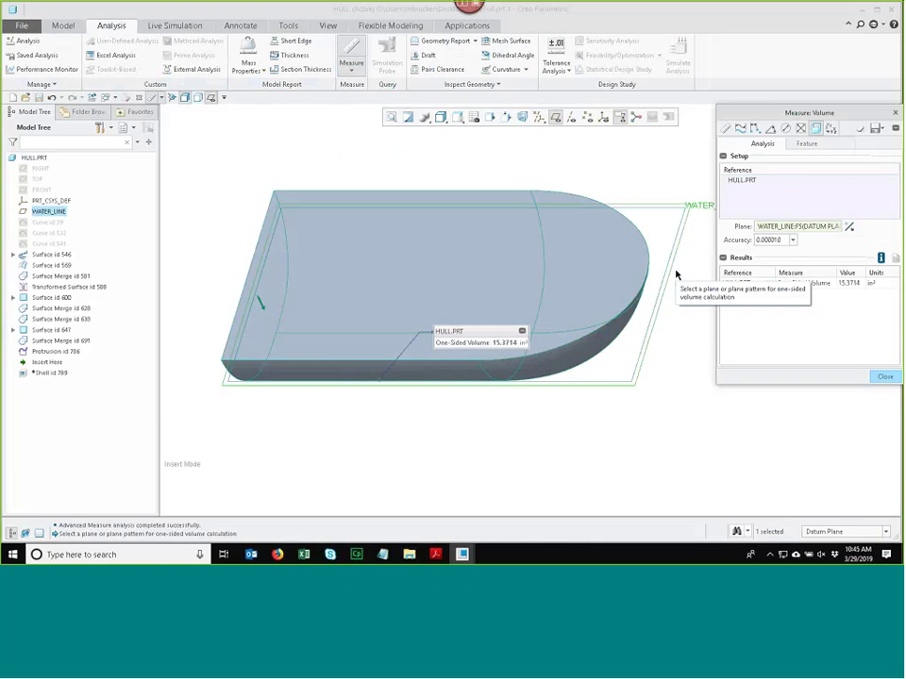
{"action": "left_click", "coordinate": [876, 128]}
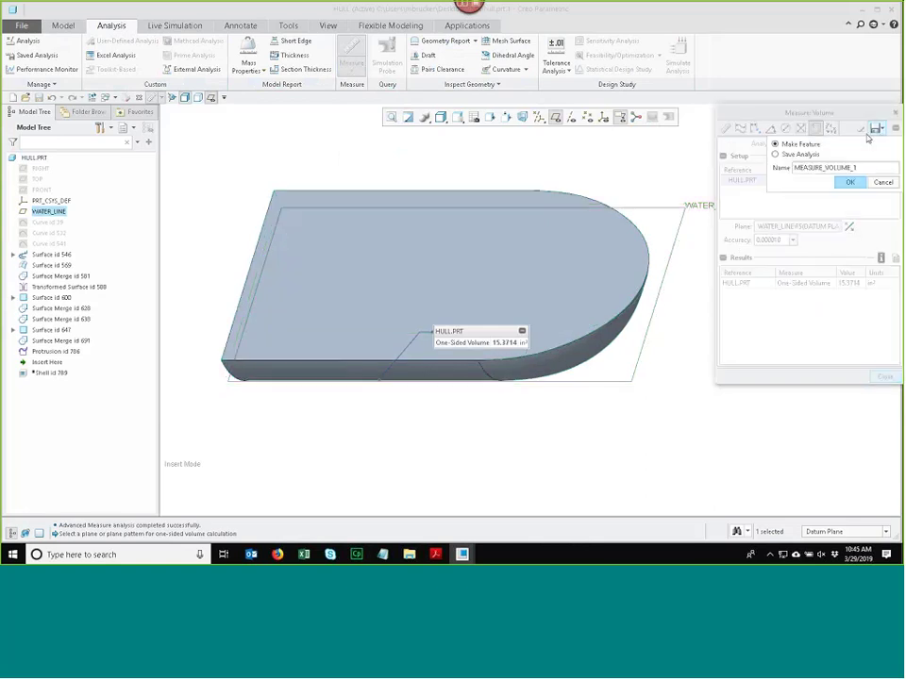
{"action": "left_click", "coordinate": [852, 182]}
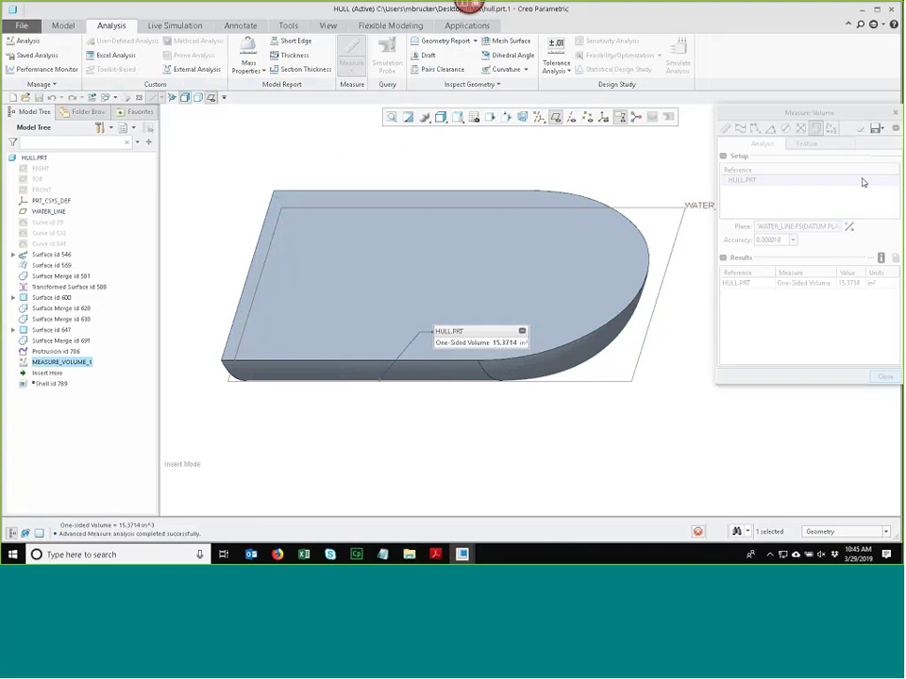
{"action": "left_click", "coordinate": [894, 114]}
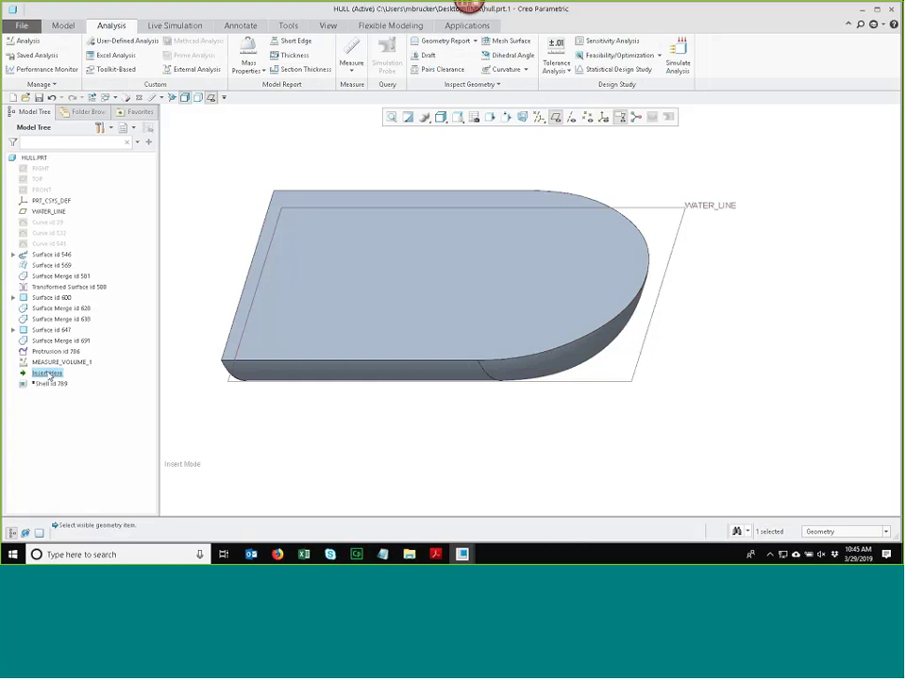
Step: Move the insert point below Shell id 789 and switch to the BOAT.ASM window
{"action": "left_click_drag", "start_coordinate": [46, 373], "coordinate": [47, 385]}
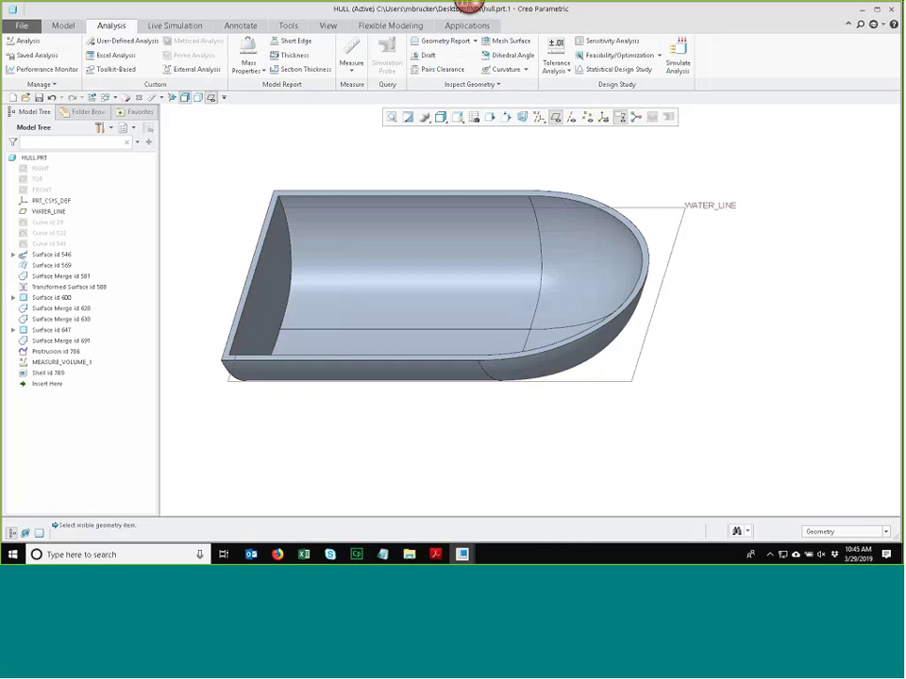
{"action": "left_click", "coordinate": [113, 97]}
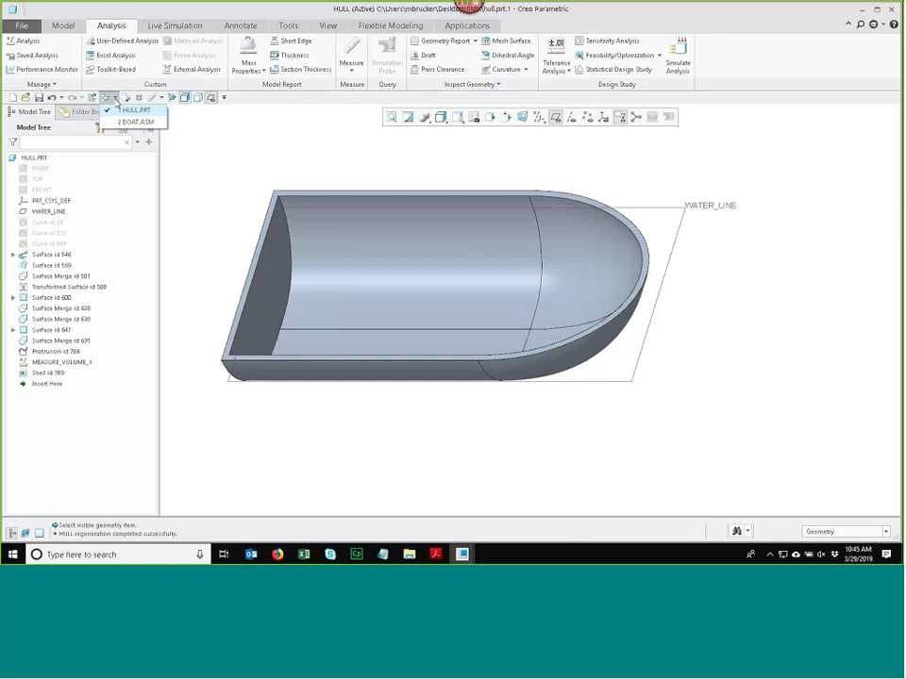
{"action": "left_click", "coordinate": [134, 122]}
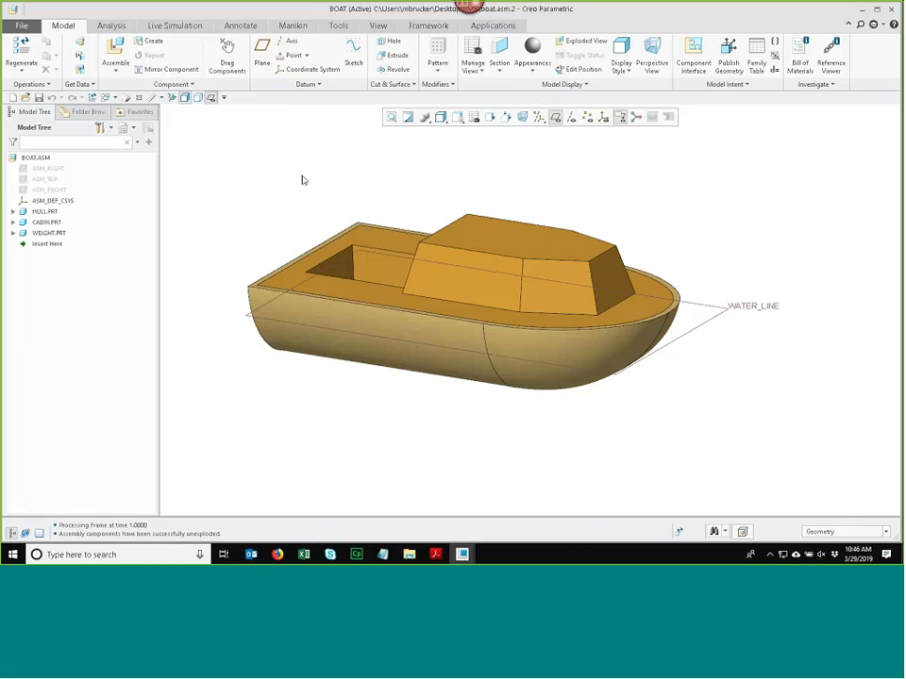
Step: Create mass properties feature MASS_PROP_1 in BOAT, creating MASS but not VOLUME or SURF_AREA
{"action": "left_click", "coordinate": [113, 25]}
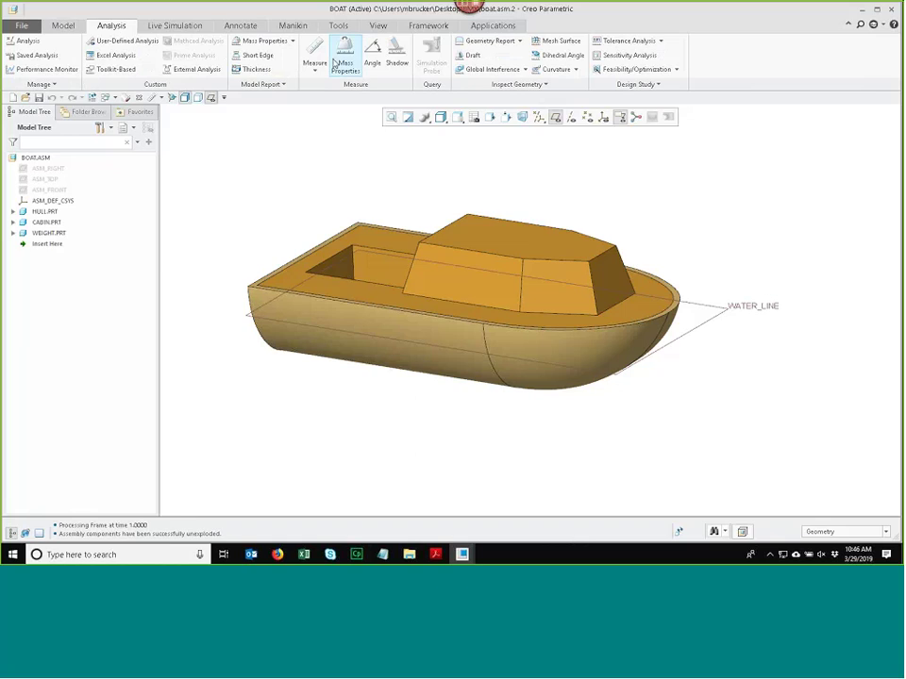
{"action": "left_click", "coordinate": [340, 63]}
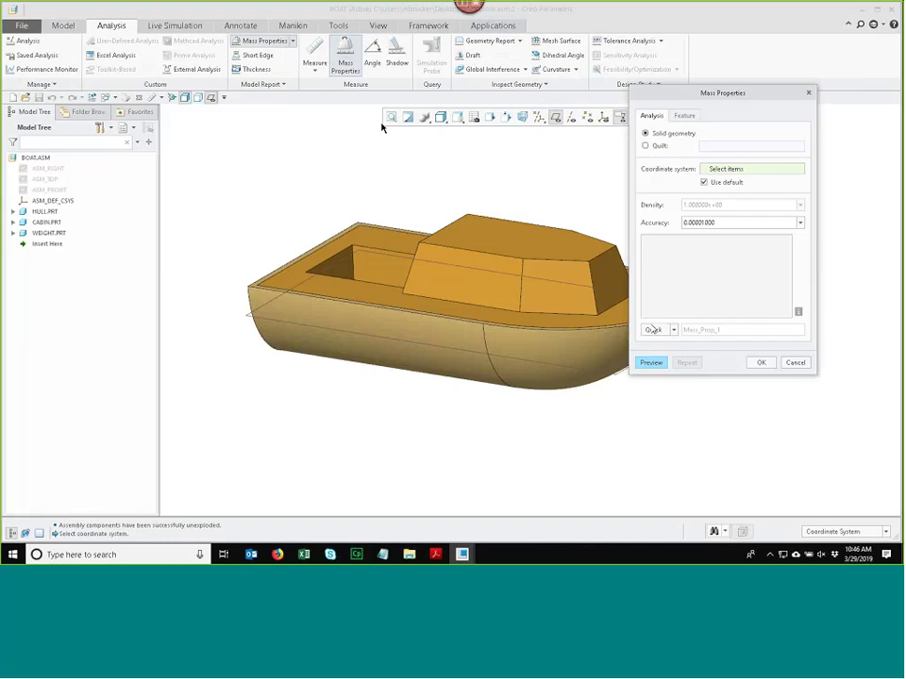
{"action": "left_click", "coordinate": [653, 329]}
{"action": "left_click", "coordinate": [649, 361]}
{"action": "left_click", "coordinate": [649, 362]}
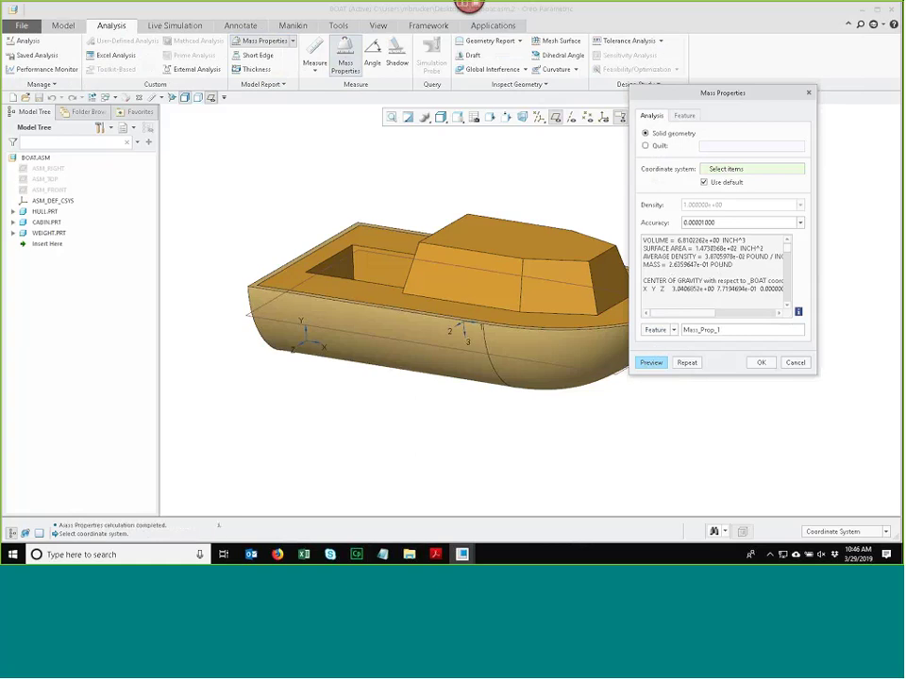
{"action": "left_click", "coordinate": [684, 115]}
{"action": "left_click", "coordinate": [661, 198]}
{"action": "left_click", "coordinate": [660, 186]}
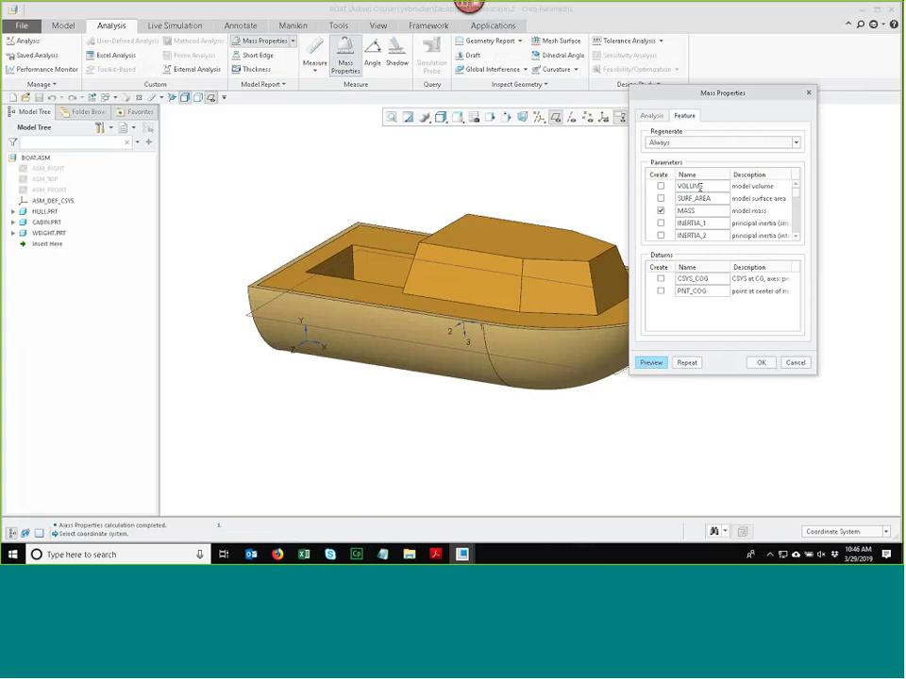
{"action": "left_click", "coordinate": [760, 363]}
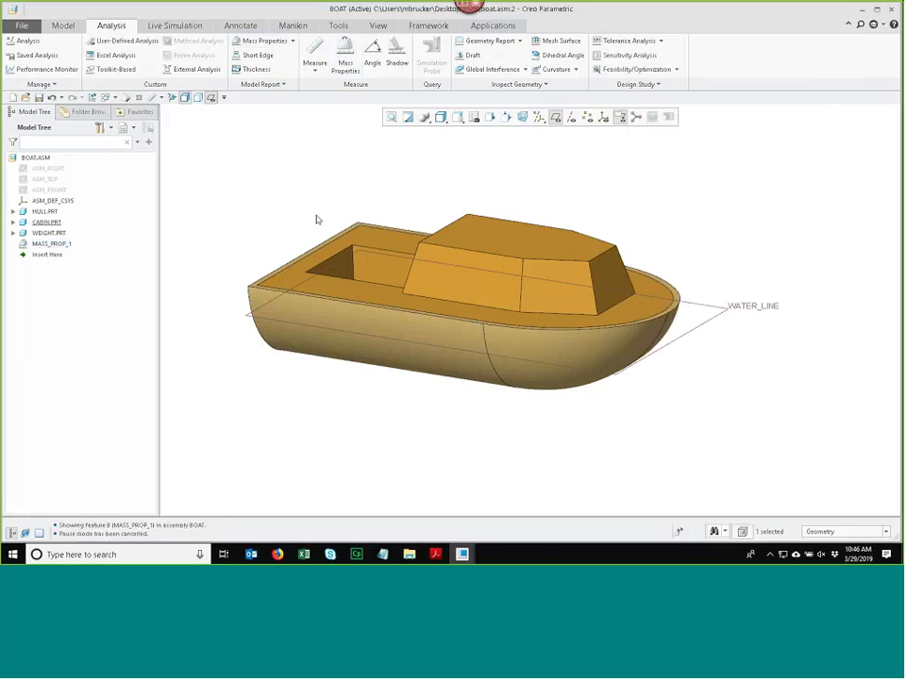
Step: Add a Feat Params tree column named mass, showing 0.26 for MASS_PROP_1
{"action": "left_click", "coordinate": [99, 128]}
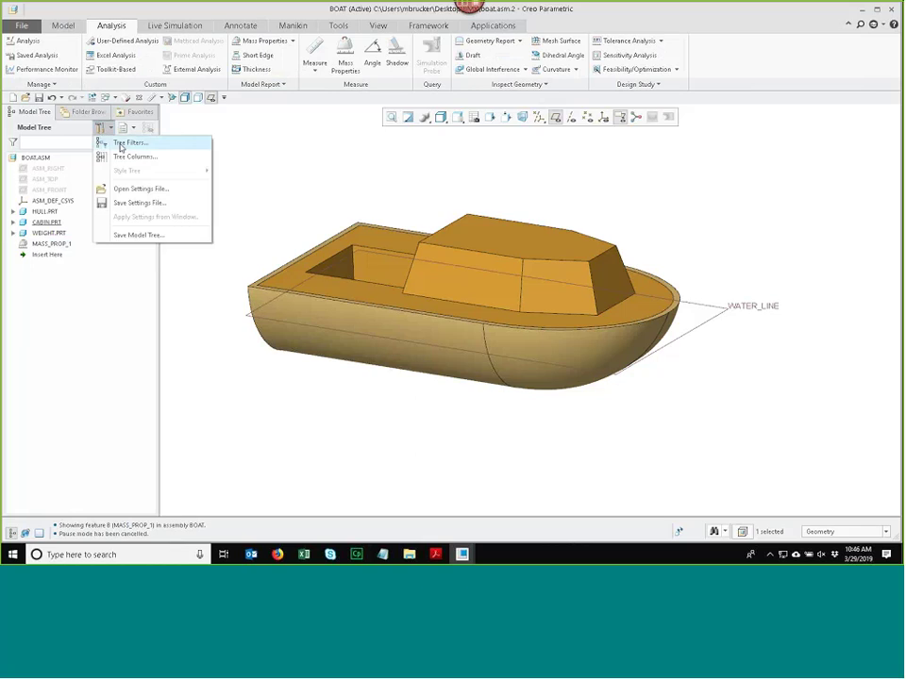
{"action": "left_click", "coordinate": [141, 156]}
{"action": "left_click", "coordinate": [362, 206]}
{"action": "scroll", "coordinate": [345, 283], "scroll_direction": "down", "scroll_amount": 3}
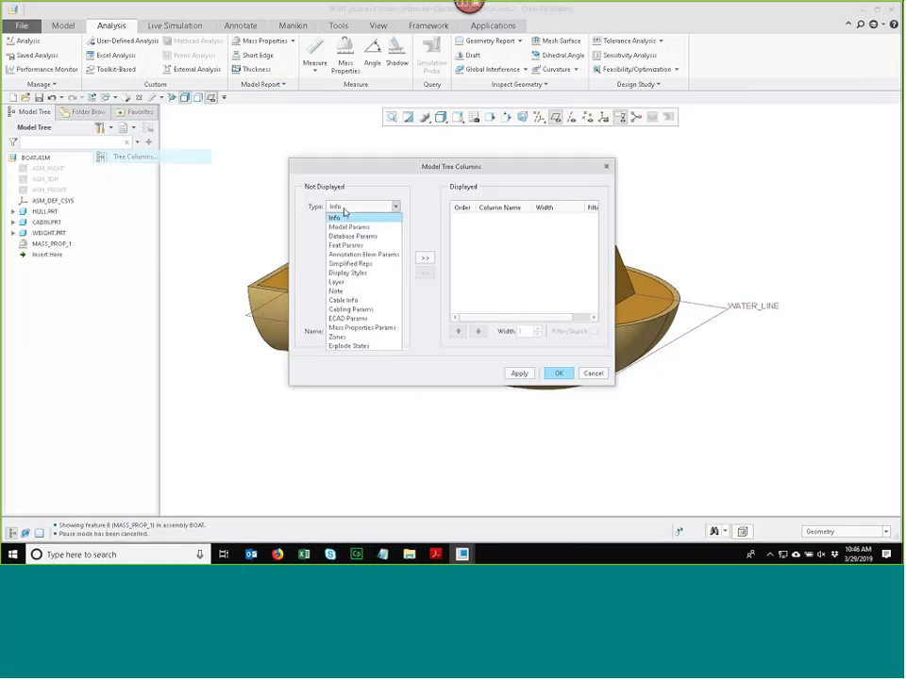
{"action": "left_click", "coordinate": [351, 249]}
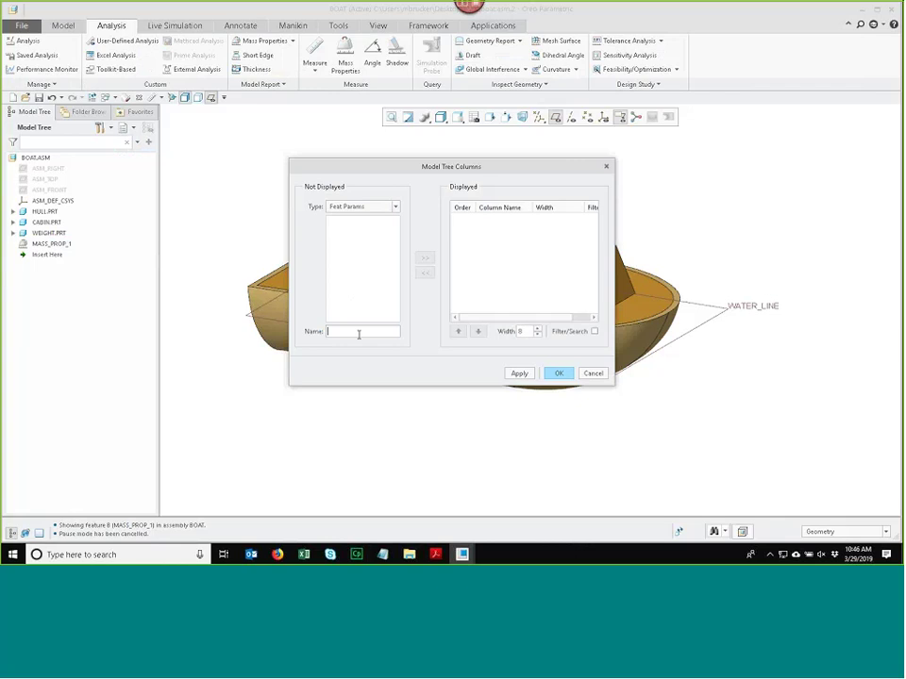
{"action": "key", "text": "Return"}
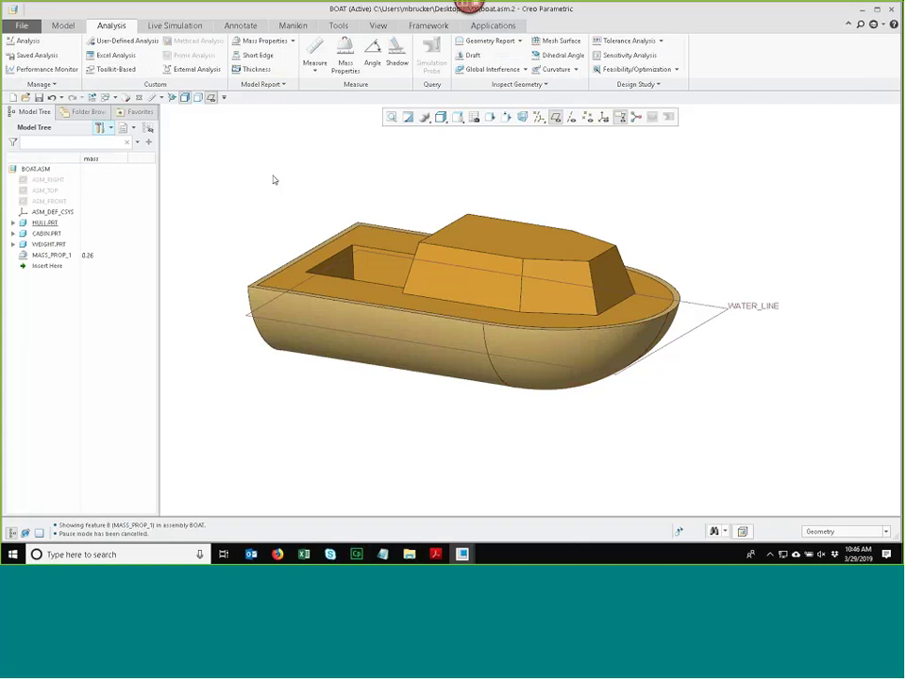
{"action": "middle_click_drag", "start_coordinate": [400, 192], "coordinate": [407, 194], "text": "shift"}
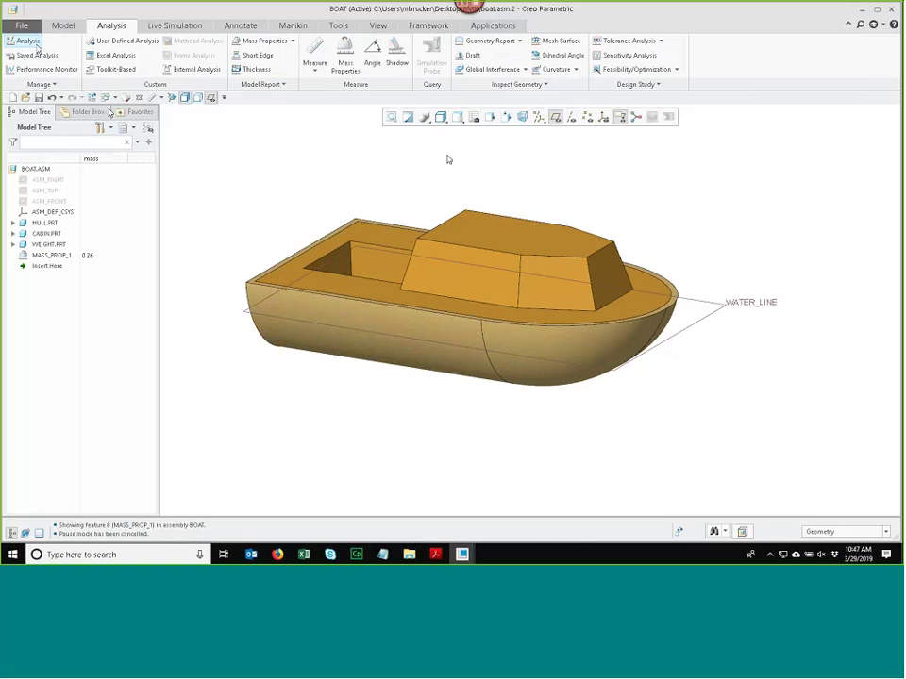
Step: Start a Relation-type analysis feature ANALYSIS1 and bring up its empty relations editor
{"action": "left_click", "coordinate": [27, 40]}
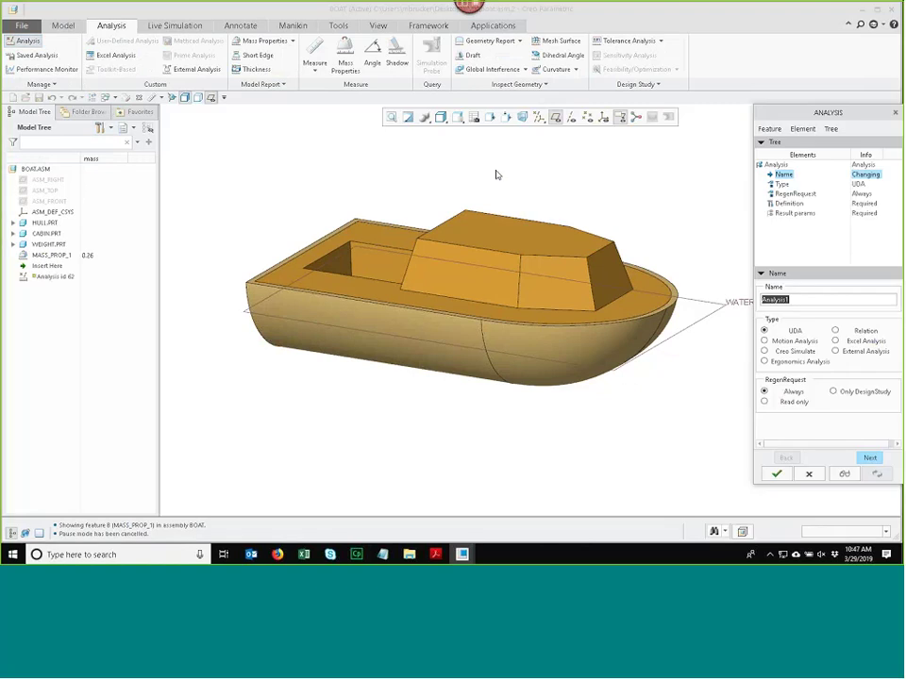
{"action": "left_click", "coordinate": [836, 330]}
{"action": "left_click", "coordinate": [869, 458]}
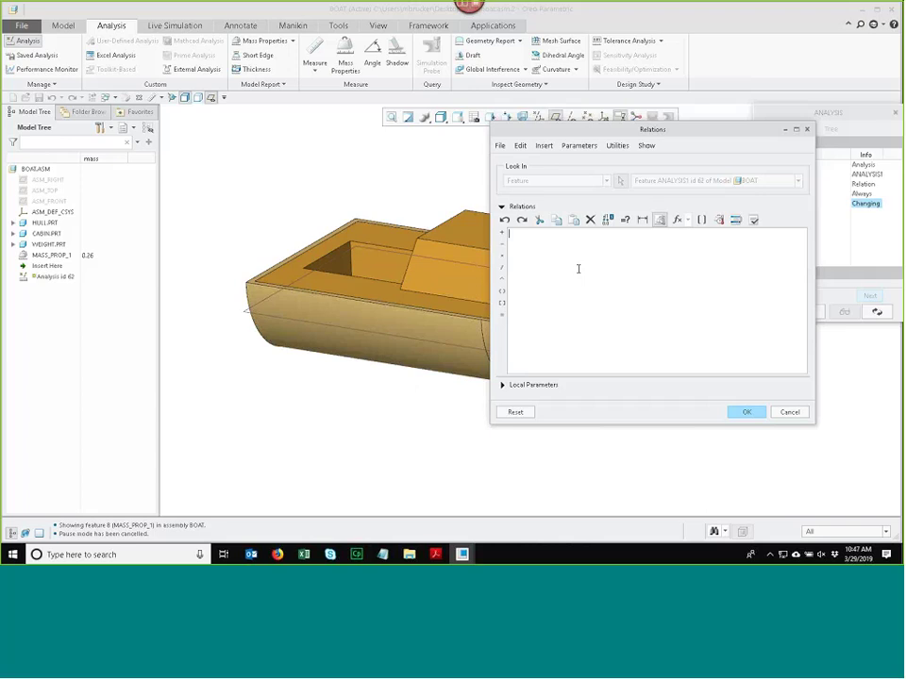
Step: Write md = (ONE_SIDED_VOLUME from MEASURE_VOLUME_1 *.036) in the relation
{"action": "type", "text": "md = ("}
{"action": "left_click", "coordinate": [701, 221]}
{"action": "left_click", "coordinate": [552, 224]}
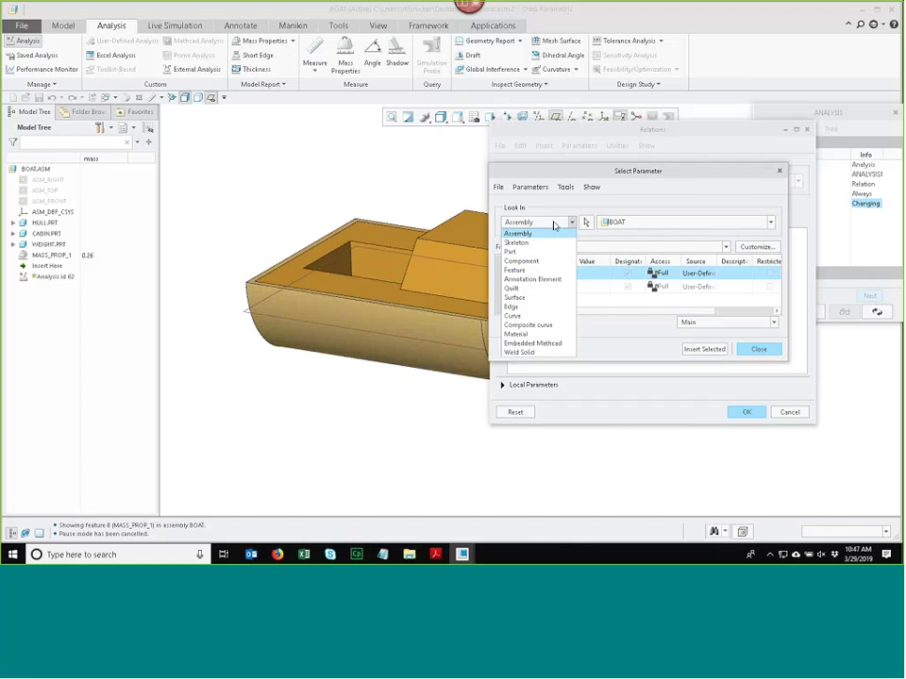
{"action": "left_click", "coordinate": [515, 270]}
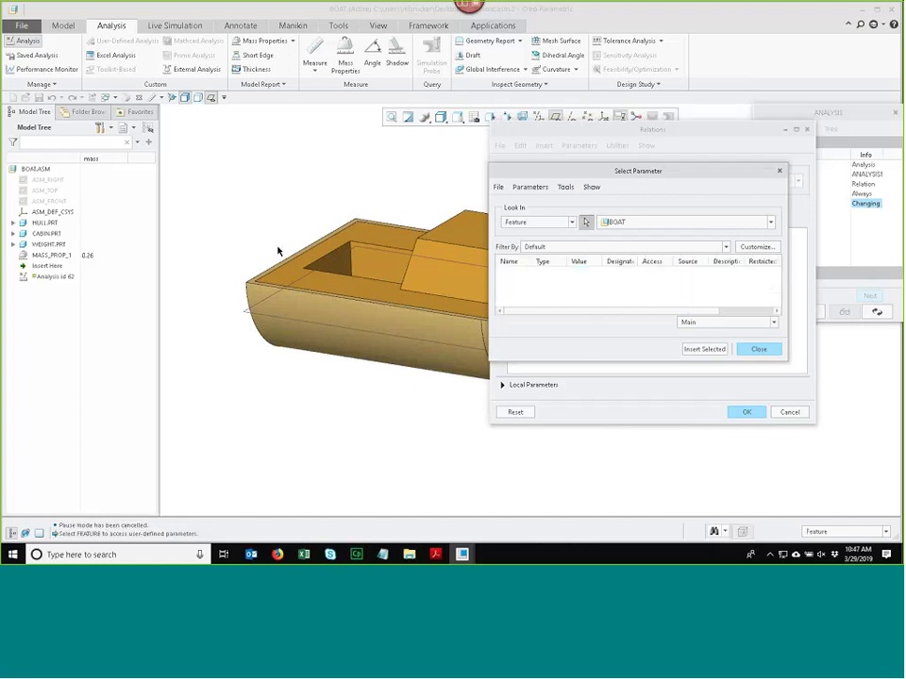
{"action": "left_click", "coordinate": [13, 223]}
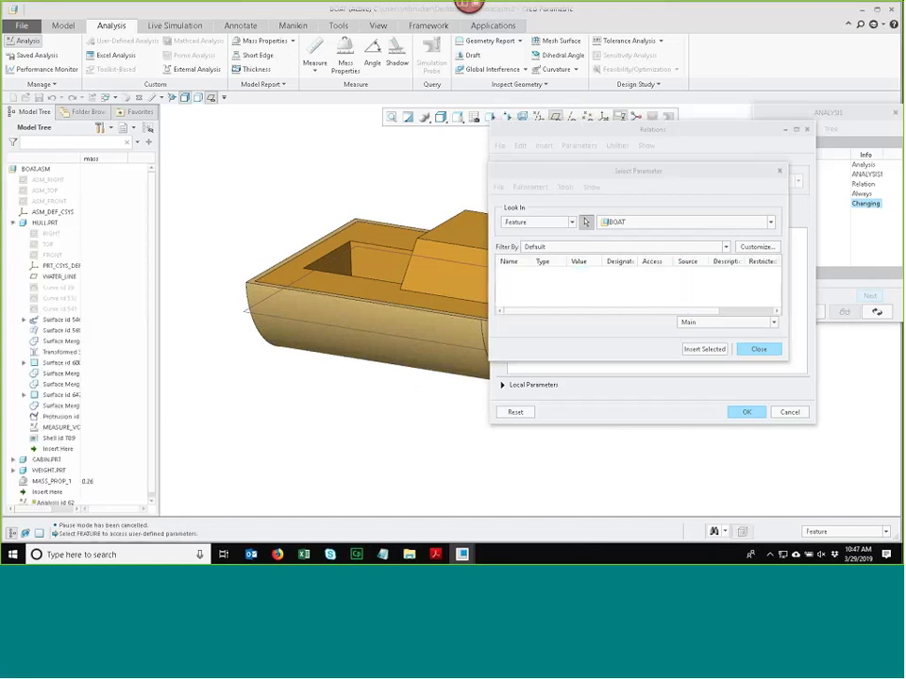
{"action": "left_click", "coordinate": [56, 427]}
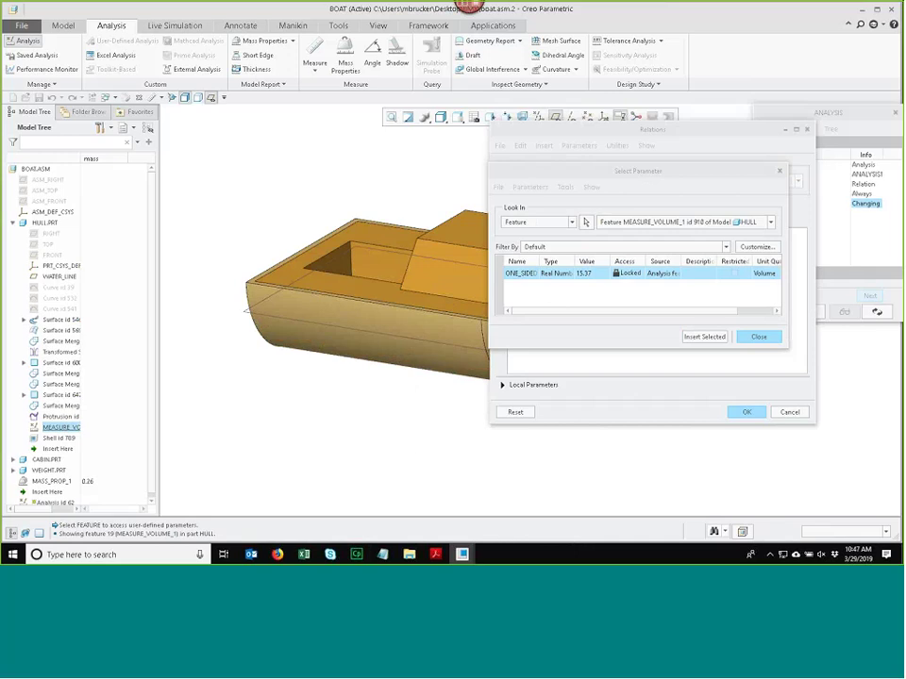
{"action": "left_click", "coordinate": [709, 337]}
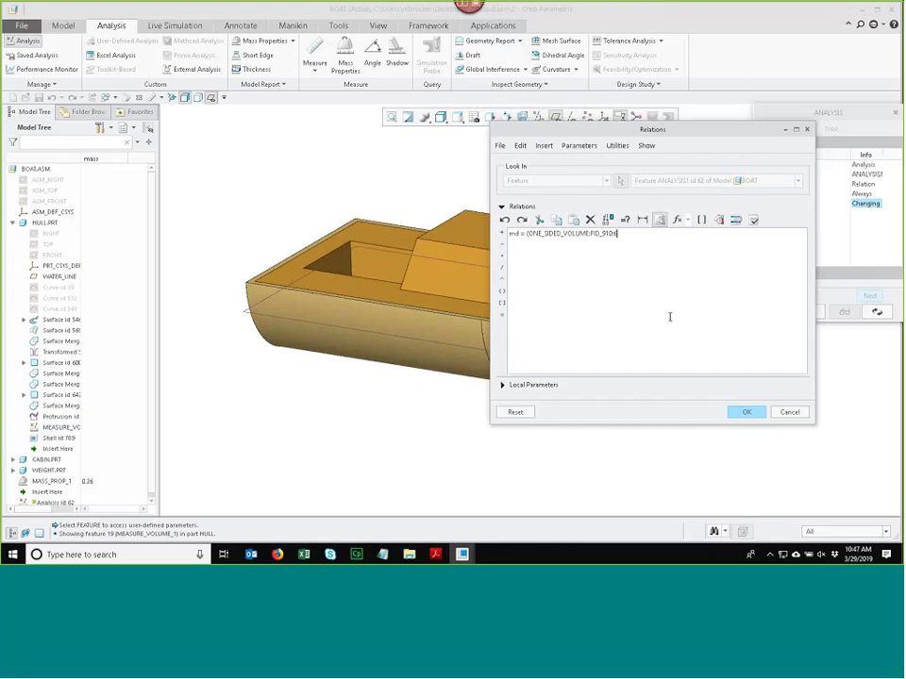
{"action": "key", "text": "Left"}
{"action": "type", "text": "*.036)"}
Step: Subtract MASS_PROP_1's MASS parameter in the md relation
{"action": "left_click", "coordinate": [641, 220]}
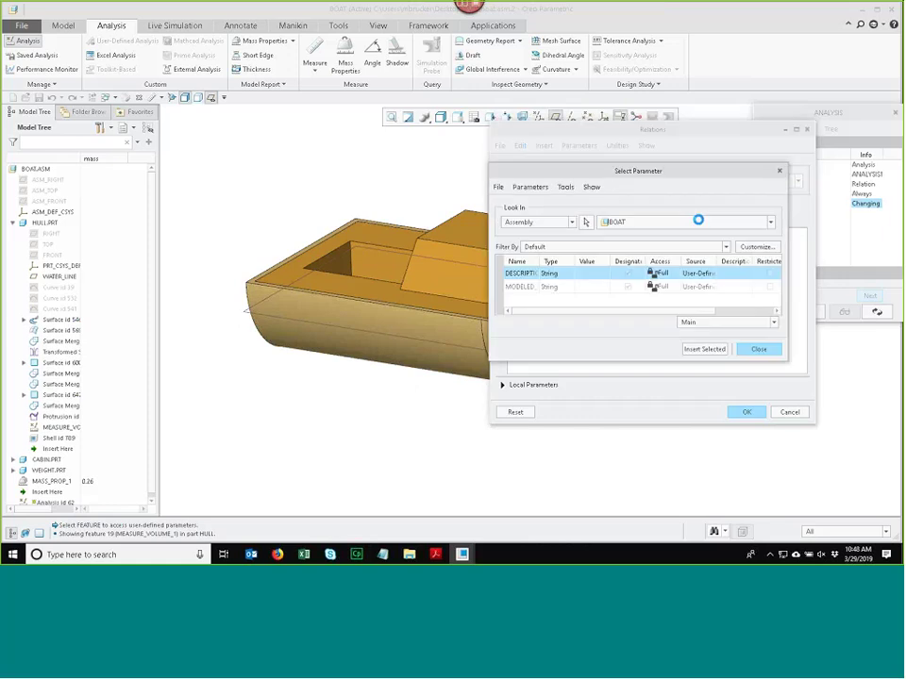
{"action": "left_click", "coordinate": [570, 222]}
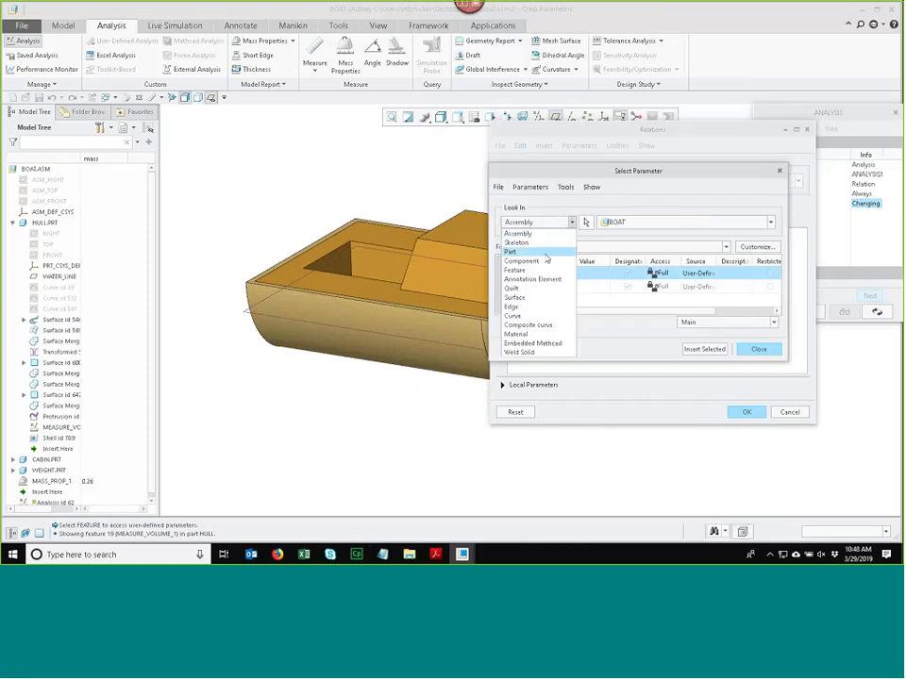
{"action": "left_click", "coordinate": [517, 270]}
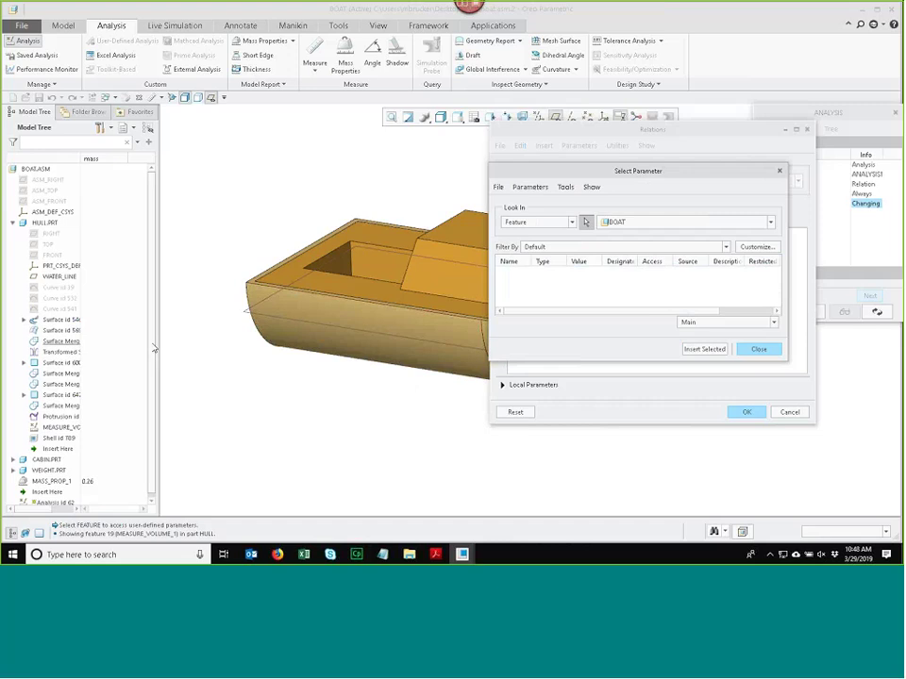
{"action": "scroll", "coordinate": [104, 396], "scroll_direction": "down", "scroll_amount": 1}
{"action": "left_click", "coordinate": [70, 481]}
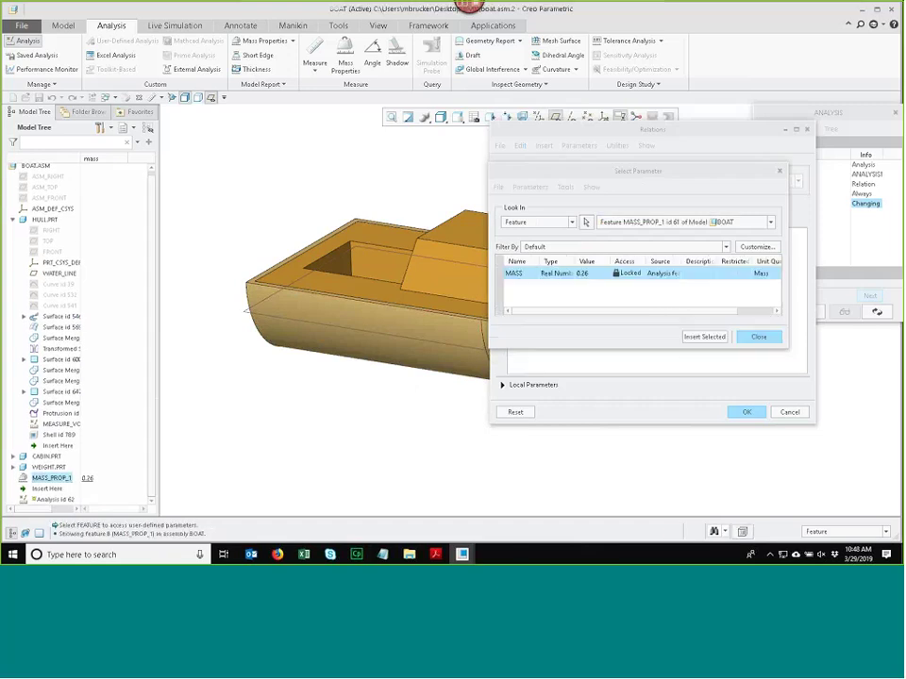
{"action": "left_click", "coordinate": [704, 337]}
Step: Verify the md relation and finish creating the ANALYSIS1 feature
{"action": "left_click", "coordinate": [617, 145]}
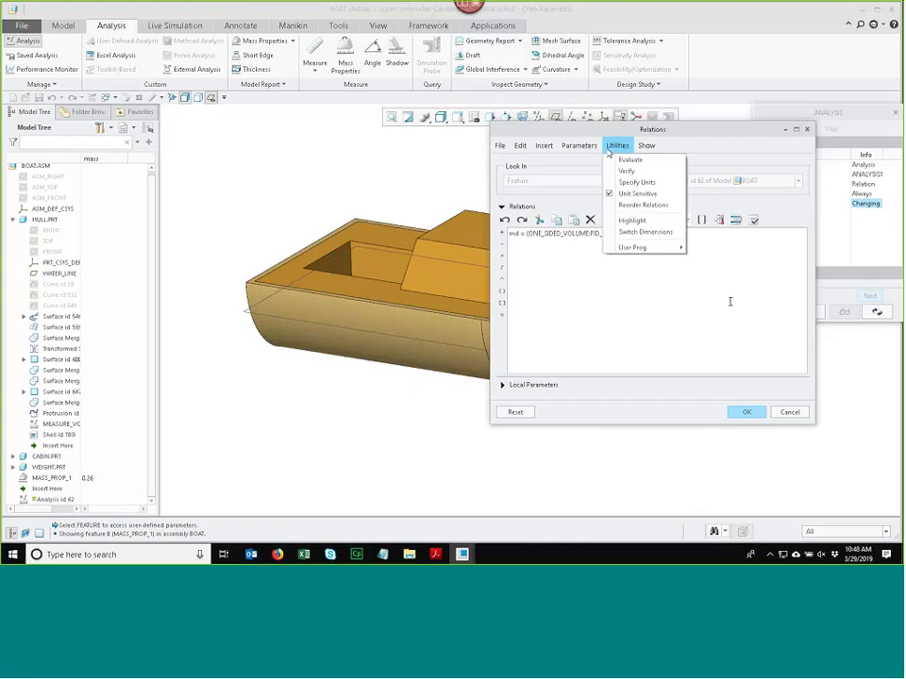
{"action": "left_click", "coordinate": [641, 231]}
{"action": "left_click", "coordinate": [753, 220]}
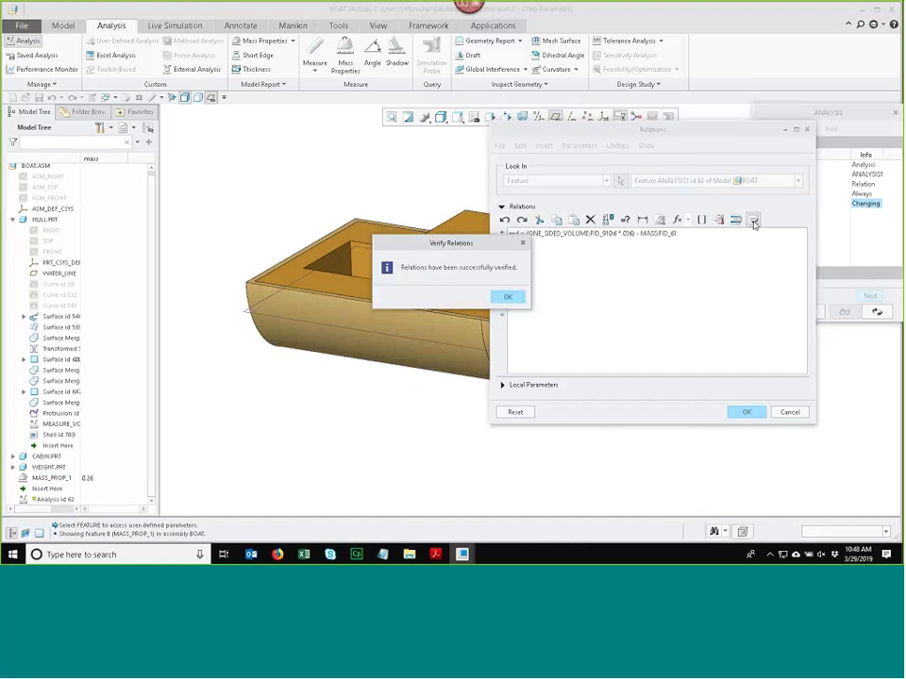
{"action": "left_click", "coordinate": [507, 296]}
{"action": "left_click", "coordinate": [746, 411]}
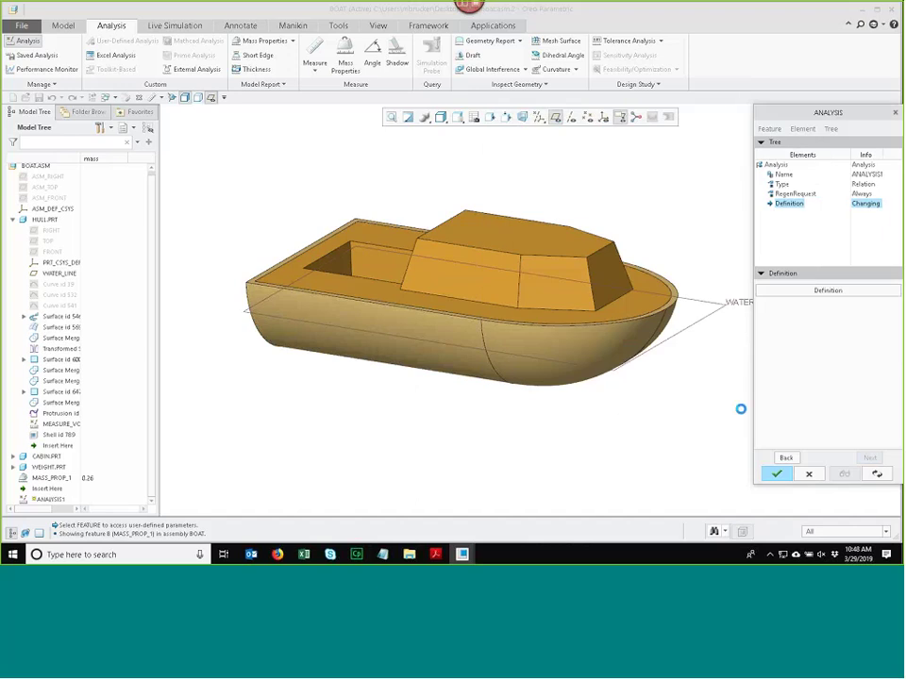
{"action": "scroll", "coordinate": [612, 398], "scroll_direction": "up", "scroll_amount": 2}
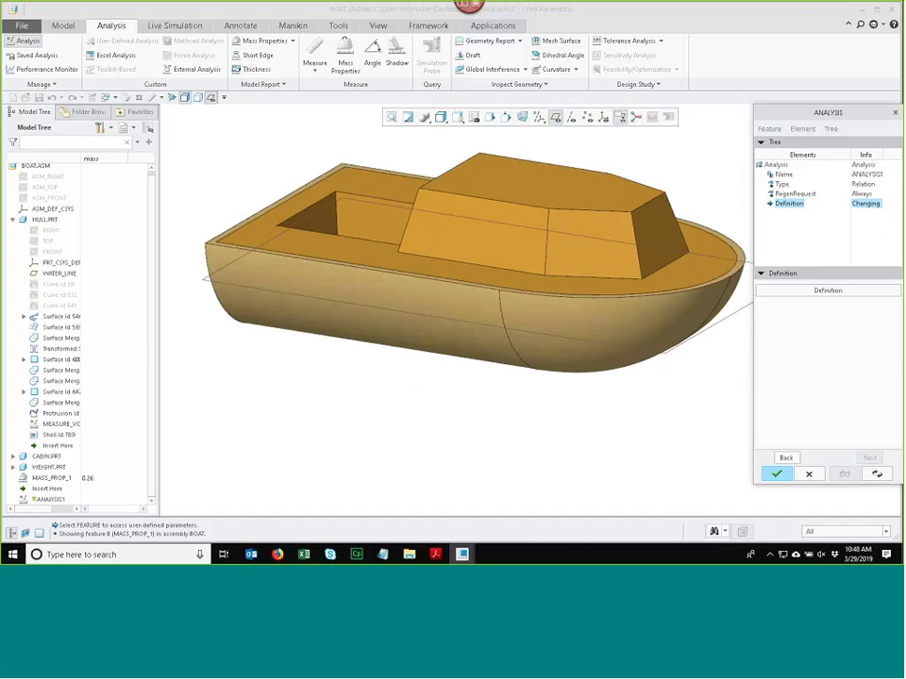
{"action": "left_click", "coordinate": [776, 473]}
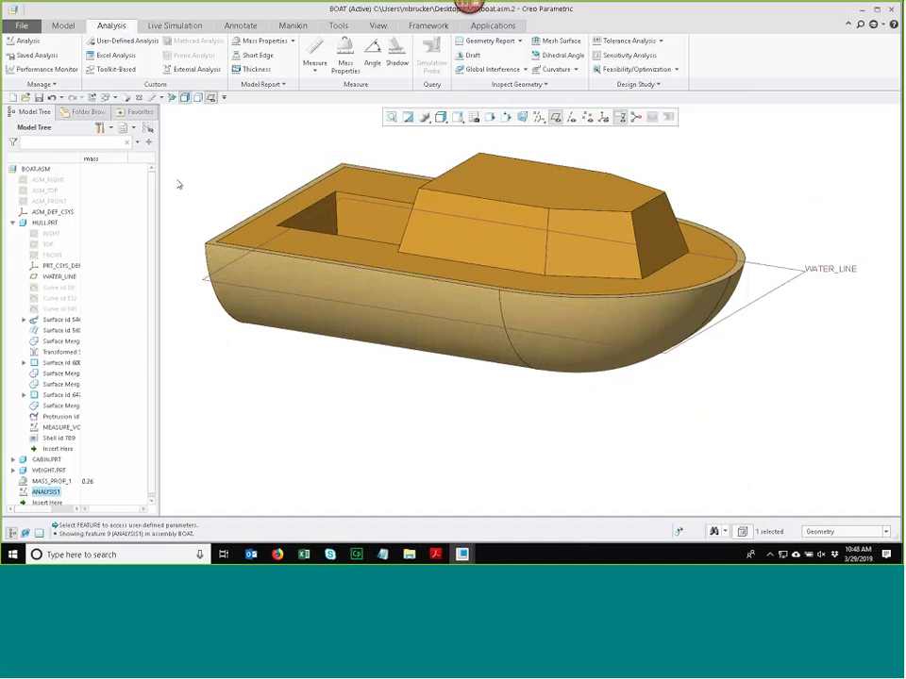
Step: Add a Feat Params tree column named md, showing 0.29 for ANALYSIS1
{"action": "left_click", "coordinate": [108, 129]}
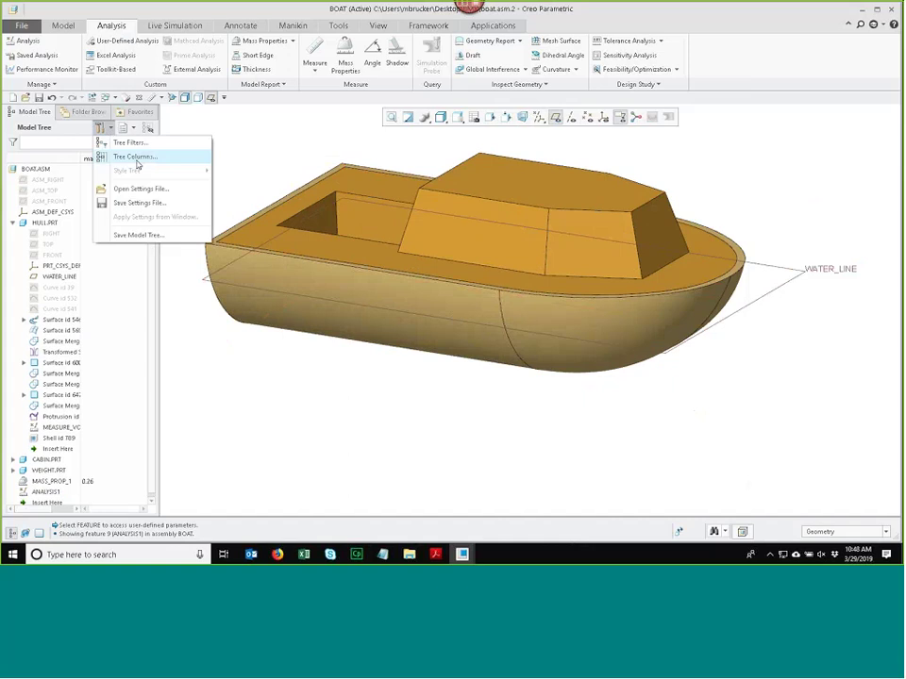
{"action": "left_click", "coordinate": [136, 158]}
{"action": "left_click", "coordinate": [366, 211]}
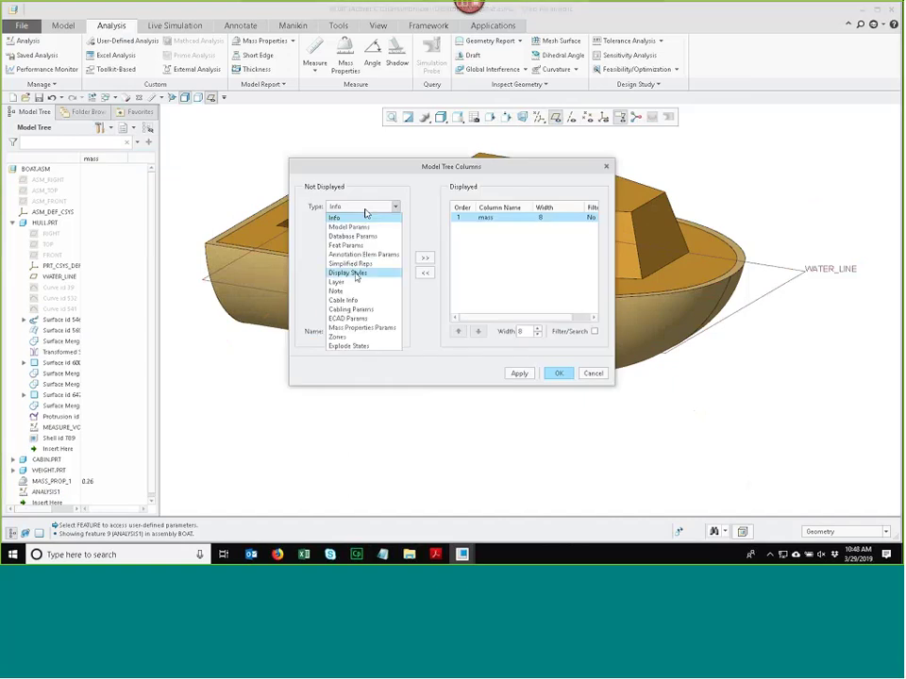
{"action": "left_click", "coordinate": [348, 245]}
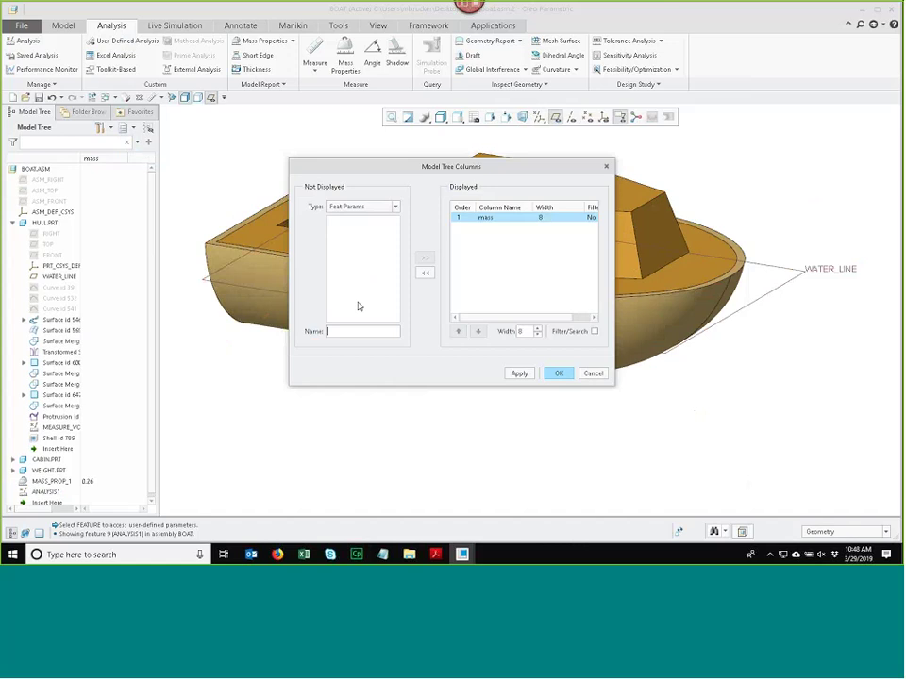
{"action": "type", "text": "md"}
{"action": "key", "text": "Return"}
{"action": "key", "text": "Return"}
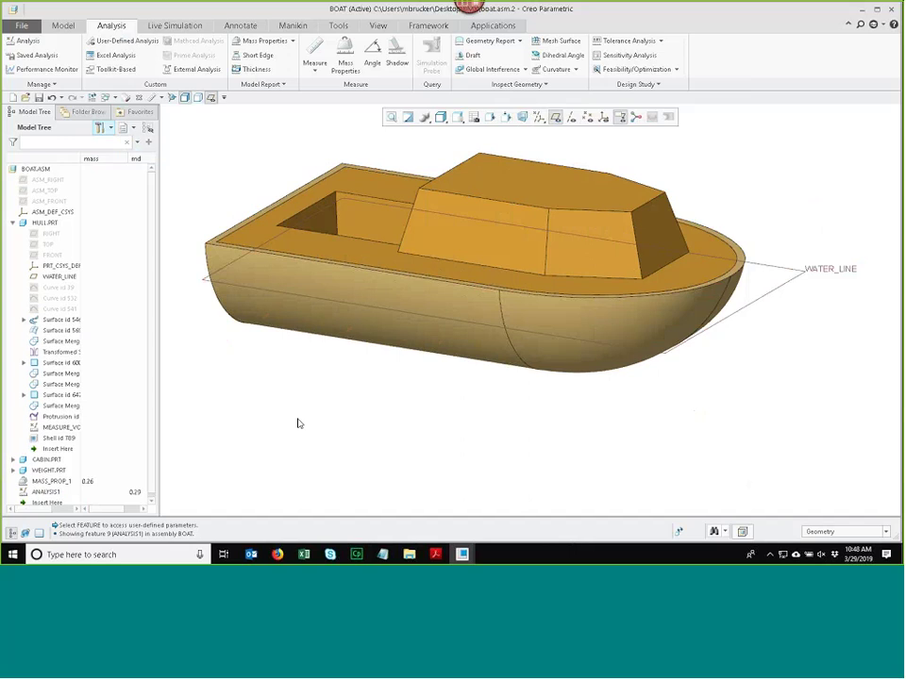
{"action": "scroll", "coordinate": [297, 423], "scroll_direction": "up", "scroll_amount": 2}
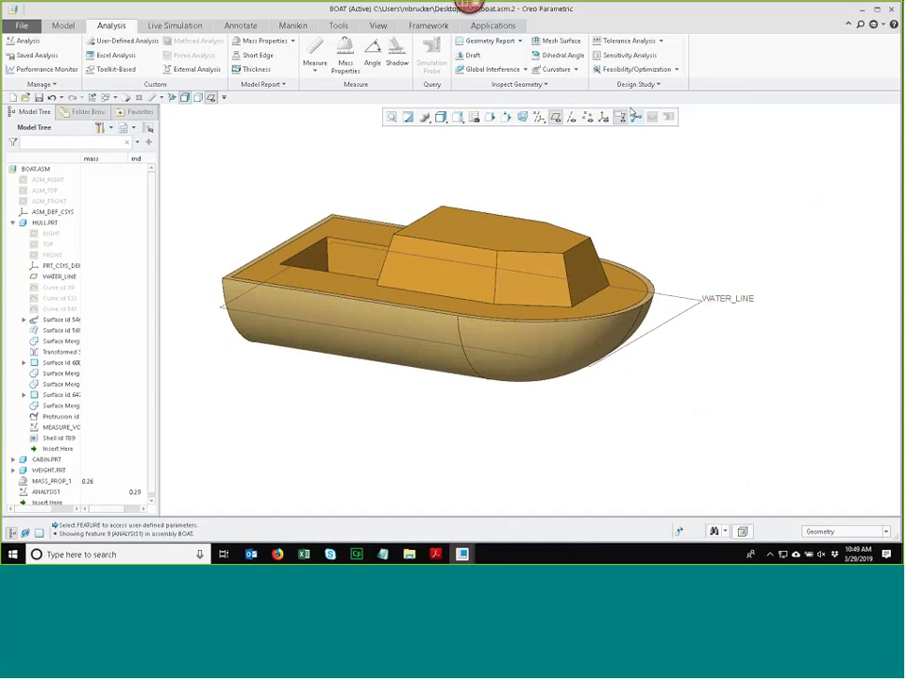
Step: Create feasibility study FEAS1 with a design constraint MD:ANALYSIS1 equal to 0
{"action": "left_click", "coordinate": [621, 70]}
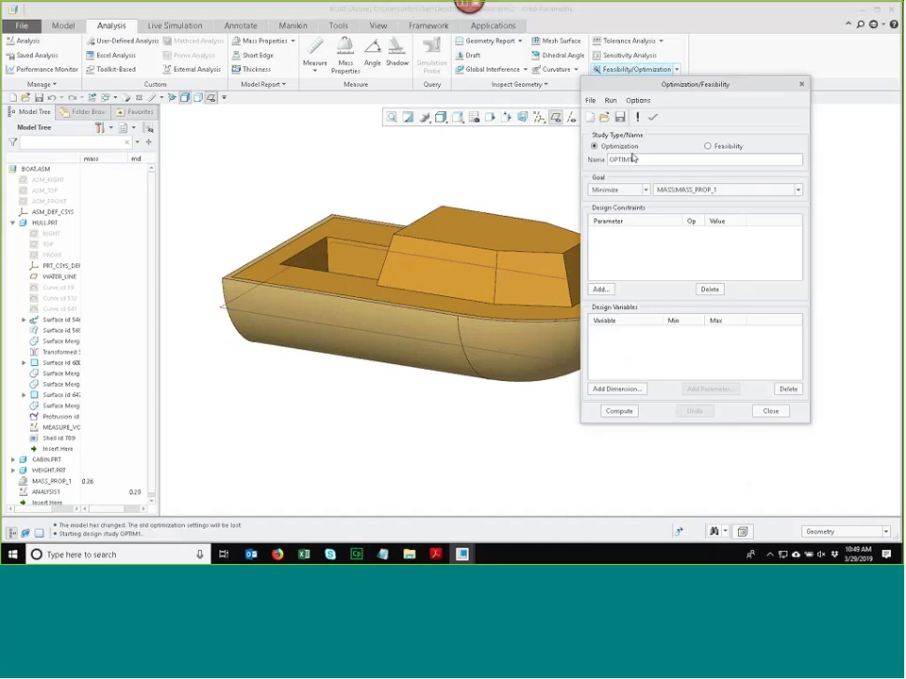
{"action": "left_click", "coordinate": [707, 146]}
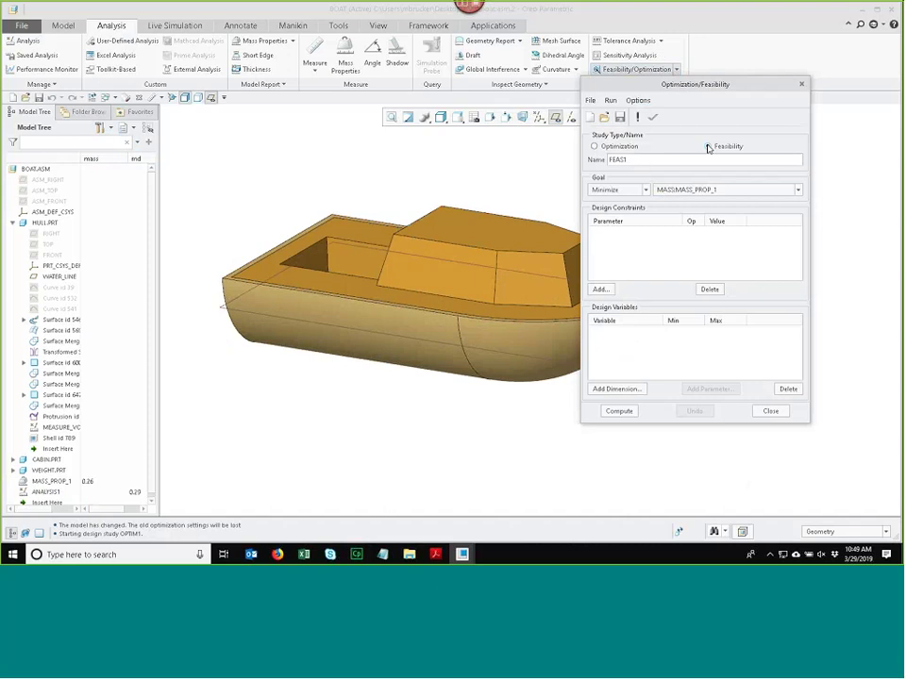
{"action": "left_click", "coordinate": [600, 288]}
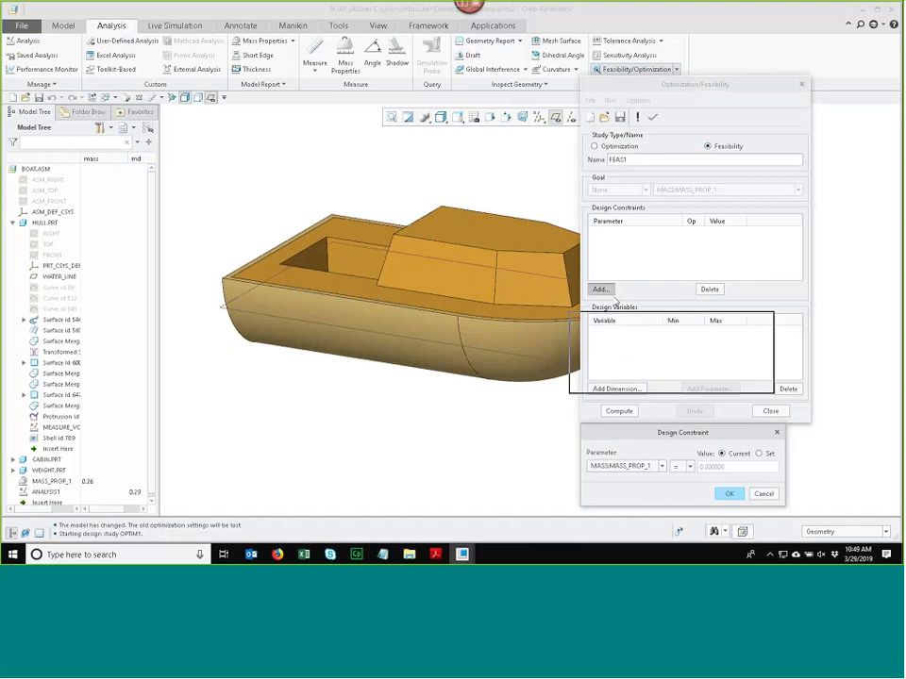
{"action": "left_click_drag", "start_coordinate": [615, 302], "coordinate": [593, 224]}
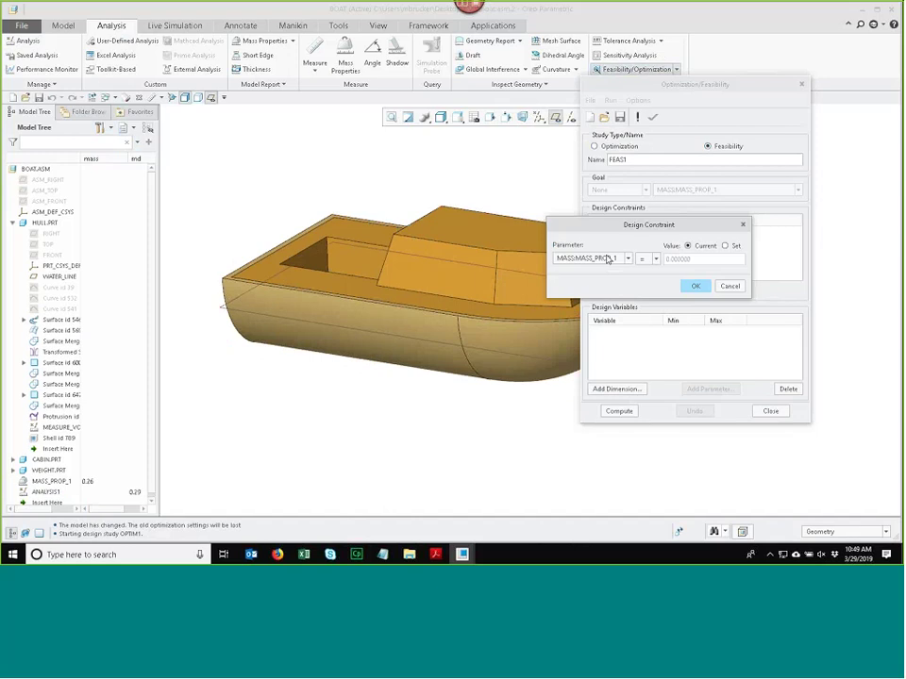
{"action": "left_click", "coordinate": [608, 258]}
{"action": "left_click", "coordinate": [571, 279]}
{"action": "left_click", "coordinate": [724, 245]}
{"action": "left_click", "coordinate": [695, 286]}
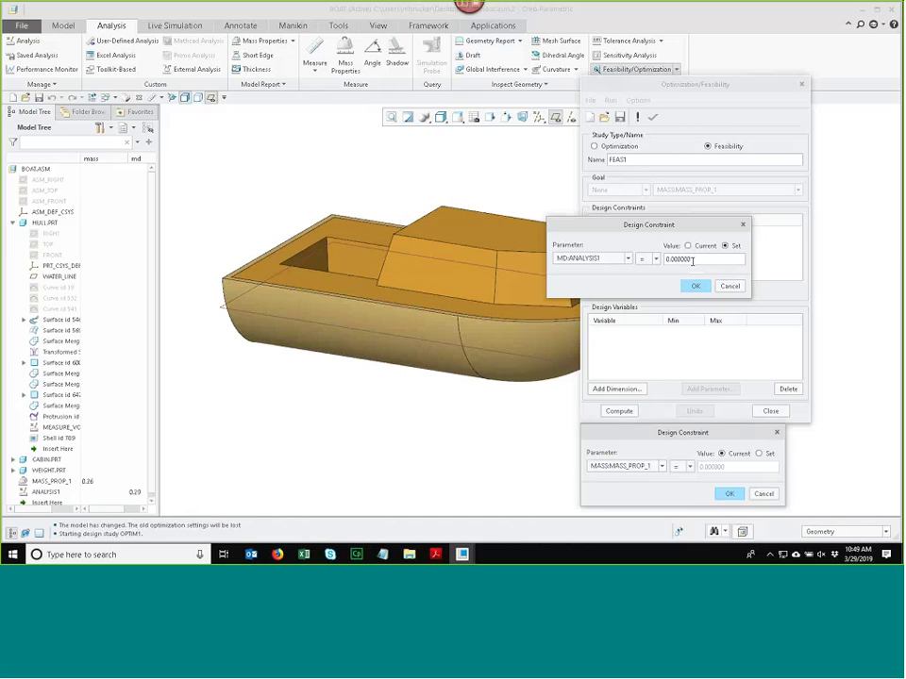
{"action": "left_click", "coordinate": [623, 389]}
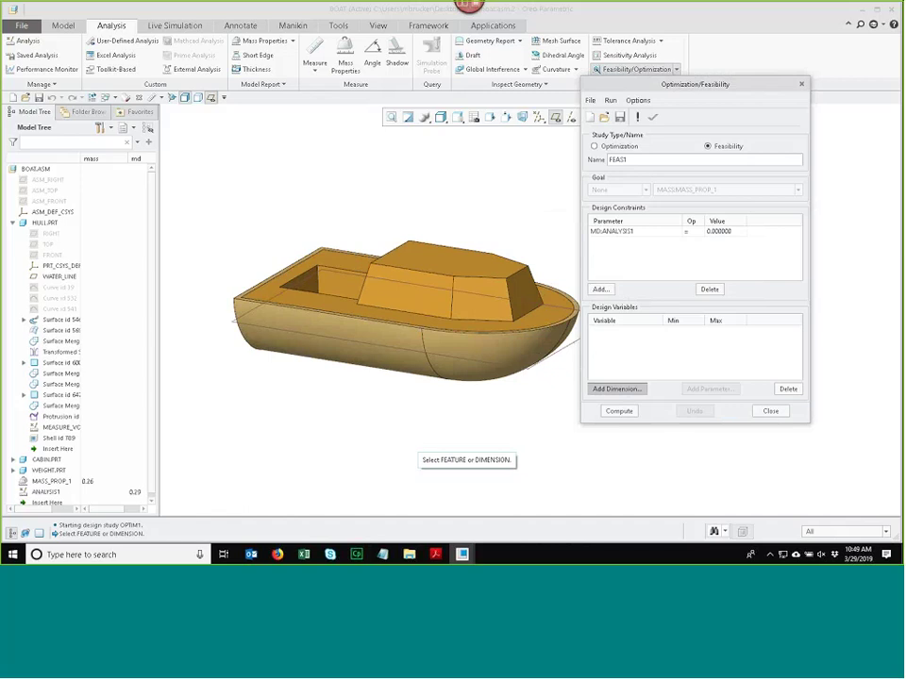
Step: Add WEIGHT dimensions d2 and d3 as design variables with maximums 2.5 and 0.25
{"action": "left_click", "coordinate": [47, 470]}
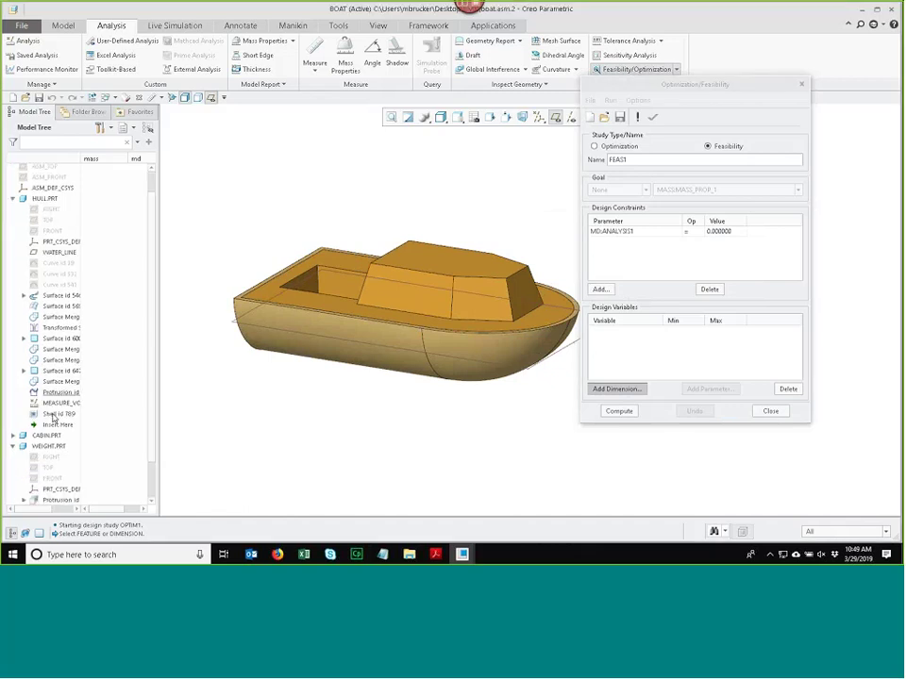
{"action": "left_click", "coordinate": [61, 456]}
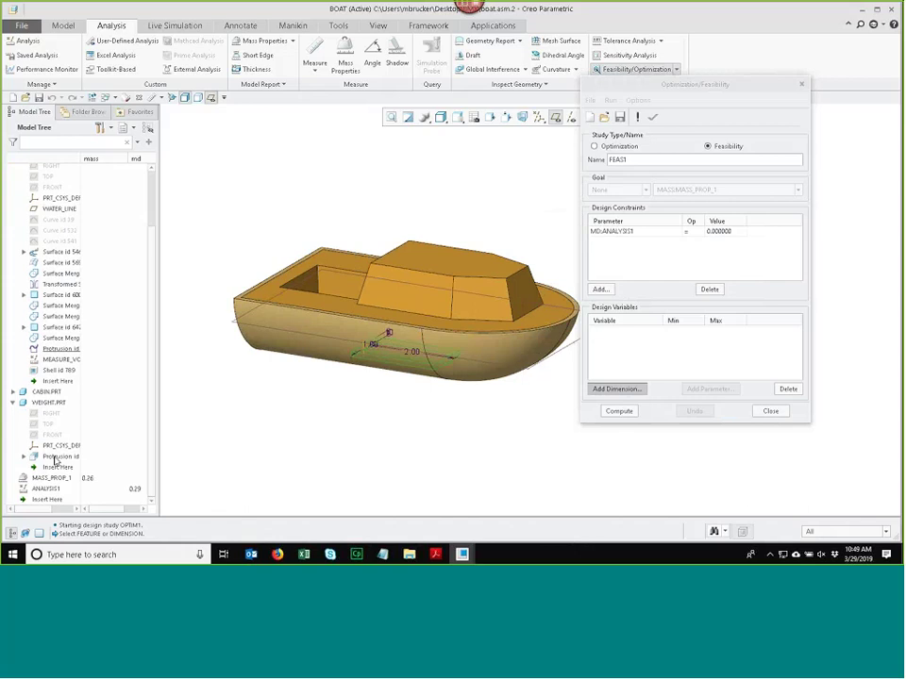
{"action": "scroll", "coordinate": [354, 353], "scroll_direction": "up", "scroll_amount": 5}
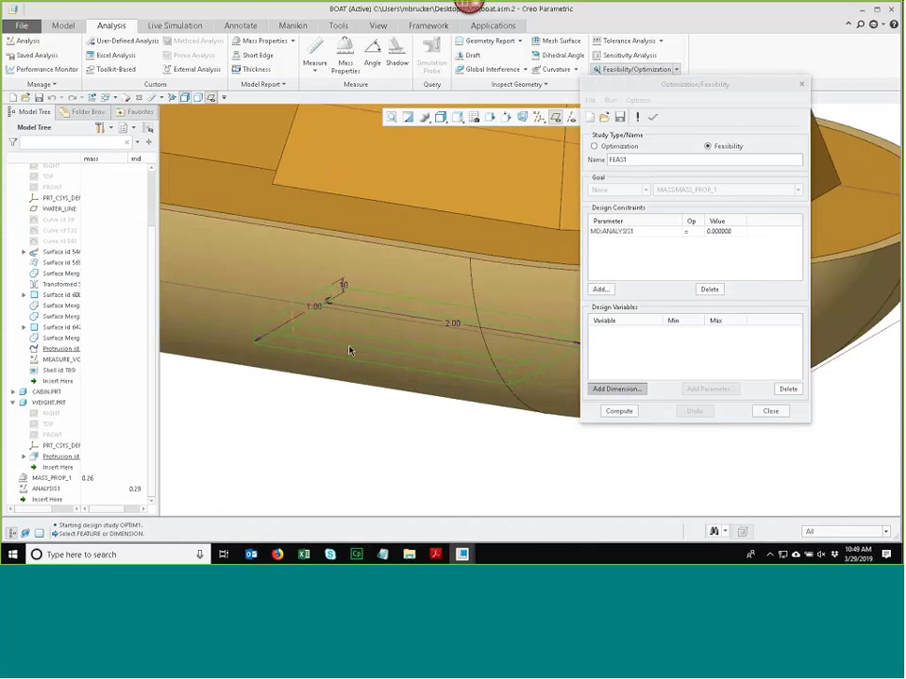
{"action": "left_click", "coordinate": [314, 307]}
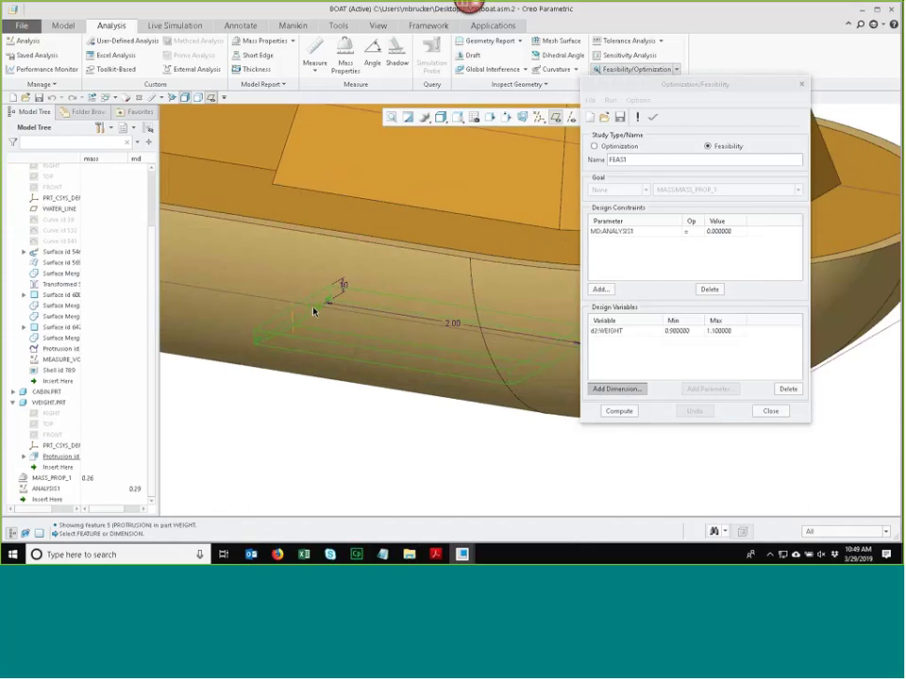
{"action": "left_click", "coordinate": [344, 290]}
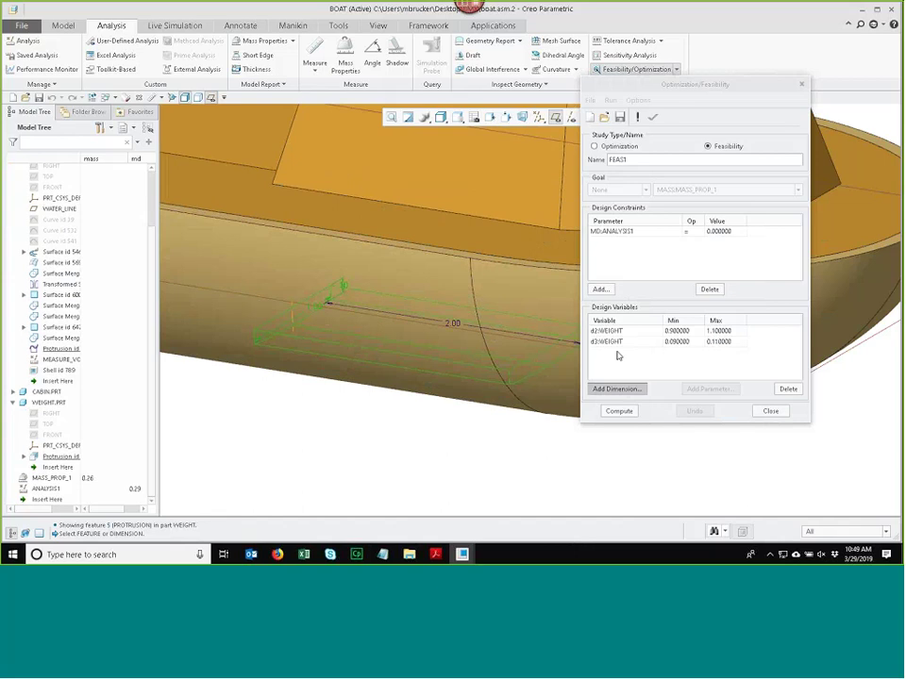
{"action": "double_click", "coordinate": [720, 331]}
{"action": "type", "text": "2"}
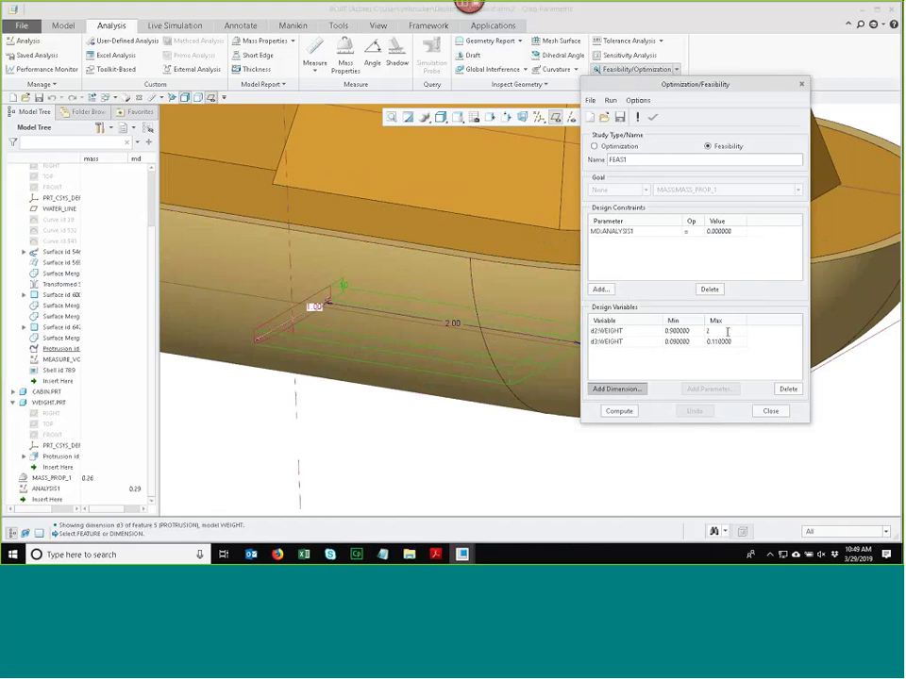
{"action": "type", "text": ".5"}
{"action": "key", "text": "Return"}
{"action": "type", "text": ".25"}
{"action": "key", "text": "Return"}
Step: Compute the feasibility study and widen the model tree to read ANALYSIS1's value
{"action": "middle_click_drag", "start_coordinate": [528, 363], "coordinate": [398, 370]}
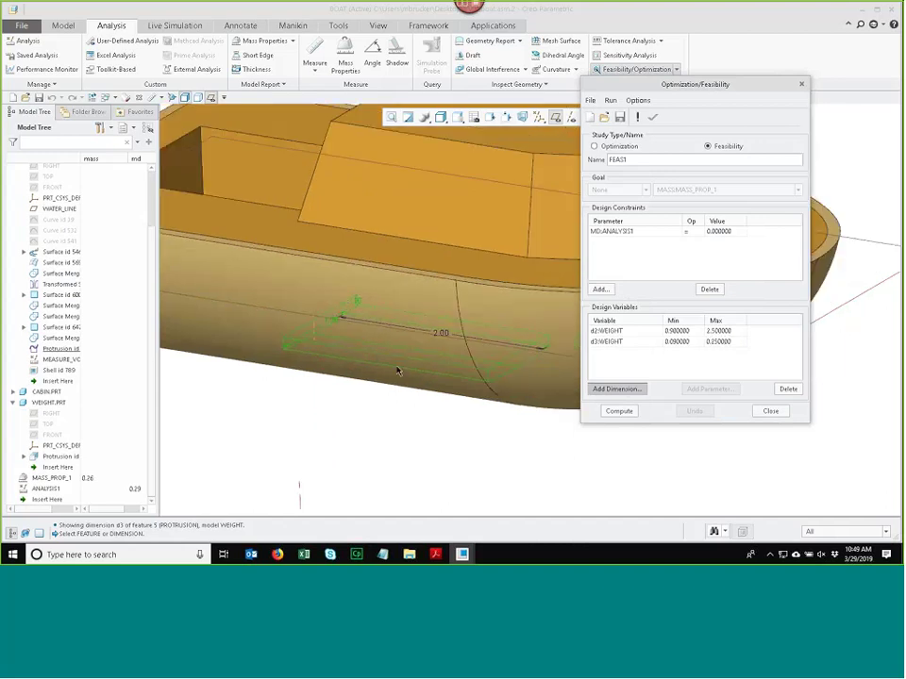
{"action": "scroll", "coordinate": [398, 371], "scroll_direction": "down", "scroll_amount": 5}
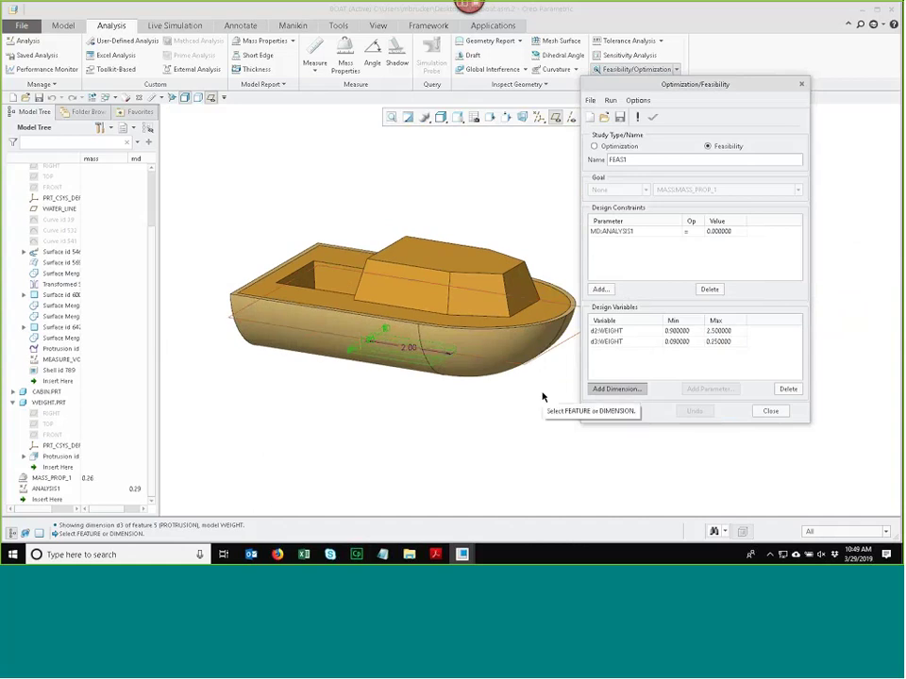
{"action": "left_click", "coordinate": [619, 410]}
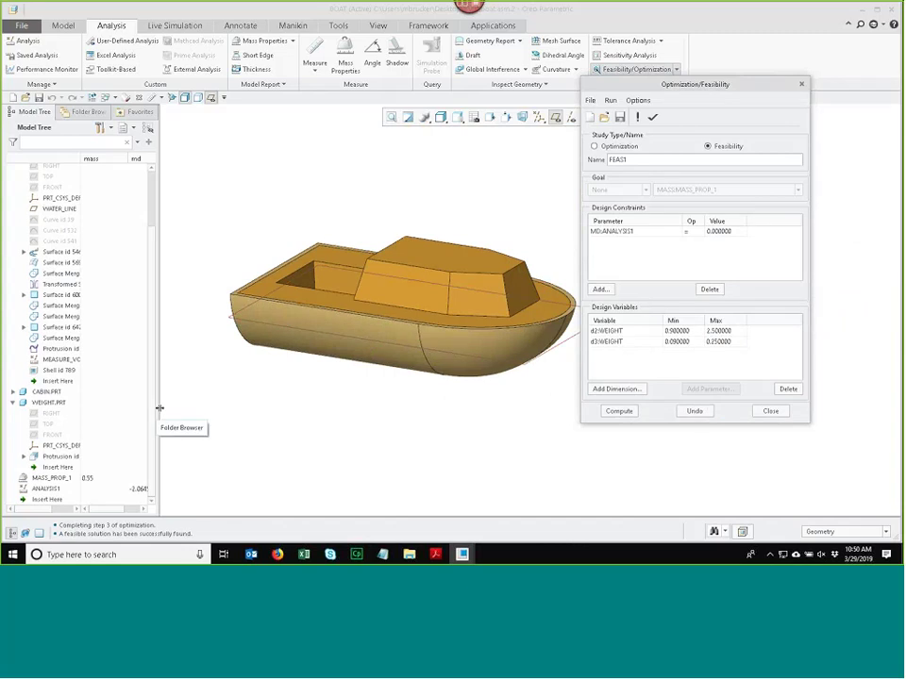
{"action": "left_click_drag", "start_coordinate": [159, 408], "coordinate": [190, 406]}
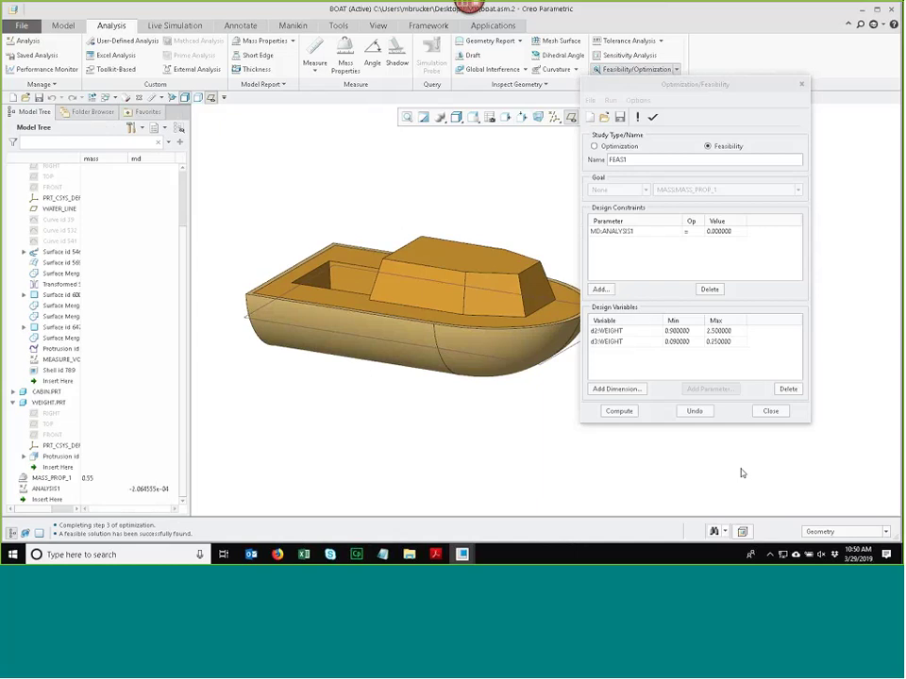
Step: Keep the feasibility study's model changes and view the boat from the front with datum points shown
{"action": "left_click", "coordinate": [770, 410]}
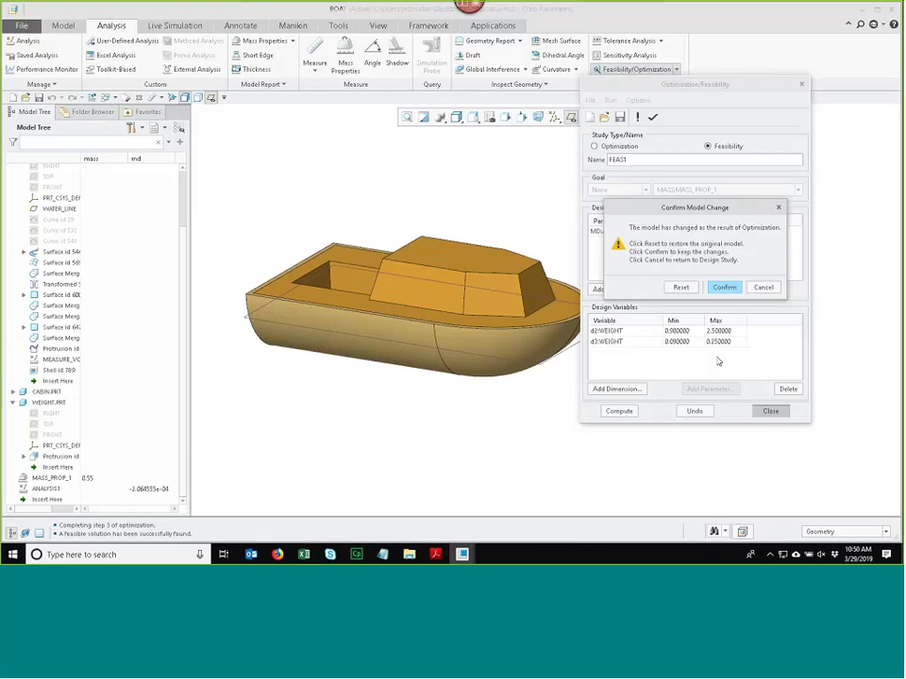
{"action": "left_click", "coordinate": [723, 288]}
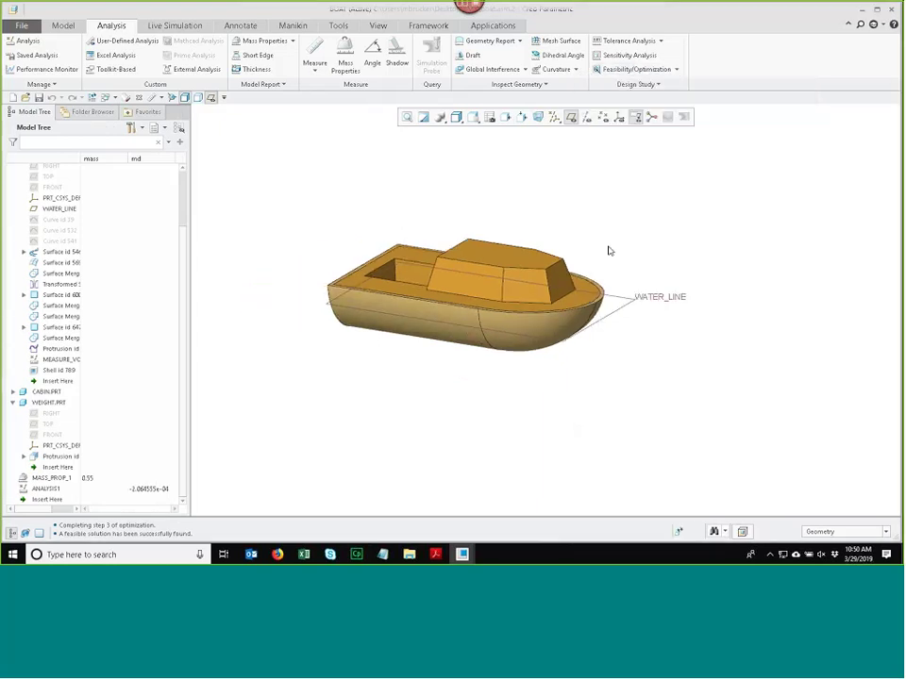
{"action": "left_click", "coordinate": [472, 117]}
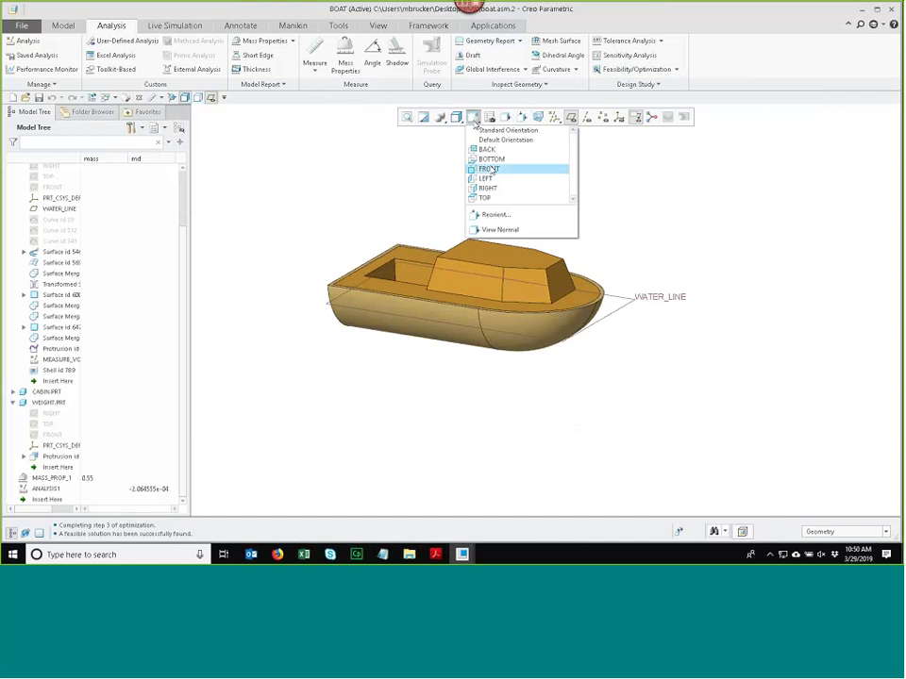
{"action": "left_click", "coordinate": [528, 172]}
{"action": "scroll", "coordinate": [736, 239], "scroll_direction": "up", "scroll_amount": 2}
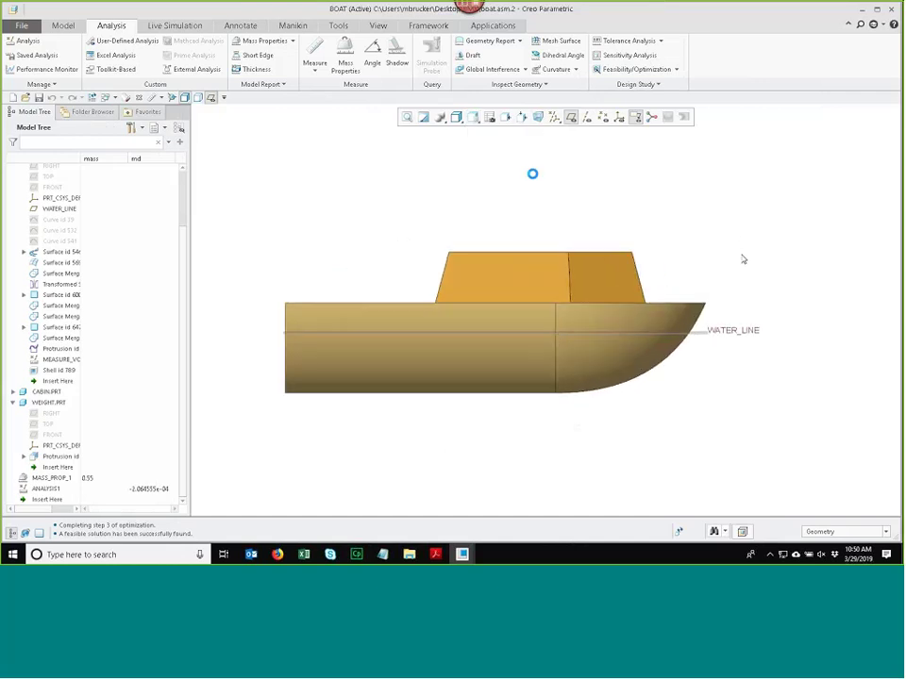
{"action": "left_click", "coordinate": [603, 117]}
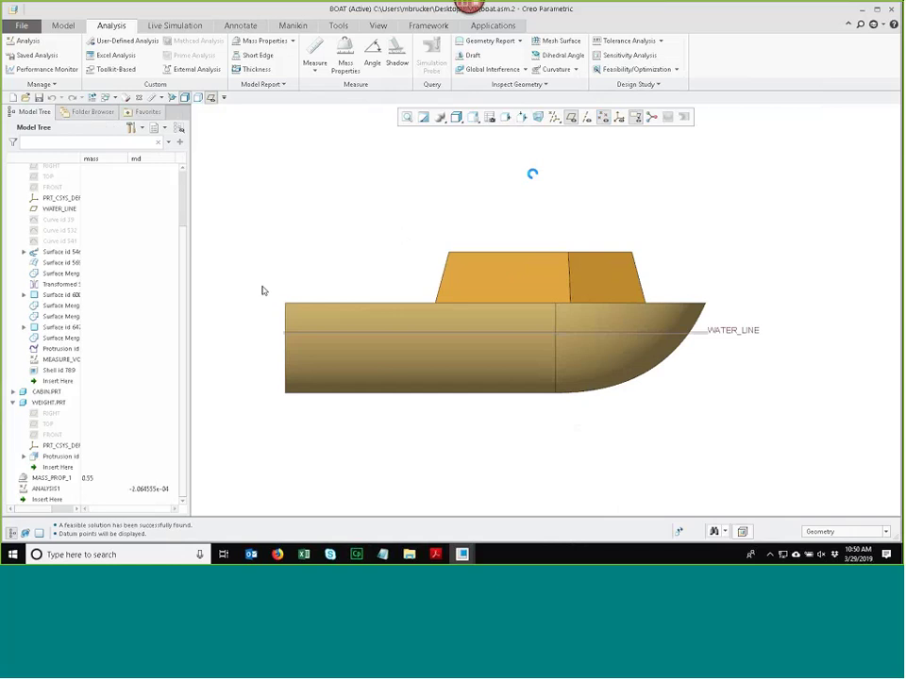
Step: Redefine MASS_PROP_1 to create the PNT_COG centre-of-gravity point, then restore the default view
{"action": "right_click", "coordinate": [52, 478]}
{"action": "left_click", "coordinate": [81, 329]}
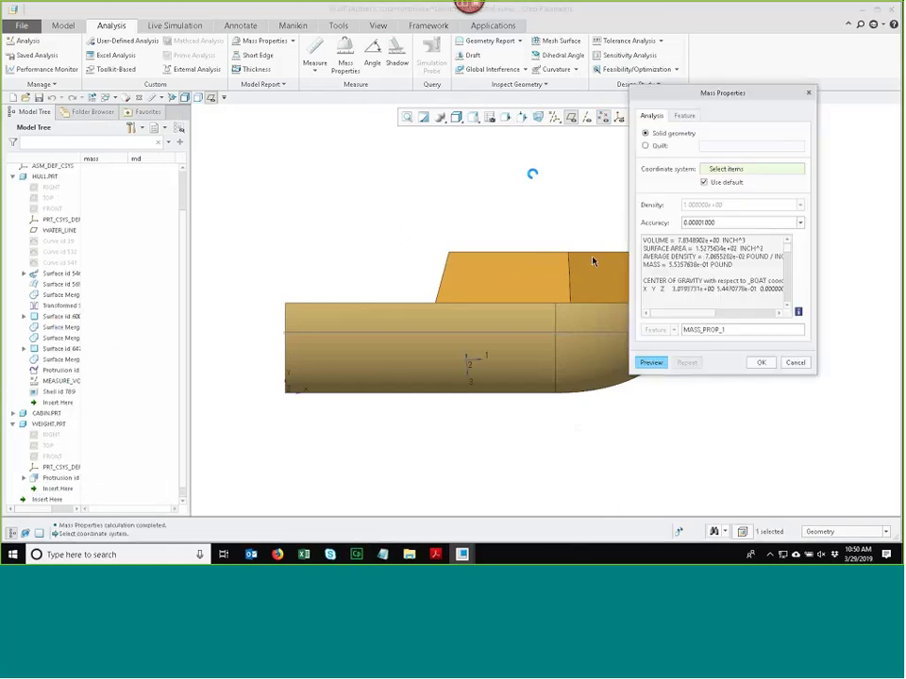
{"action": "left_click", "coordinate": [684, 115]}
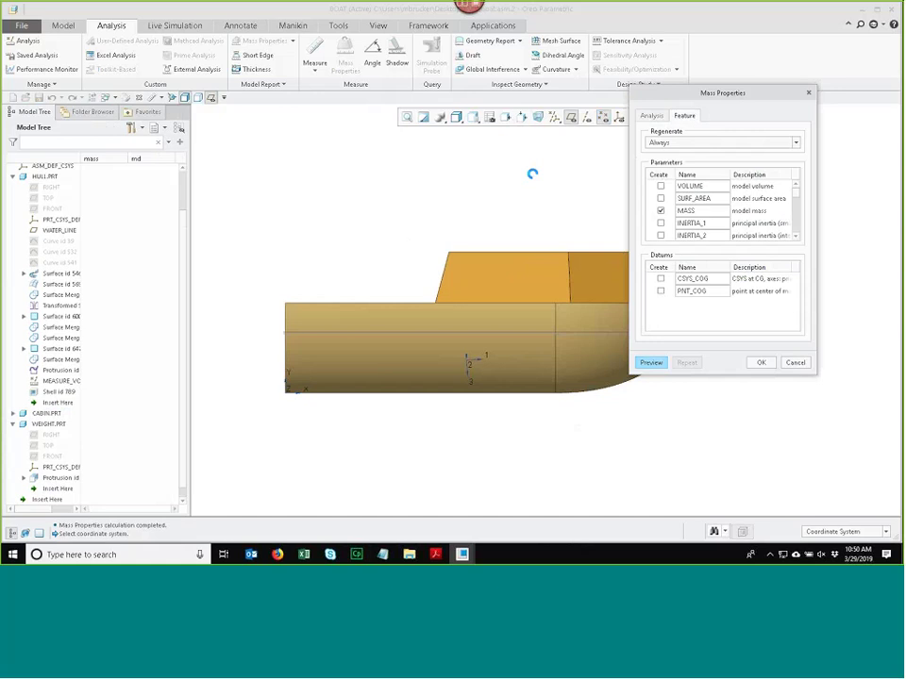
{"action": "left_click", "coordinate": [661, 290]}
{"action": "left_click", "coordinate": [754, 362]}
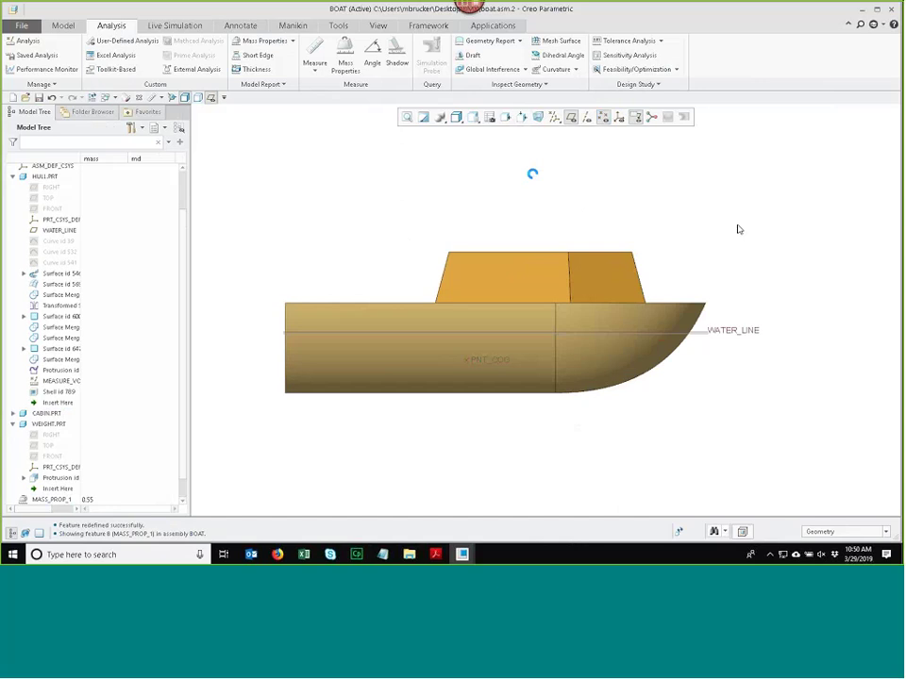
{"action": "key", "text": "ctrl+d"}
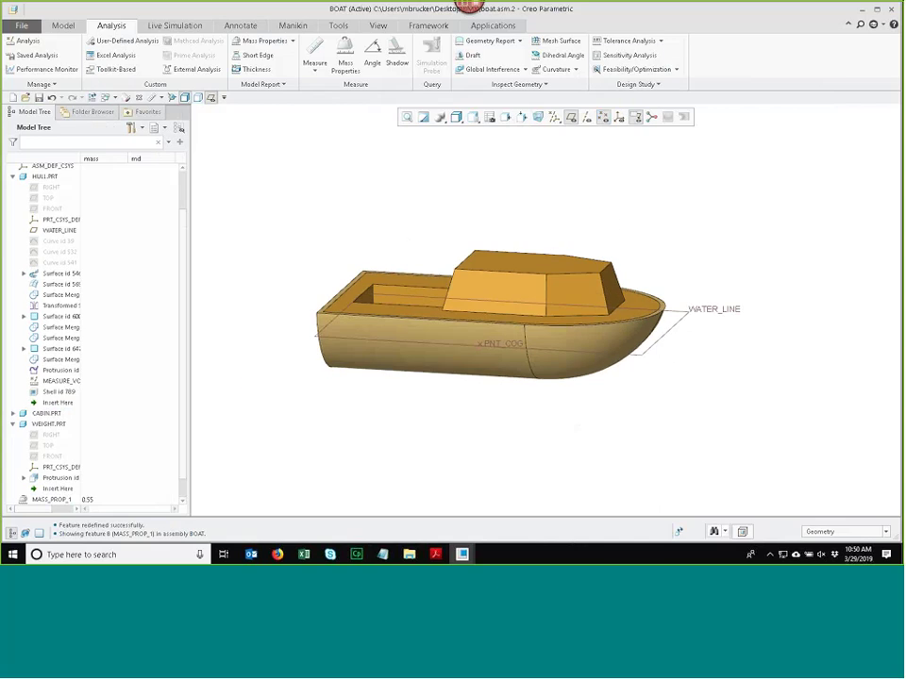
{"action": "left_click", "coordinate": [629, 55]}
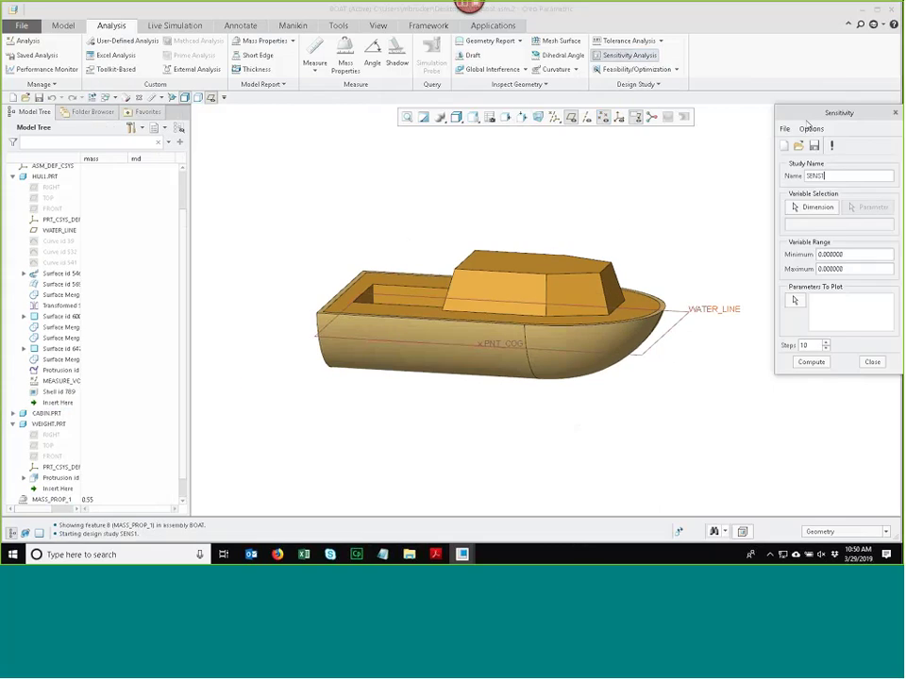
Step: Recompute FEAS1 to confirm the boat is feasible, then orbit it from the FRONT view
{"action": "key", "text": "Escape"}
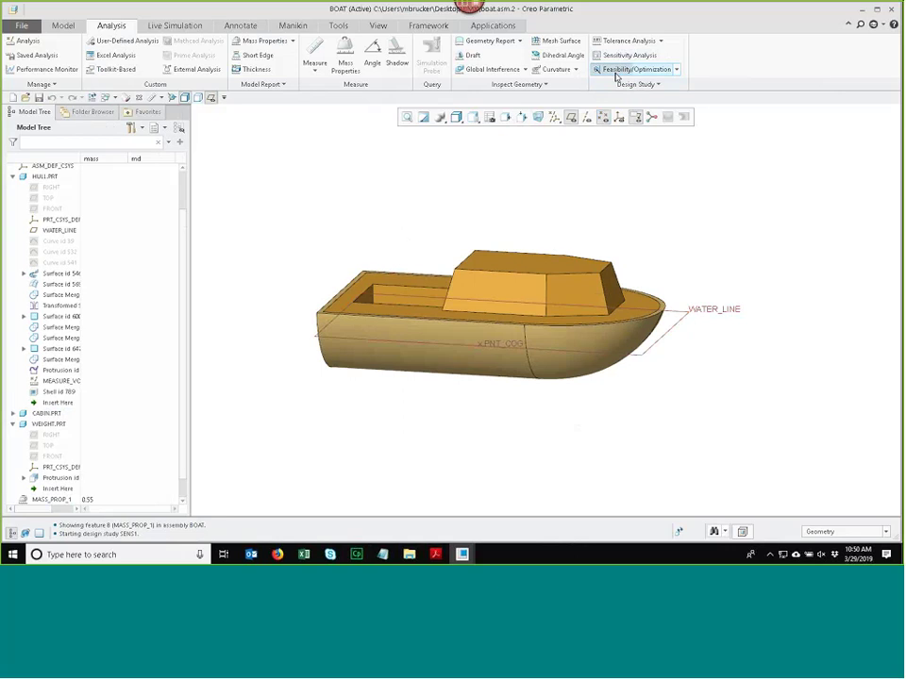
{"action": "left_click", "coordinate": [634, 69]}
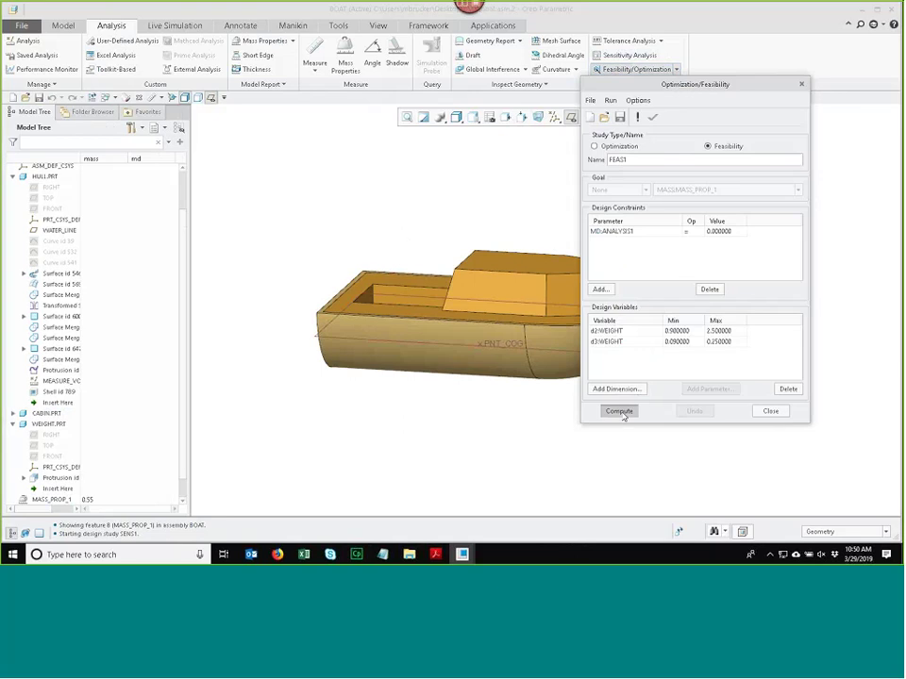
{"action": "left_click", "coordinate": [619, 412]}
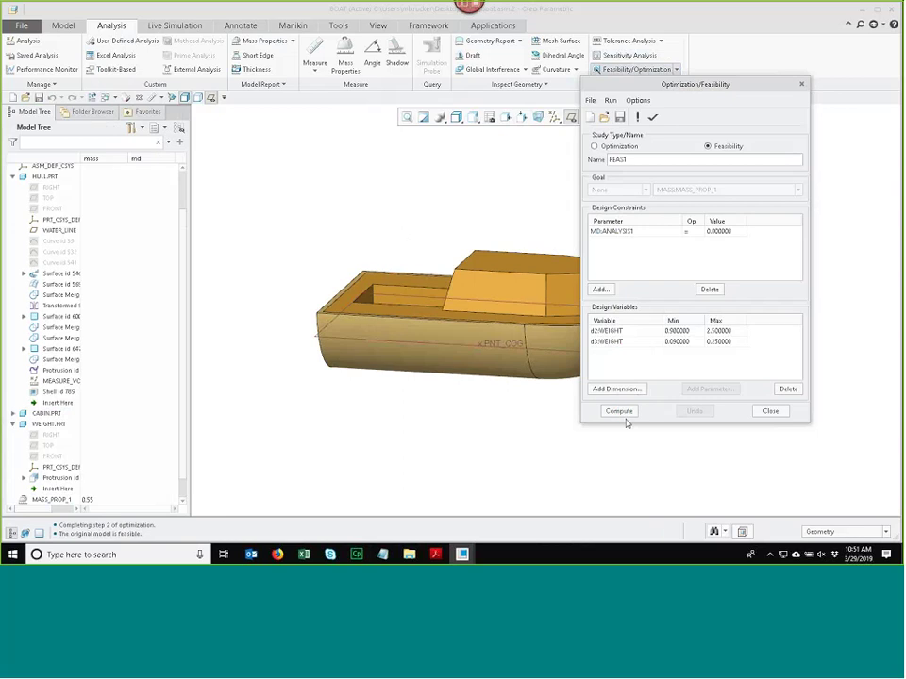
{"action": "left_click", "coordinate": [766, 412]}
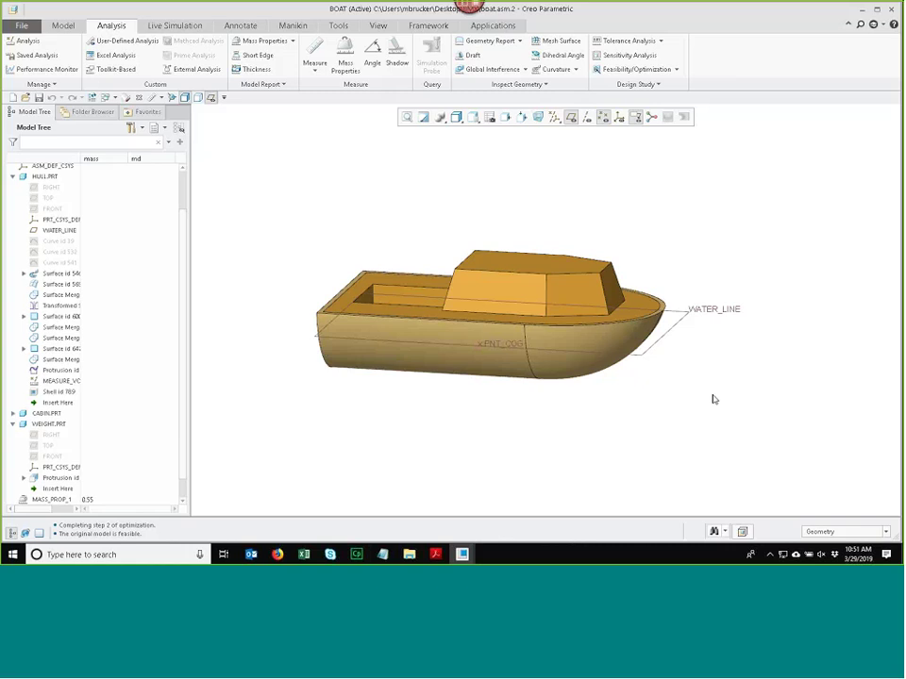
{"action": "left_click", "coordinate": [473, 116]}
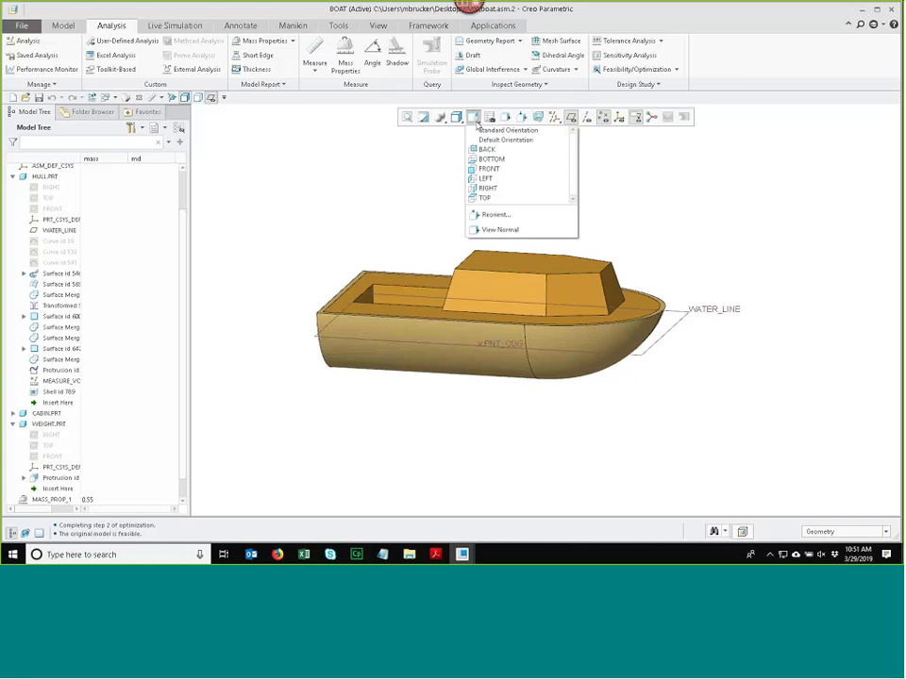
{"action": "left_click", "coordinate": [497, 170]}
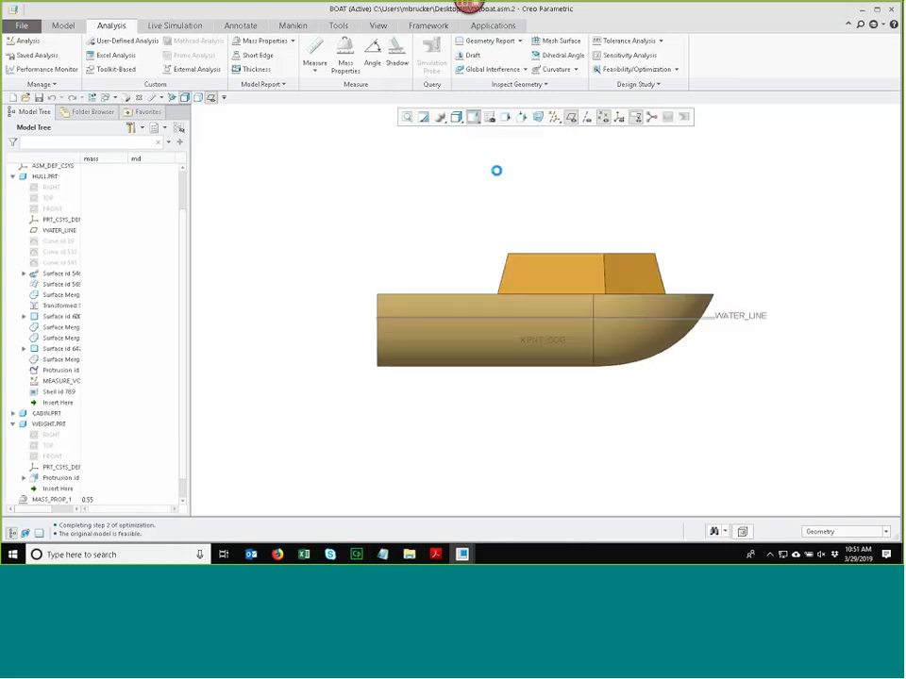
{"action": "middle_click_drag", "start_coordinate": [558, 233], "coordinate": [574, 297]}
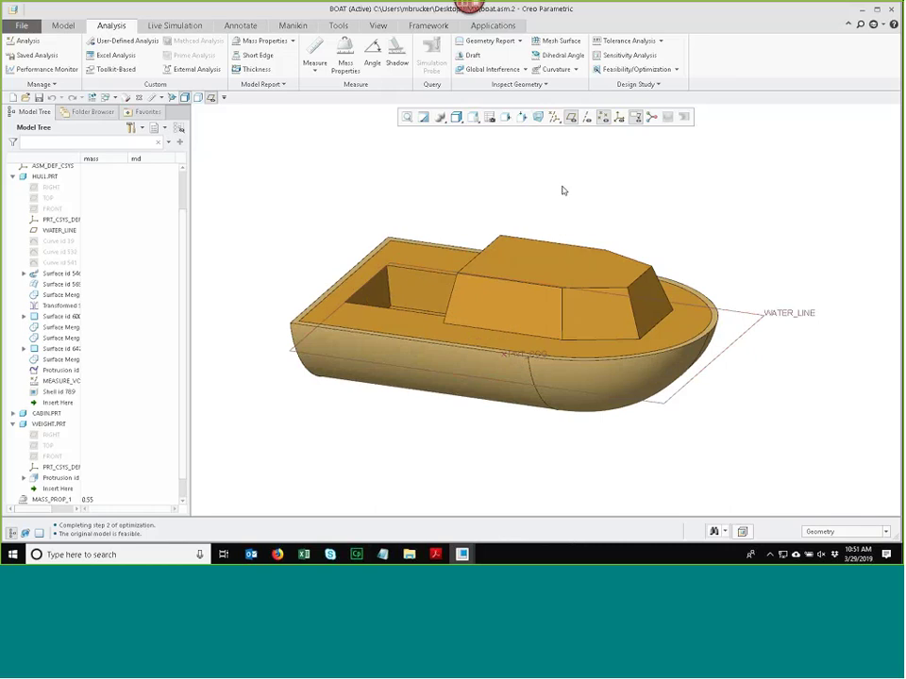
Step: Measure PNT_COG to WATER_LINE (0.455292 in) and save it as feature MEASURE_DISTANCE_1
{"action": "left_click", "coordinate": [162, 97]}
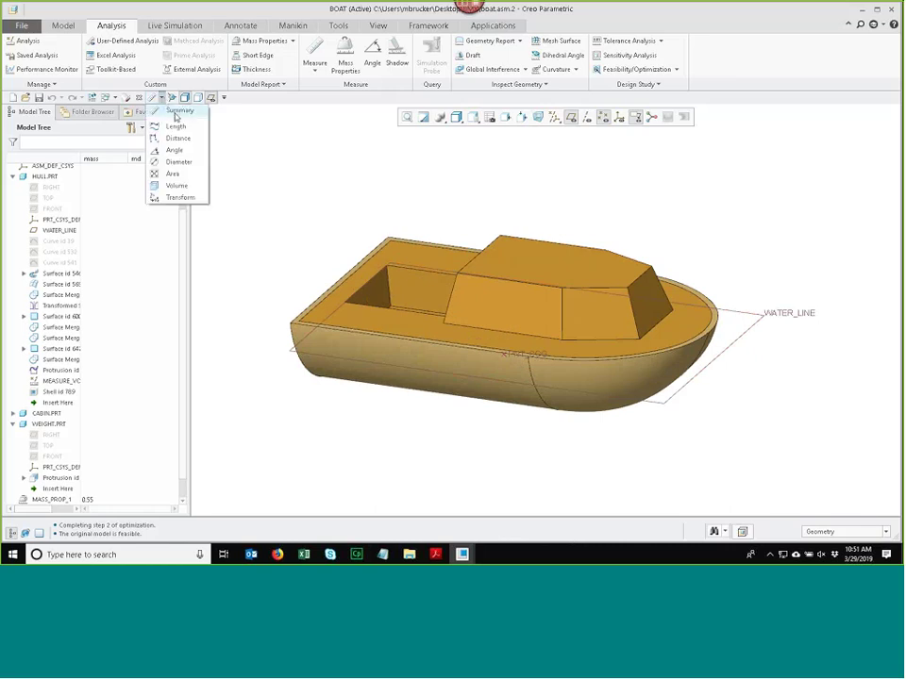
{"action": "left_click", "coordinate": [173, 139]}
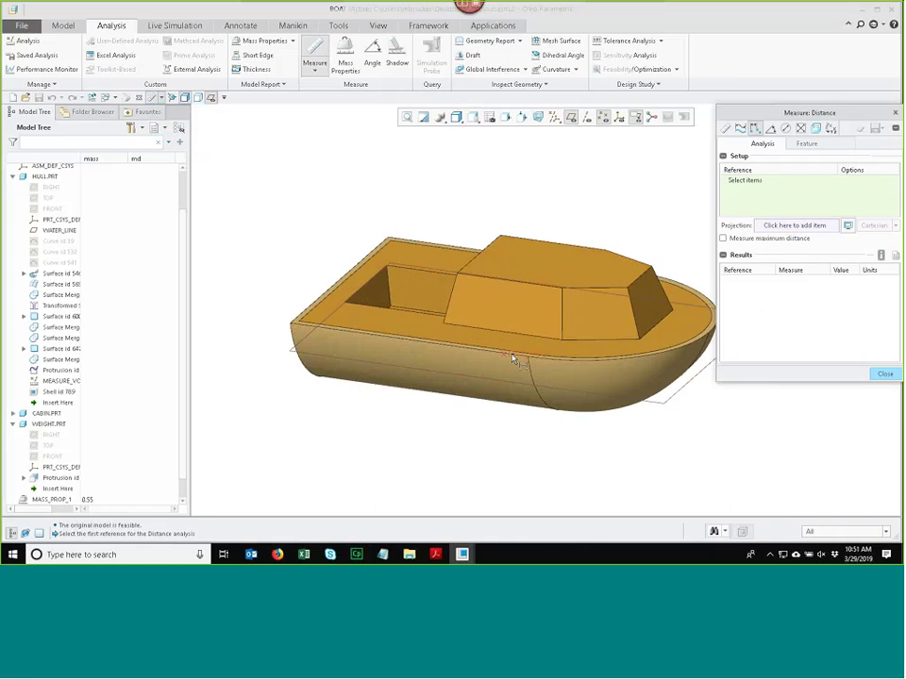
{"action": "left_click", "coordinate": [667, 413]}
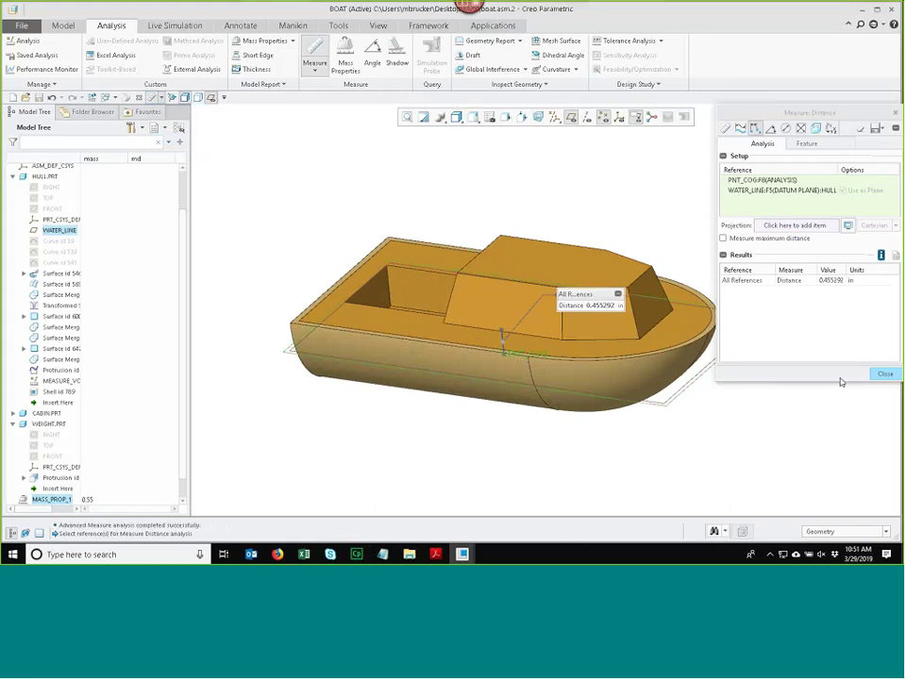
{"action": "left_click_drag", "start_coordinate": [830, 111], "coordinate": [752, 109]}
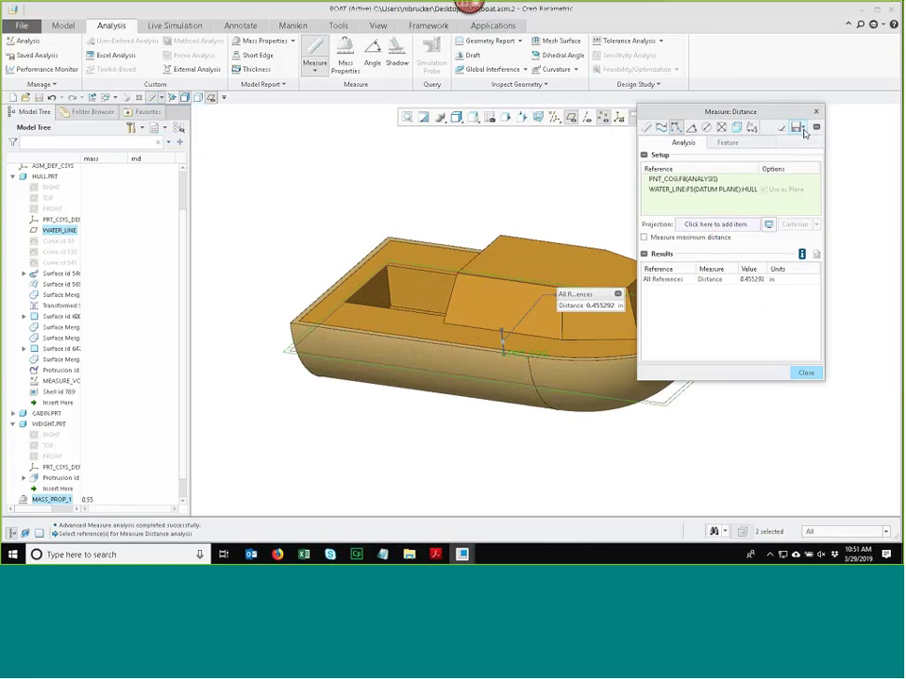
{"action": "left_click", "coordinate": [801, 130]}
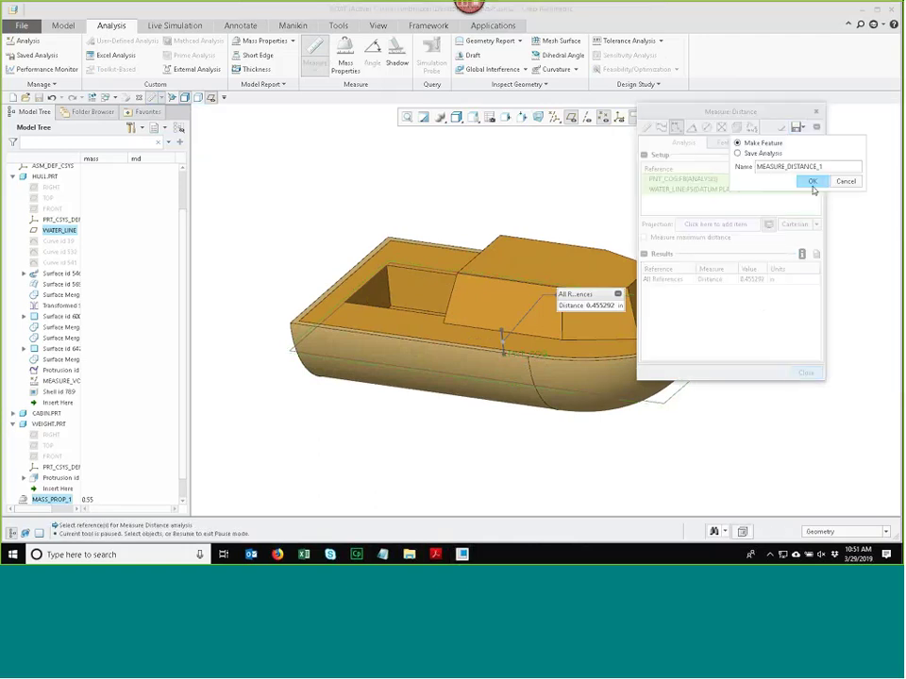
{"action": "left_click", "coordinate": [811, 182]}
{"action": "left_click", "coordinate": [806, 373]}
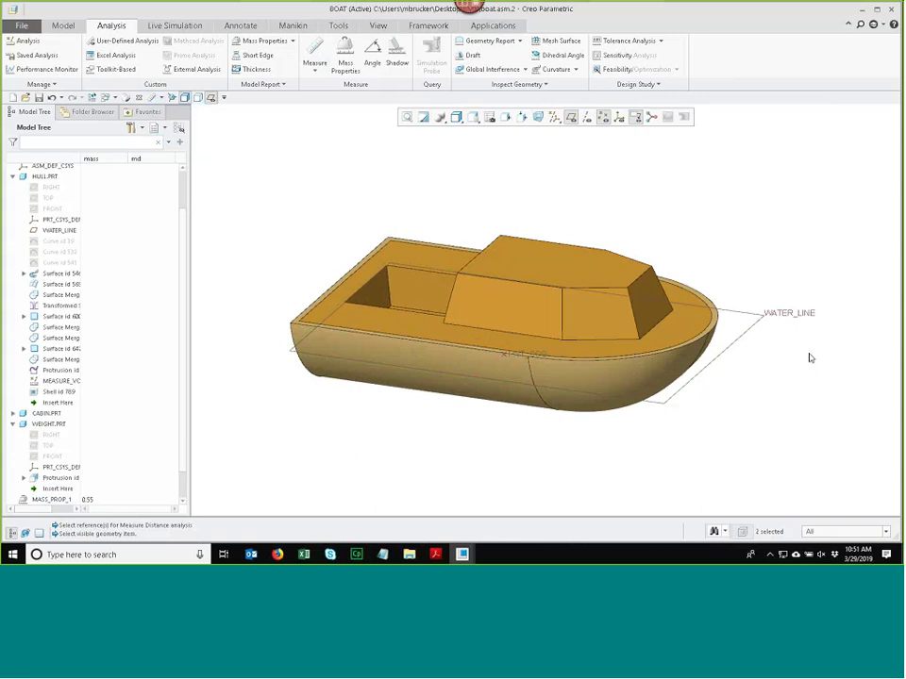
Step: Reopen FEAS1 and delete the d3:WEIGHT and d2:WEIGHT design variables
{"action": "left_click", "coordinate": [634, 70]}
{"action": "scroll", "coordinate": [314, 234], "scroll_direction": "up", "scroll_amount": 2}
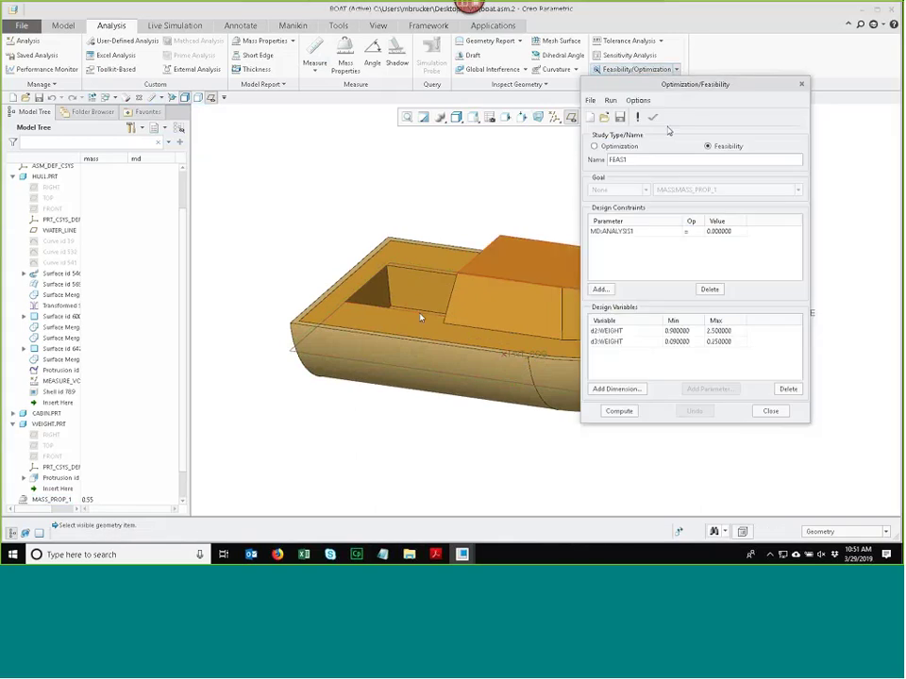
{"action": "scroll", "coordinate": [314, 234], "scroll_direction": "down", "scroll_amount": 3}
{"action": "scroll", "coordinate": [387, 228], "scroll_direction": "up", "scroll_amount": 1}
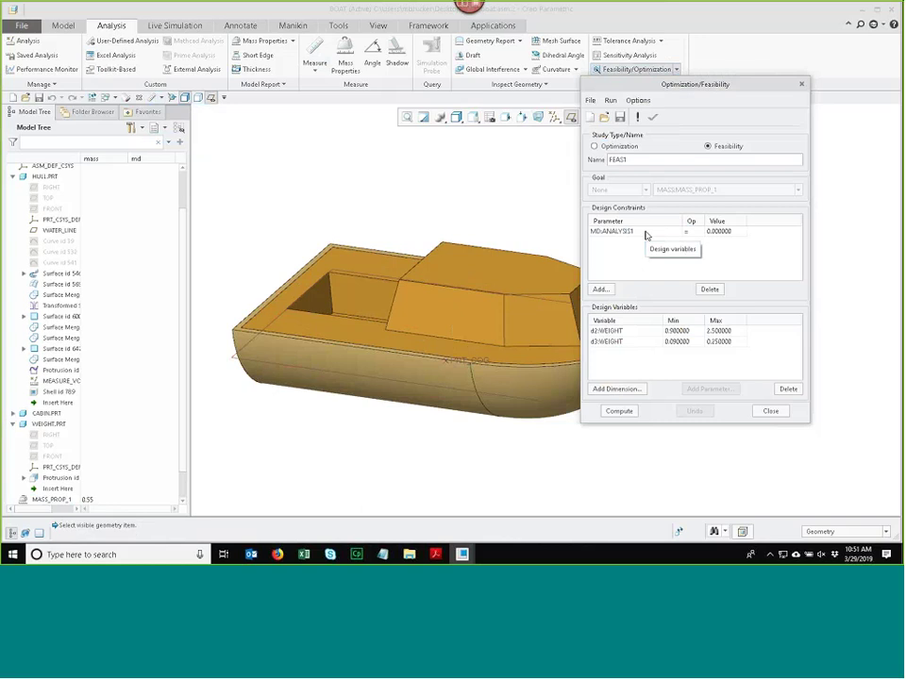
{"action": "left_click", "coordinate": [504, 156]}
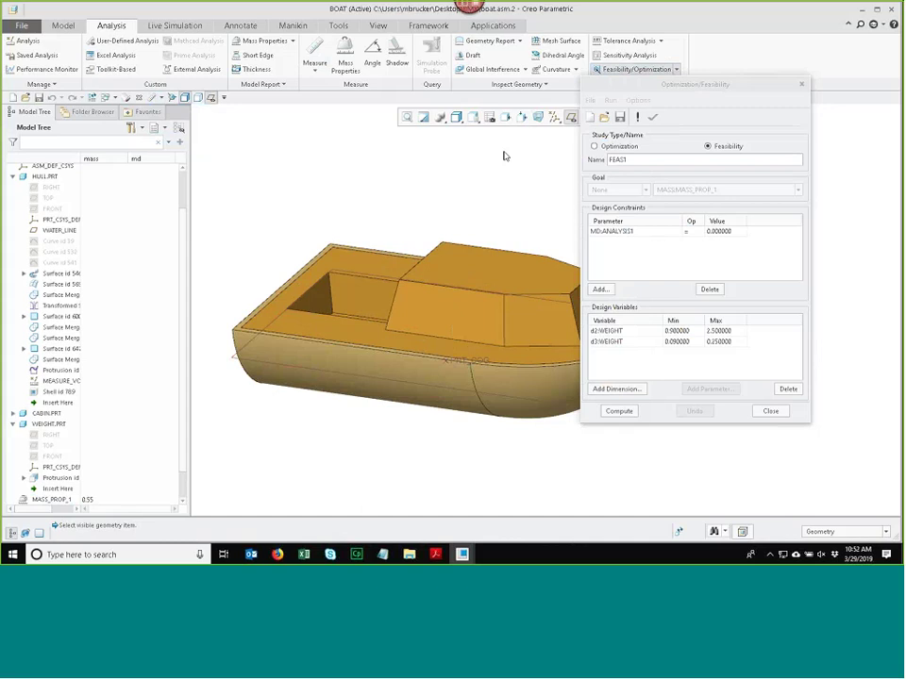
{"action": "left_click", "coordinate": [608, 331]}
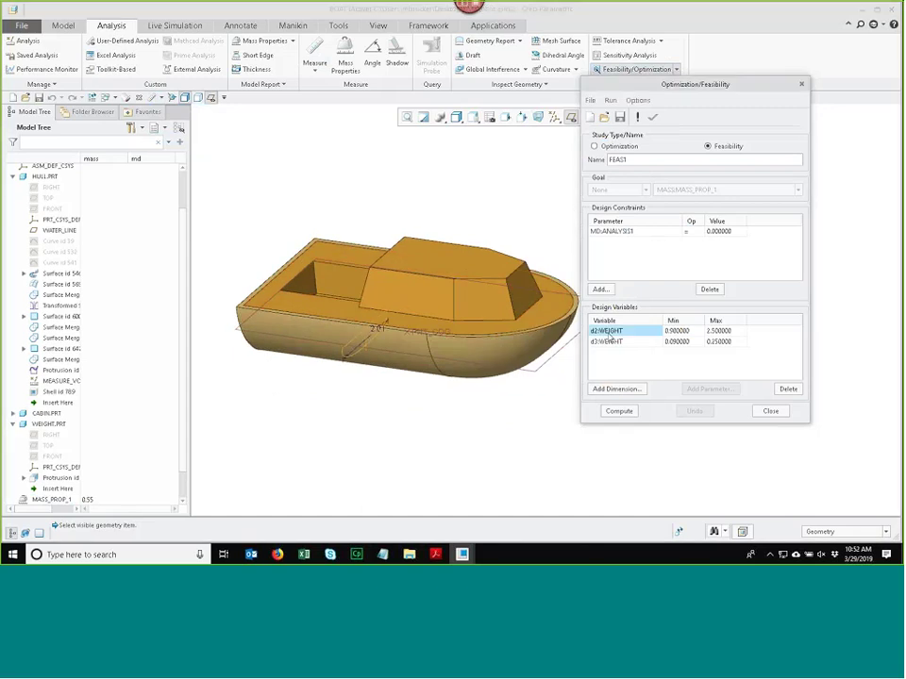
{"action": "left_click", "coordinate": [603, 343]}
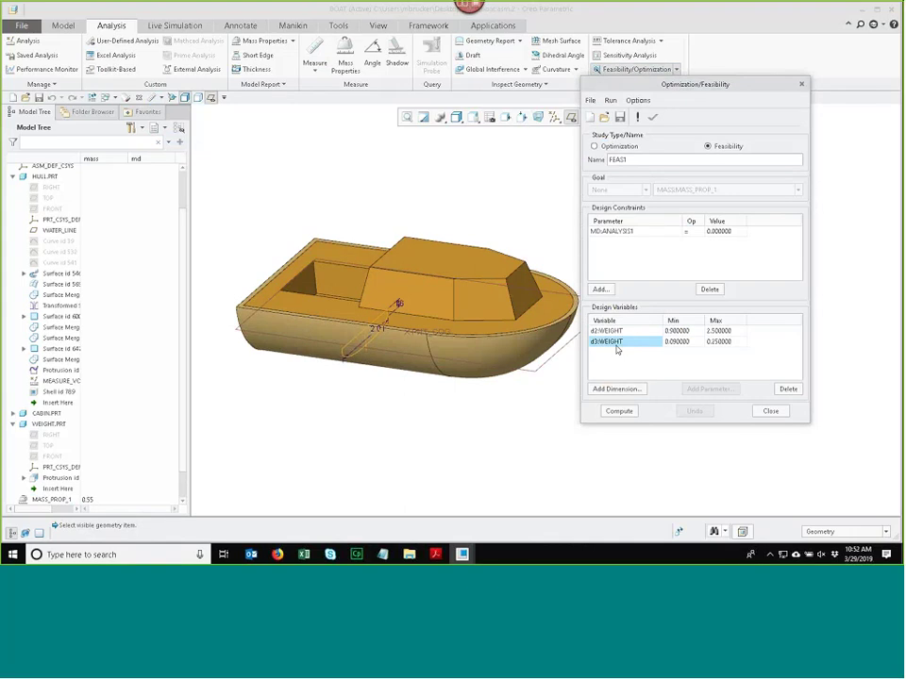
{"action": "left_click", "coordinate": [787, 389]}
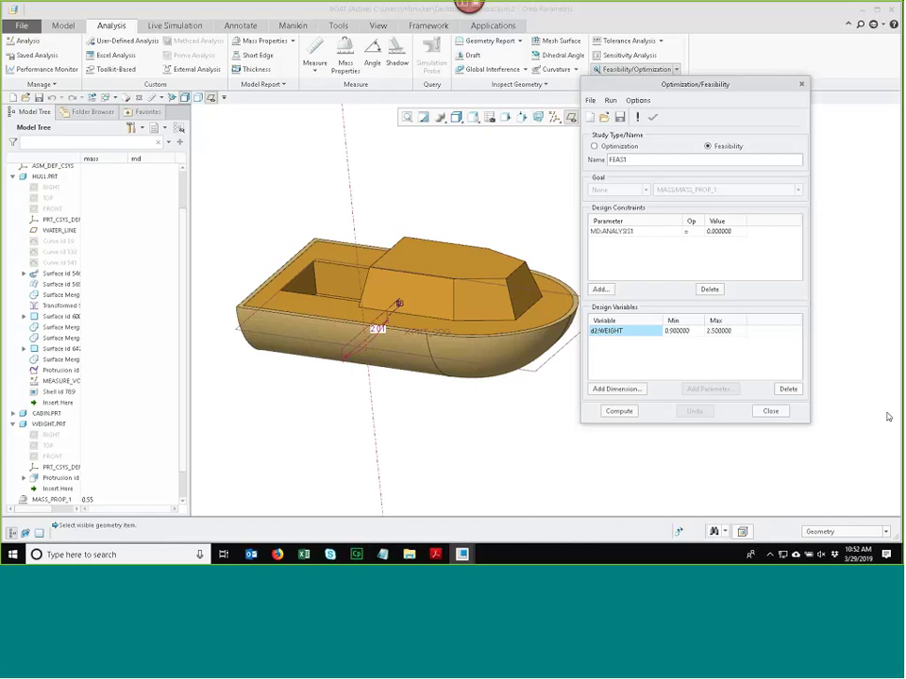
{"action": "left_click", "coordinate": [798, 390]}
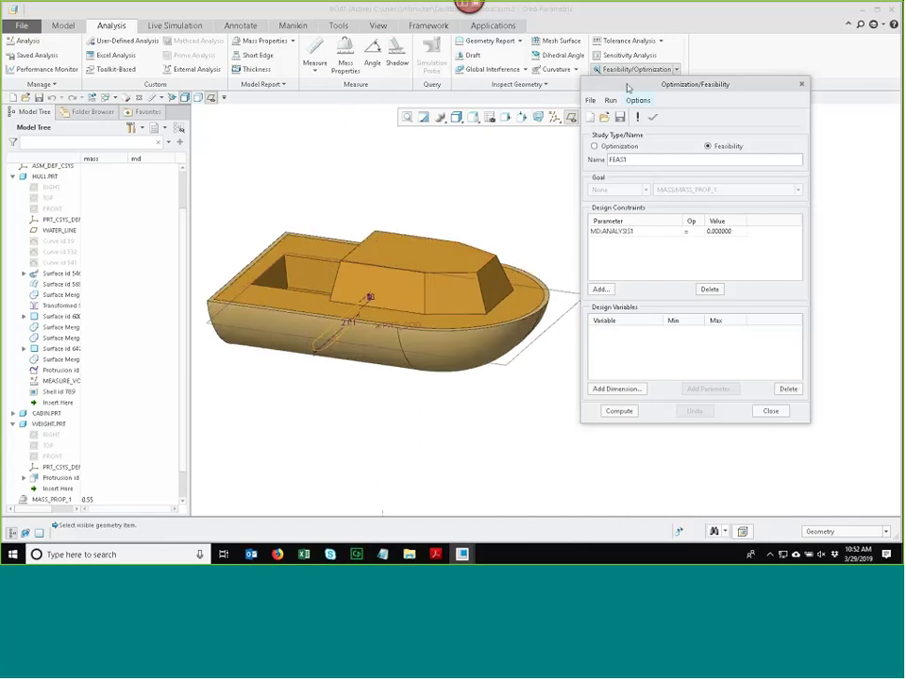
Step: Add the WATER_LINE offset d57:HULL as a variable ranging 0 to 1.1 and compute FEAS1
{"action": "left_click_drag", "start_coordinate": [628, 88], "coordinate": [683, 66]}
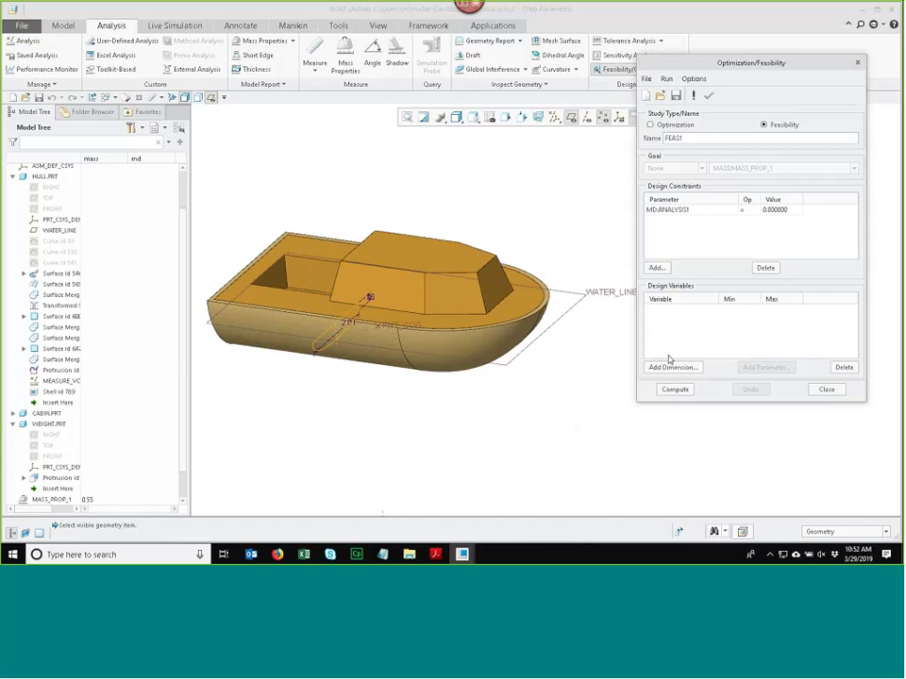
{"action": "left_click", "coordinate": [671, 366]}
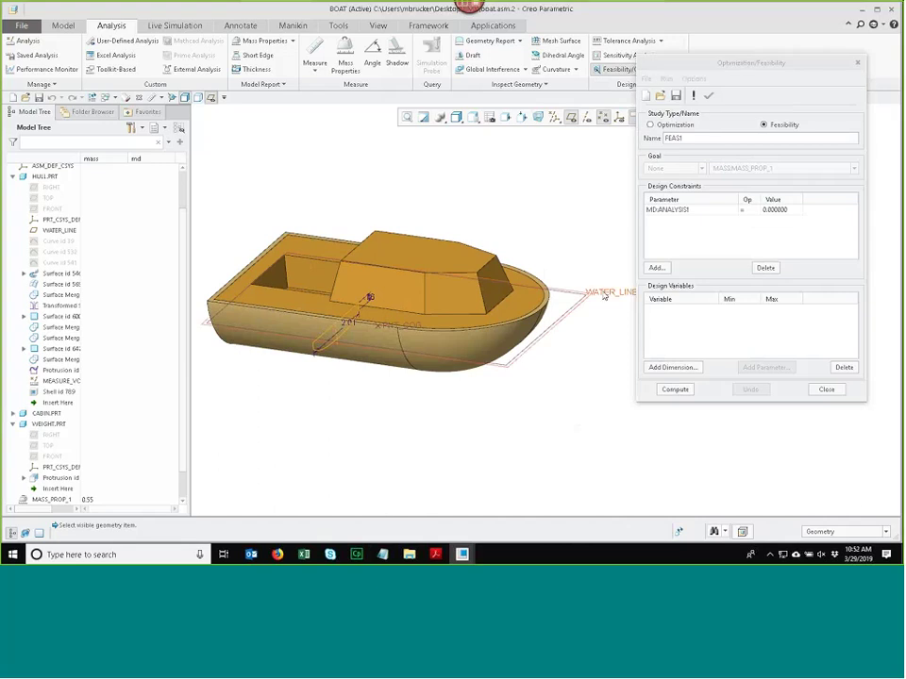
{"action": "left_click", "coordinate": [480, 395]}
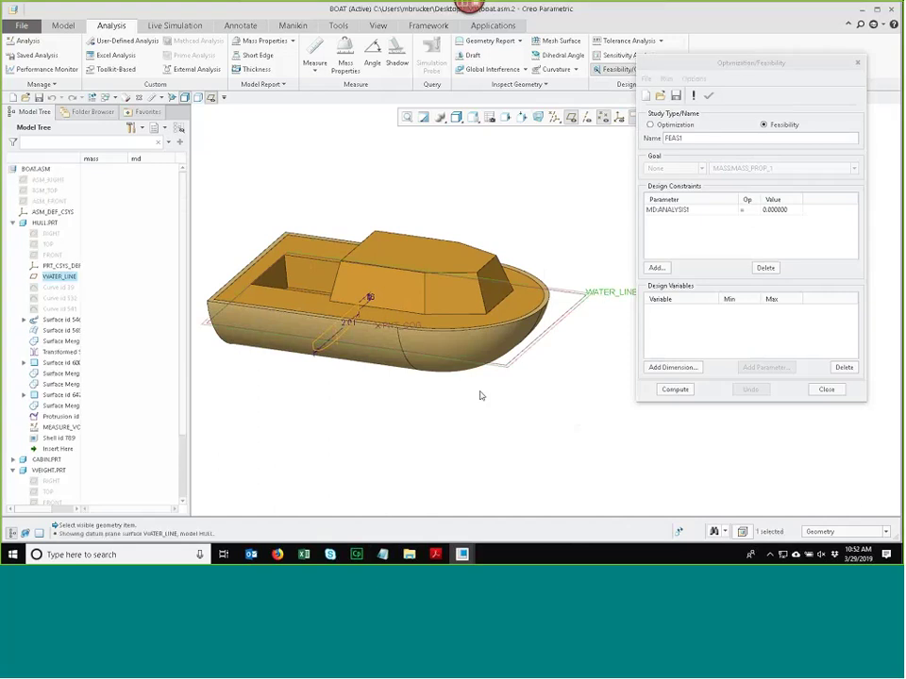
{"action": "left_click", "coordinate": [660, 366]}
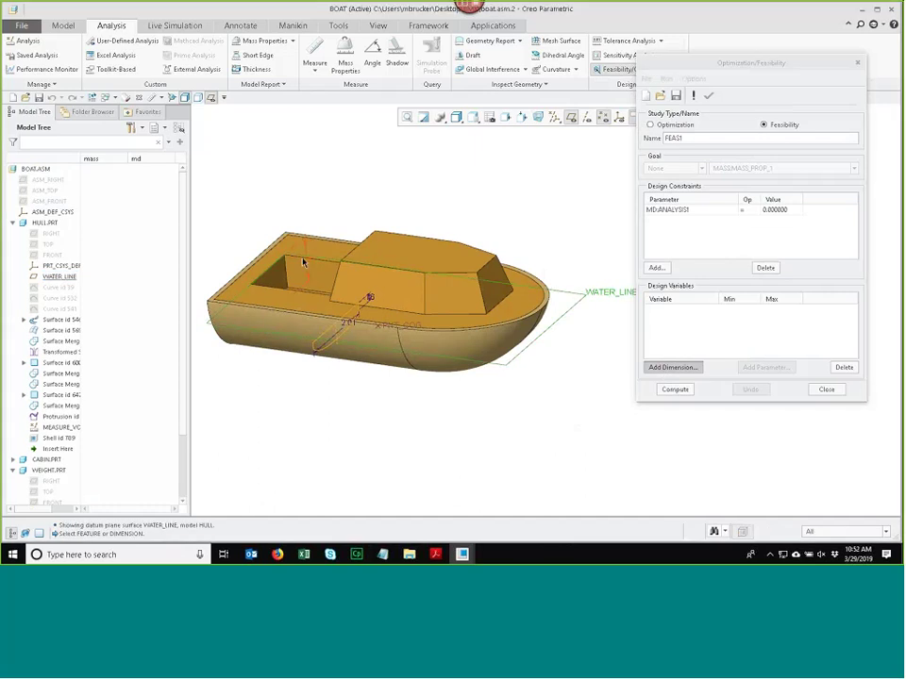
{"action": "left_click", "coordinate": [587, 293]}
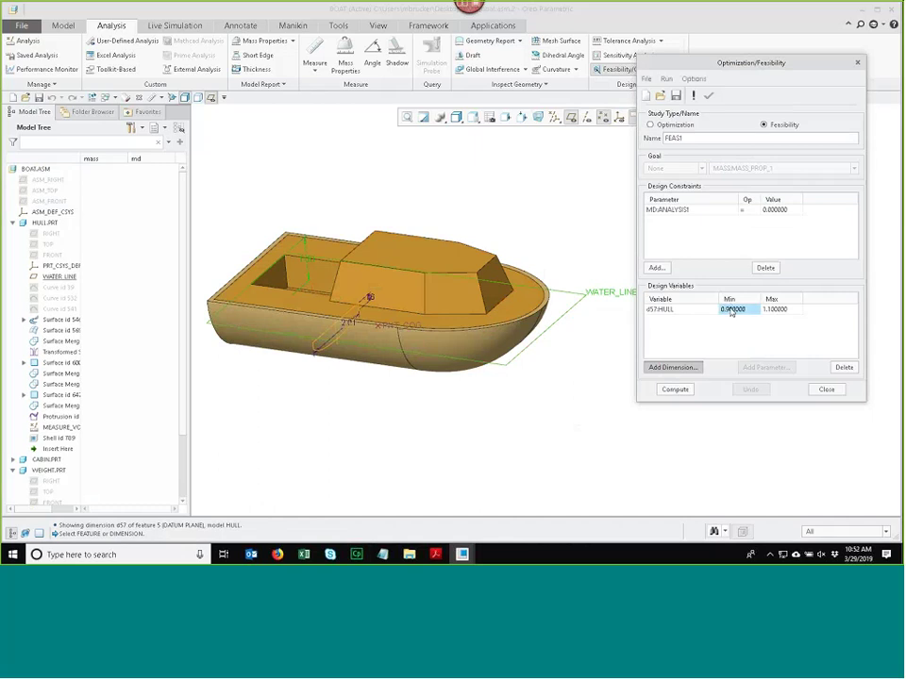
{"action": "type", "text": "0"}
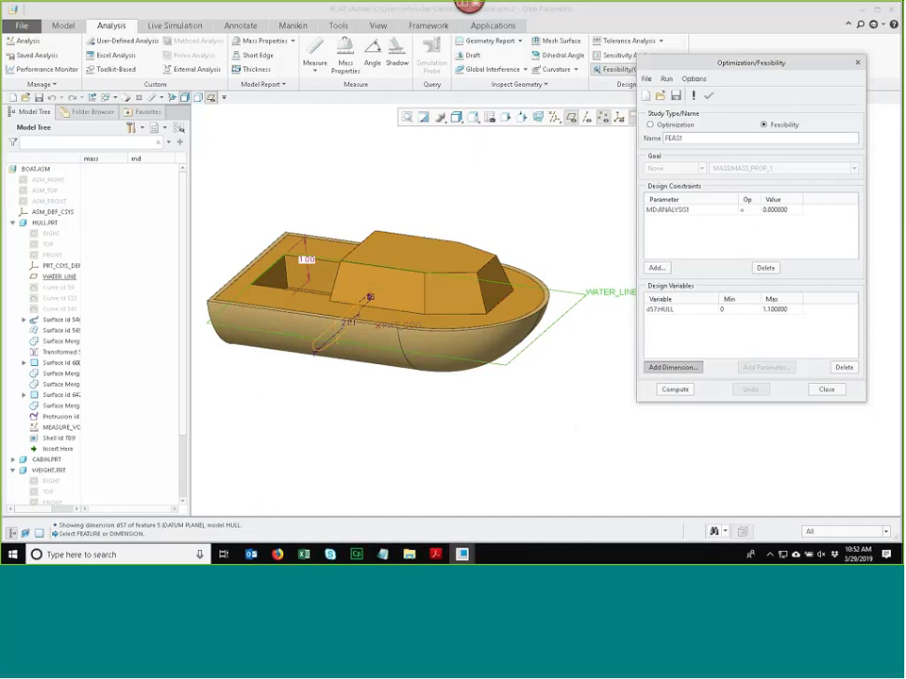
{"action": "left_click", "coordinate": [680, 389]}
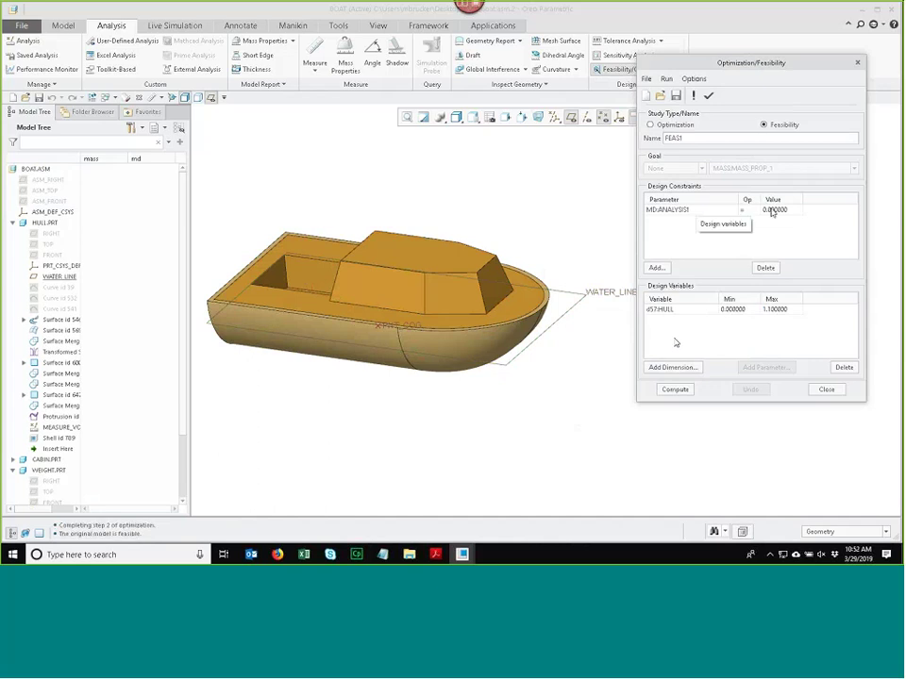
{"action": "left_click", "coordinate": [827, 390]}
Step: Check the boat in the FRONT orientation, return to the default view, and reopen FEAS1
{"action": "left_click", "coordinate": [472, 116]}
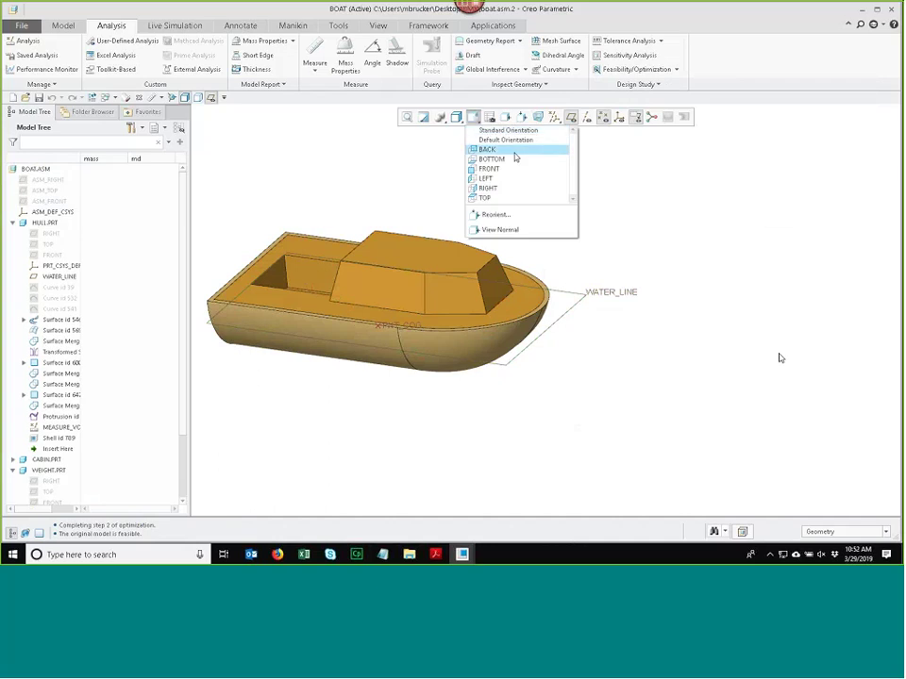
{"action": "left_click", "coordinate": [509, 171]}
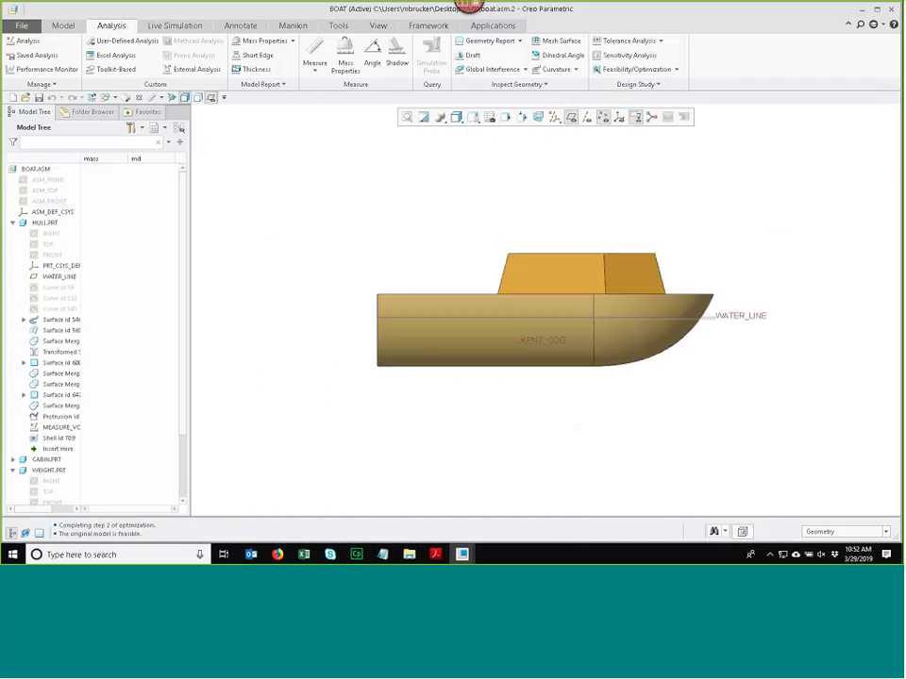
{"action": "key", "text": "ctrl+d"}
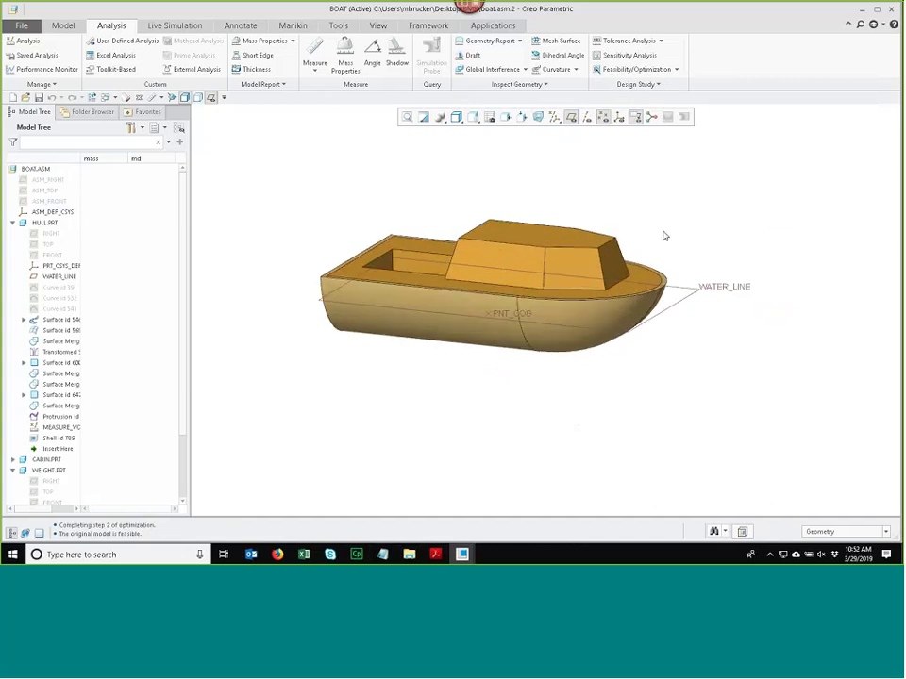
{"action": "left_click", "coordinate": [630, 69]}
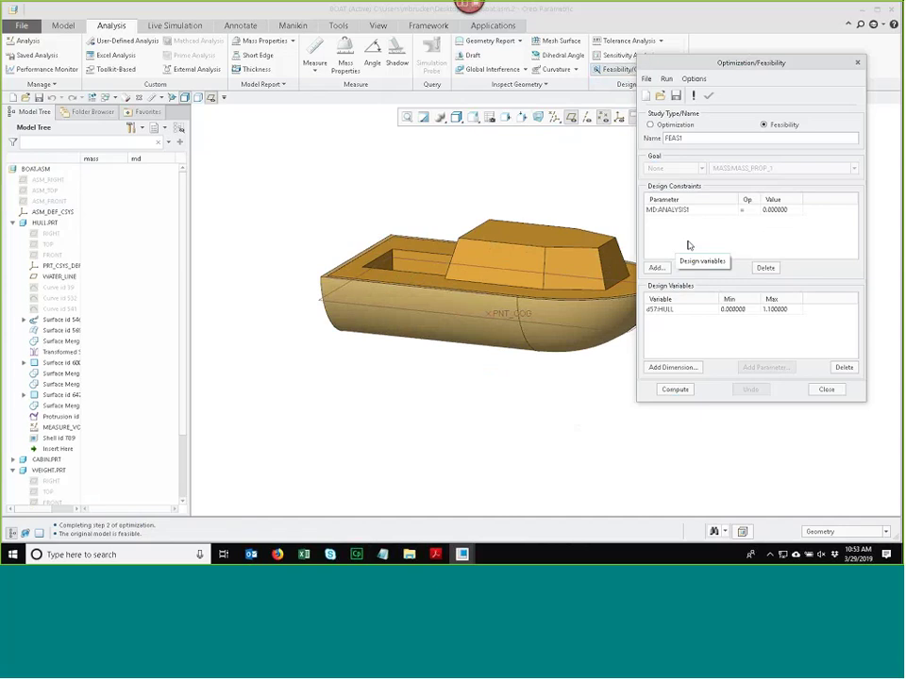
Step: Add a FEAS1 constraint setting DISTANCE:MEASURE_DISTANCE_1 equal to 0
{"action": "left_click", "coordinate": [654, 268]}
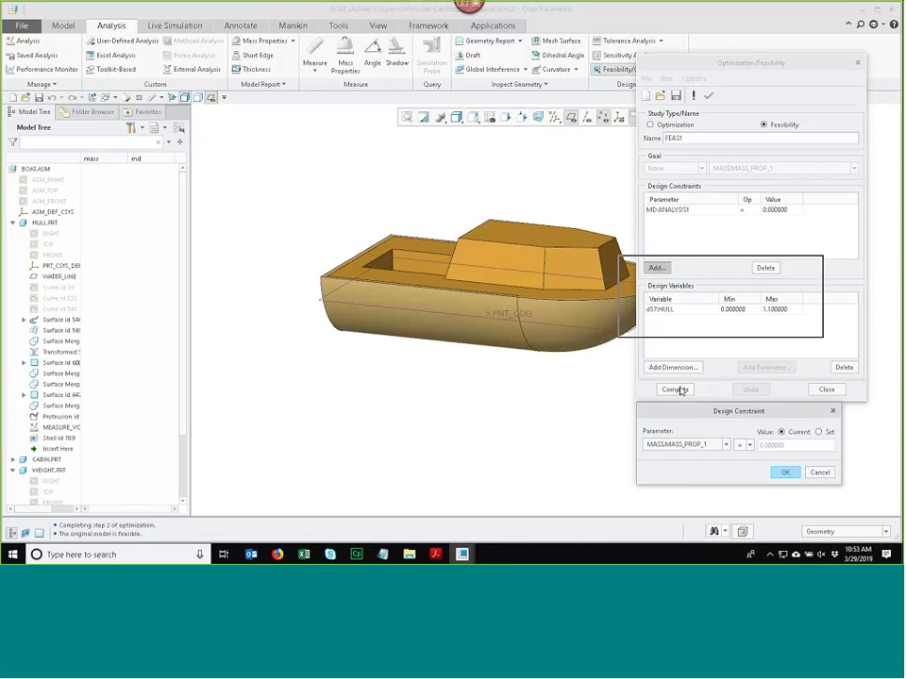
{"action": "left_click_drag", "start_coordinate": [680, 412], "coordinate": [653, 173]}
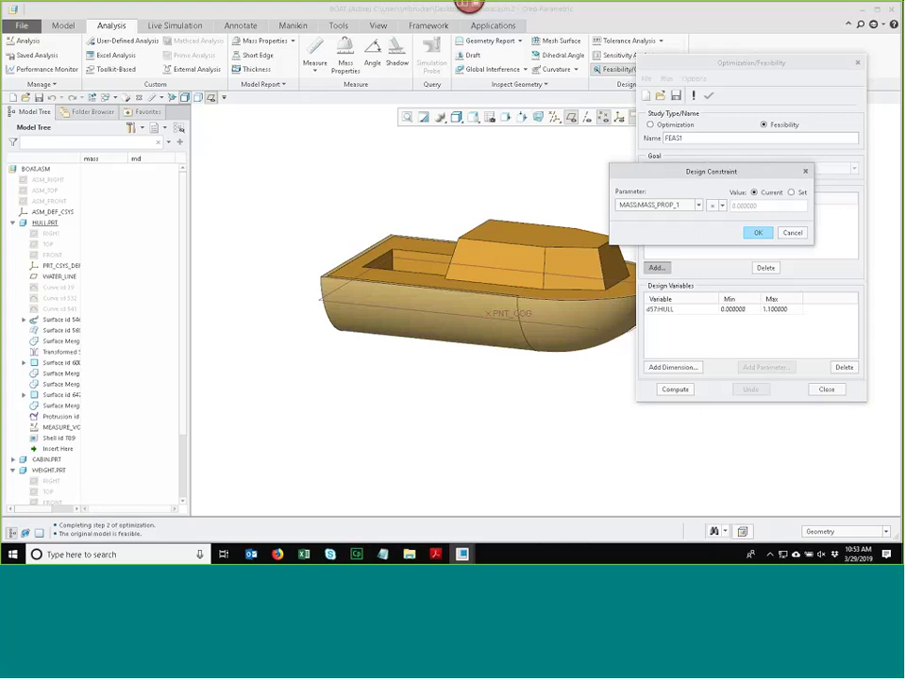
{"action": "left_click", "coordinate": [698, 204]}
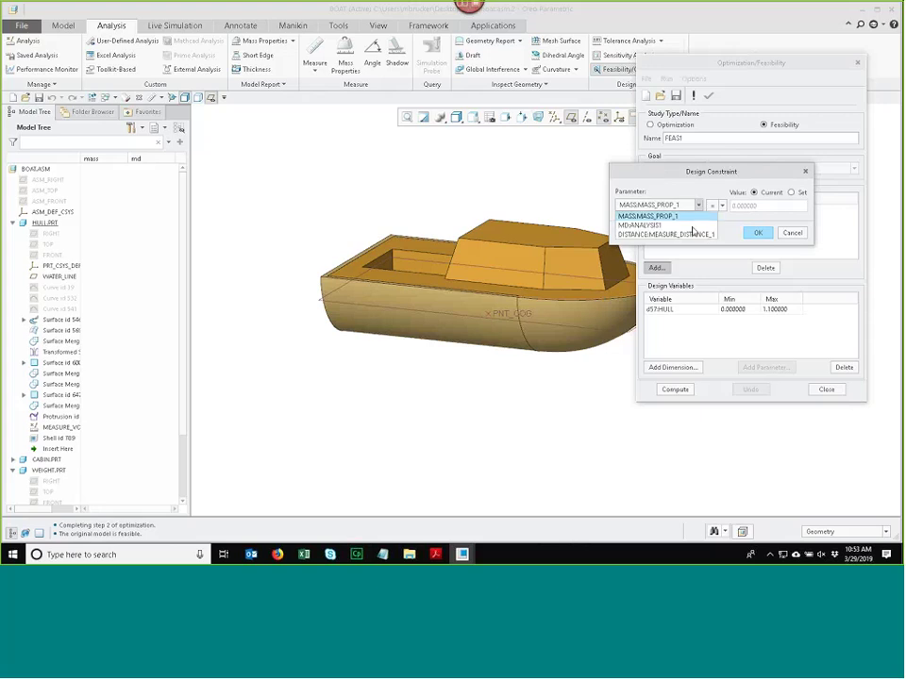
{"action": "left_click", "coordinate": [693, 233]}
{"action": "left_click", "coordinate": [790, 192]}
{"action": "left_click", "coordinate": [757, 232]}
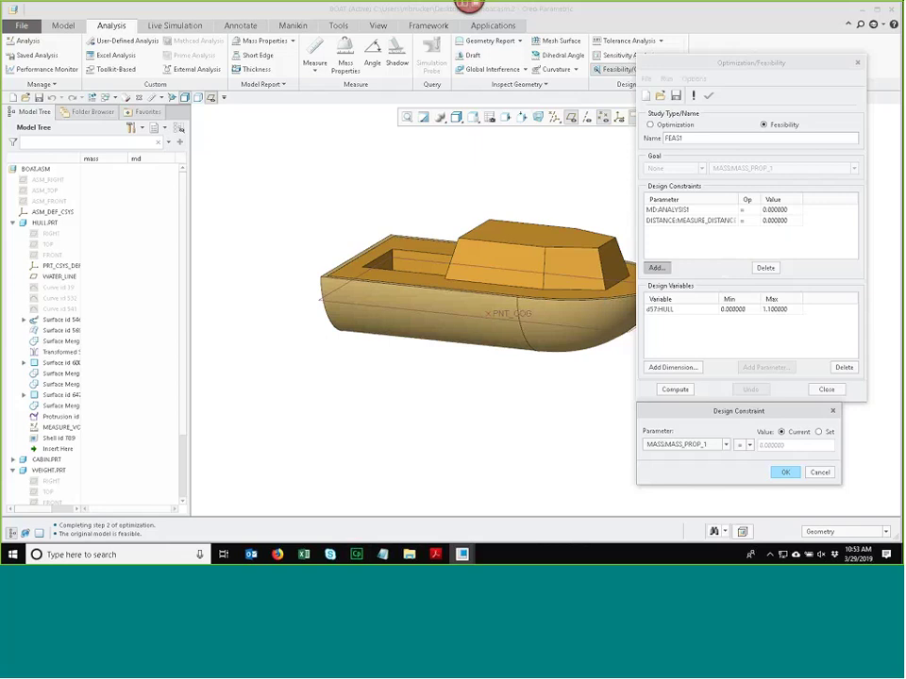
{"action": "key", "text": "Escape"}
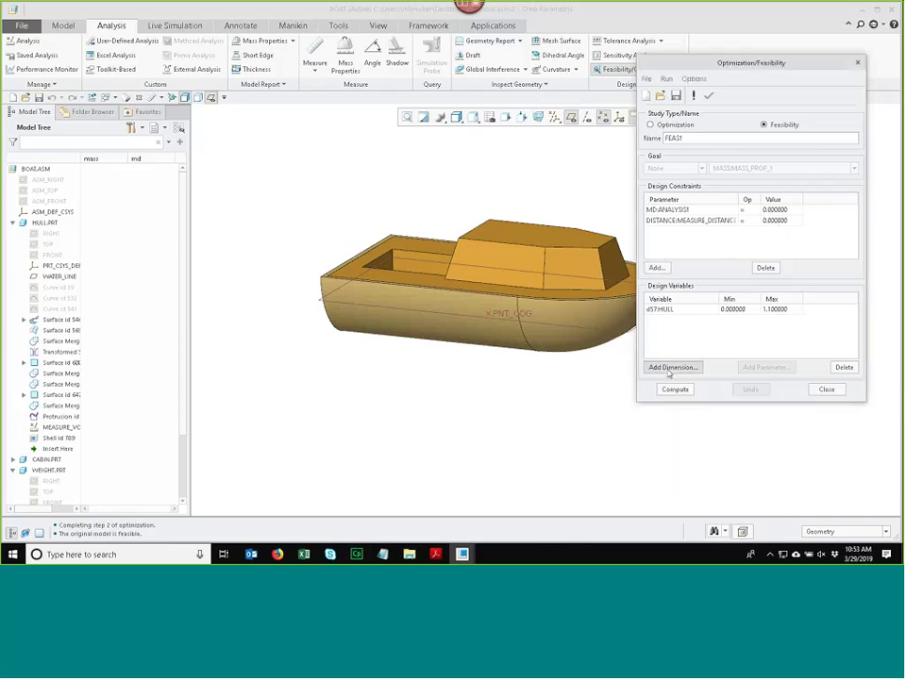
Step: Add WEIGHT.PRT's two protrusion dimensions as variables with maximums 3.0 and 0.25, then compute
{"action": "left_click", "coordinate": [669, 368]}
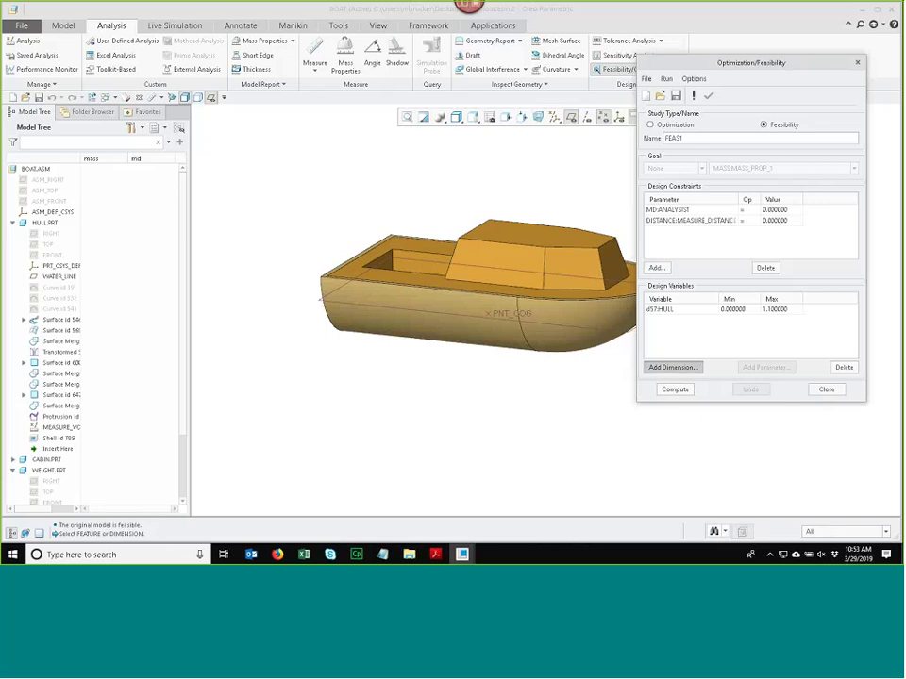
{"action": "scroll", "coordinate": [60, 429], "scroll_direction": "down", "scroll_amount": 3}
{"action": "left_click", "coordinate": [54, 447]}
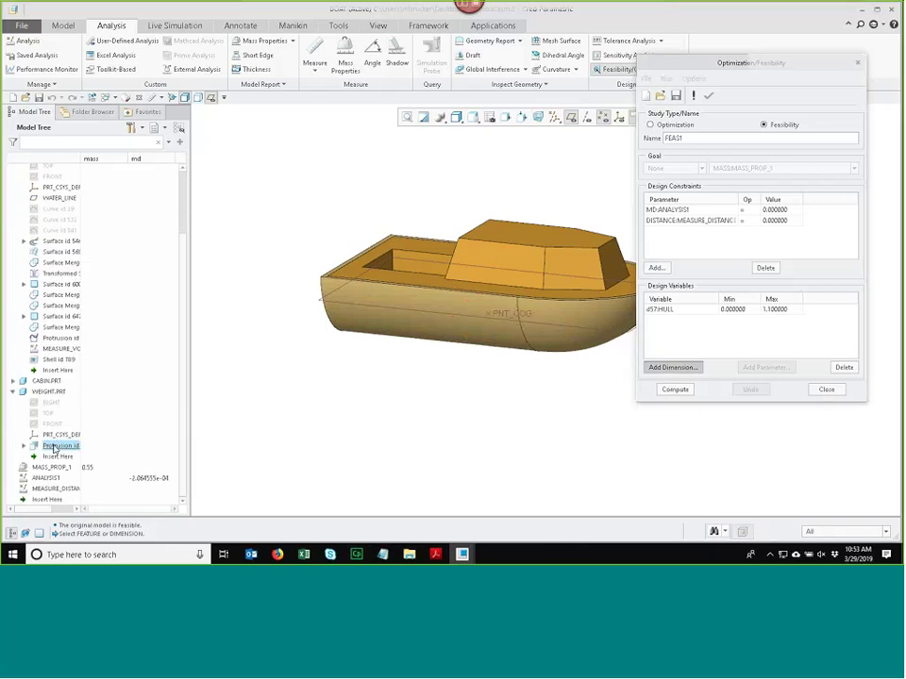
{"action": "scroll", "coordinate": [477, 340], "scroll_direction": "down", "scroll_amount": 4}
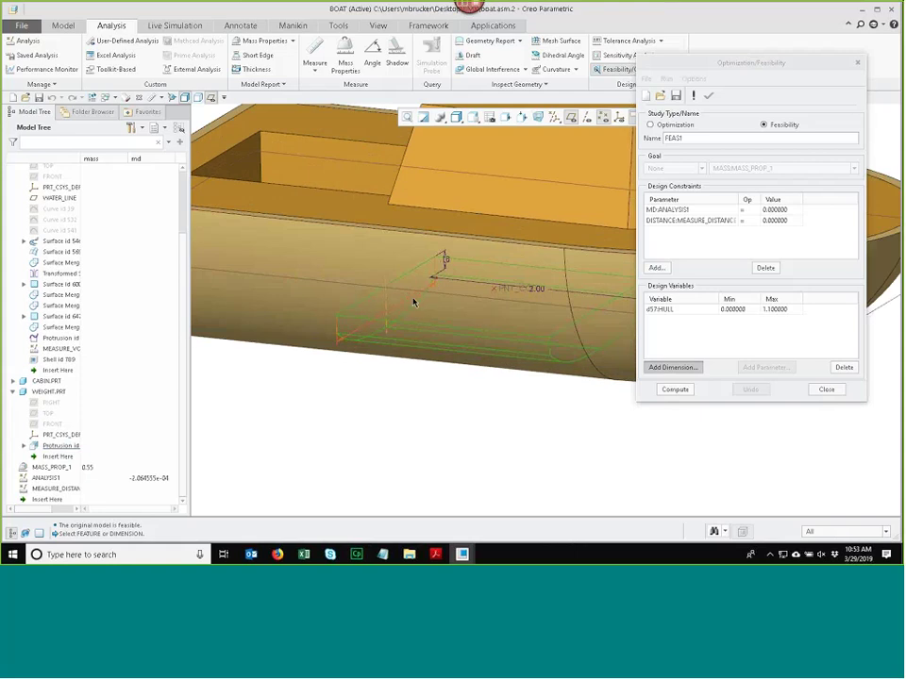
{"action": "left_click", "coordinate": [443, 261]}
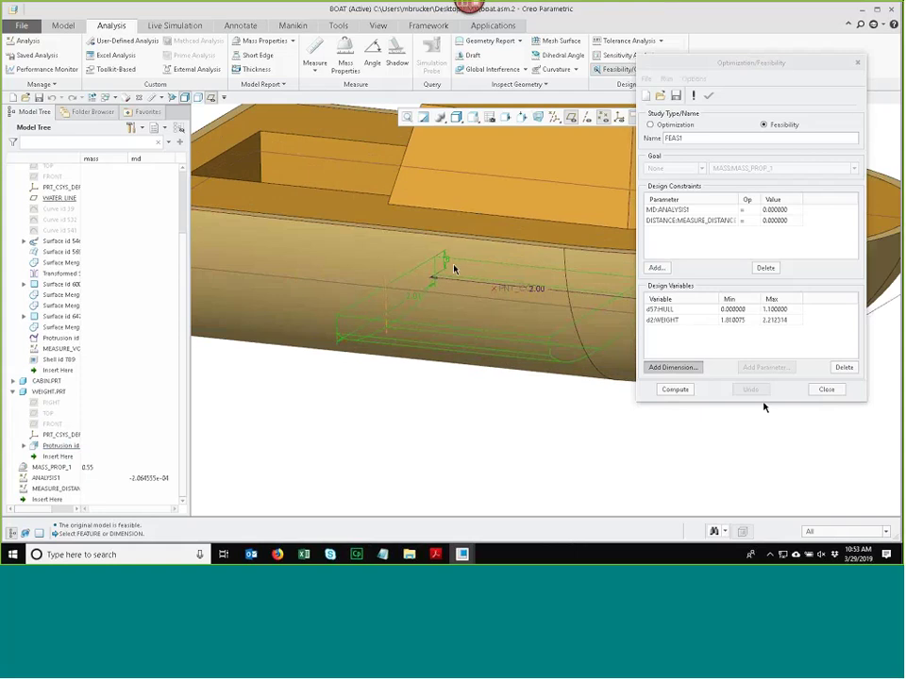
{"action": "left_click", "coordinate": [415, 296]}
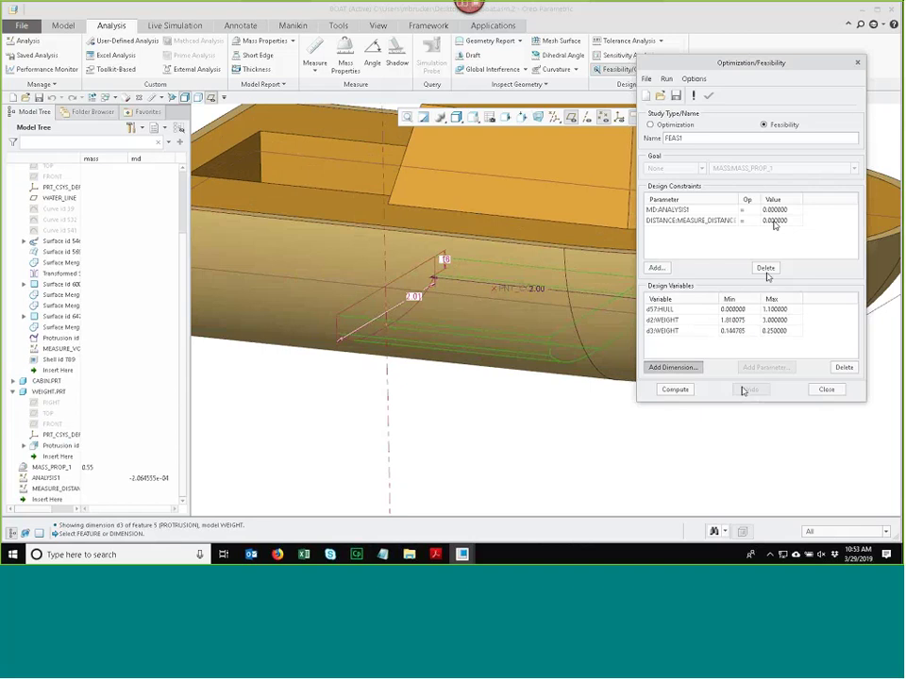
{"action": "left_click", "coordinate": [675, 390]}
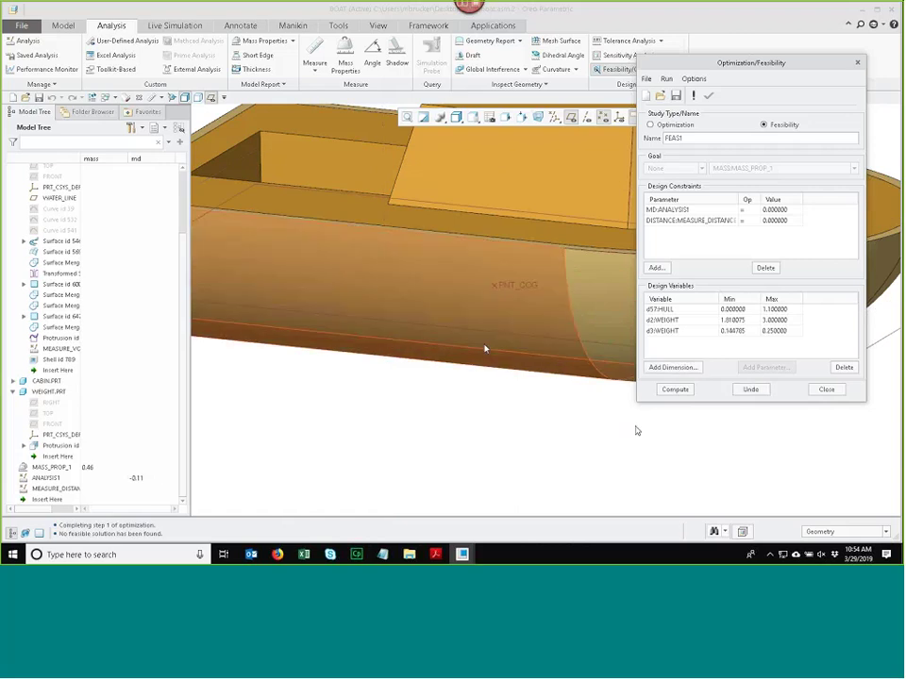
Step: Refit and tilt the boat from the front to inspect the infeasible result at mass 0.46
{"action": "left_click", "coordinate": [505, 117]}
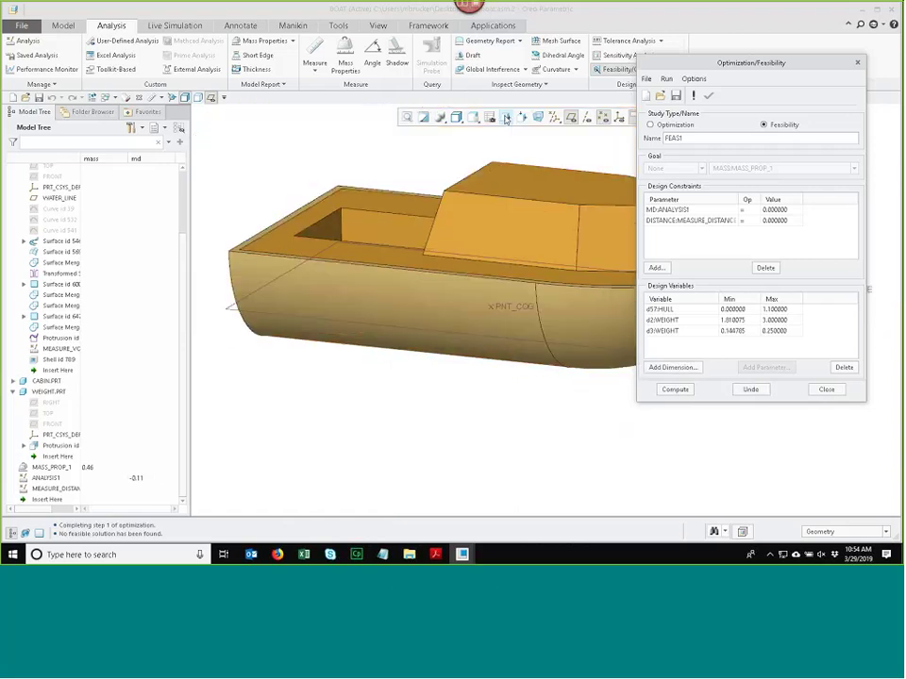
{"action": "left_click", "coordinate": [473, 117]}
{"action": "left_click", "coordinate": [496, 171]}
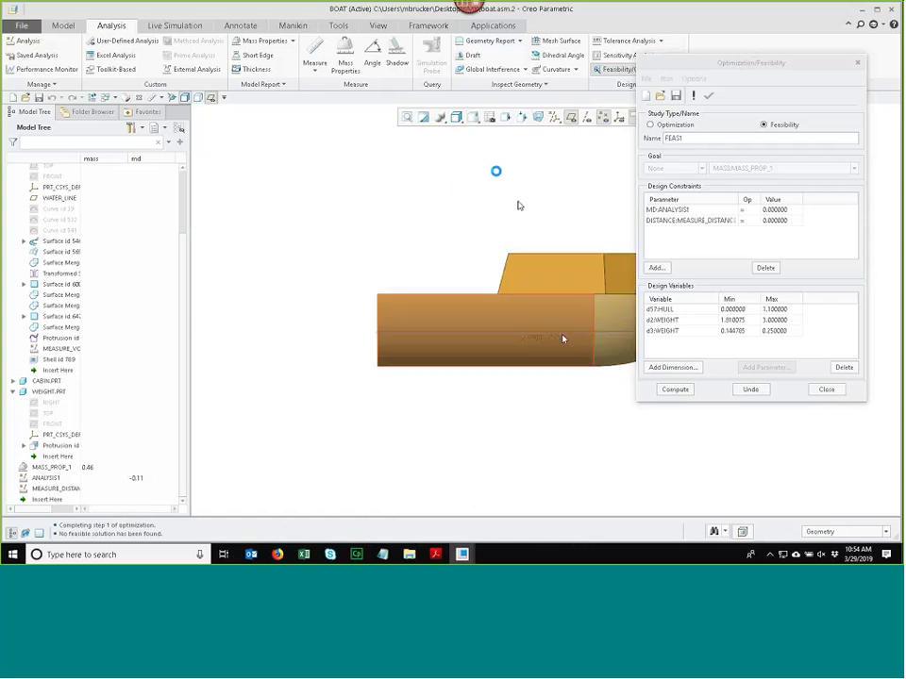
{"action": "mouse_move", "coordinate": [563, 339]}
{"action": "middle_mouse_down"}
{"action": "mouse_move", "coordinate": [510, 301]}
{"action": "mouse_move", "coordinate": [491, 299]}
{"action": "mouse_move", "coordinate": [437, 358]}
{"action": "middle_mouse_up"}
{"action": "scroll", "coordinate": [425, 366], "scroll_direction": "down", "scroll_amount": 3}
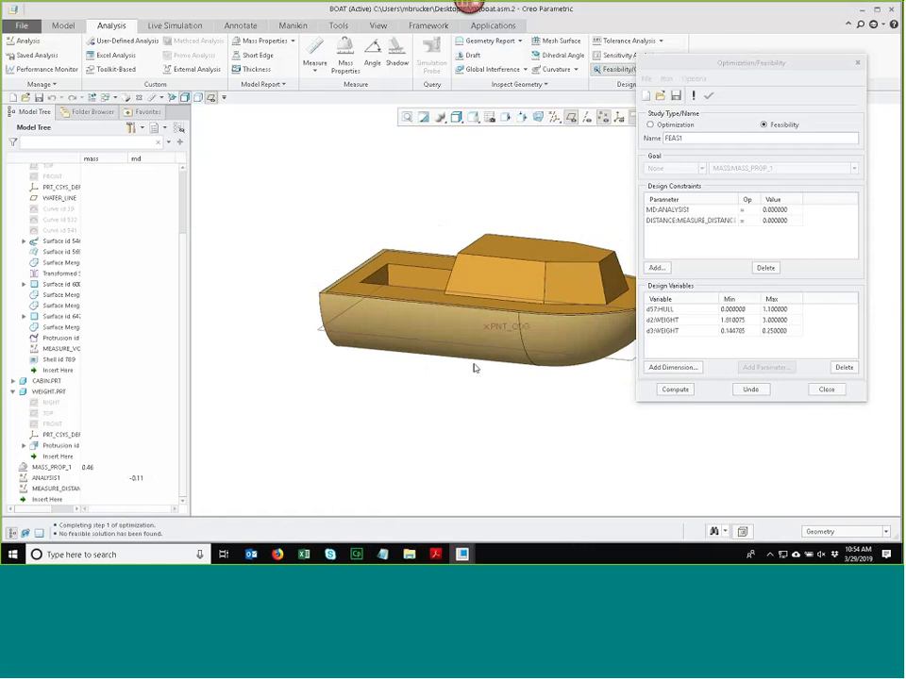